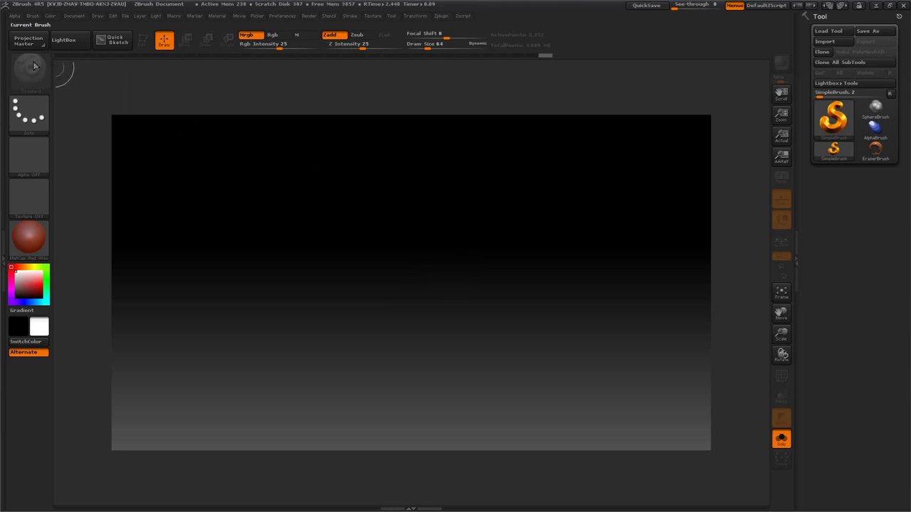
Load the Sword 2.ZTL model from the tool library and place it on the canvas in Edit mode.
left_click(69, 42)
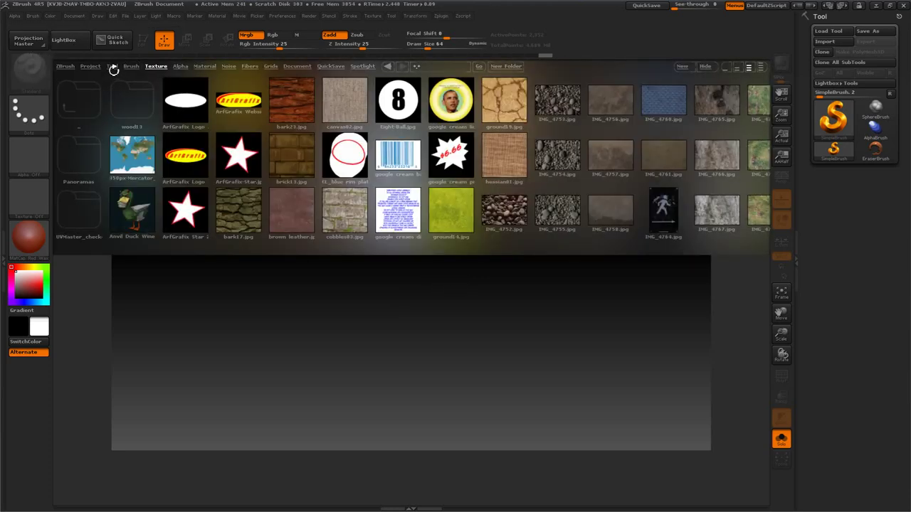
left_click(112, 67)
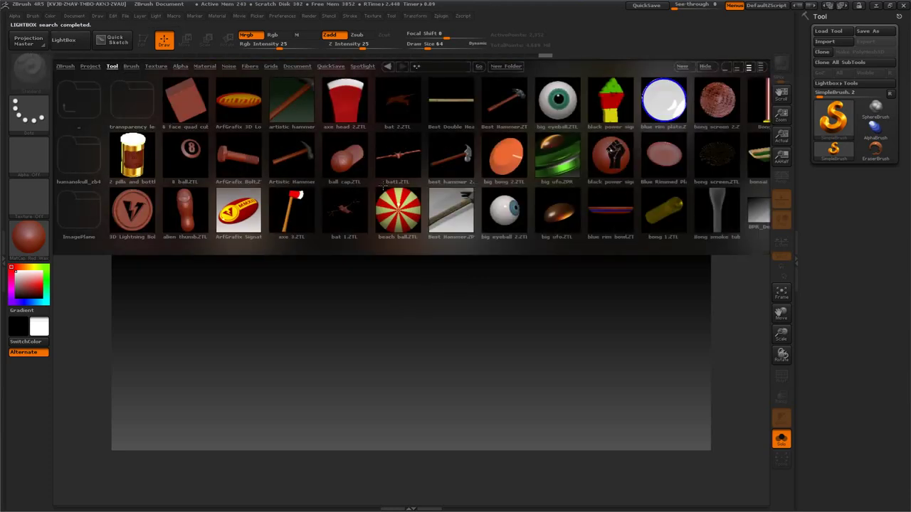
left_click_drag(385, 187, 326, 186)
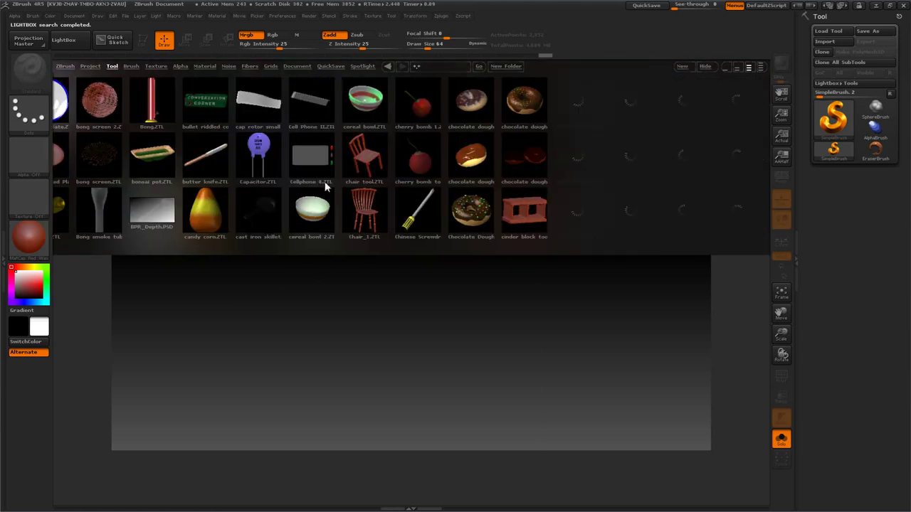
left_click_drag(462, 183, 339, 191)
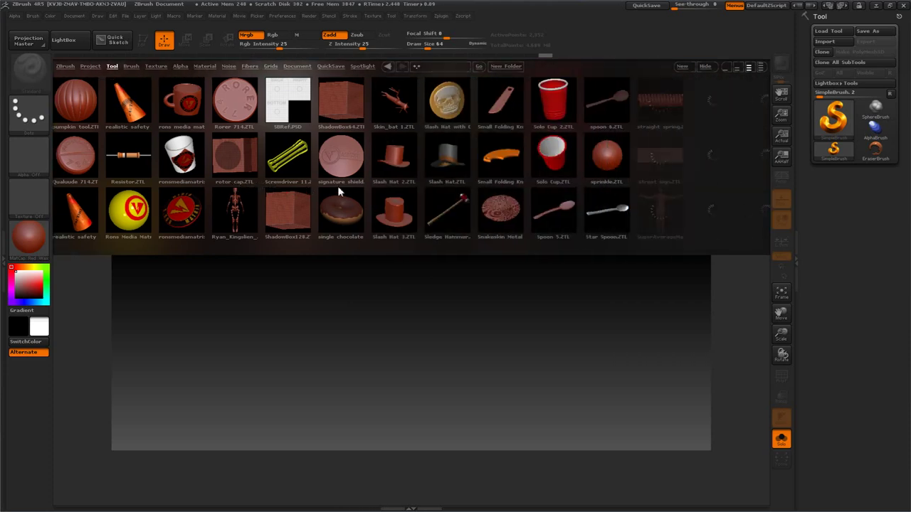
left_click_drag(498, 186, 444, 188)
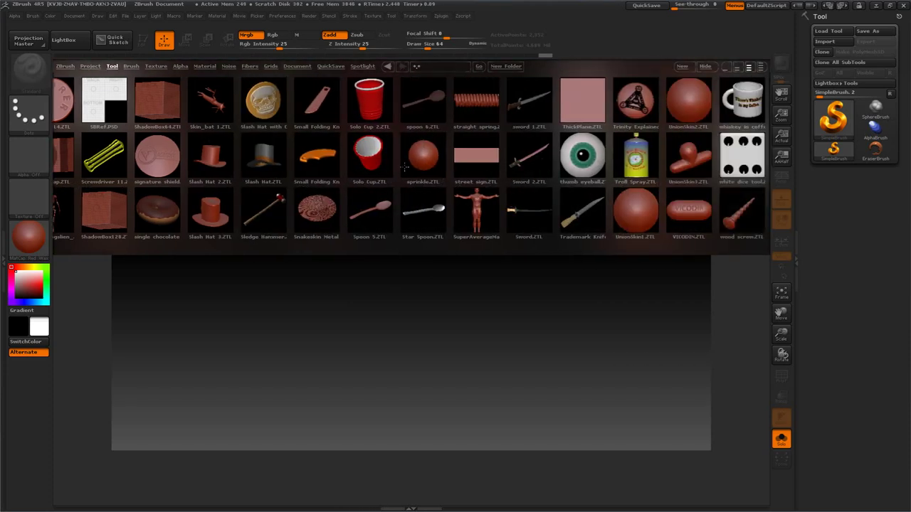
double_click(523, 161)
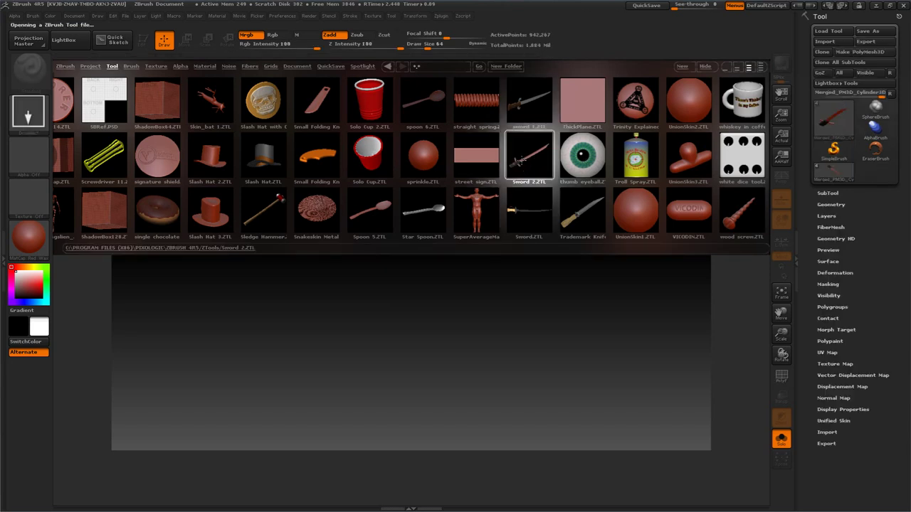
mouse_move(456, 303)
left_mouse_down()
mouse_move(441, 350)
mouse_move(447, 372)
left_mouse_up()
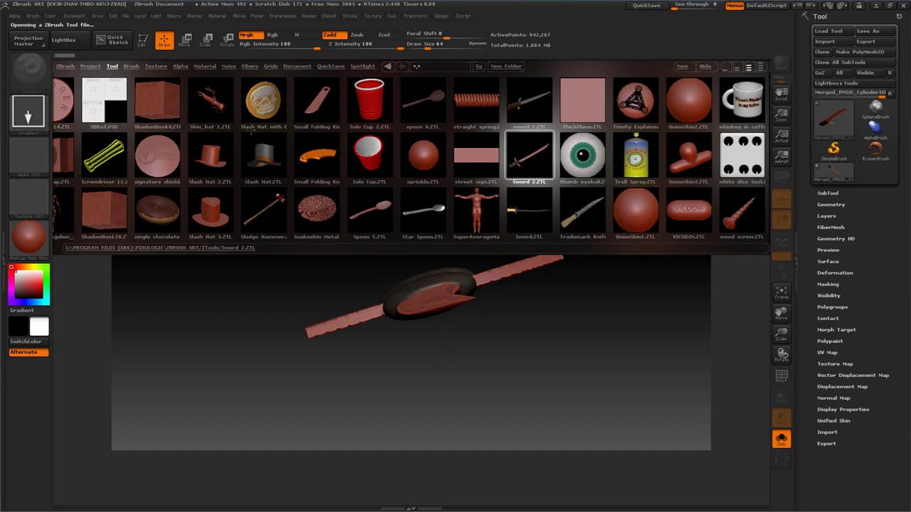
left_click(143, 40)
Load Sword.ZTL from the tool library, view its hilt and blade, and clear the canvas.
mouse_move(520, 321)
left_mouse_down()
mouse_move(554, 371)
mouse_move(492, 297)
left_mouse_up()
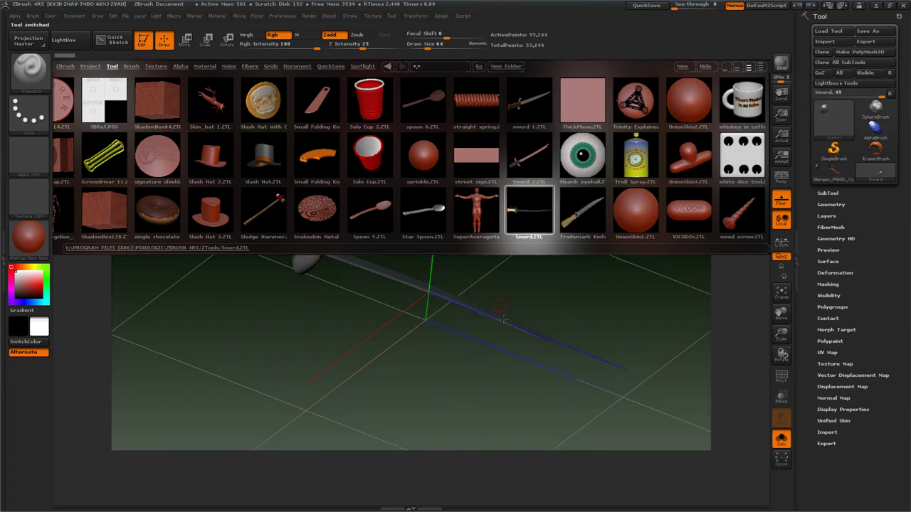
left_click_drag(409, 357, 507, 395)
left_click(80, 48)
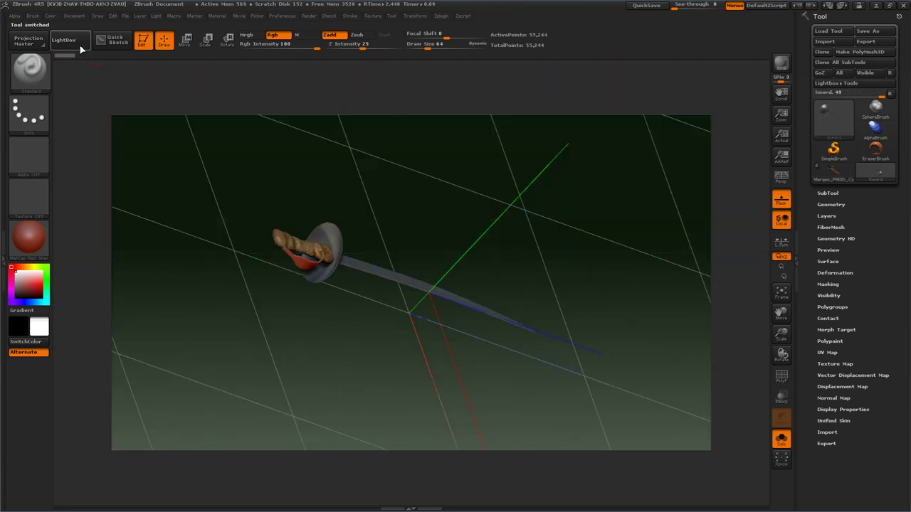
left_click_drag(443, 198, 415, 186)
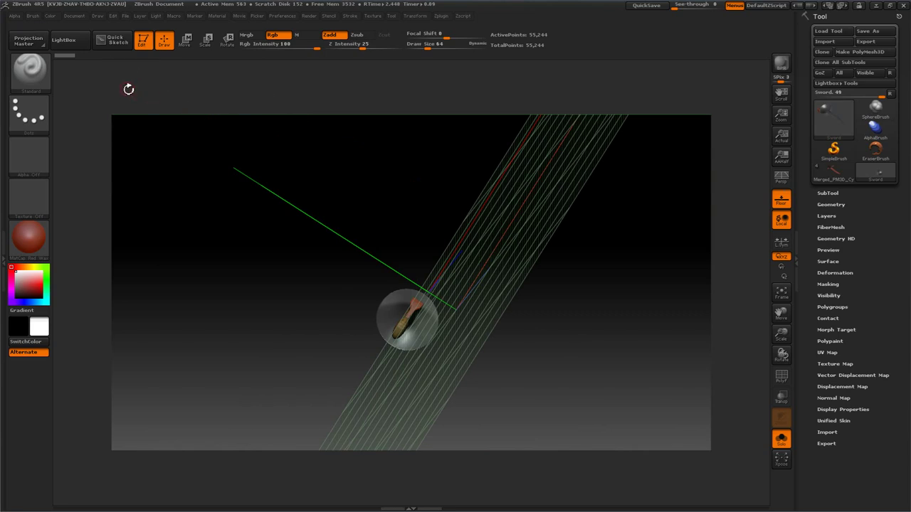
left_click(143, 43)
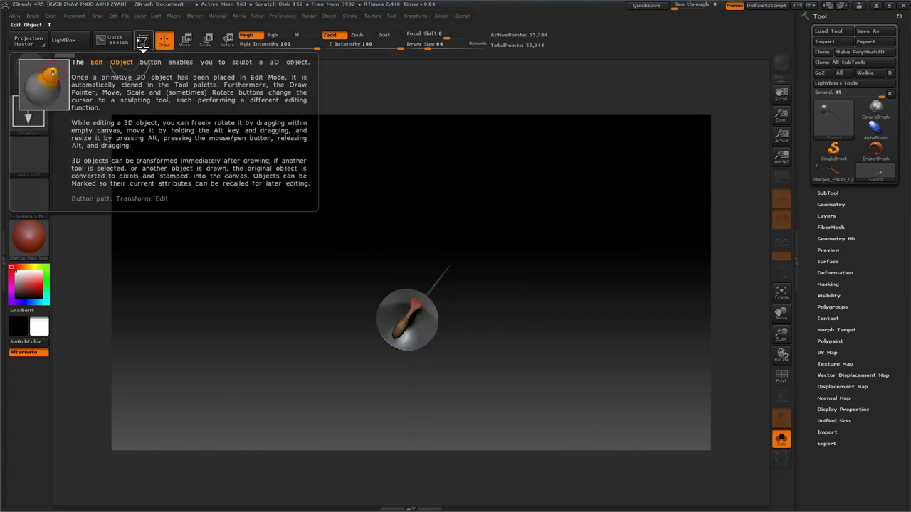
key("ctrl+n")
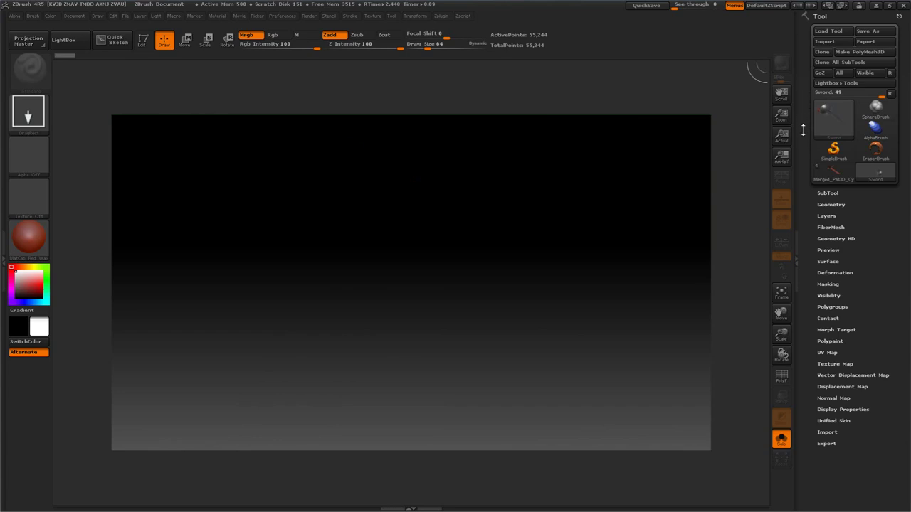
Place a Cylinder3D primitive on the canvas, switch it to Edit mode and view it from the side.
mouse_move(803, 130)
left_mouse_down()
mouse_move(803, 106)
mouse_move(801, 140)
left_mouse_up()
mouse_move(802, 108)
left_mouse_down()
mouse_move(803, 91)
mouse_move(806, 116)
left_mouse_up()
mouse_move(815, 108)
mouse_move(832, 126)
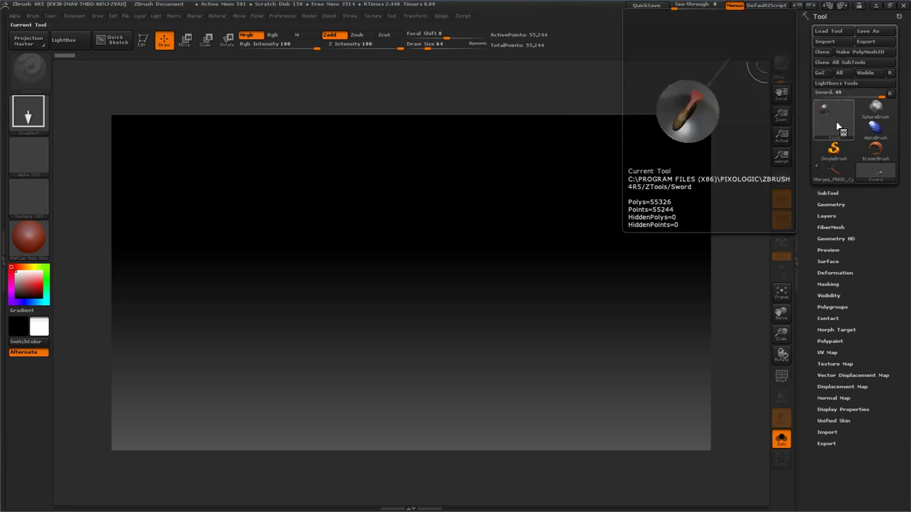
left_click(835, 127)
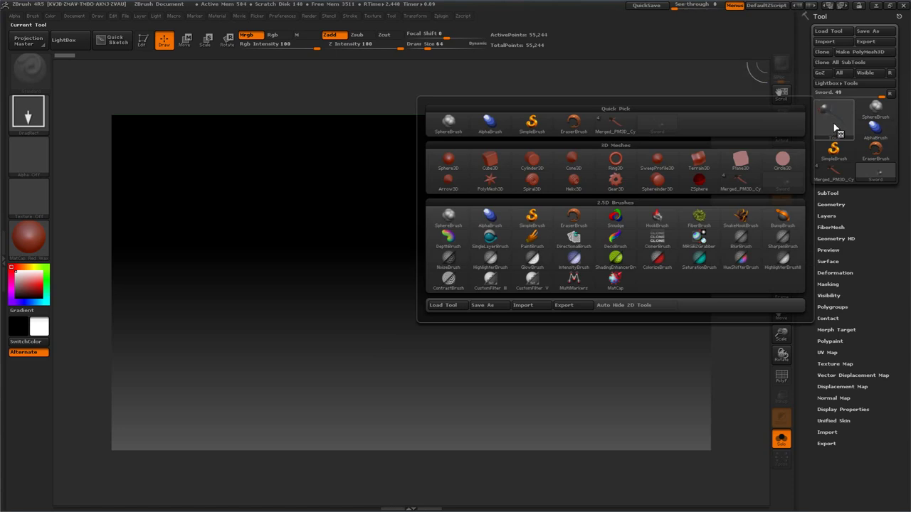
left_click(533, 163)
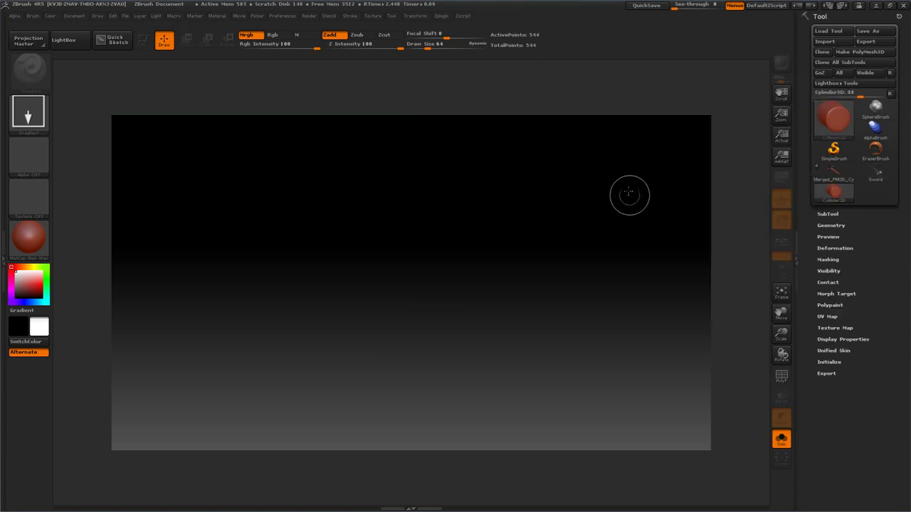
mouse_move(419, 273)
left_mouse_down()
mouse_move(457, 325)
mouse_move(476, 330)
left_mouse_up()
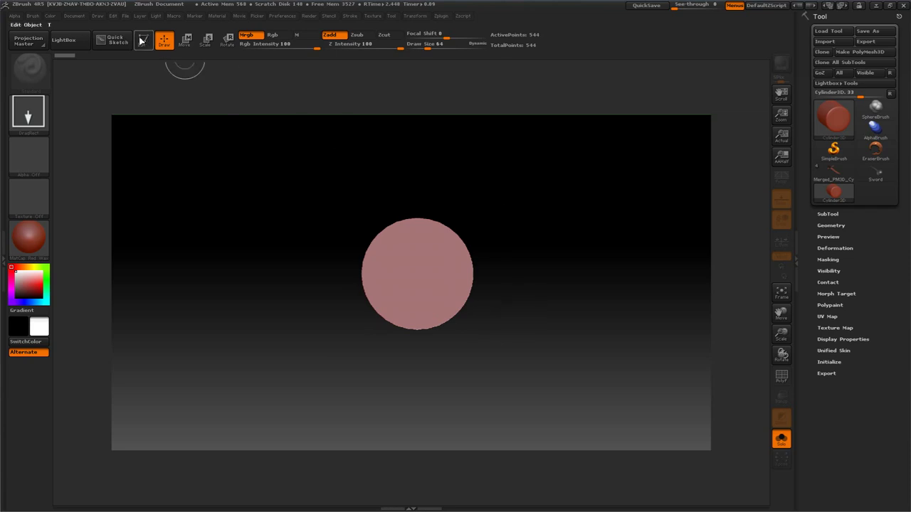
left_click(142, 41)
mouse_move(402, 185)
left_mouse_down()
mouse_move(390, 168)
mouse_move(417, 154)
mouse_move(425, 165)
mouse_move(427, 150)
mouse_move(441, 146)
mouse_move(451, 165)
mouse_move(465, 157)
left_mouse_up()
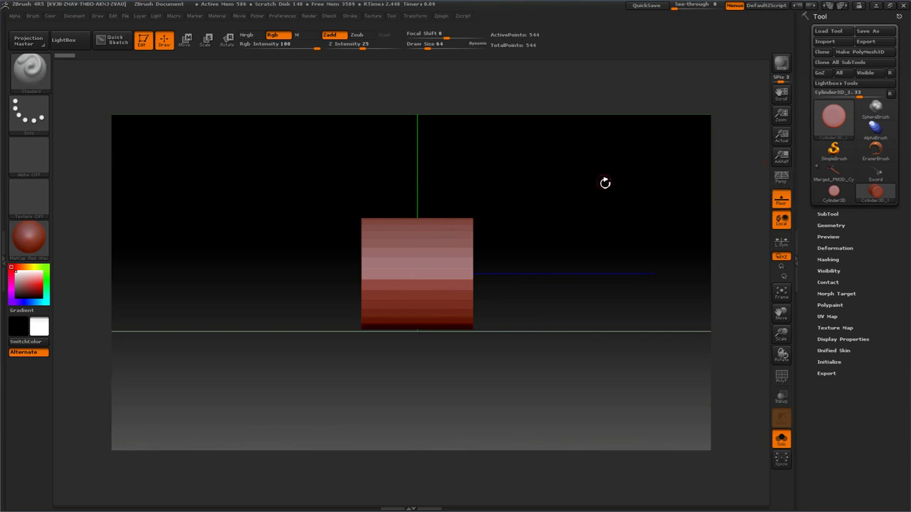
left_click_drag(605, 182, 655, 183)
Initialize the cylinder as a flat wedge with HDivide 3, VDivide 4 and Y Size 24.
left_click(822, 363)
left_click_drag(816, 392, 842, 397)
mouse_move(620, 213)
left_mouse_down()
mouse_move(611, 233)
mouse_move(590, 232)
mouse_move(605, 237)
mouse_move(614, 227)
mouse_move(601, 234)
mouse_move(607, 216)
left_mouse_up()
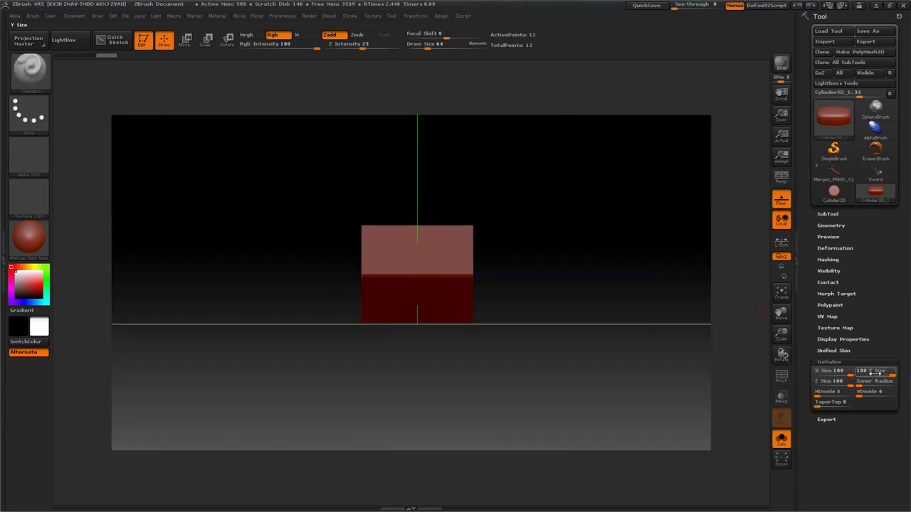
left_click_drag(881, 371, 868, 373)
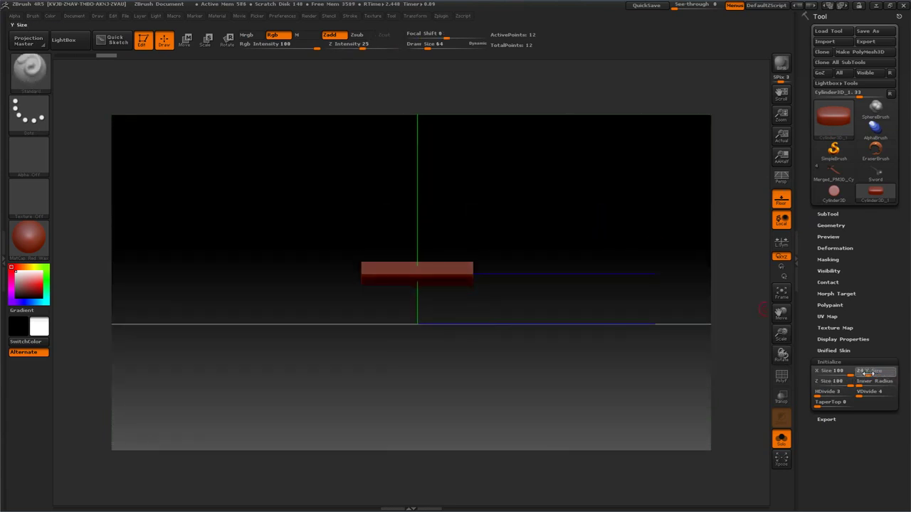
left_click_drag(642, 223, 639, 201)
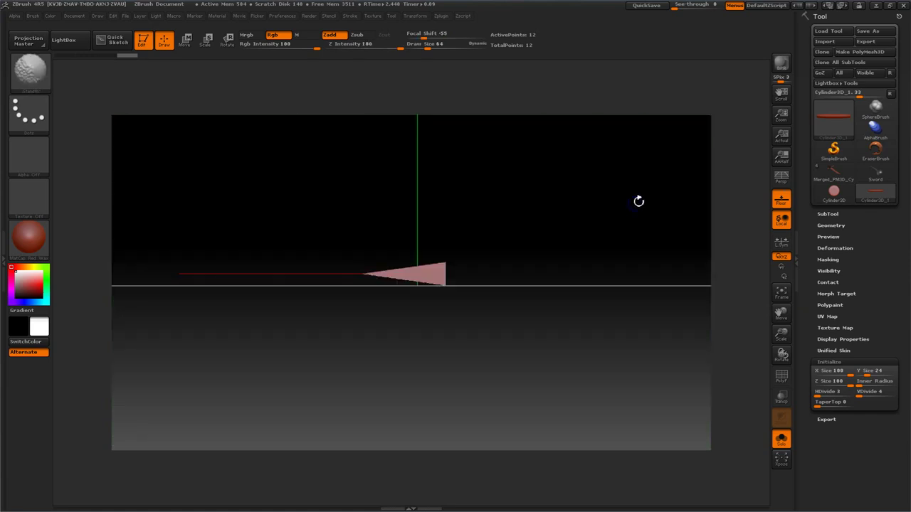
Convert the wedge to a PolyMesh3D and rotate it 90 degrees so its thin edge faces down.
left_click(840, 53)
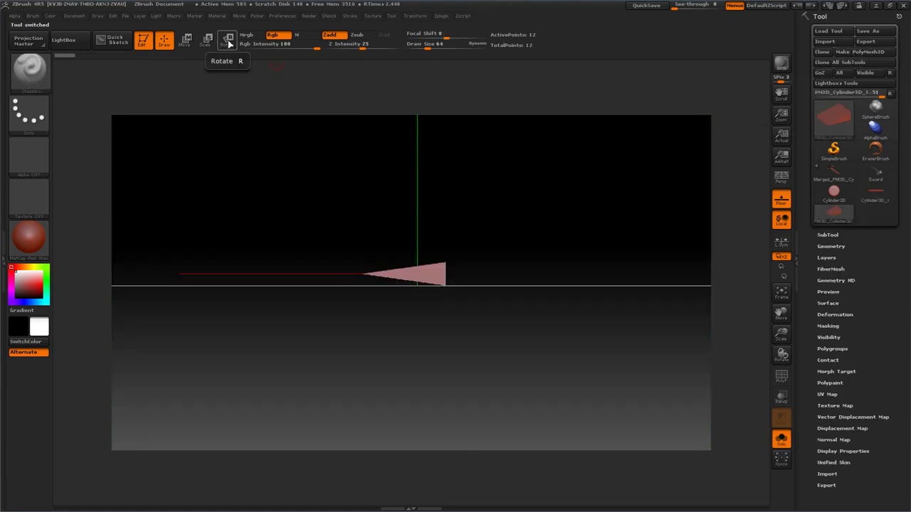
left_click(227, 41)
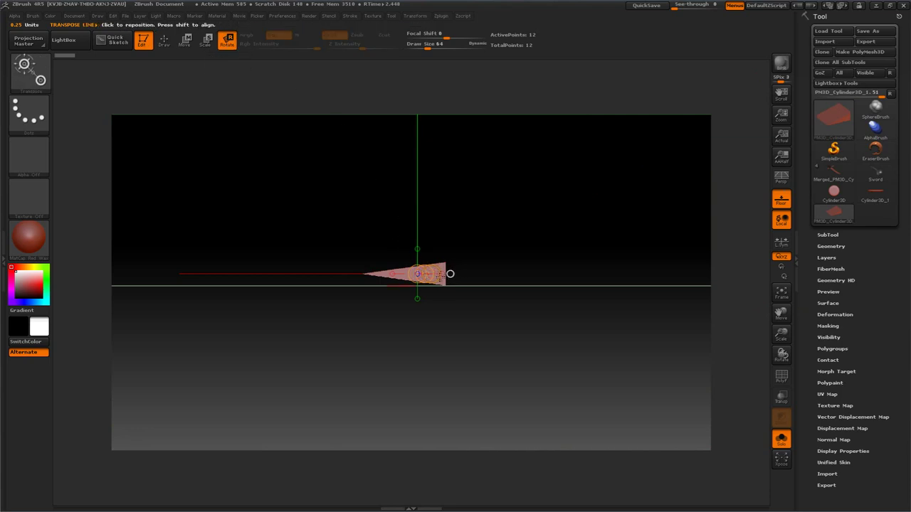
left_click_drag(441, 273, 590, 273)
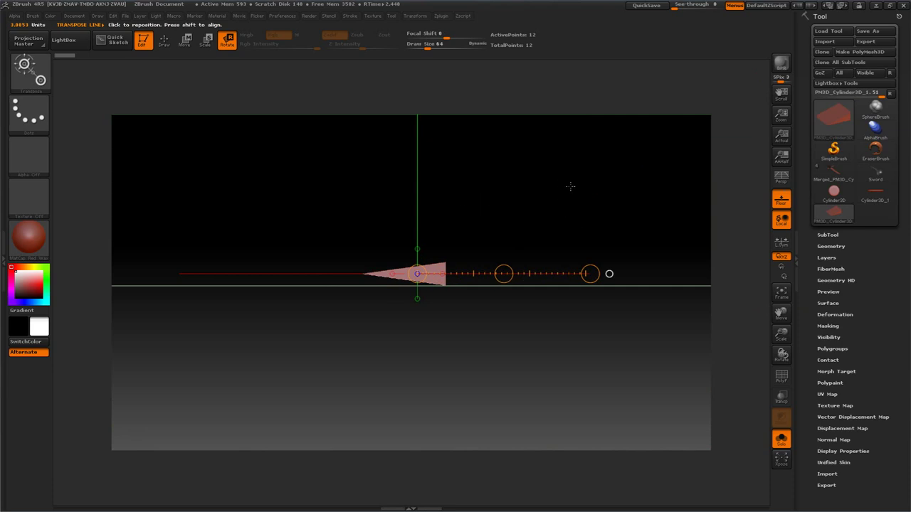
left_click_drag(590, 273, 422, 174)
mouse_move(321, 197)
left_mouse_down()
mouse_move(348, 208)
mouse_move(323, 206)
mouse_move(349, 187)
mouse_move(341, 179)
mouse_move(339, 199)
mouse_move(337, 179)
mouse_move(324, 189)
mouse_move(340, 178)
left_mouse_up()
left_click(163, 40)
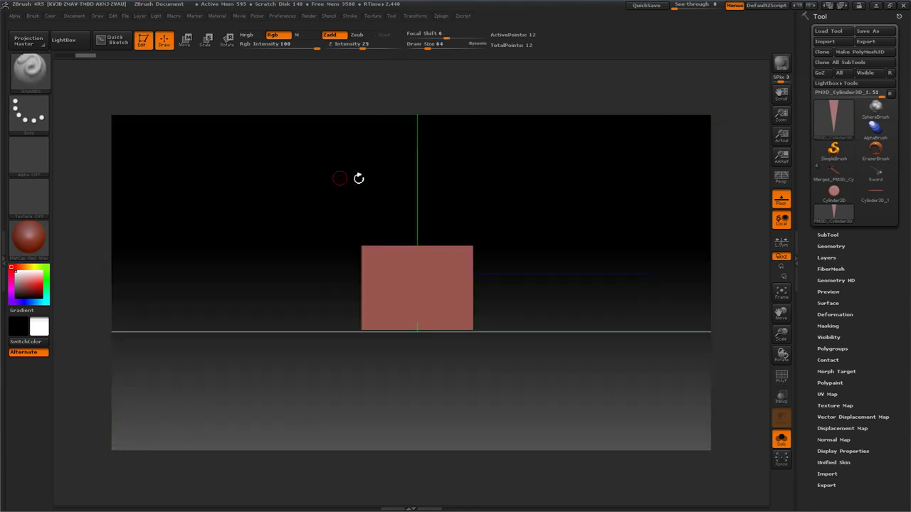
Turn on PolyFrame display, choose the Move brush with Draw Size 1, and open the Transform settings.
left_click(781, 378)
left_click_drag(622, 227, 528, 218)
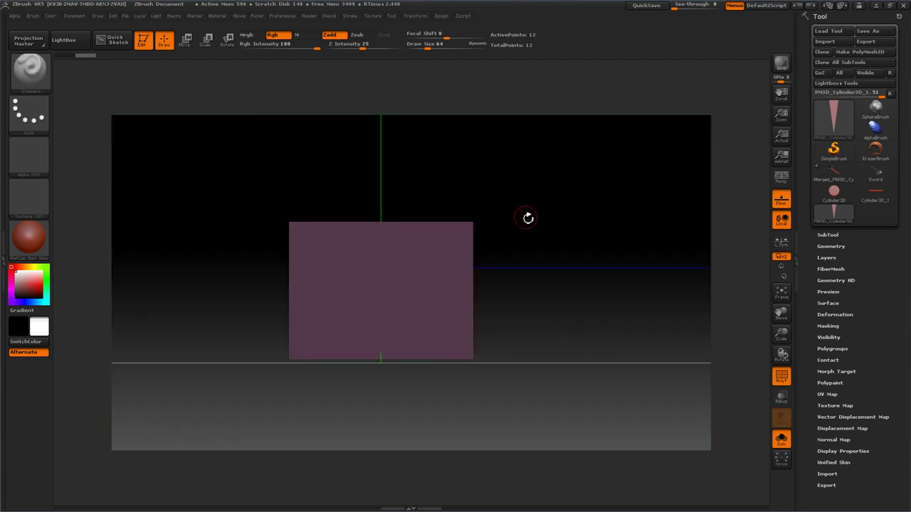
left_click(30, 81)
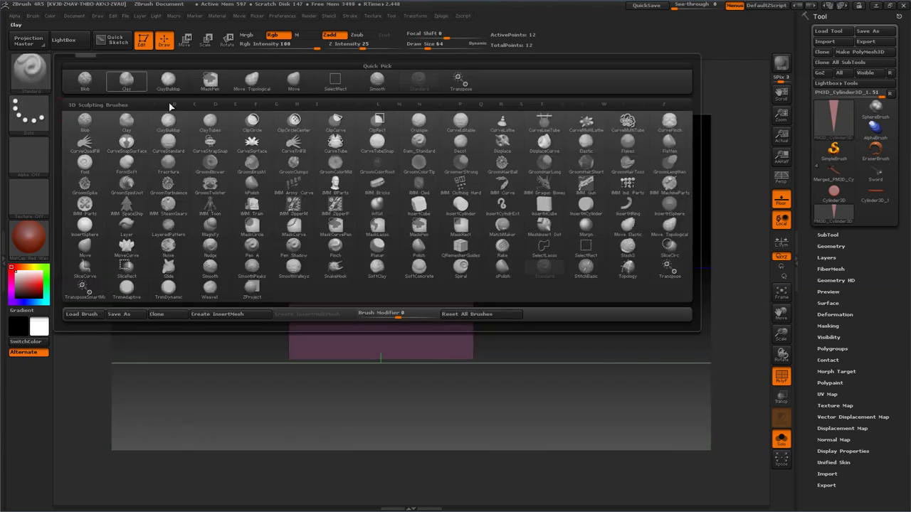
left_click(292, 80)
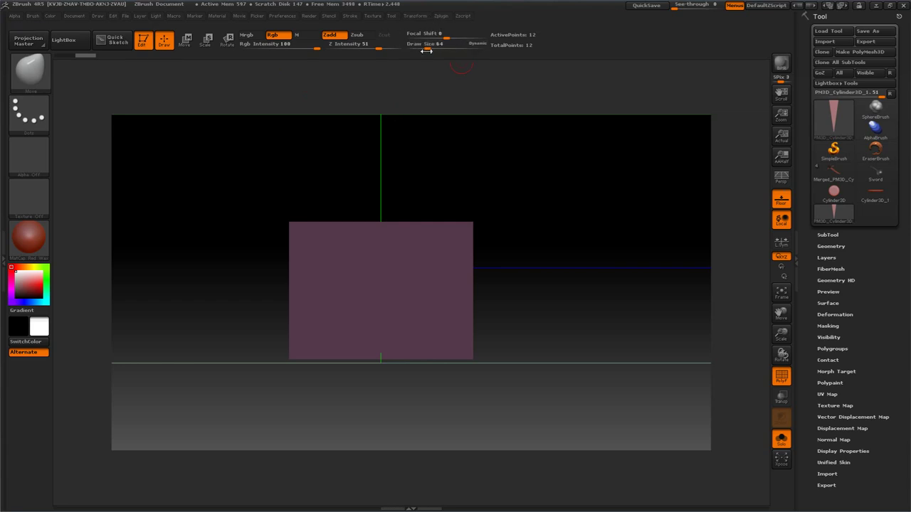
left_click_drag(427, 49, 418, 49)
left_click(418, 17)
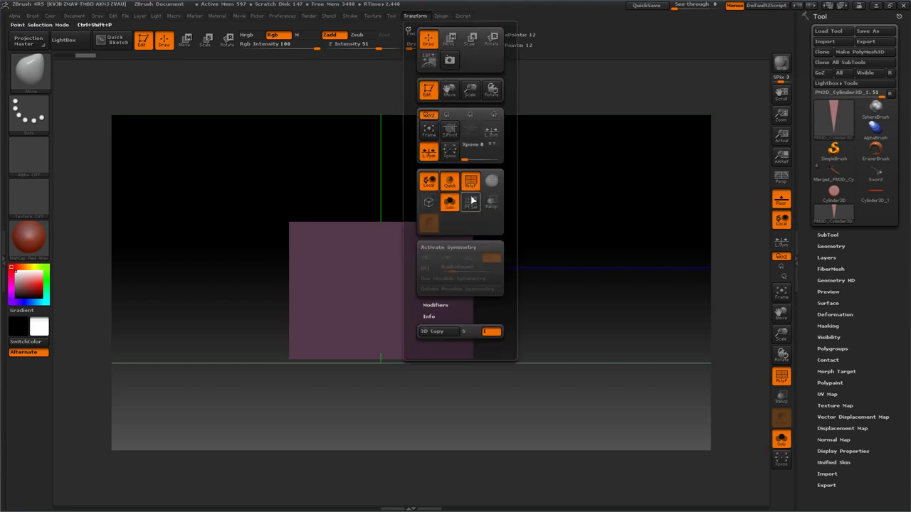
Pull the centre vertex of the wedge's end face outward to form a long pointed blade tip.
mouse_move(530, 197)
left_mouse_down()
mouse_move(512, 206)
mouse_move(498, 189)
mouse_move(522, 204)
mouse_move(468, 142)
mouse_move(455, 218)
mouse_move(434, 167)
mouse_move(486, 163)
mouse_move(360, 167)
mouse_move(366, 178)
mouse_move(344, 190)
mouse_move(328, 247)
left_mouse_up()
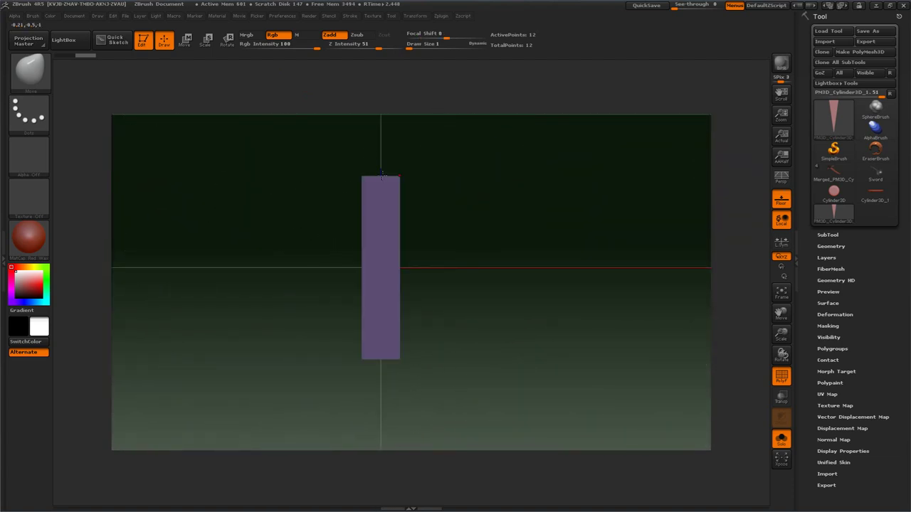
mouse_move(365, 155)
left_mouse_down()
mouse_move(339, 158)
mouse_move(360, 164)
left_mouse_up()
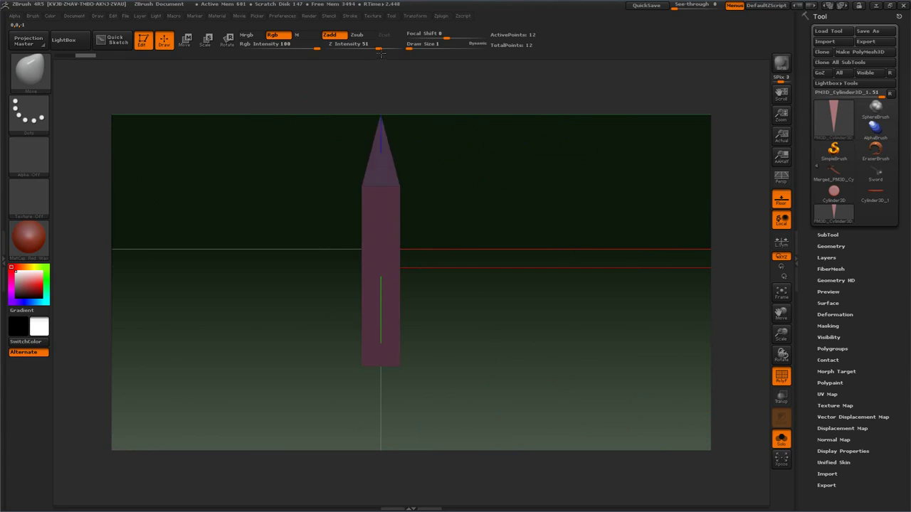
left_click_drag(468, 169, 406, 179, "alt")
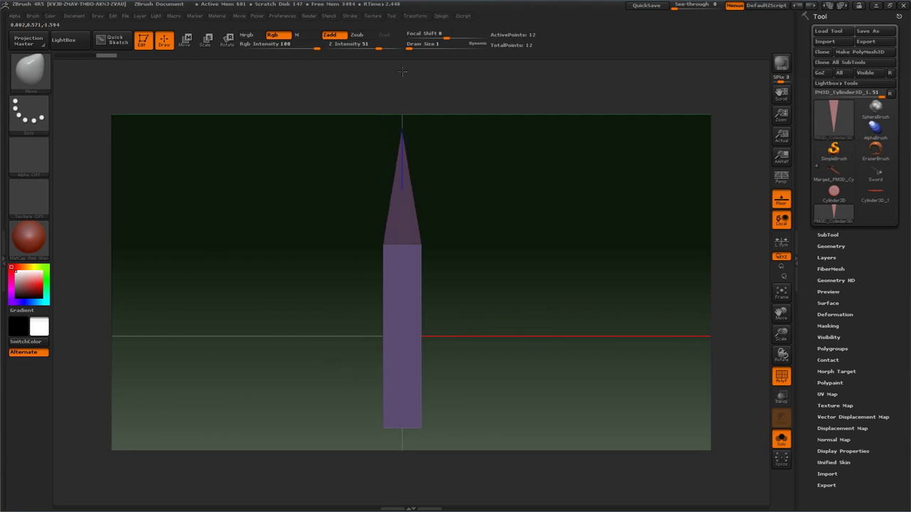
mouse_move(456, 128)
left_mouse_down()
mouse_move(482, 195)
mouse_move(451, 189)
mouse_move(486, 186)
mouse_move(530, 207)
mouse_move(544, 233)
left_mouse_up()
left_click_drag(528, 203, 522, 229)
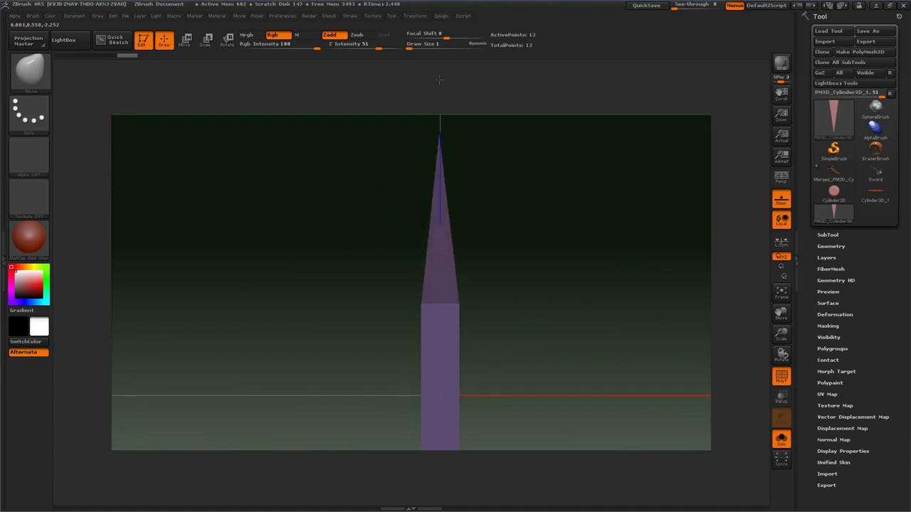
Shift the blade's tip sideways in the side view to line it up with the blade's long edge.
left_click_drag(524, 177, 466, 184)
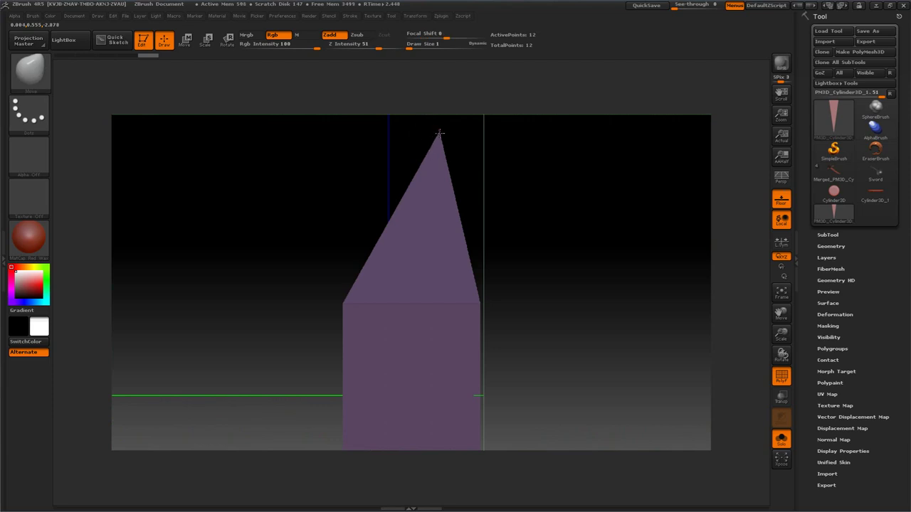
left_click_drag(440, 133, 484, 128)
left_click_drag(513, 126, 520, 124)
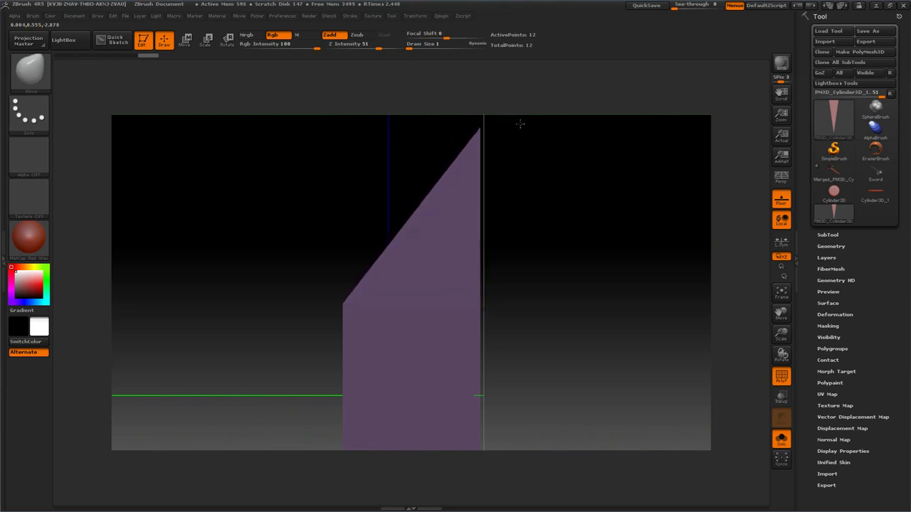
left_click_drag(543, 173, 528, 217)
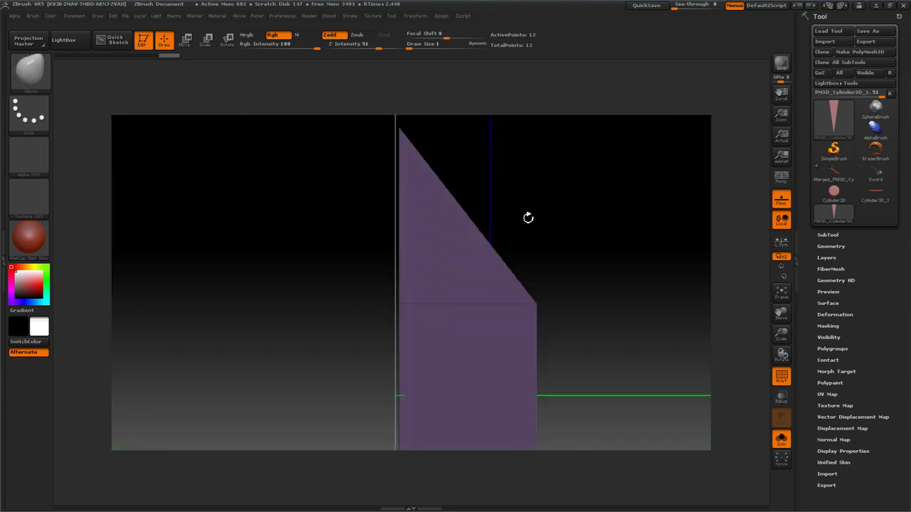
Lower the PLine Opacity in the Draw modifiers to 0.0129.
left_click_drag(587, 242, 510, 165)
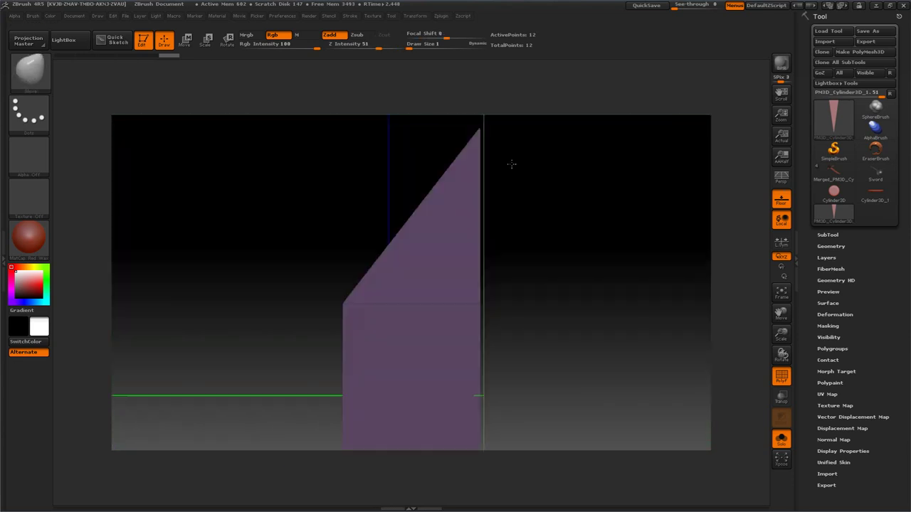
left_click_drag(560, 217, 461, 259)
left_click_drag(515, 251, 448, 341, "alt")
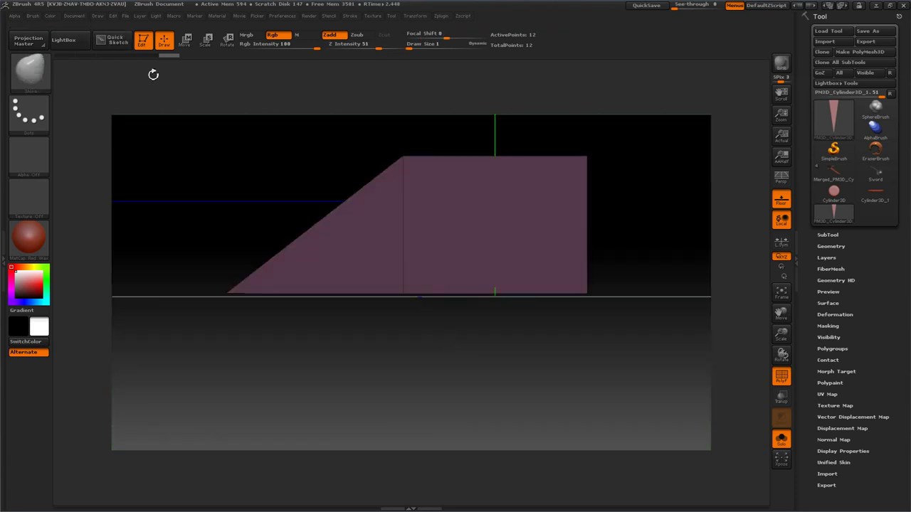
left_click_drag(231, 160, 127, 124)
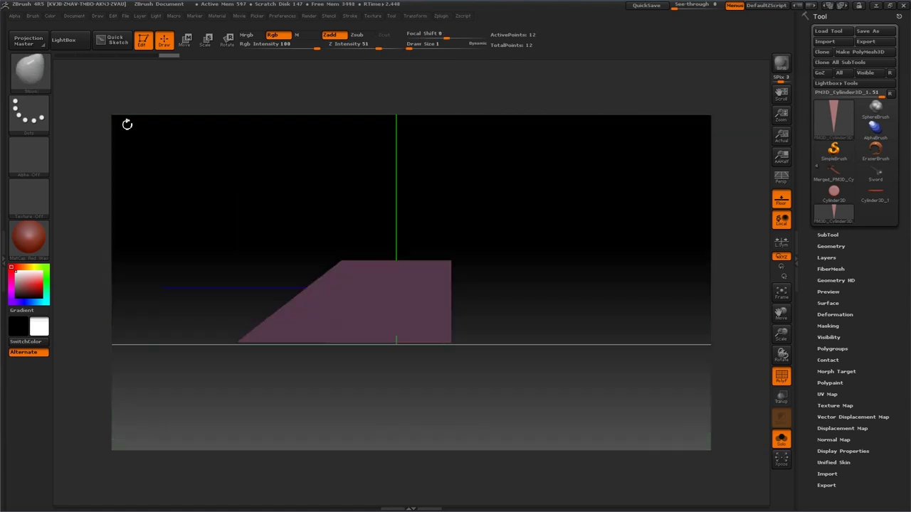
left_click(96, 16)
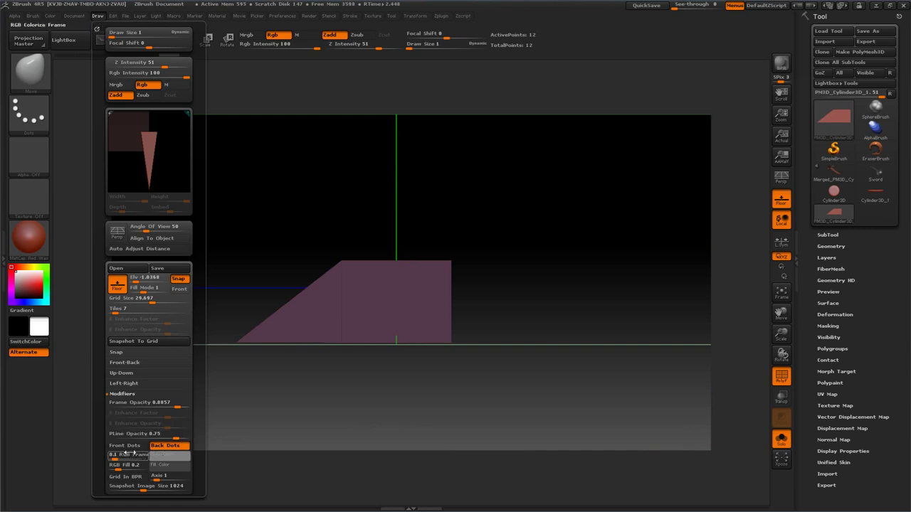
left_click_drag(168, 435, 142, 437)
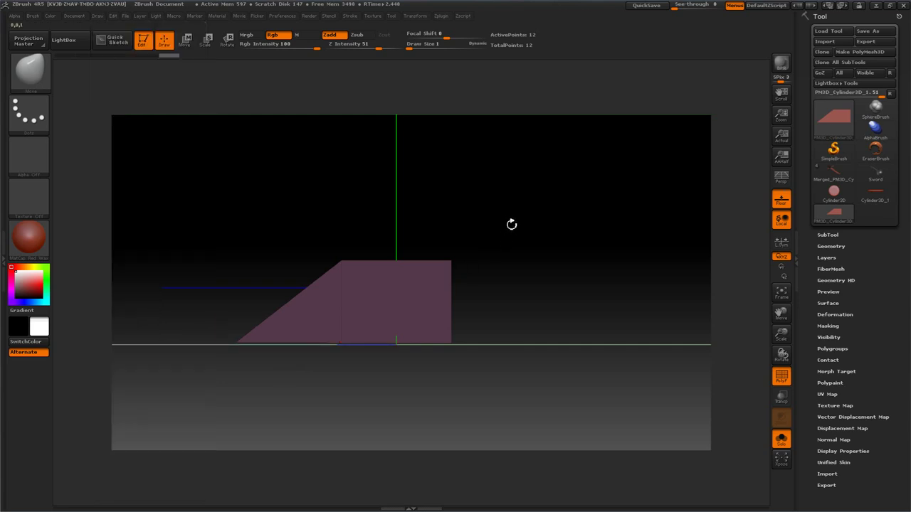
mouse_move(511, 224)
left_mouse_down()
mouse_move(504, 263)
mouse_move(506, 233)
left_mouse_up()
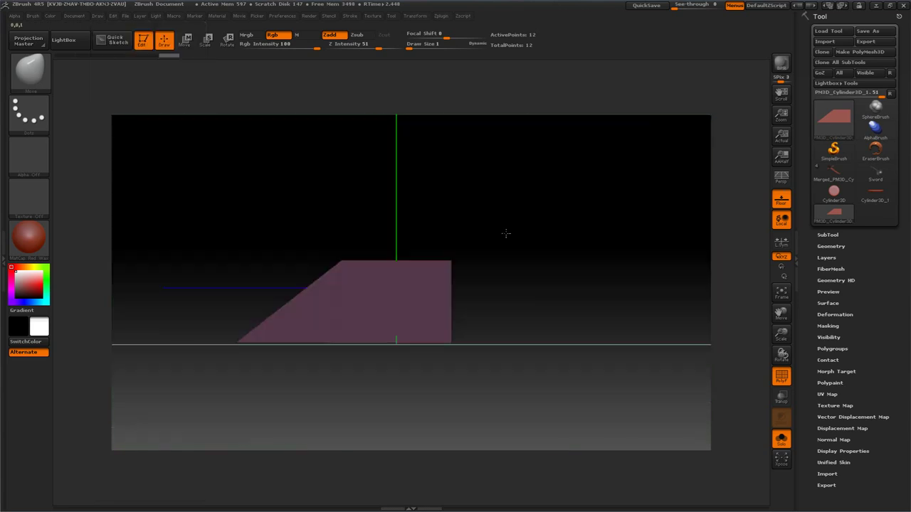
Set RGB Fill to 0.2571 and lower Frame Opacity to about 0.58 in the Draw modifiers.
left_click(96, 16)
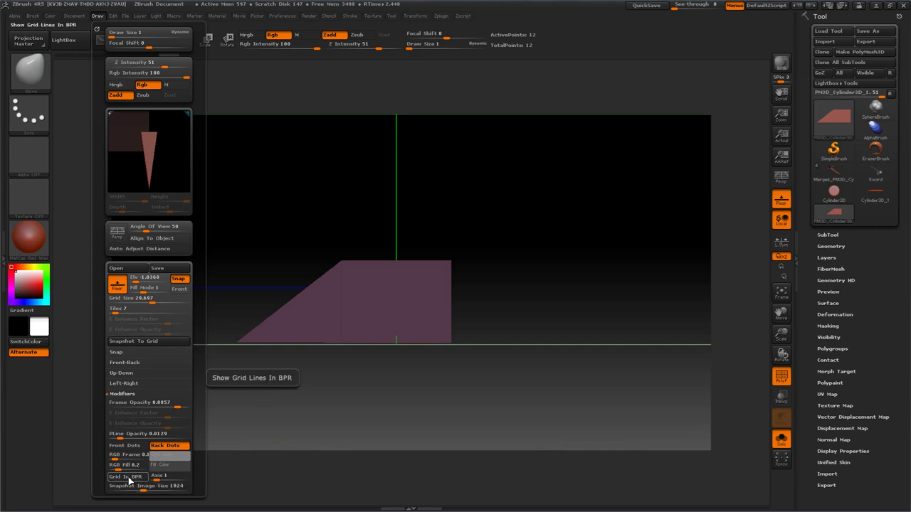
left_click_drag(119, 469, 118, 466)
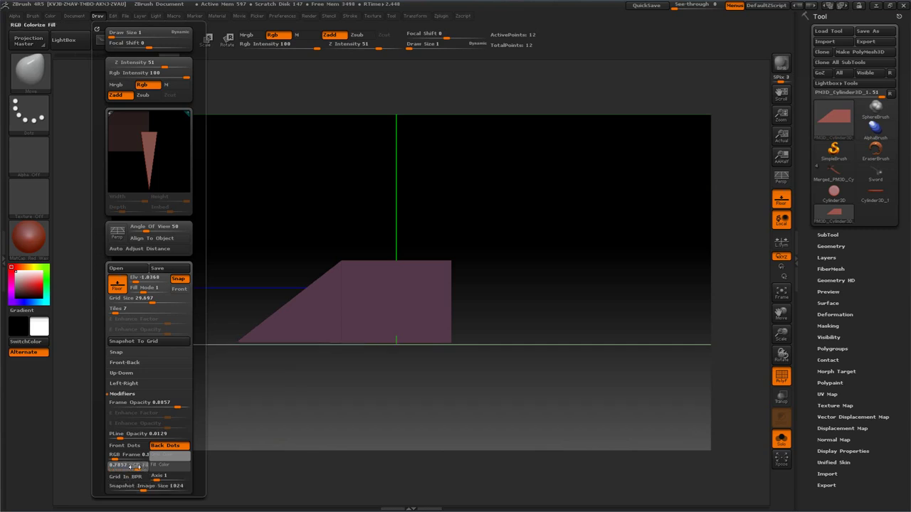
left_click_drag(119, 466, 118, 466)
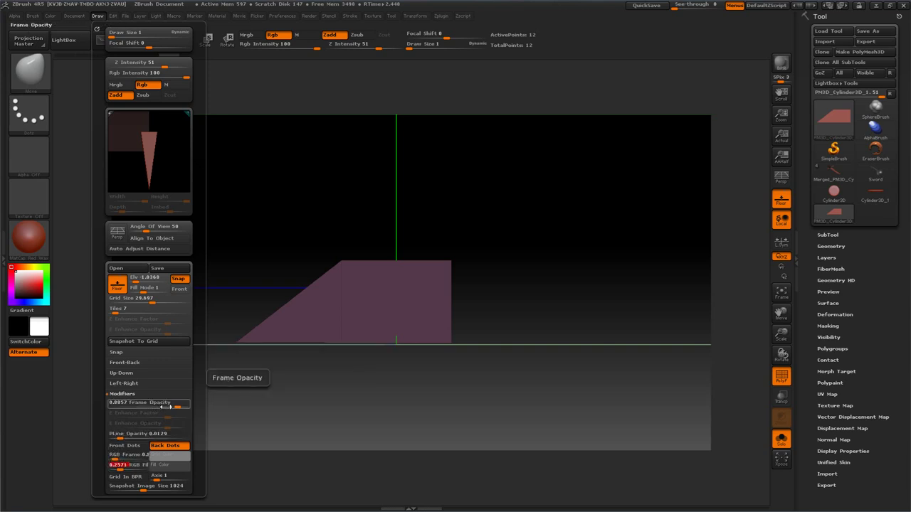
left_click(164, 406)
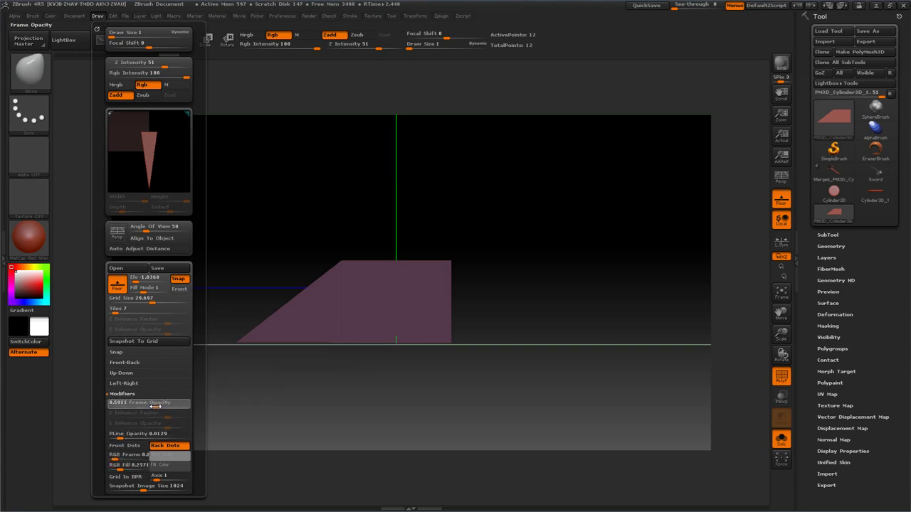
mouse_move(254, 222)
left_mouse_down()
mouse_move(250, 235)
mouse_move(237, 228)
mouse_move(233, 254)
left_mouse_up()
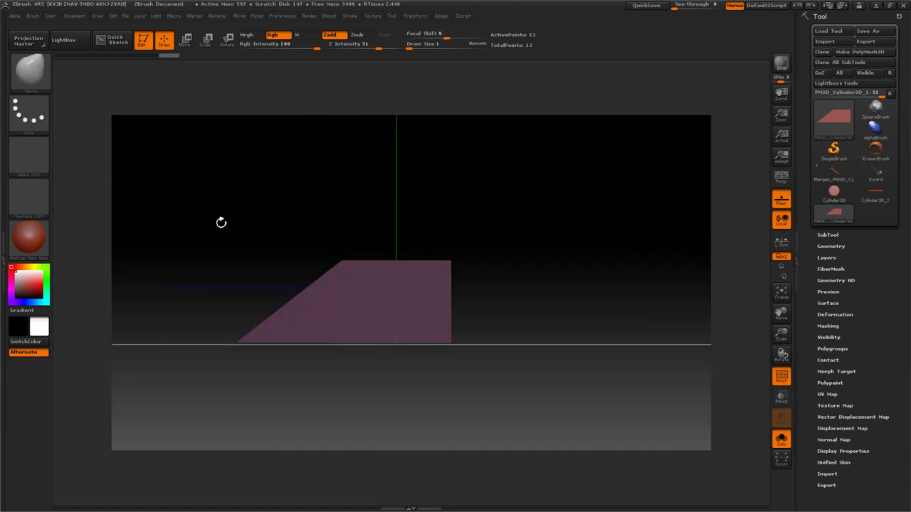
Rename the wedge's subtool to "sword blade".
right_click(221, 222)
left_click_drag(229, 205, 339, 236, "alt")
mouse_move(330, 199)
left_mouse_down()
mouse_move(339, 221)
mouse_move(335, 200)
left_mouse_up()
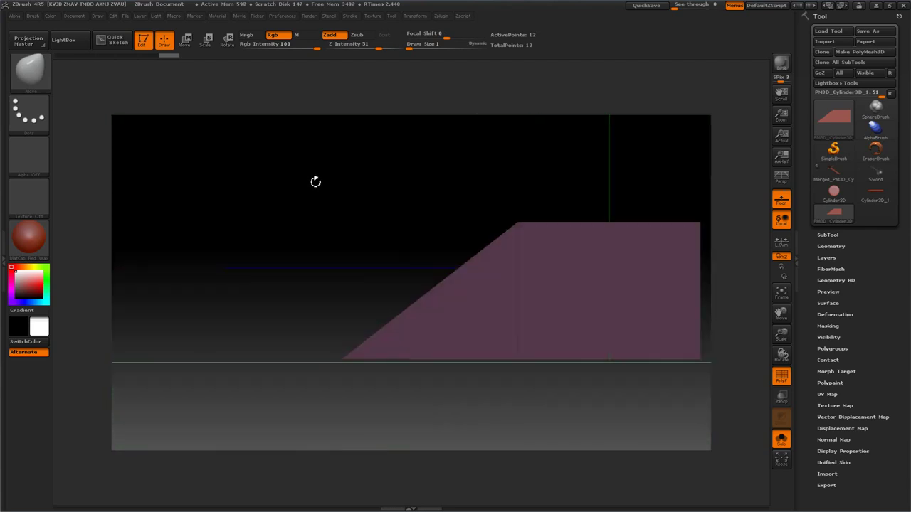
left_click(826, 234)
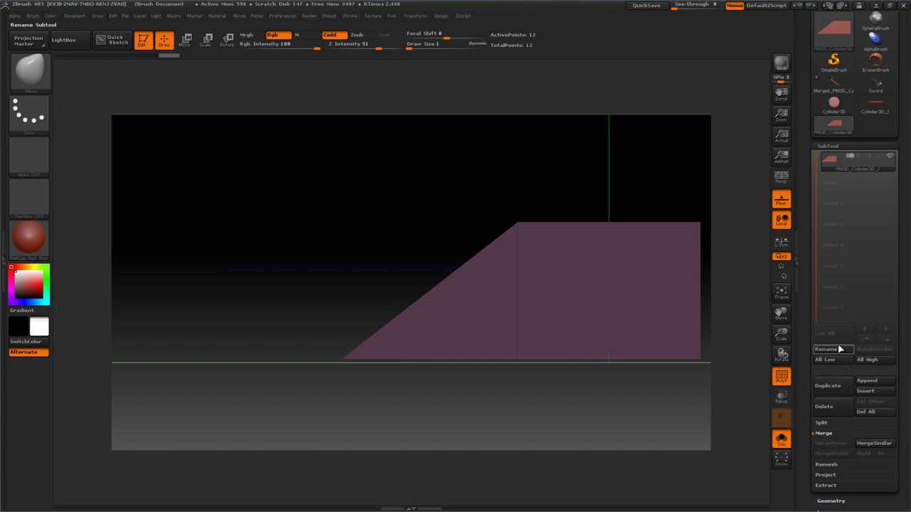
left_click(828, 348)
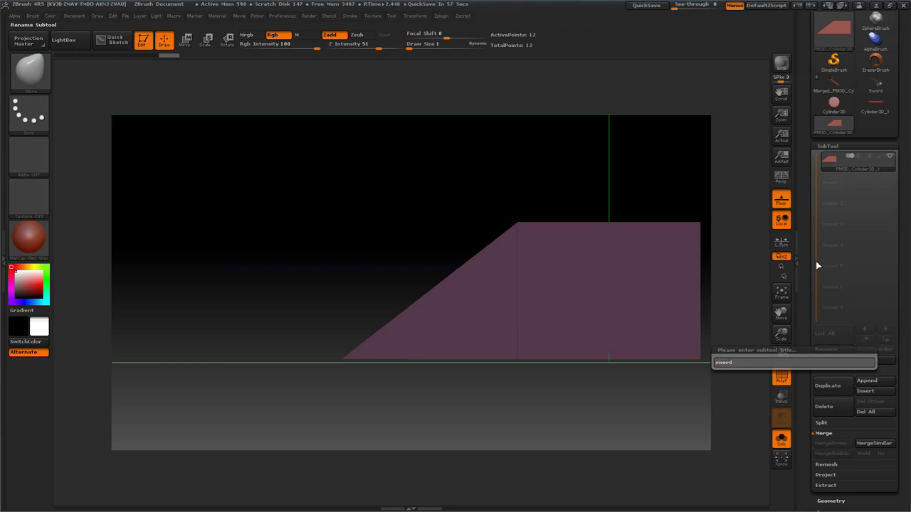
type("sword blade")
key("Return")
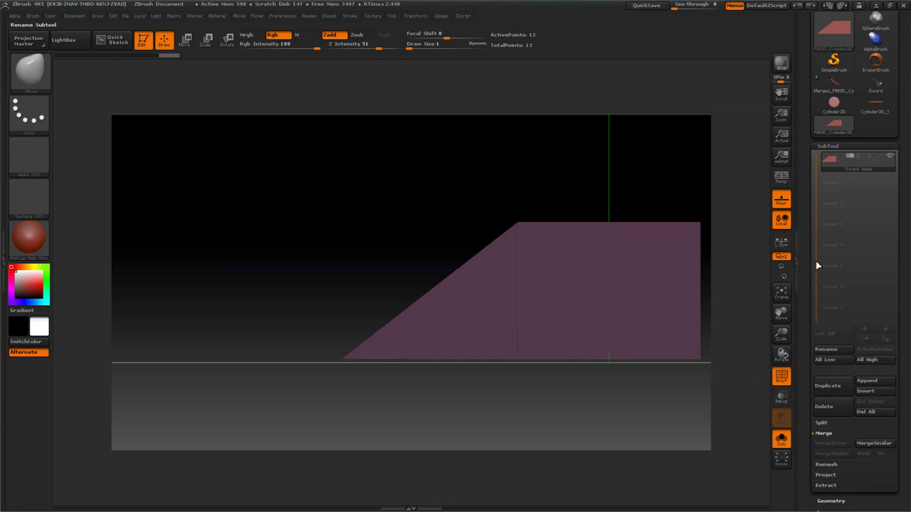
Divide the blade mesh once with the Smt smoothing modifier off, and delete the lower subdivision level.
key("space")
mouse_move(432, 170)
left_mouse_down()
mouse_move(434, 183)
mouse_move(424, 180)
mouse_move(436, 125)
left_mouse_up()
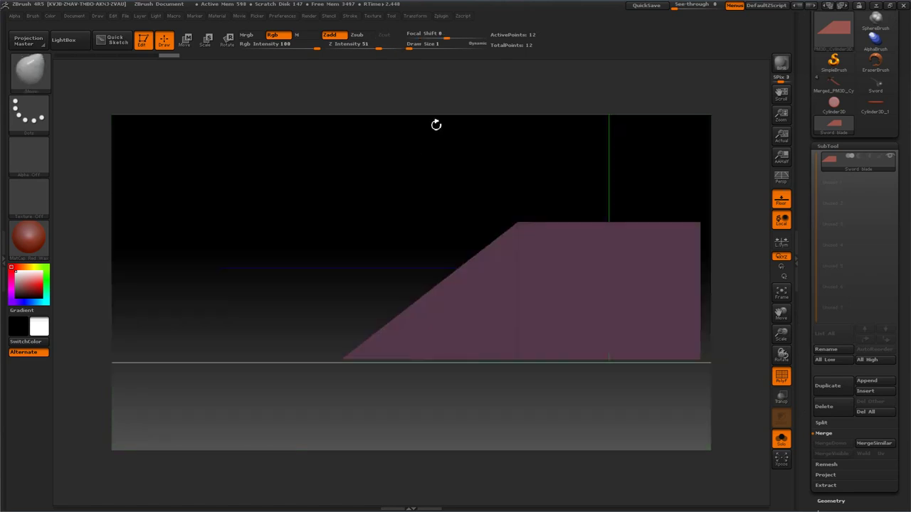
left_click(821, 145)
left_click(825, 158)
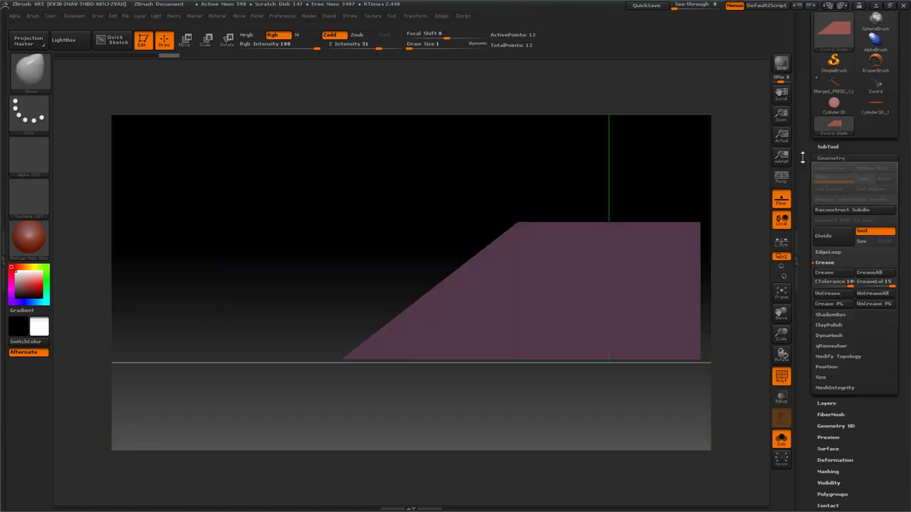
left_click(821, 235)
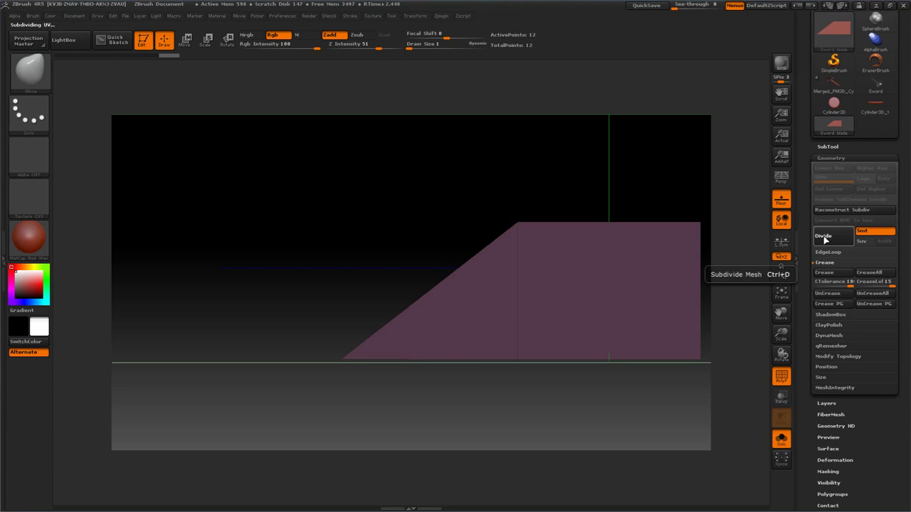
key("ctrl+z")
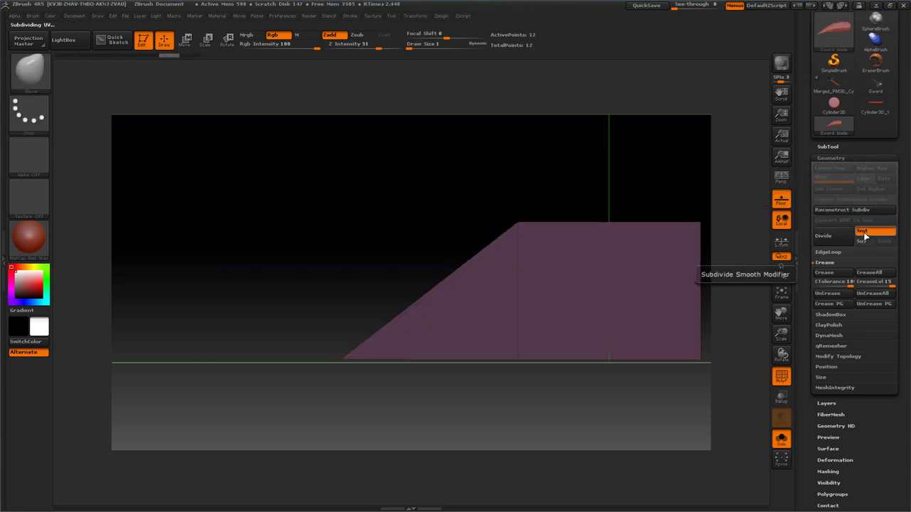
left_click(863, 233)
left_click(825, 237)
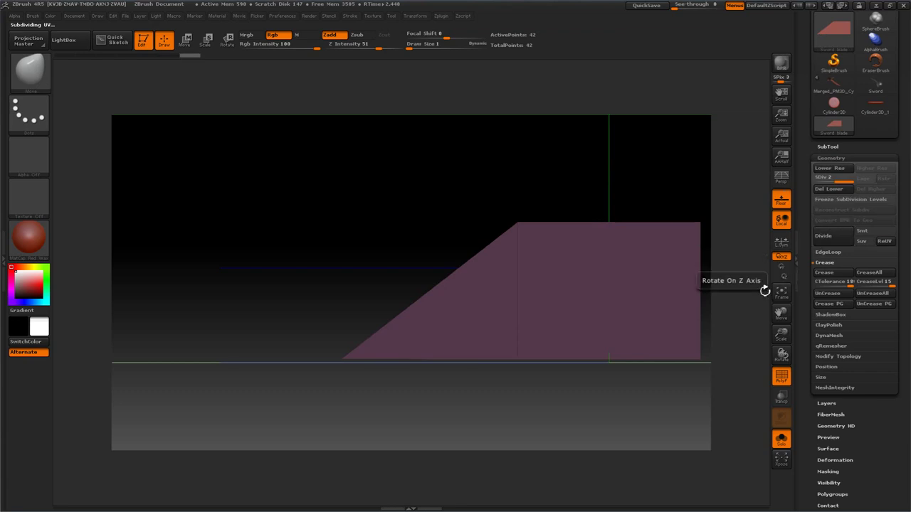
left_click(825, 200)
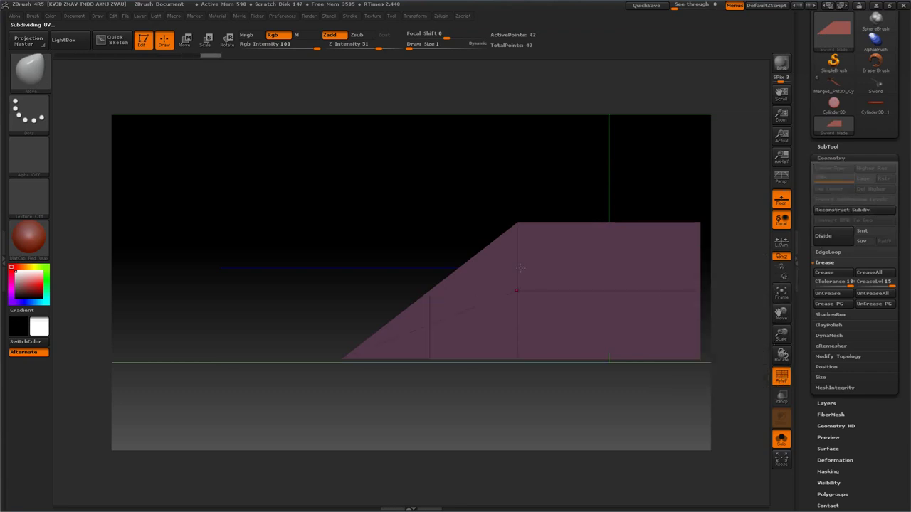
Set the selection brush's stroke to Lasso and hide the lower strip of polygons along the blade's thin edge.
mouse_move(375, 205)
left_mouse_down()
mouse_move(404, 234)
mouse_move(399, 217)
mouse_move(374, 211)
mouse_move(330, 230)
mouse_move(296, 212)
left_mouse_up()
key("ctrl+shift")
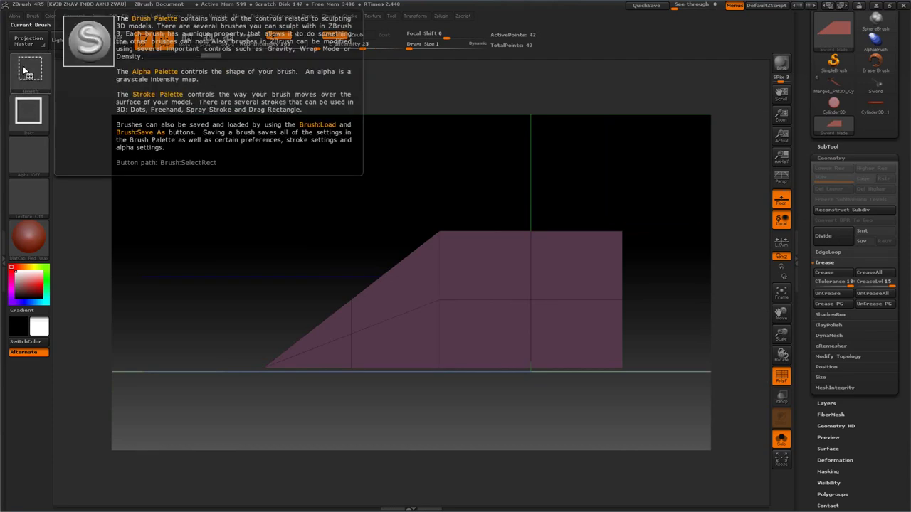
left_click(28, 111)
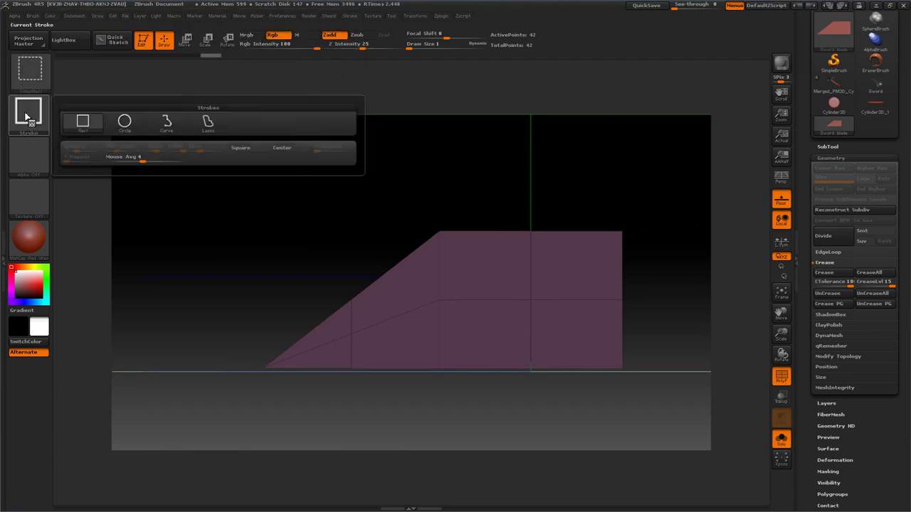
left_click(205, 123)
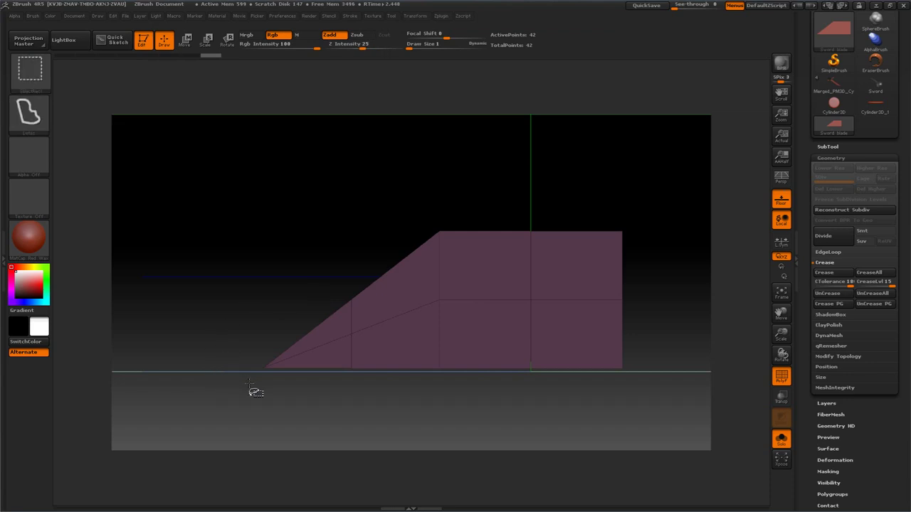
mouse_move(251, 385)
left_mouse_down("ctrl+shift")
mouse_move(222, 337)
mouse_move(438, 175)
mouse_move(649, 220)
mouse_move(626, 321)
mouse_move(239, 383)
left_mouse_up("ctrl+shift")
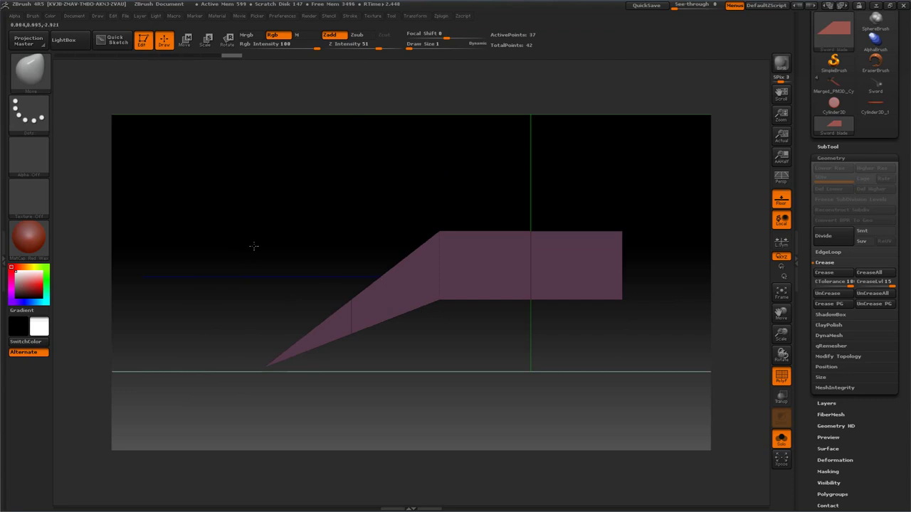
Crease the open border of the visible upper half, and unhide the rest of the blade.
mouse_move(254, 246)
left_mouse_down()
mouse_move(278, 252)
mouse_move(246, 244)
mouse_move(254, 242)
left_mouse_up()
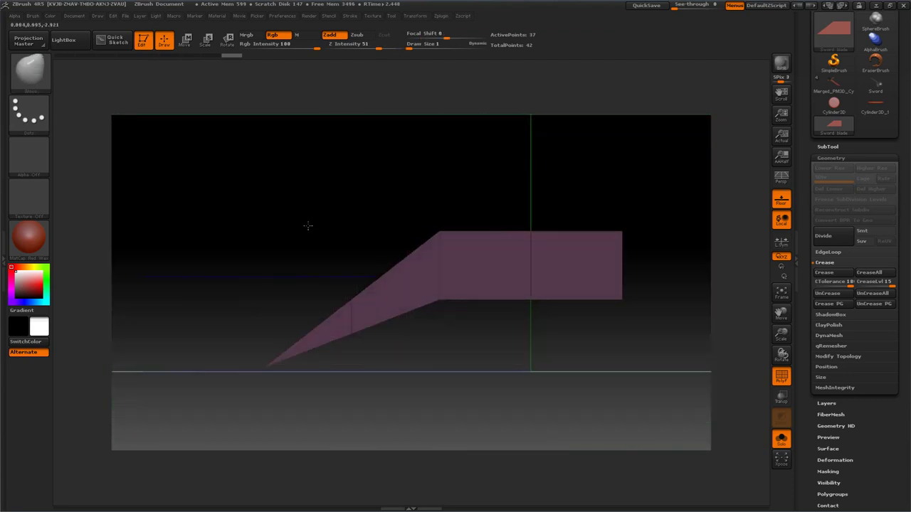
left_click_drag(307, 225, 303, 221)
left_click(823, 274)
left_click_drag(688, 210, 396, 178)
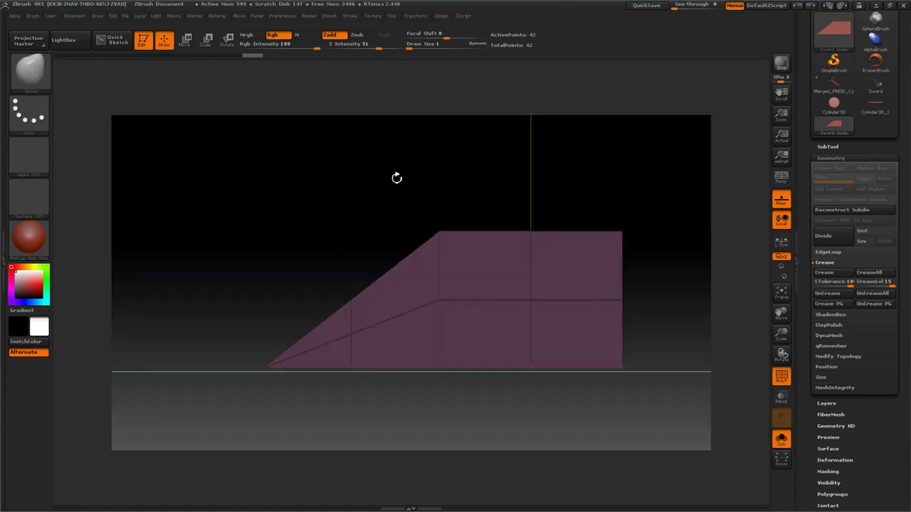
Divide the creased blade twice with smoothing off and delete the lower subdivision levels.
left_click(821, 157)
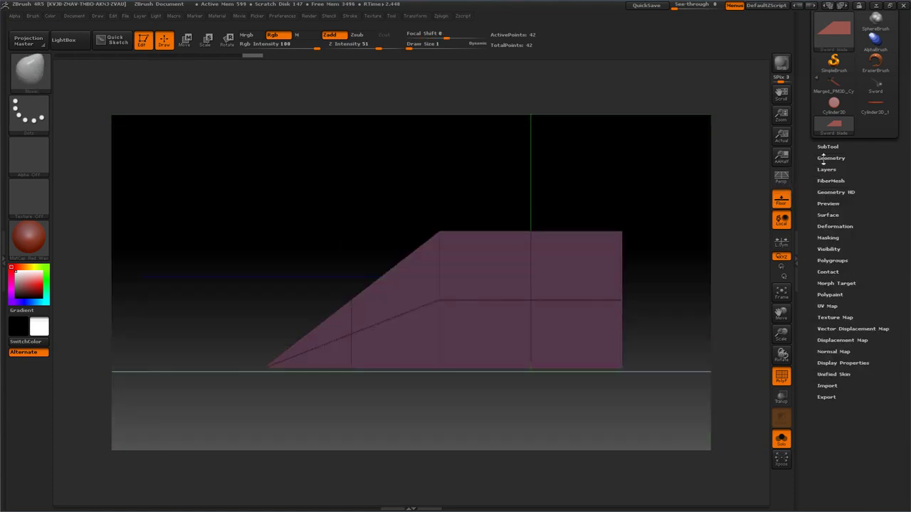
left_click(823, 158)
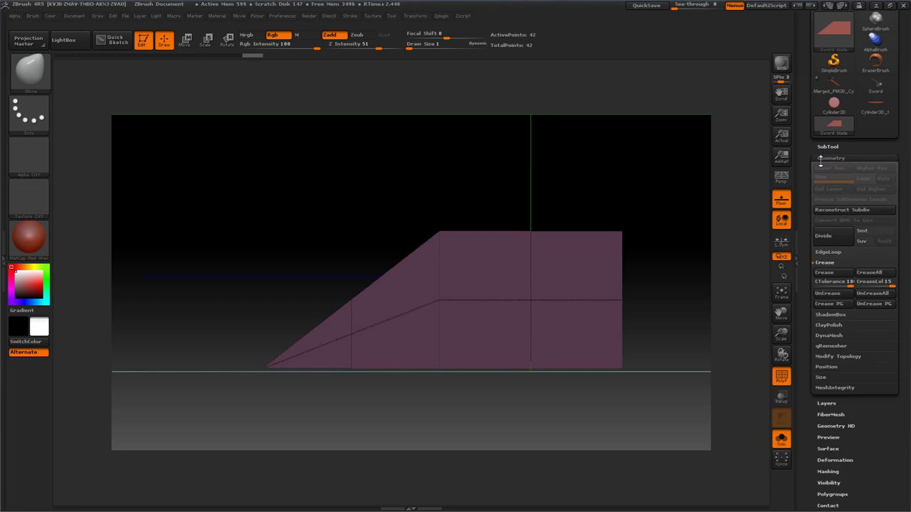
left_click(835, 241)
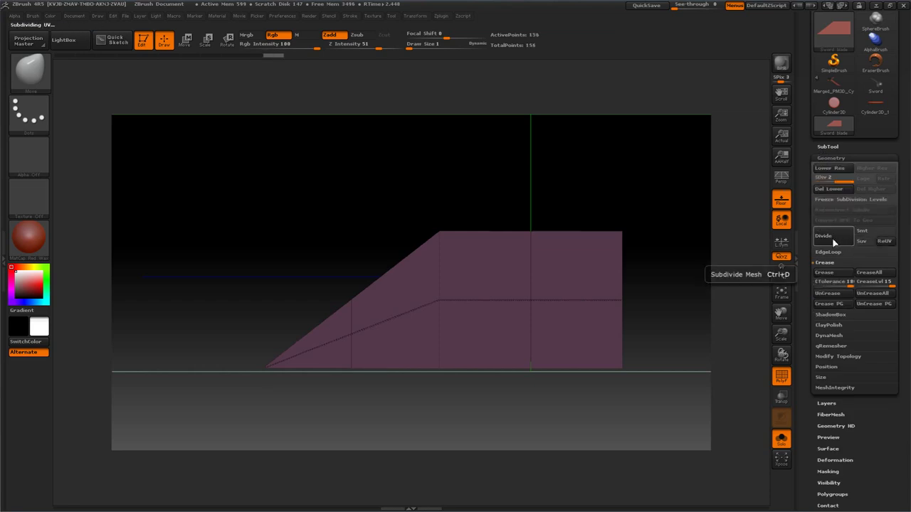
left_click(834, 241)
left_click(828, 188)
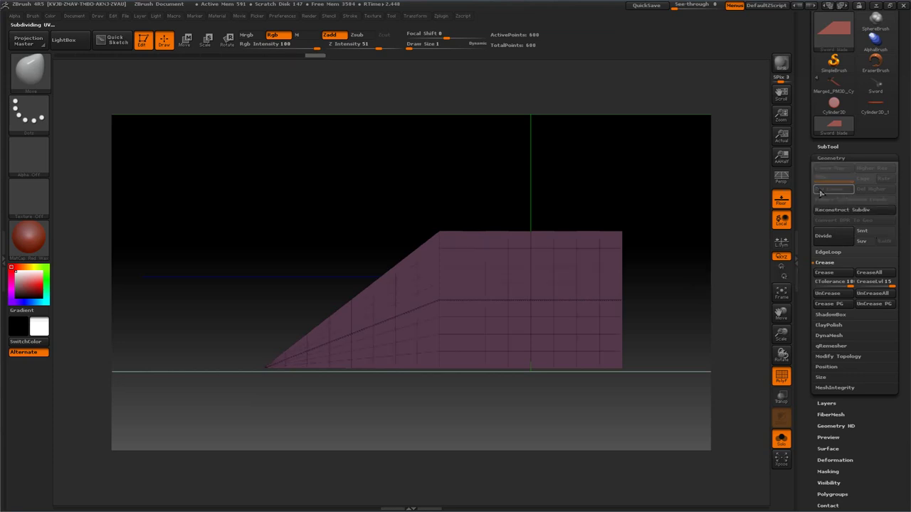
Turn the Smt smoothing modifier on and divide the blade up to subdivision level 4.
left_click_drag(663, 169, 675, 193)
left_click_drag(466, 155, 468, 246)
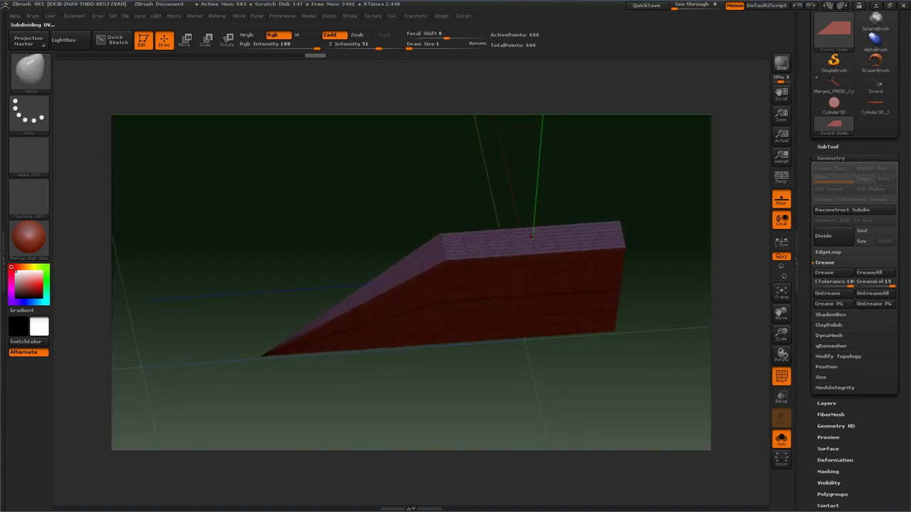
left_click_drag(385, 220, 409, 185)
left_click(862, 232)
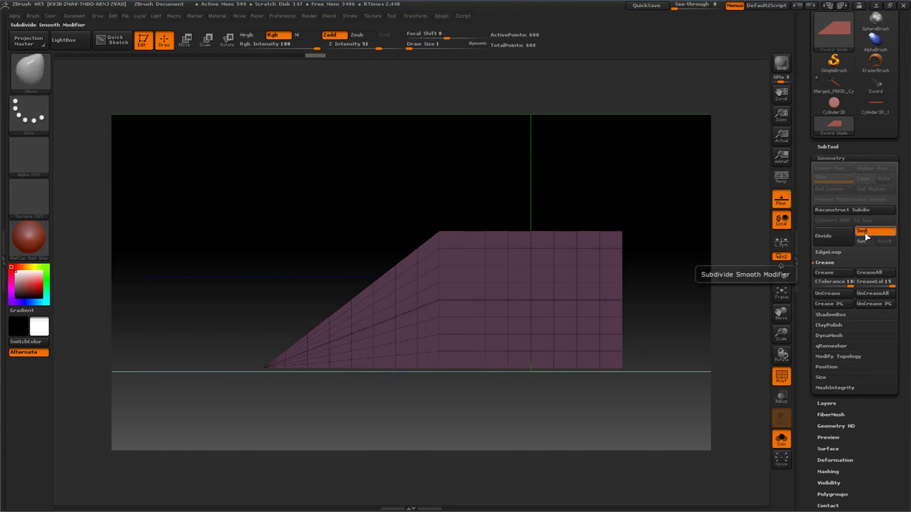
left_click(838, 240)
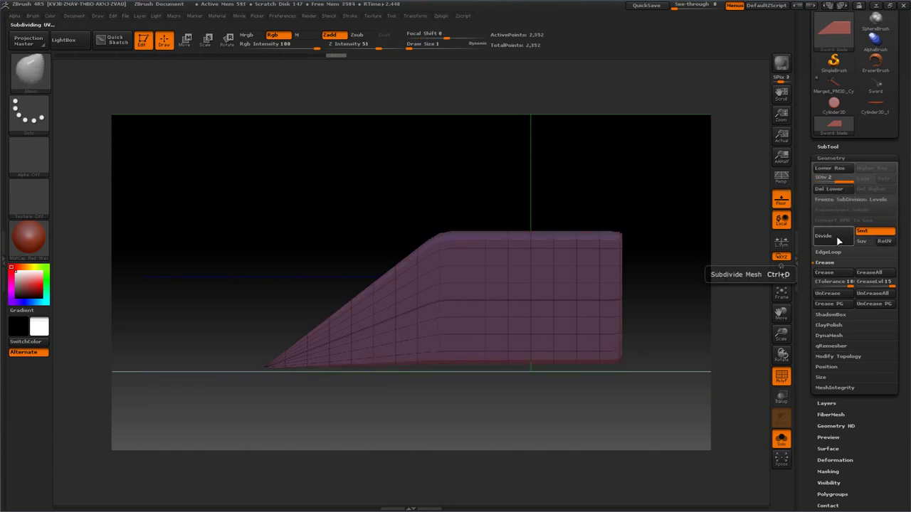
left_click(837, 241)
mouse_move(559, 157)
left_mouse_down()
mouse_move(586, 187)
mouse_move(550, 162)
mouse_move(561, 178)
left_mouse_up()
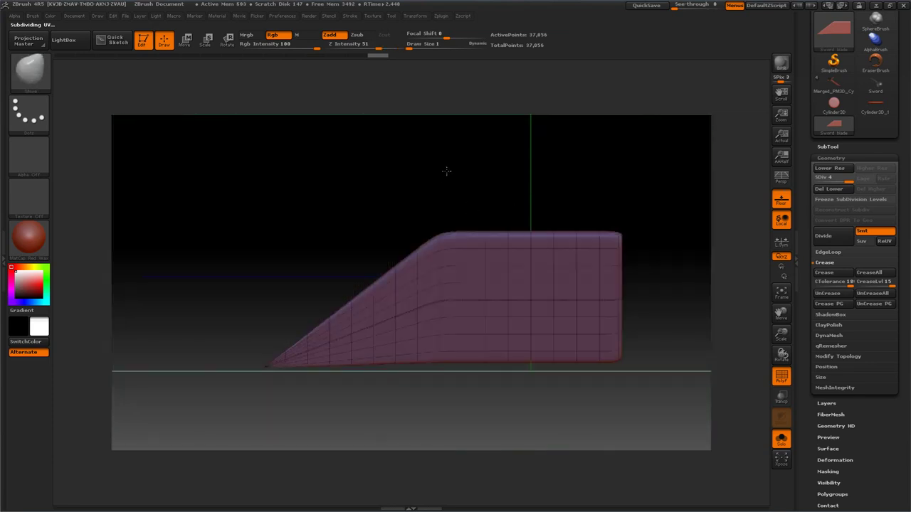
Delete the blade's lower subdivision levels and stretch it lengthwise with the Size deformation.
mouse_move(446, 171)
left_mouse_down()
mouse_move(455, 182)
mouse_move(452, 176)
mouse_move(445, 188)
mouse_move(449, 178)
mouse_move(426, 163)
mouse_move(440, 188)
mouse_move(445, 178)
left_mouse_up()
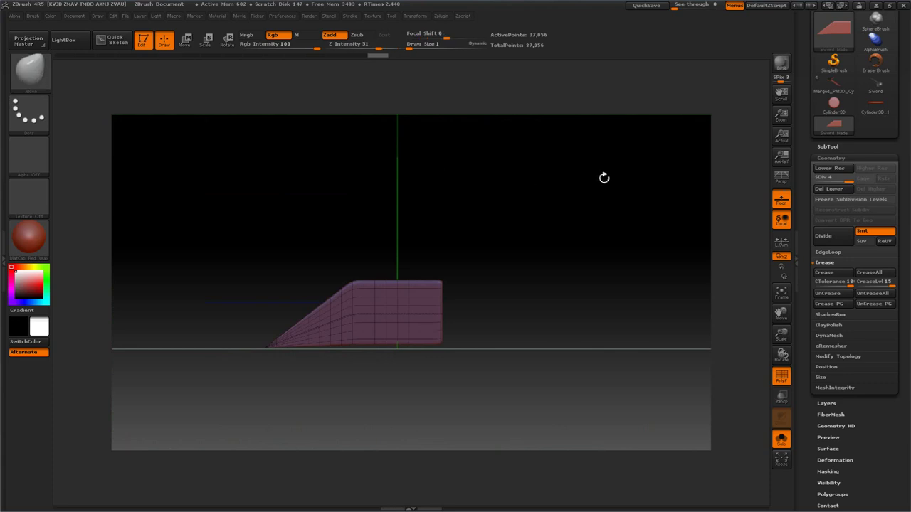
left_click(826, 189)
left_click_drag(667, 180, 623, 172)
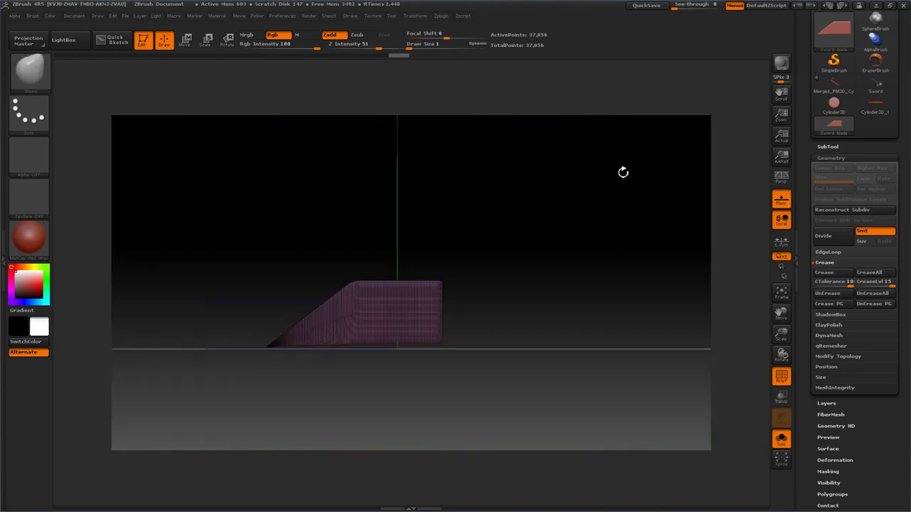
left_click(822, 158)
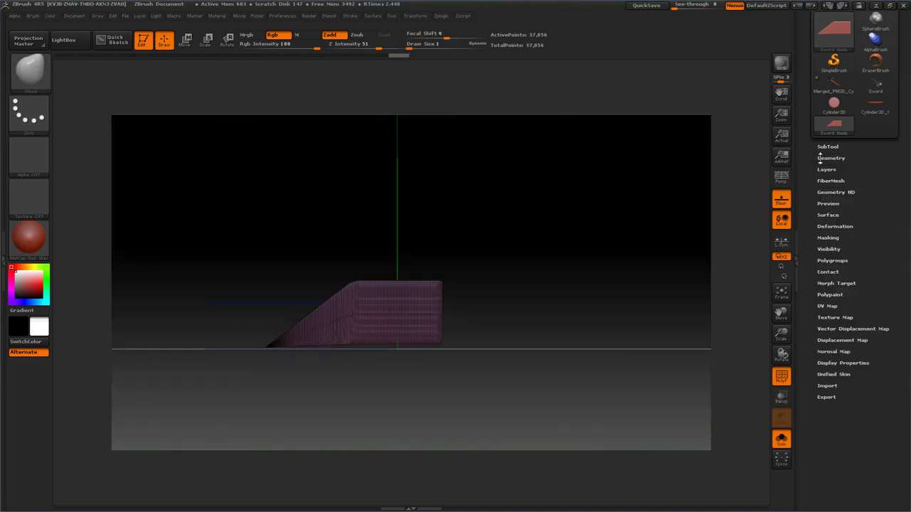
left_click(825, 227)
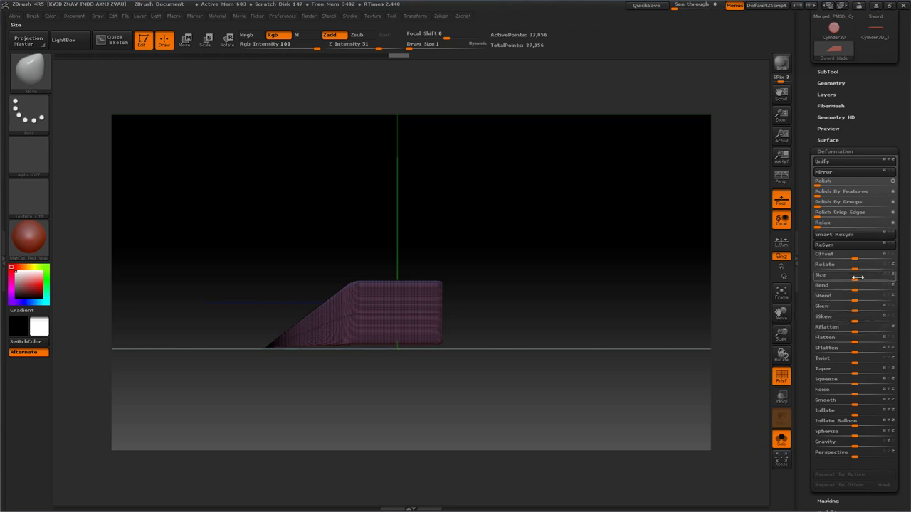
left_click_drag(857, 277, 889, 277)
left_click_drag(635, 207, 546, 197)
mouse_move(522, 188)
left_mouse_down()
mouse_move(548, 204)
mouse_move(563, 203)
mouse_move(552, 190)
mouse_move(571, 187)
mouse_move(521, 189)
mouse_move(524, 171)
left_mouse_up()
Undo the blade edits back to the undivided low-poly mesh with its tip point centred.
key("ctrl+z")
key("ctrl+z")
key("ctrl+z")
key("ctrl+z")
key("ctrl+z")
key("ctrl+z")
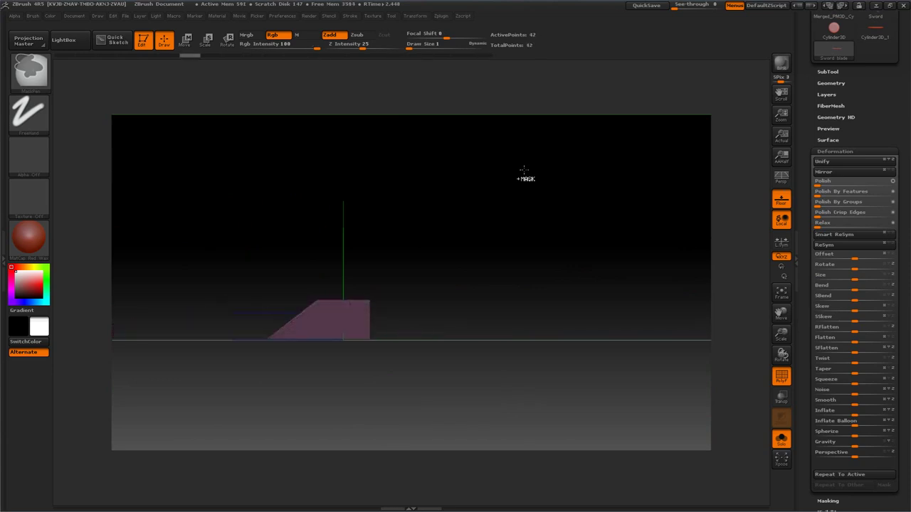
key("ctrl+z")
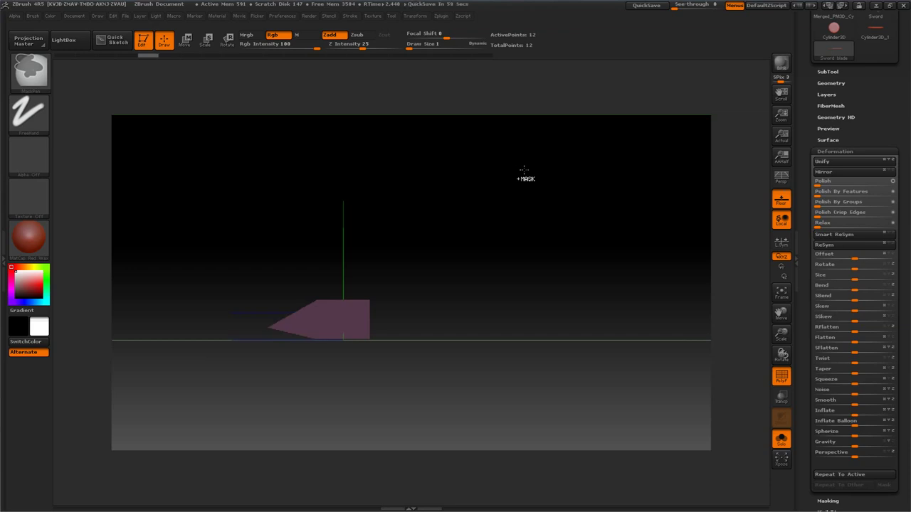
key("ctrl")
Raise the blade's tip point with the Move brush until it is level with the upper edge.
left_click_drag(441, 163, 421, 154)
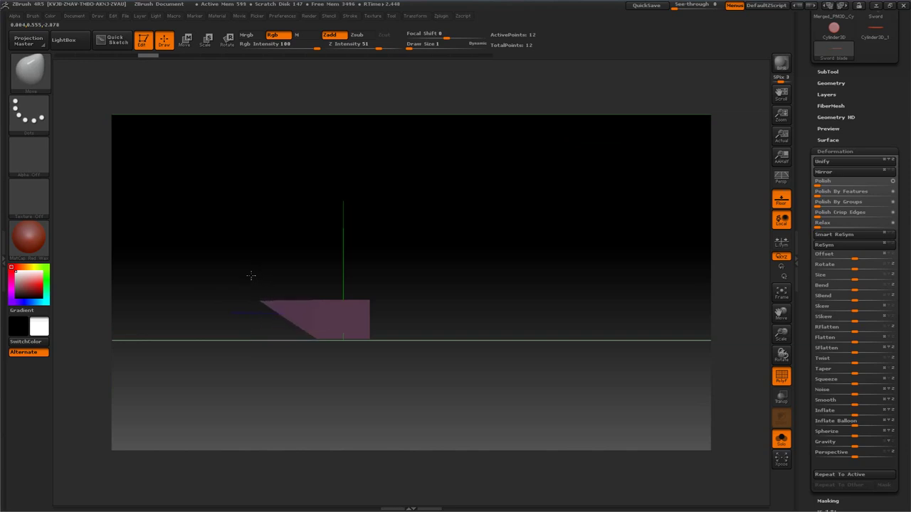
left_click_drag(258, 244, 296, 202)
left_click_drag(355, 211, 367, 194)
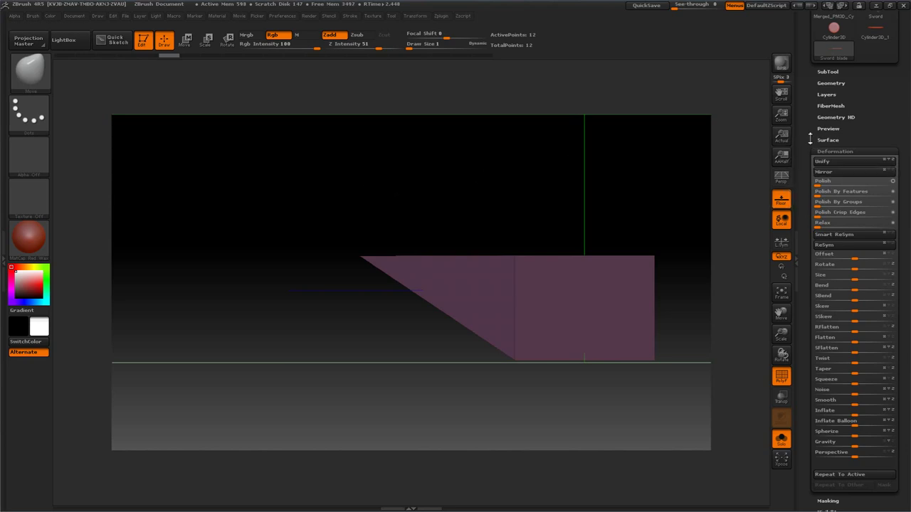
Divide the blade once with Smt smoothing off and delete the lower subdivision level.
scroll(809, 126, "up", 2)
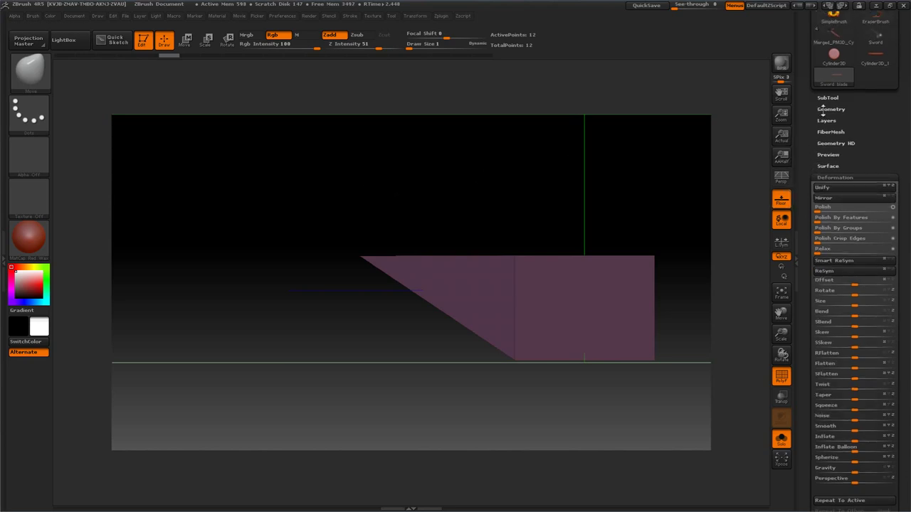
left_click(826, 109)
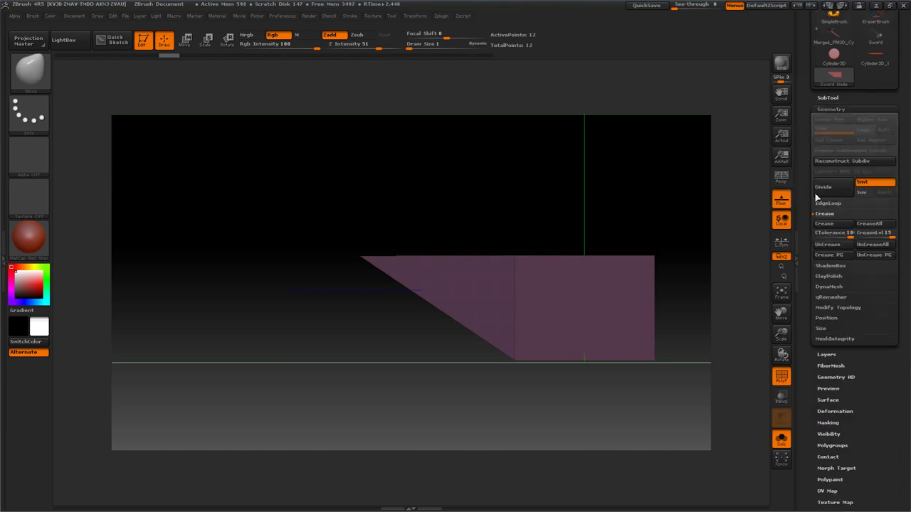
left_click(862, 183)
left_click(834, 189)
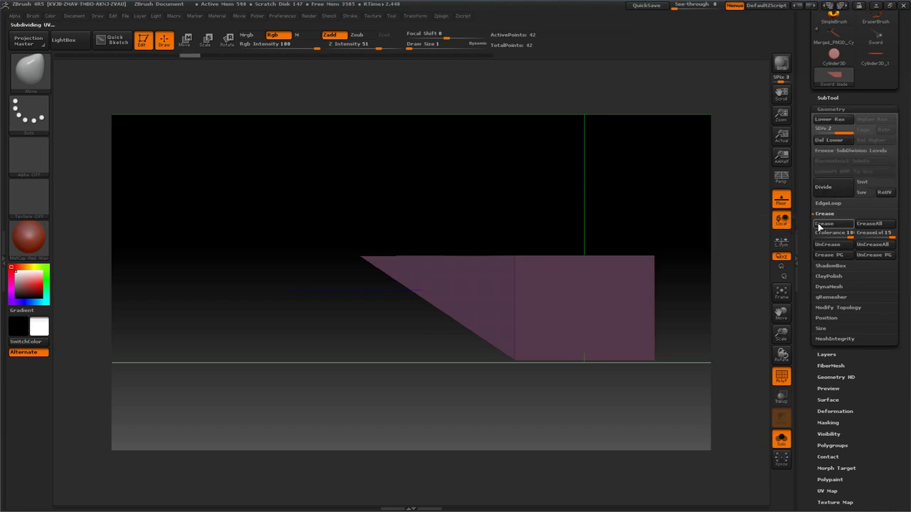
left_click(825, 141)
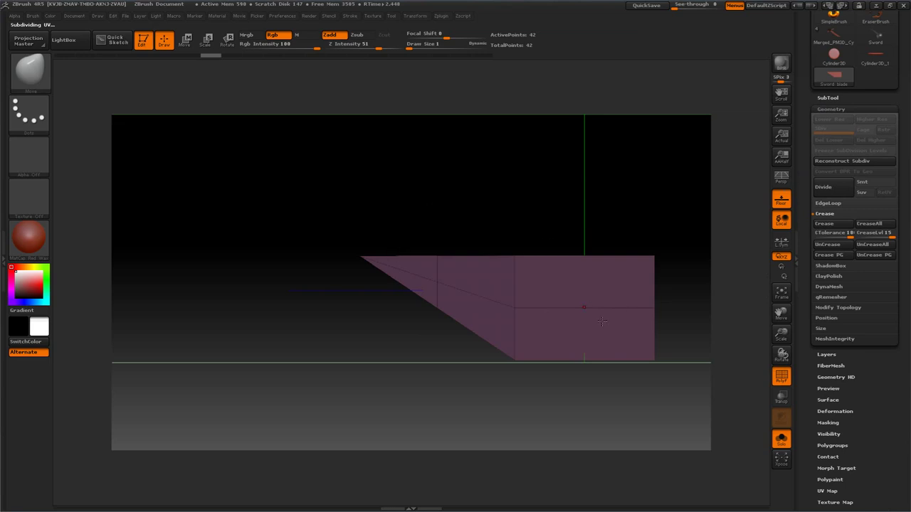
Hide the strip of polygons along the blade's straight upper edge, crease the visible part's open border, and unhide the rest.
key("ctrl+shift")
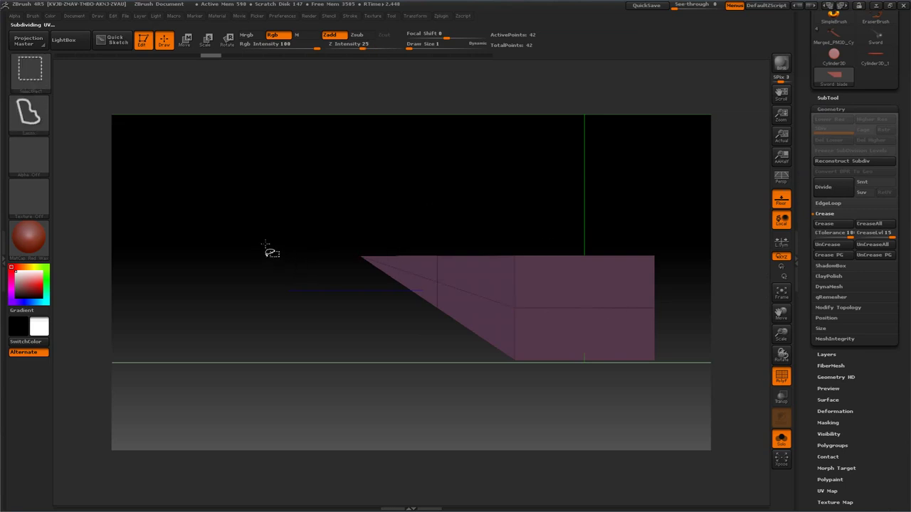
mouse_move(324, 266)
left_mouse_down("ctrl+shift")
mouse_move(630, 299)
mouse_move(451, 388)
mouse_move(301, 308)
mouse_move(291, 240)
mouse_move(326, 229)
mouse_move(299, 217)
left_mouse_up("ctrl+shift")
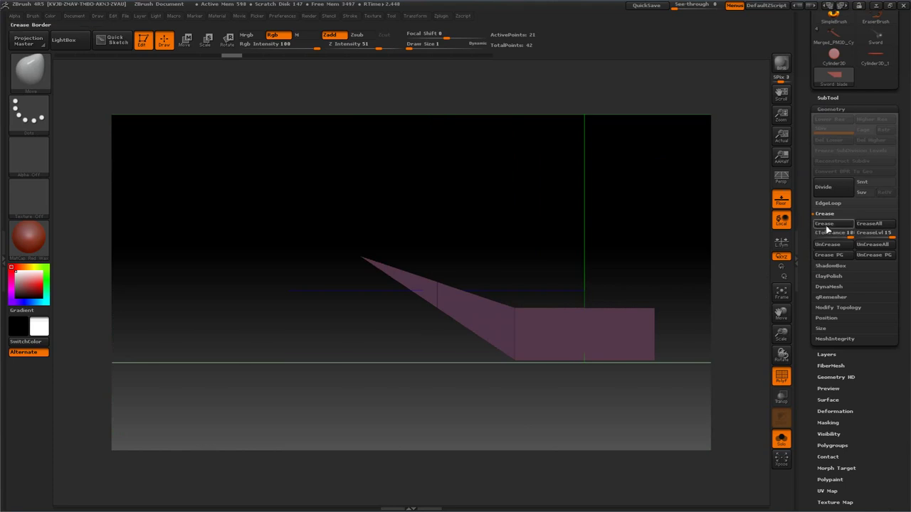
left_click(826, 227)
mouse_move(620, 180)
left_mouse_down()
mouse_move(441, 173)
mouse_move(480, 165)
left_mouse_up()
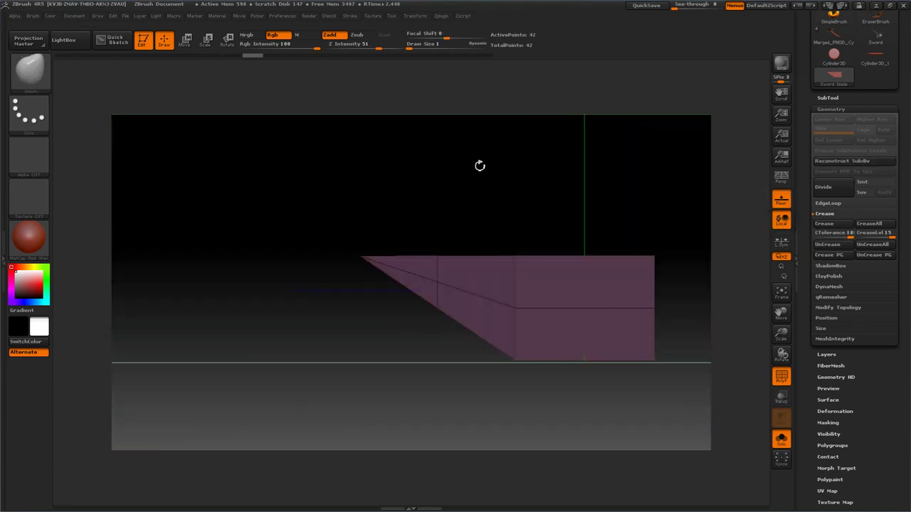
Divide the creased blade up to subdivision level 3 with smoothing off and delete the lower levels.
left_click(829, 191)
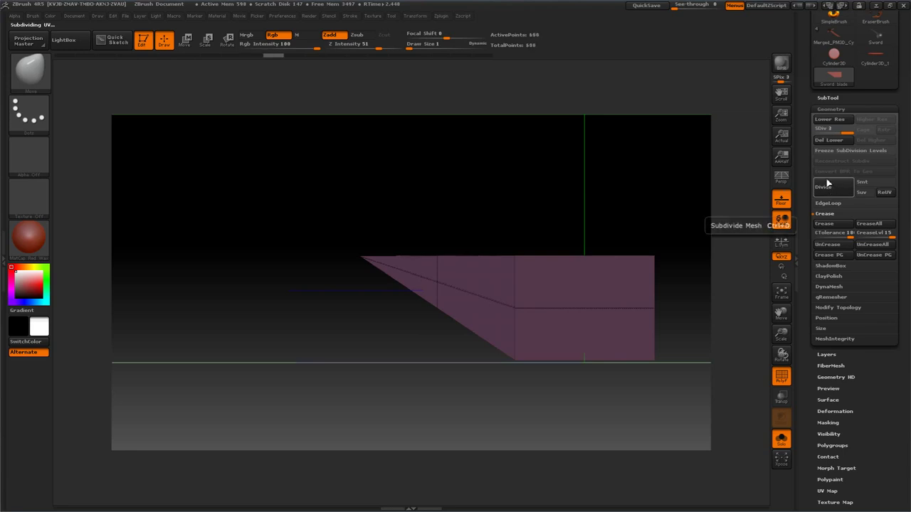
left_click(825, 140)
mouse_move(597, 156)
left_mouse_down()
mouse_move(586, 157)
mouse_move(614, 155)
left_mouse_up()
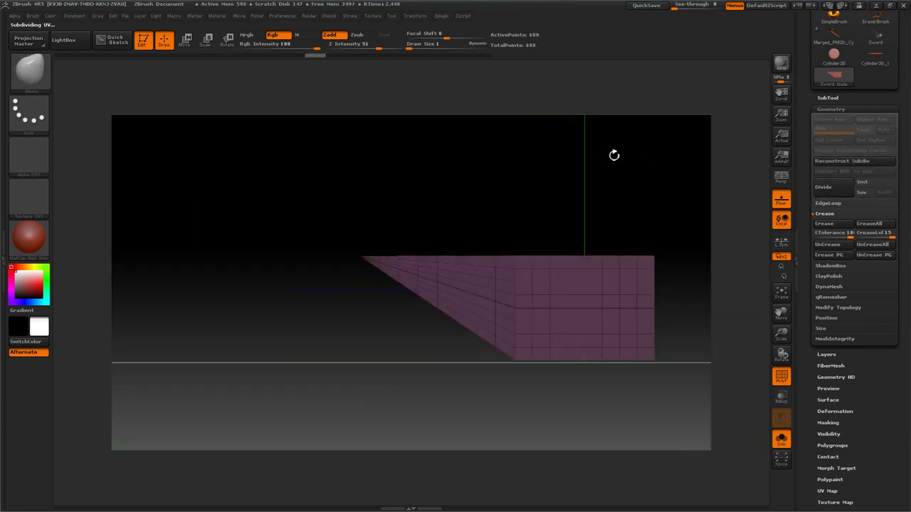
Turn the Smt smoothing modifier on and divide the blade up to subdivision level 3.
left_click(837, 191)
left_click(829, 188)
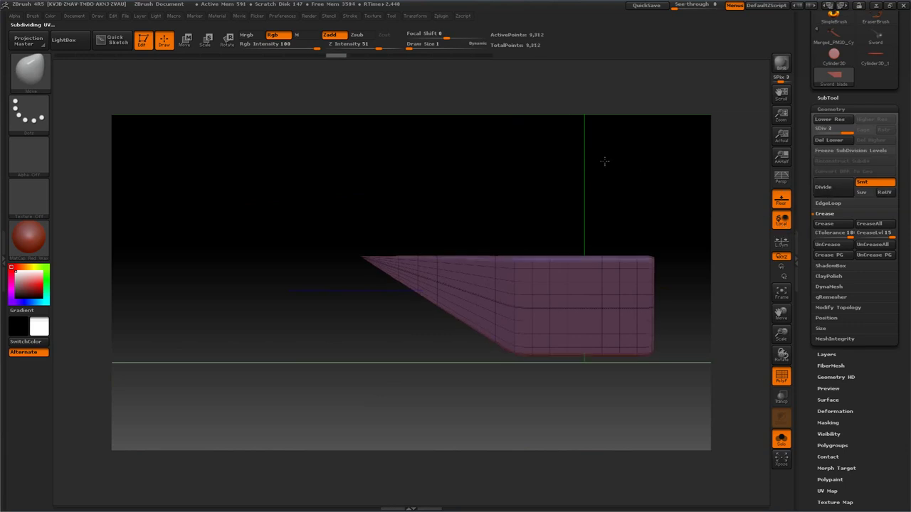
mouse_move(604, 161)
left_mouse_down()
mouse_move(610, 173)
mouse_move(604, 163)
left_mouse_up()
Undo the smoothed divisions and the deletion of the lower subdivision levels.
key("ctrl")
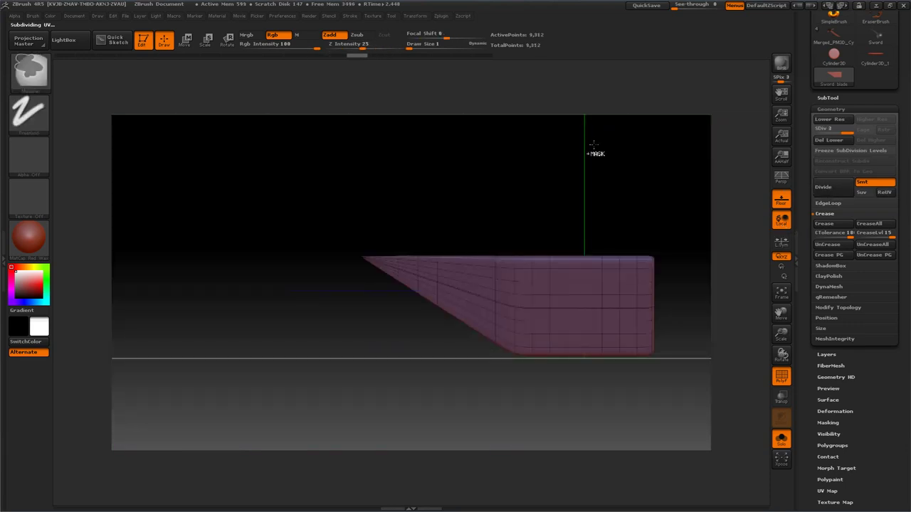
key("shift+d")
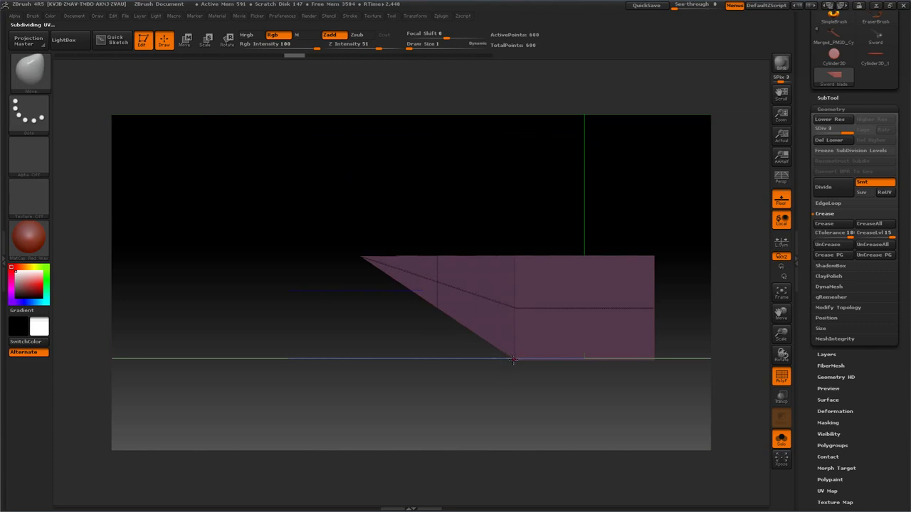
key("shift")
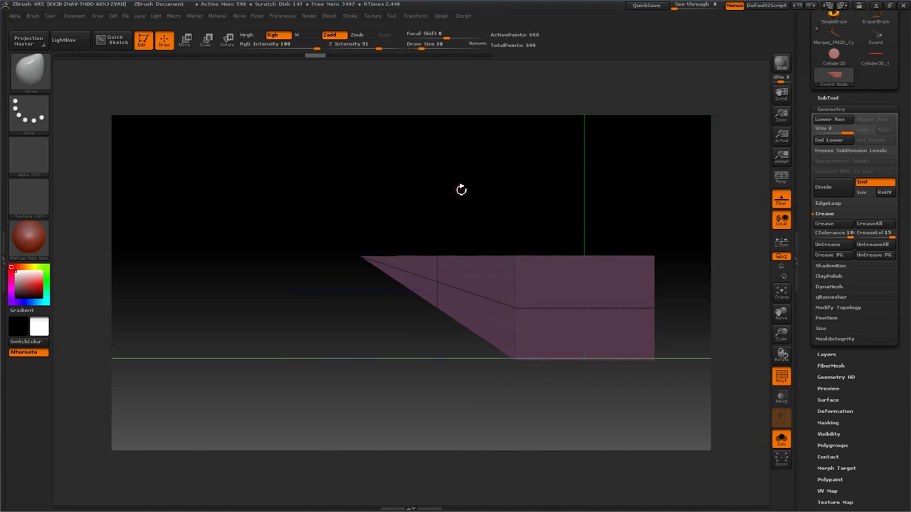
Enlarge the Move brush to a Draw Size of 462.
key("bracketright")
key("bracketright")
key("bracketright")
key("bracketright")
key("bracketright")
key("bracketright")
key("bracketright")
key("bracketright")
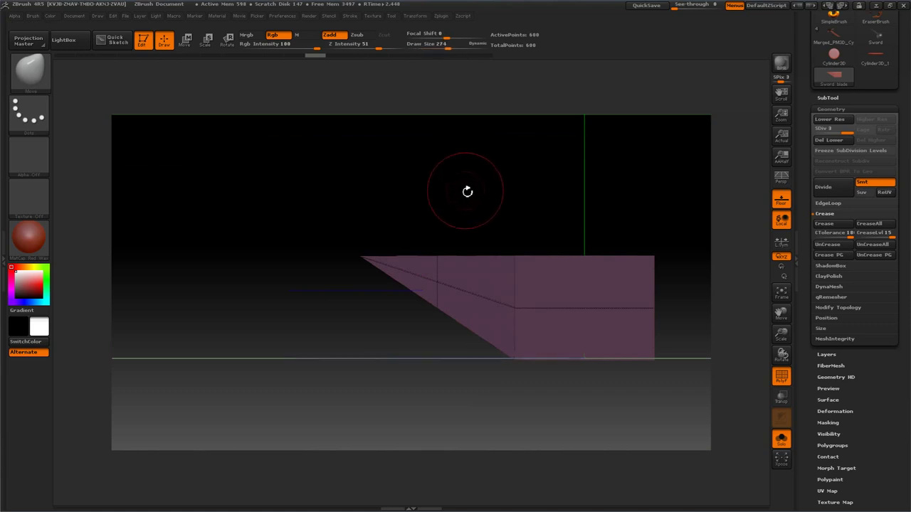
key("bracketright")
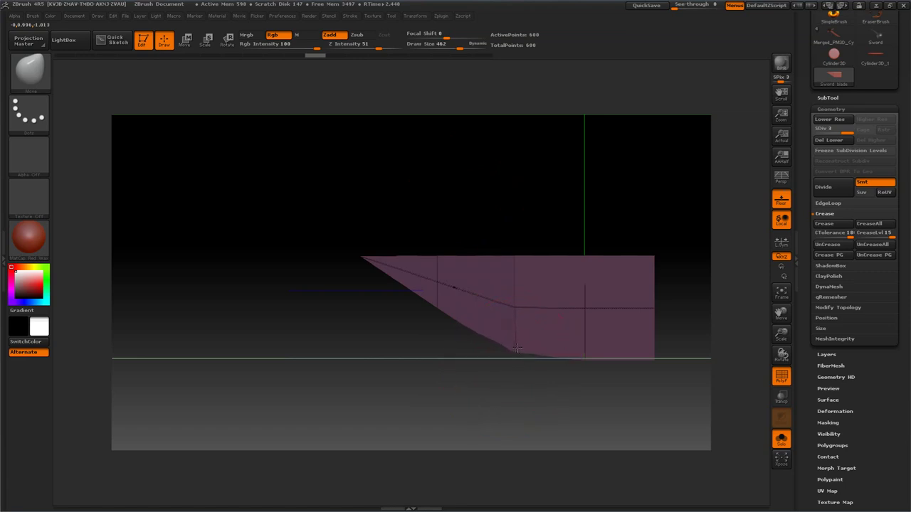
Try to push in the blade's lower corner where the tip slope begins with the Move brush, and undo it.
key("ctrl")
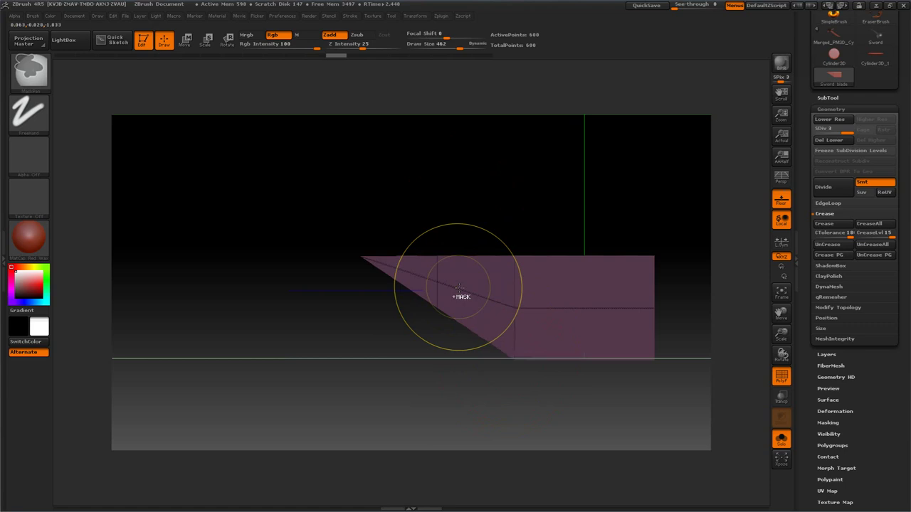
key("ctrl+z")
left_click_drag(459, 43, 463, 42)
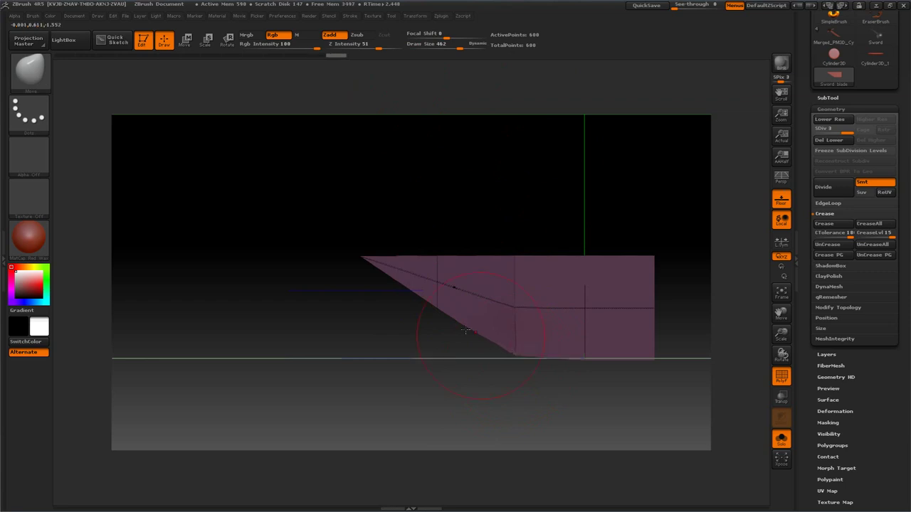
left_click_drag(316, 286, 401, 270)
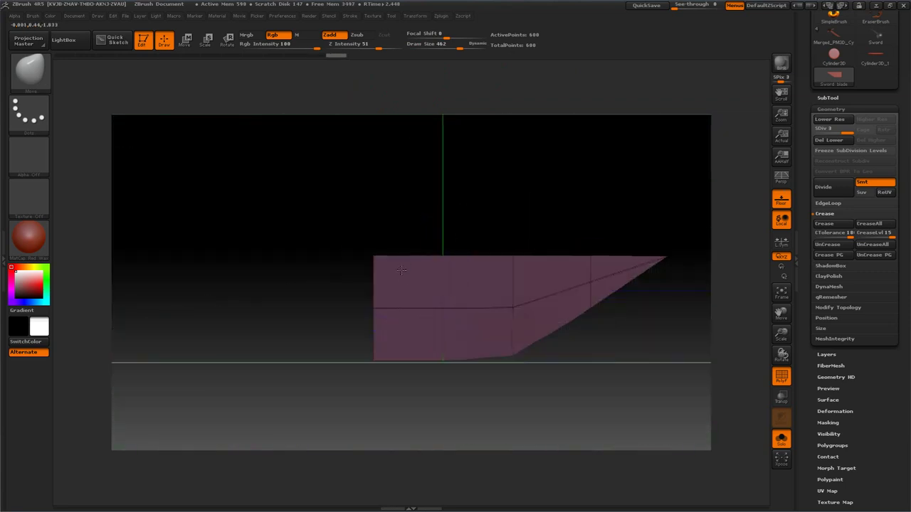
key("ctrl")
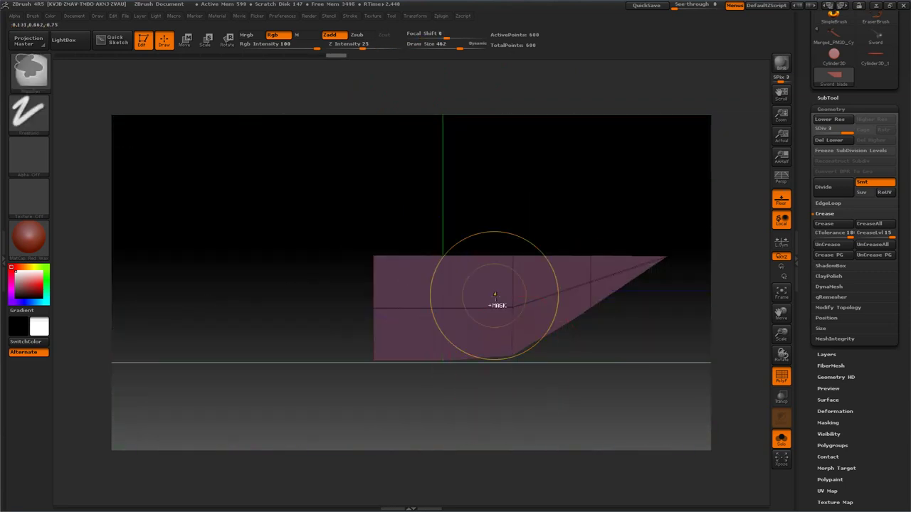
mouse_move(431, 154)
left_mouse_down()
mouse_move(457, 179)
mouse_move(435, 172)
mouse_move(433, 181)
mouse_move(438, 167)
left_mouse_up()
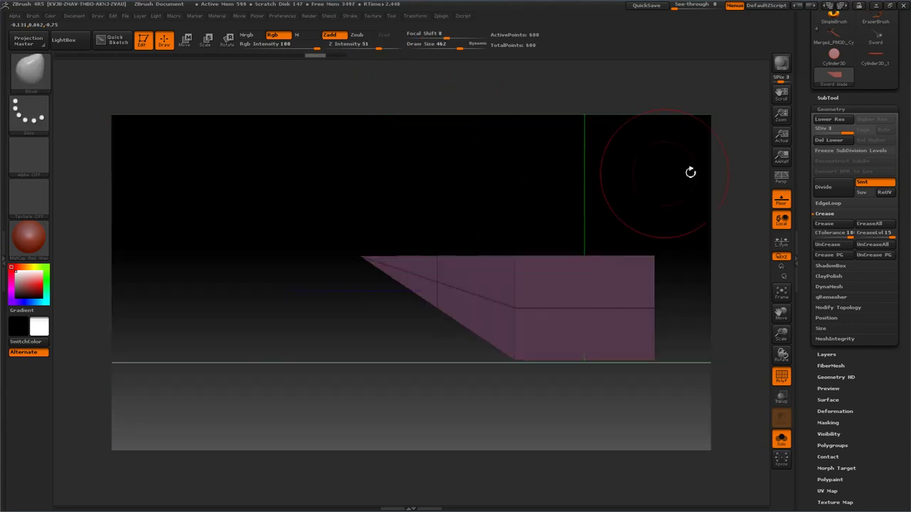
Delete the lower subdivision levels and divide the blade with smoothing up to subdivision level 3.
left_click(829, 141)
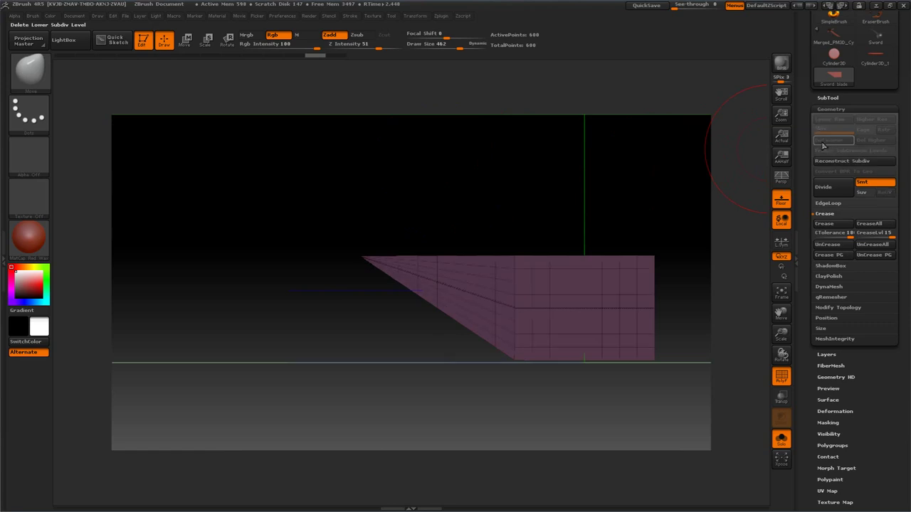
left_click(832, 189)
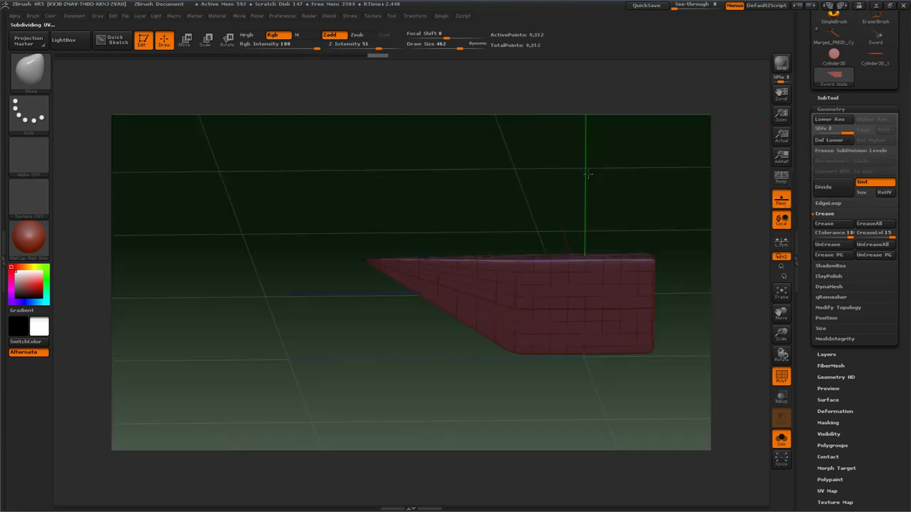
left_click_drag(588, 173, 539, 173)
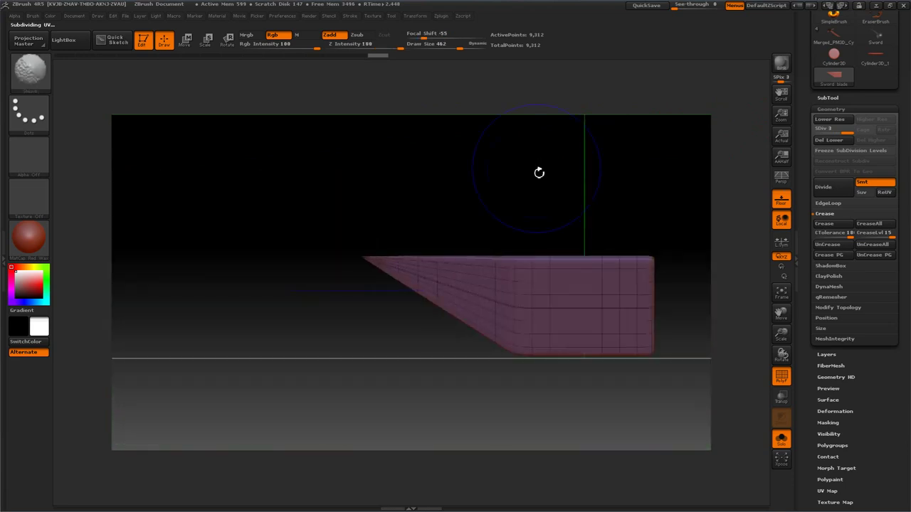
left_click_drag(421, 197, 456, 173)
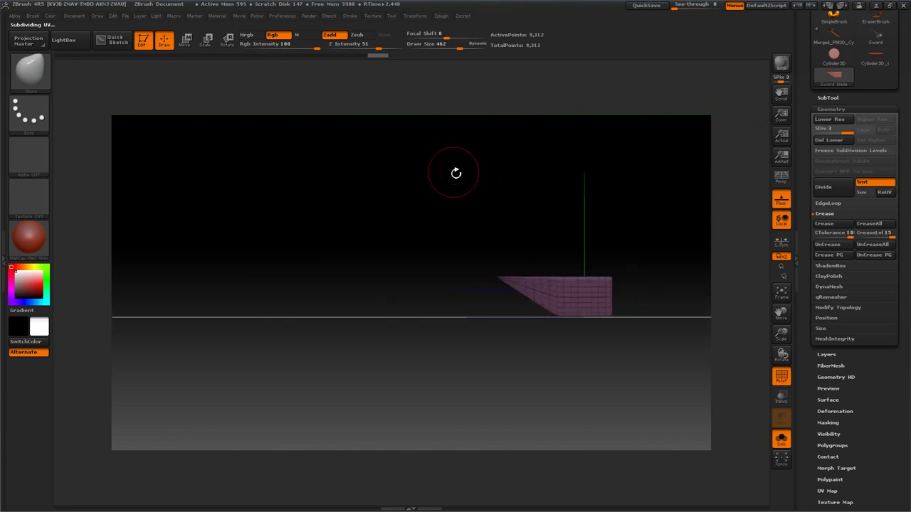
Stretch the blade lengthwise with the Size deformation into a long, slender shape.
left_click(828, 108)
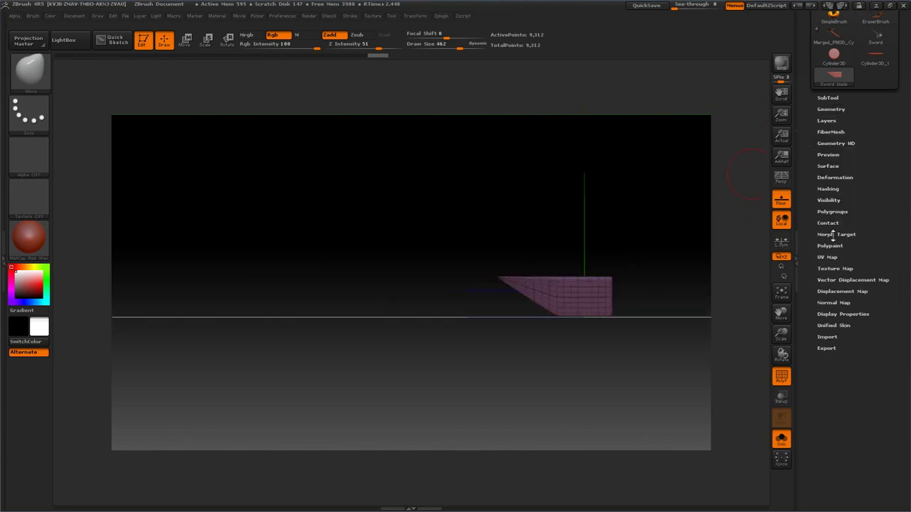
left_click(827, 176)
mouse_move(854, 275)
left_mouse_down()
mouse_move(902, 273)
mouse_move(856, 280)
left_mouse_up()
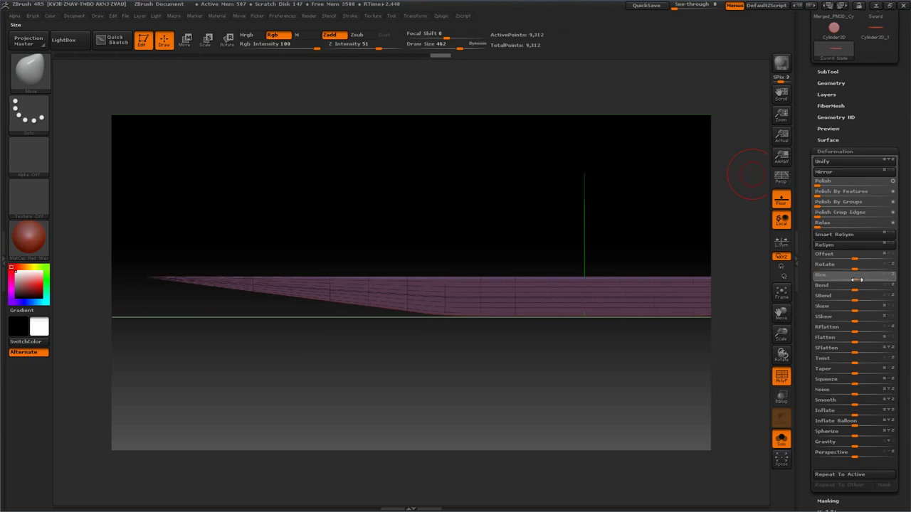
left_click_drag(548, 178, 474, 167)
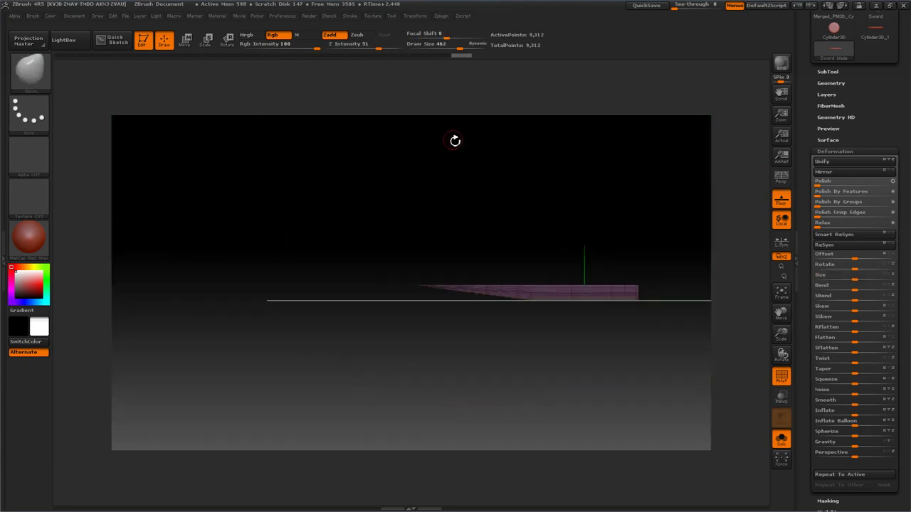
Undo the lengthwise Size stretch of the blade.
key("ctrl")
key("ctrl+z")
key("ctrl+z")
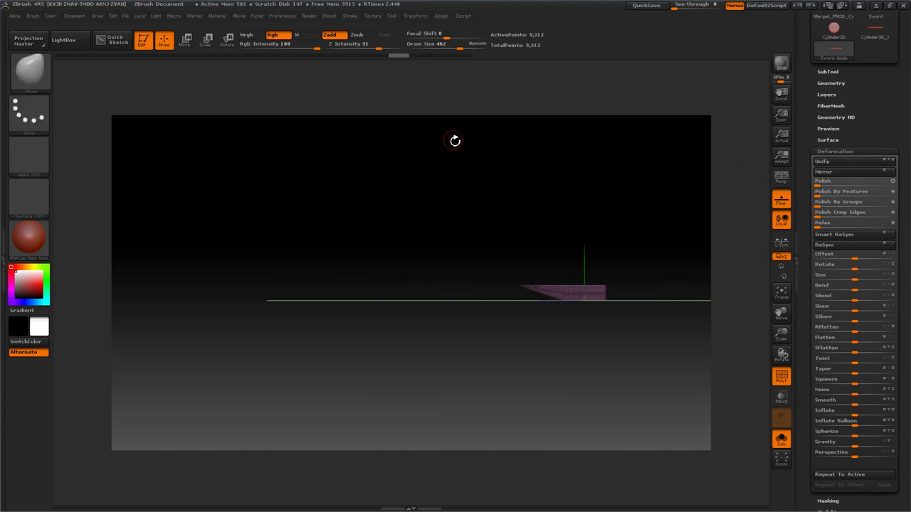
left_click_drag(477, 202, 308, 245)
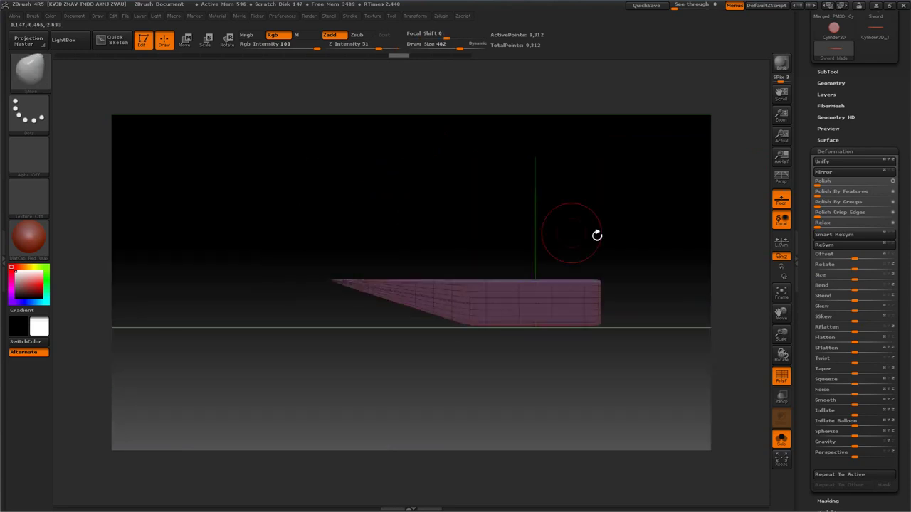
Mask the blade's sloped tip section and blur the mask edge once.
key("ctrl")
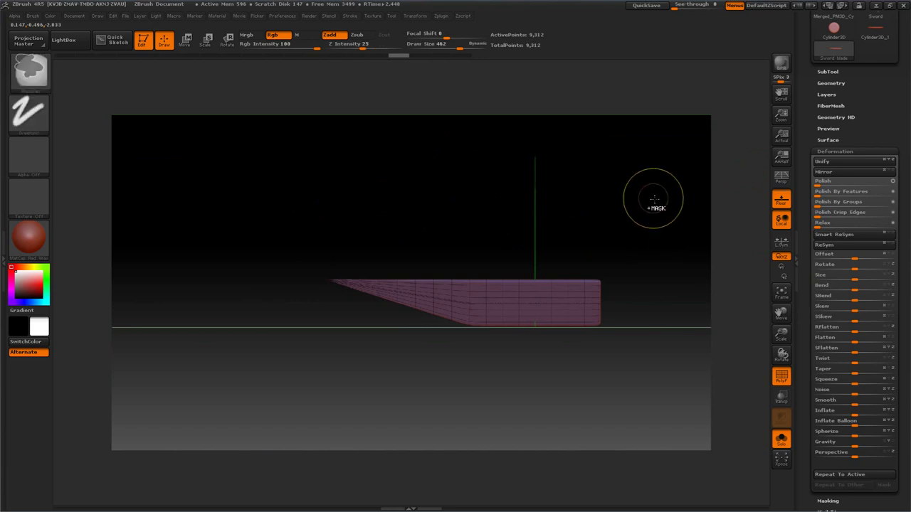
left_click_drag(658, 193, 665, 399, "ctrl")
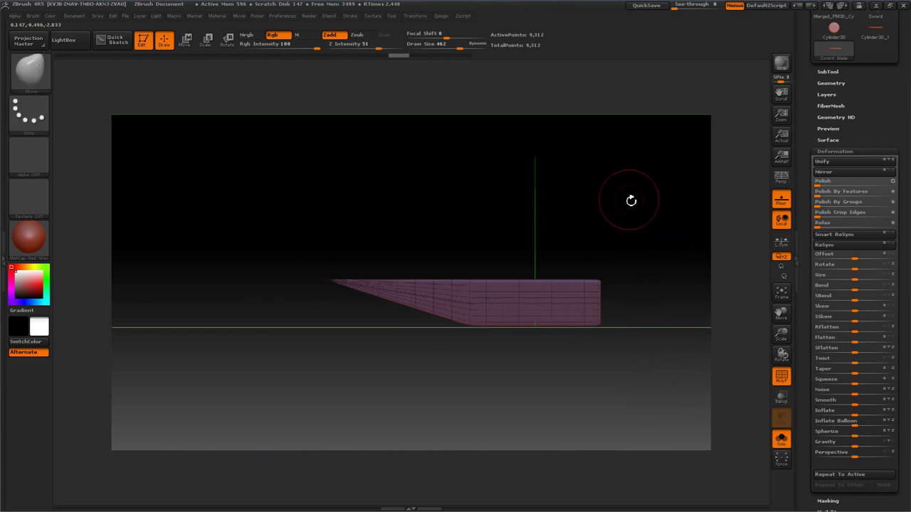
left_click_drag(631, 200, 434, 218)
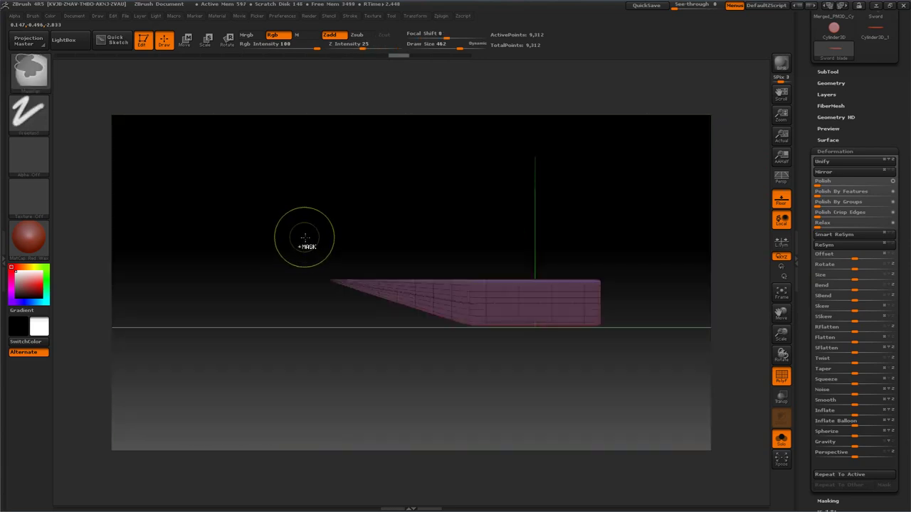
mouse_move(301, 234)
left_mouse_down("ctrl")
mouse_move(365, 340)
mouse_move(455, 352)
mouse_move(476, 363)
left_mouse_up("ctrl")
left_click_drag(373, 248, 360, 179)
left_click(831, 152)
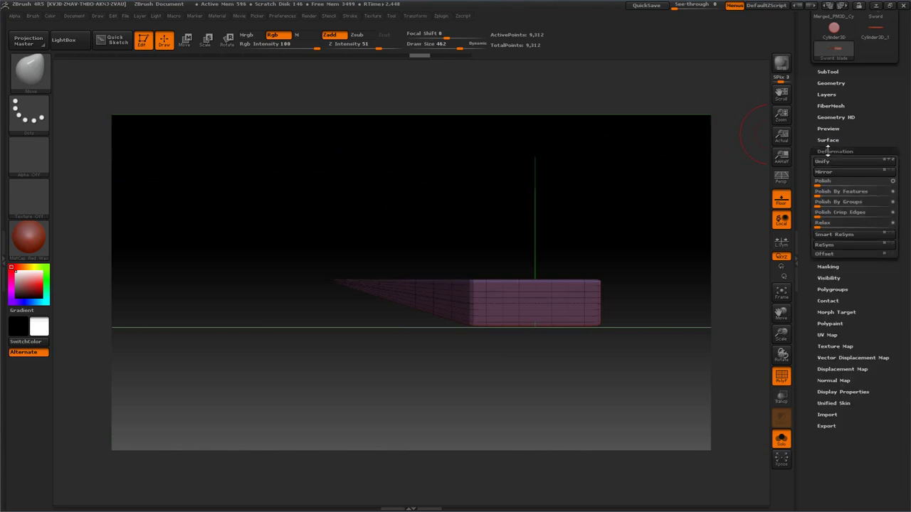
left_click(821, 162)
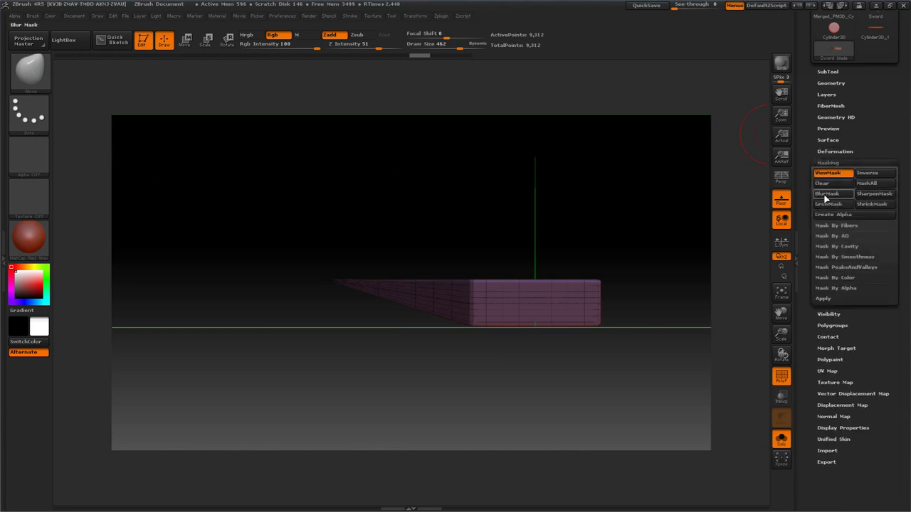
left_click(825, 195)
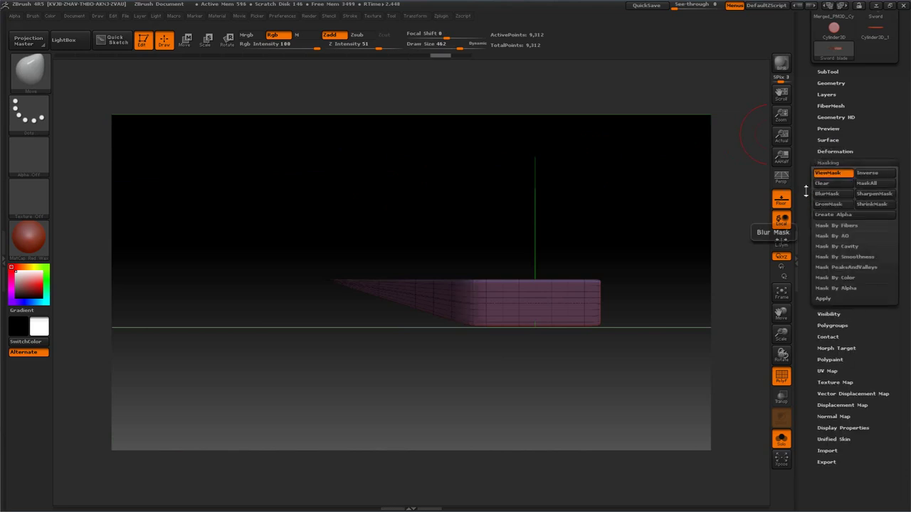
Stretch the unmasked blade body slightly lengthwise with the Size deformation.
left_click(825, 152)
mouse_move(868, 277)
left_mouse_down()
mouse_move(888, 277)
mouse_move(863, 279)
left_mouse_up()
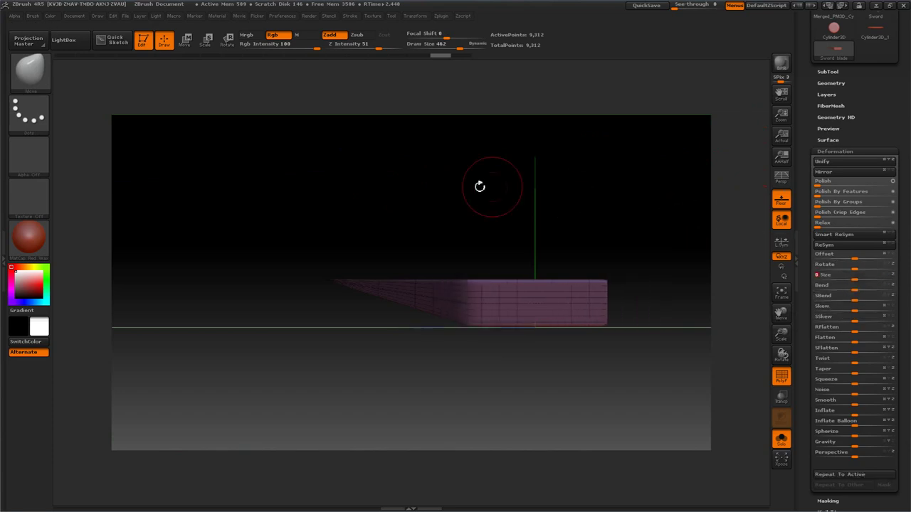
left_click_drag(429, 186, 311, 151, "alt")
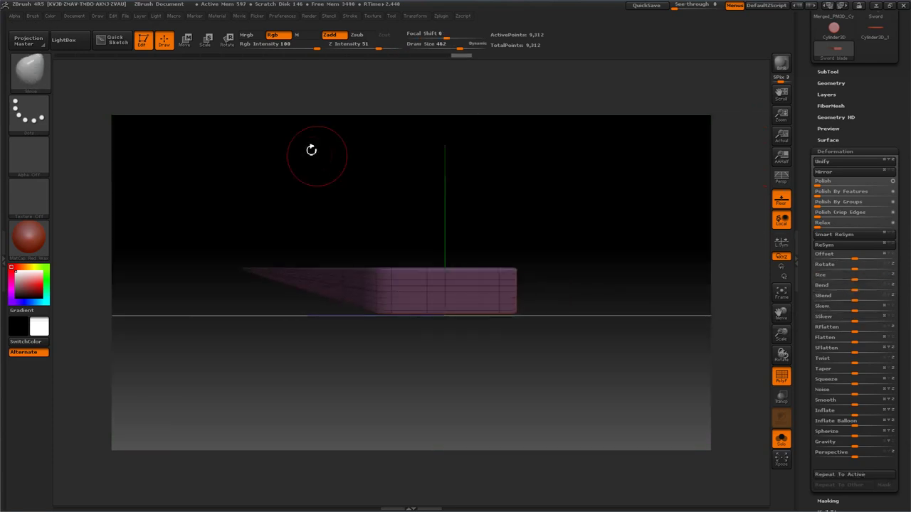
Lengthen the blade by pulling its unmasked blunt end outward along the blade axis with Transpose Move.
left_click(184, 41)
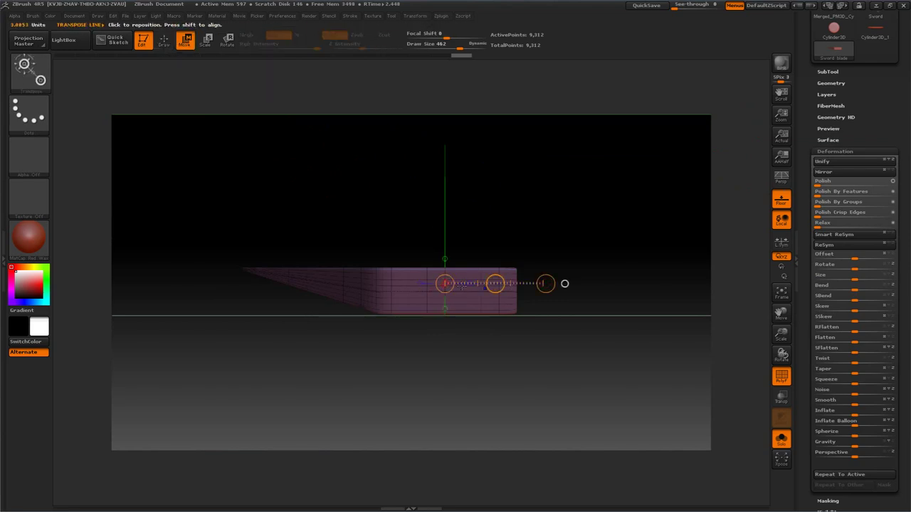
left_click_drag(461, 286, 523, 293)
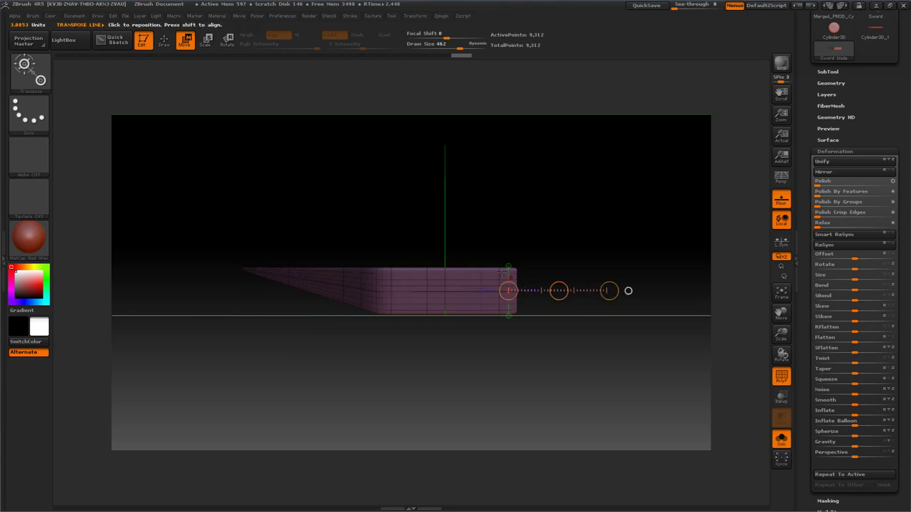
left_click_drag(481, 196, 427, 165, "alt")
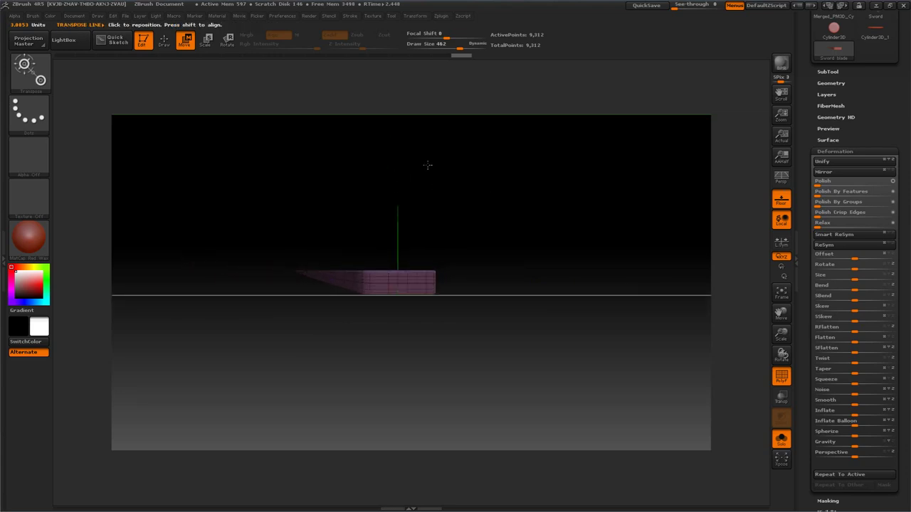
left_click_drag(468, 283, 708, 281)
left_click_drag(539, 205, 417, 213, "alt")
left_click_drag(345, 270, 621, 270)
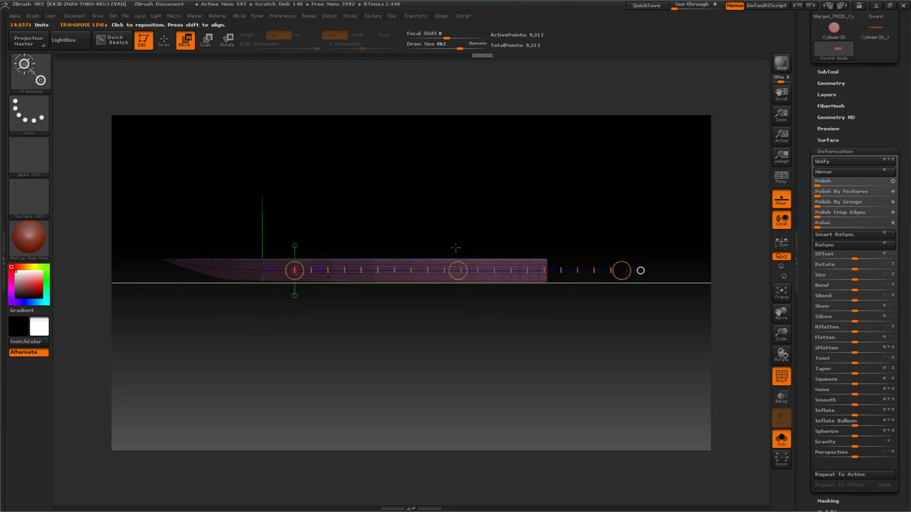
Undo a trial pull, reposition and shorten the Transpose line at the blunt end, and extend the blade further lengthwise.
left_click_drag(457, 271, 549, 274)
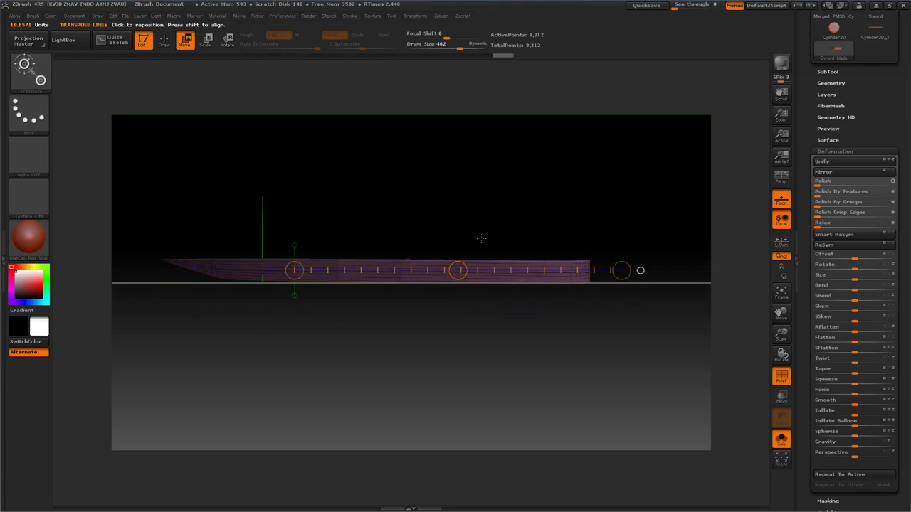
key("ctrl+z")
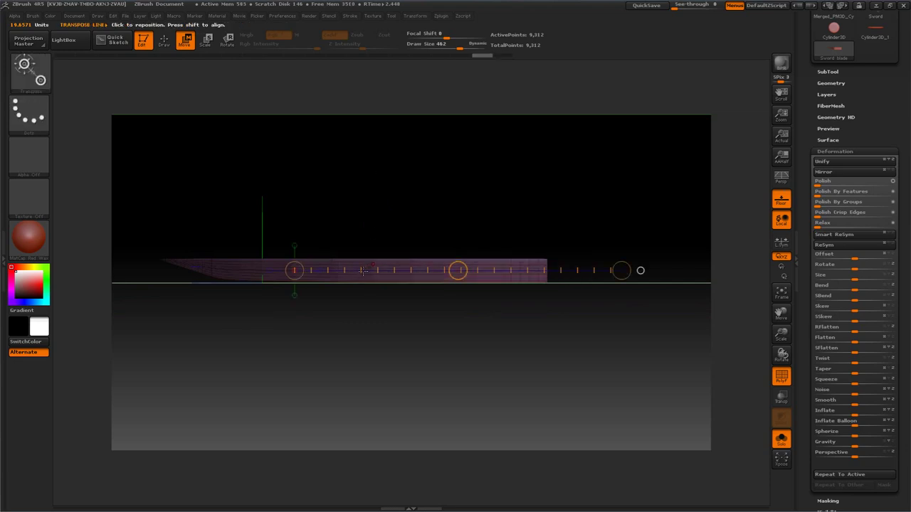
left_click_drag(363, 271, 606, 276)
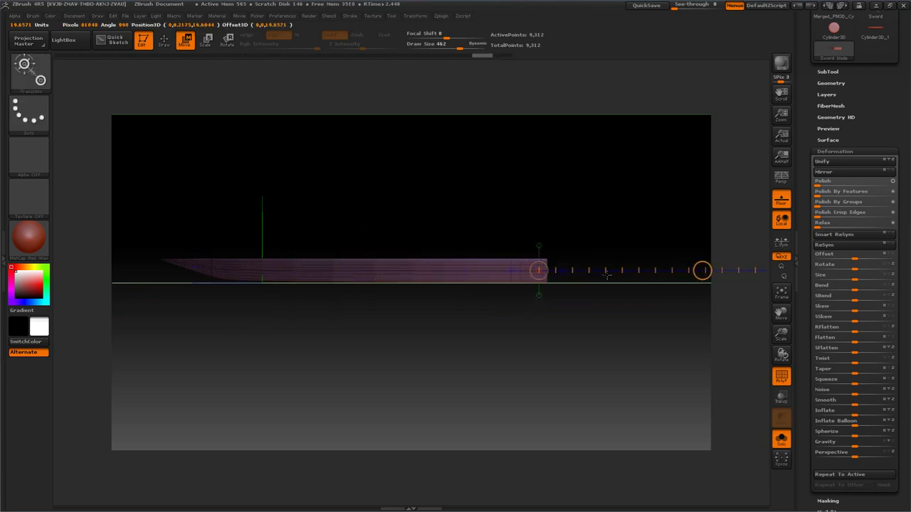
left_click_drag(431, 173, 320, 191, "alt")
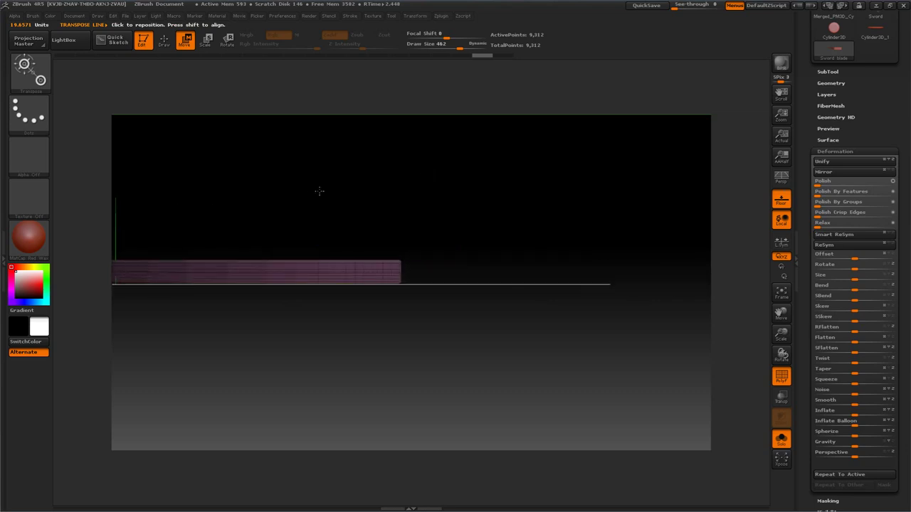
left_click_drag(722, 272, 542, 271)
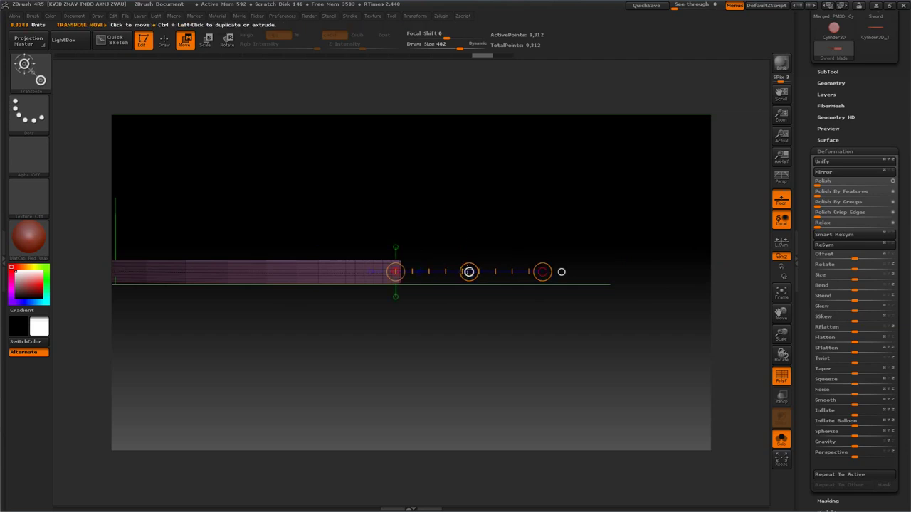
left_click_drag(469, 271, 655, 266, "ctrl")
mouse_move(455, 203)
left_mouse_down()
mouse_move(494, 216)
mouse_move(445, 210)
left_mouse_up()
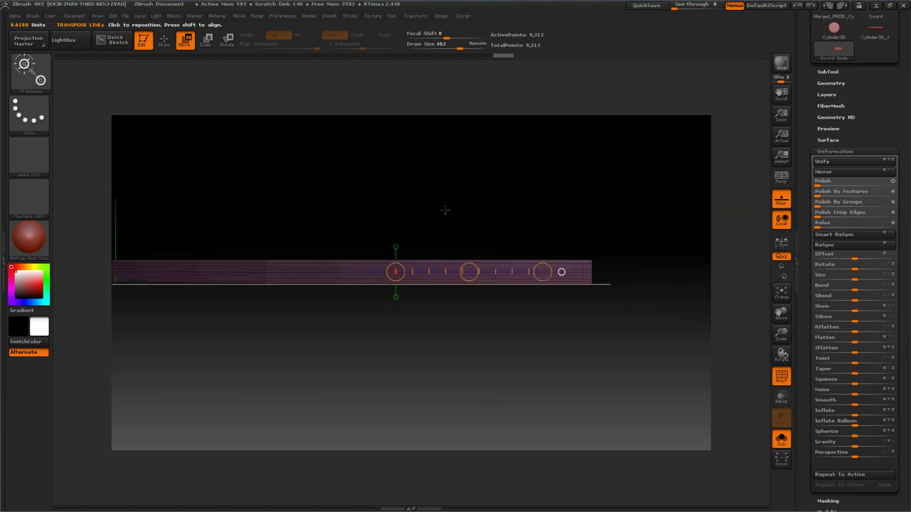
left_click_drag(375, 210, 458, 198, "alt")
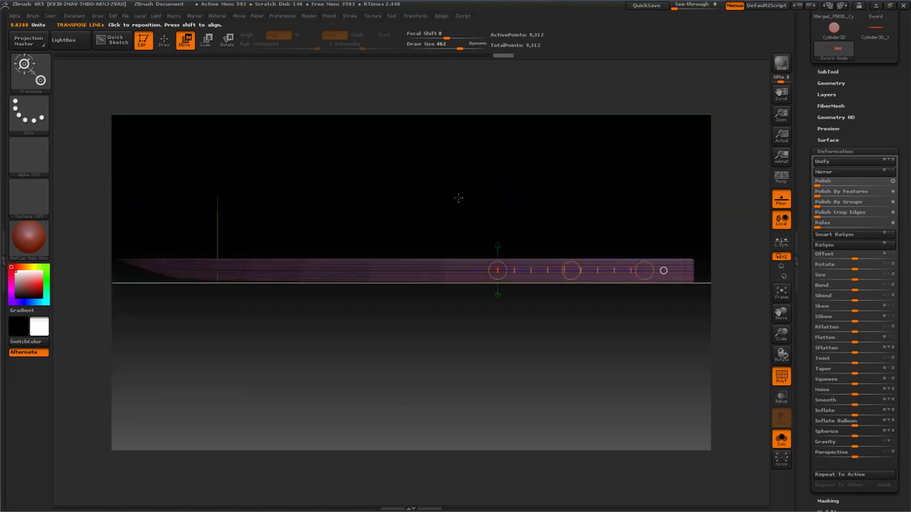
Clear the mask from the blade and return to Draw mode.
left_click(834, 151)
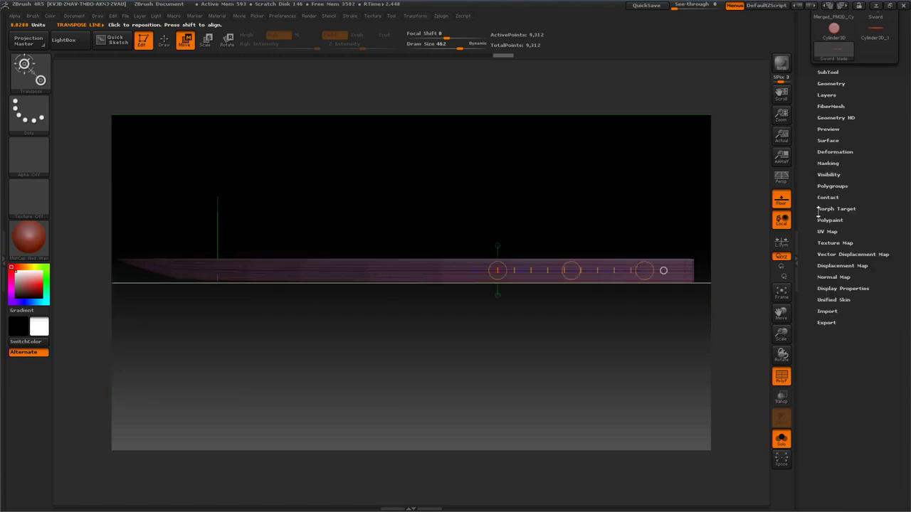
left_click(826, 163)
left_click(823, 185)
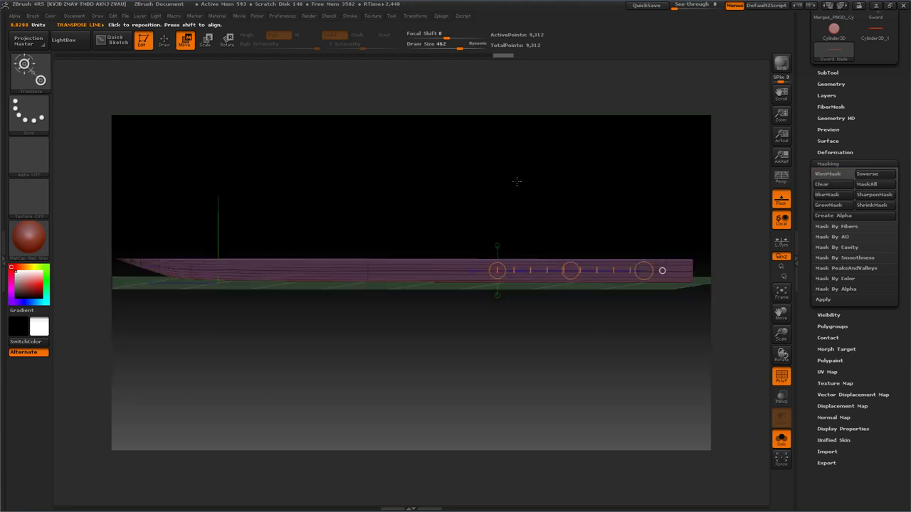
left_click(171, 46)
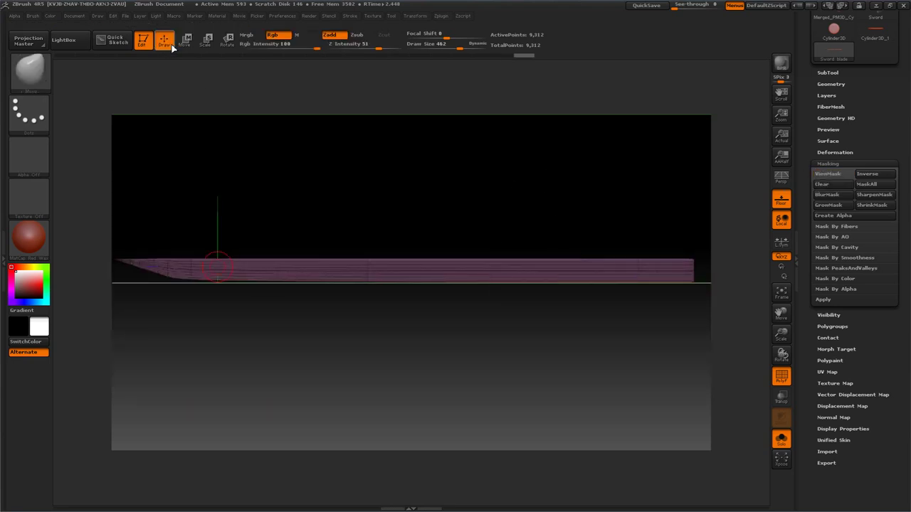
left_click_drag(493, 175, 375, 179)
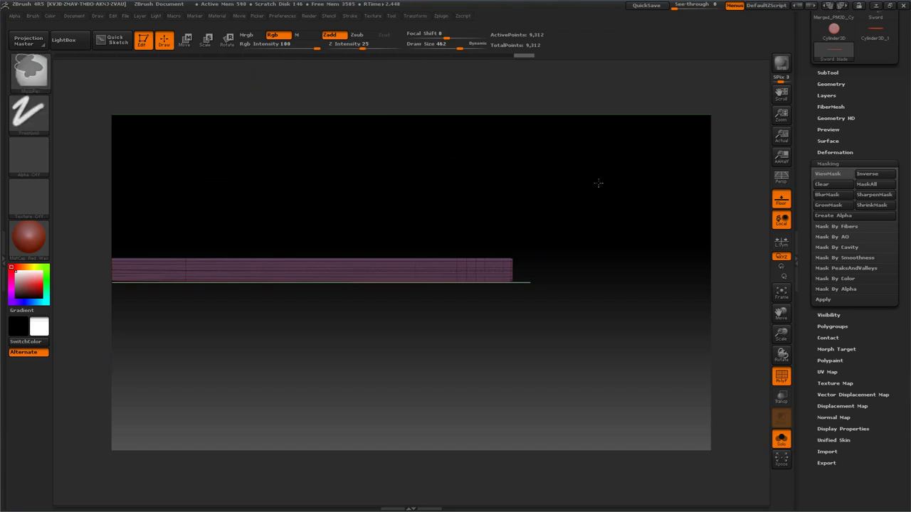
left_click_drag(598, 182, 617, 402, "ctrl")
left_click_drag(562, 205, 541, 193)
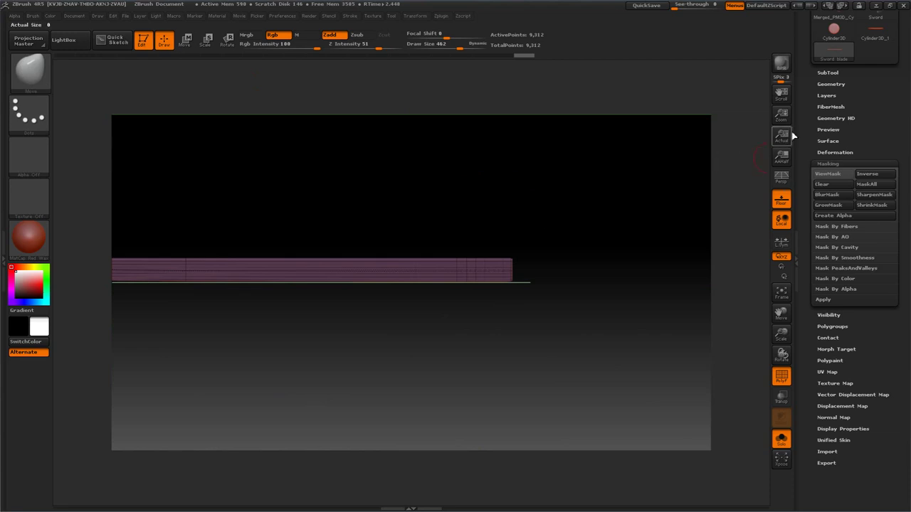
Delete the lower subdivision levels of the lengthened blade.
scroll(811, 144, "up", 2)
left_click(820, 110)
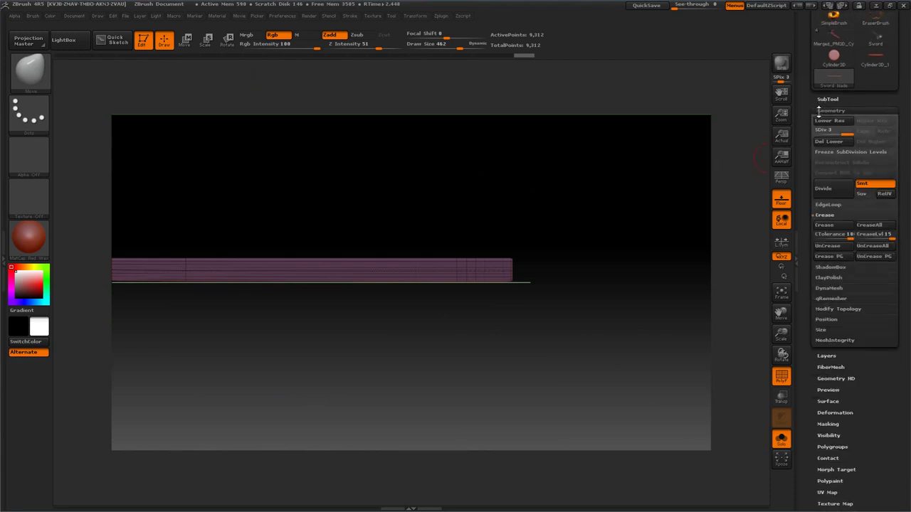
left_click(827, 143)
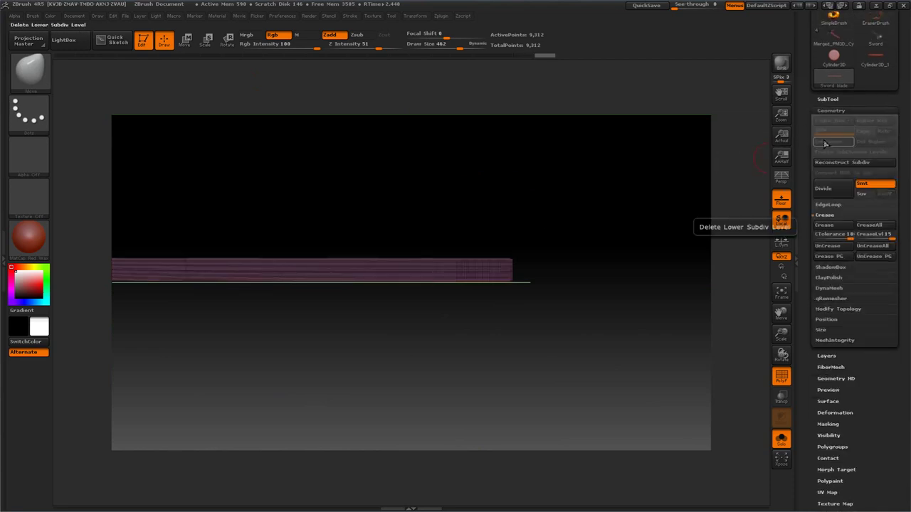
key("b")
key("c")
key("b")
key("b")
key("m")
key("v")
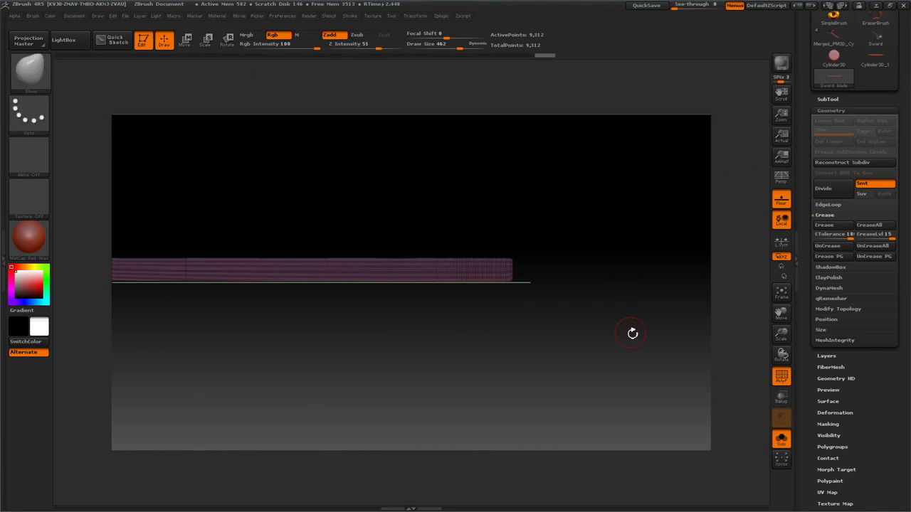
Divide the blade once with smoothing and delete its lower subdivision levels.
left_click(828, 190)
left_click(822, 142)
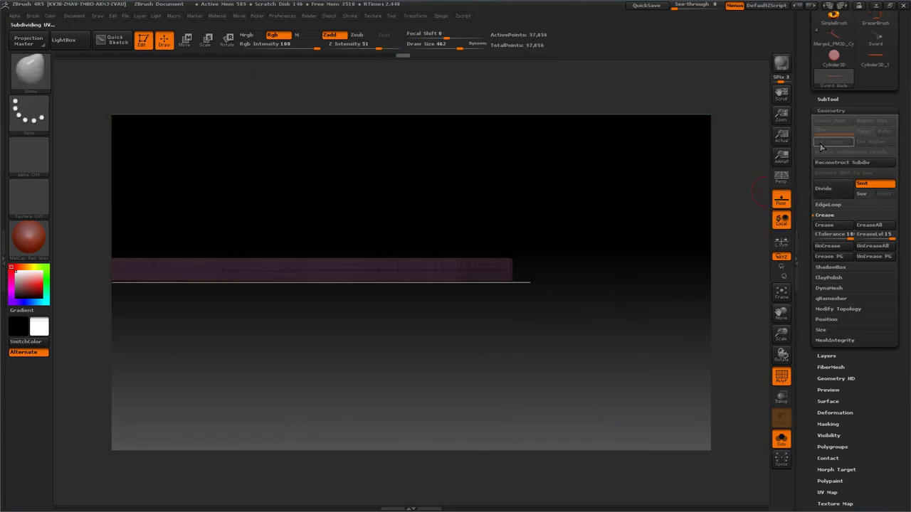
Turn off the PolyFrame wireframe display on the blade.
left_click_drag(445, 185, 707, 275)
left_click(780, 376)
mouse_move(569, 193)
left_mouse_down()
mouse_move(595, 206)
mouse_move(636, 196)
mouse_move(630, 223)
mouse_move(576, 181)
left_mouse_up()
left_click_drag(505, 192, 62, 246)
Assign the SilverFoil MatCap material to the blade.
left_click(28, 238)
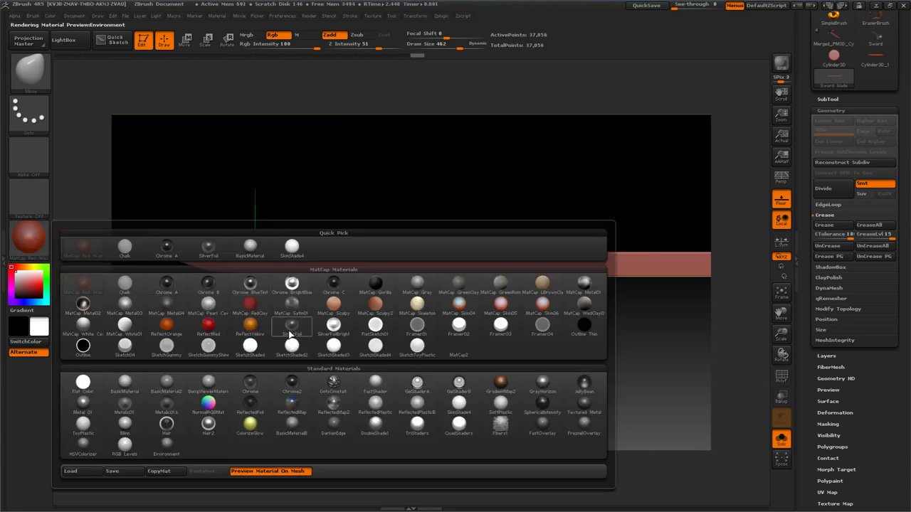
left_click(292, 325)
left_click_drag(351, 192, 330, 179)
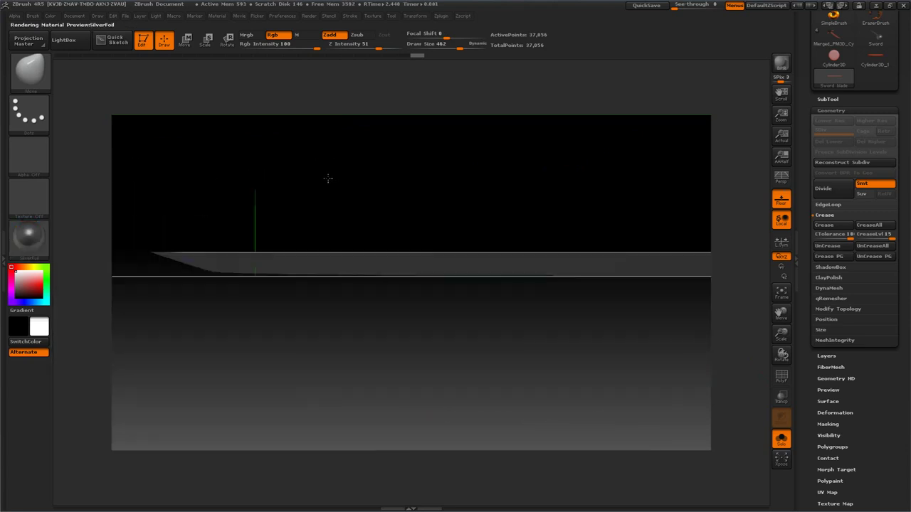
Enable the Mrgb channel and turn off Zadd so only material and colour are applied.
left_click(31, 240)
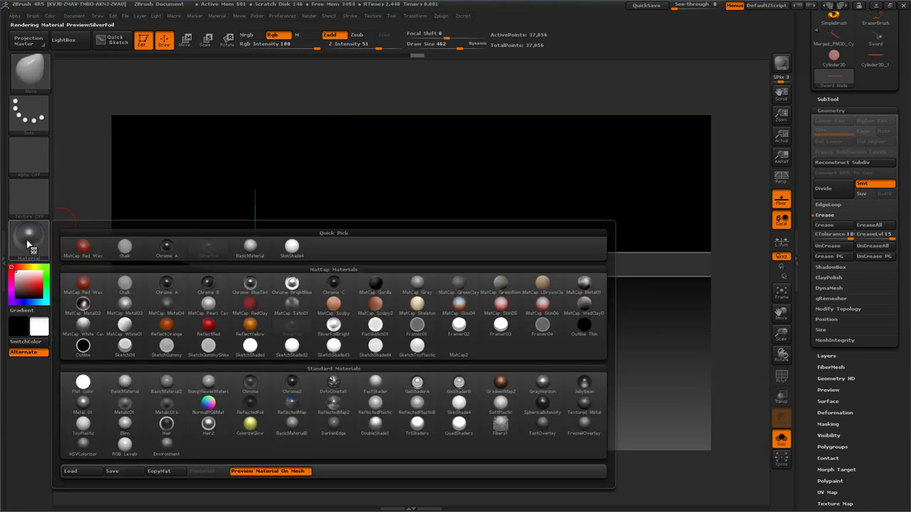
left_click(245, 35)
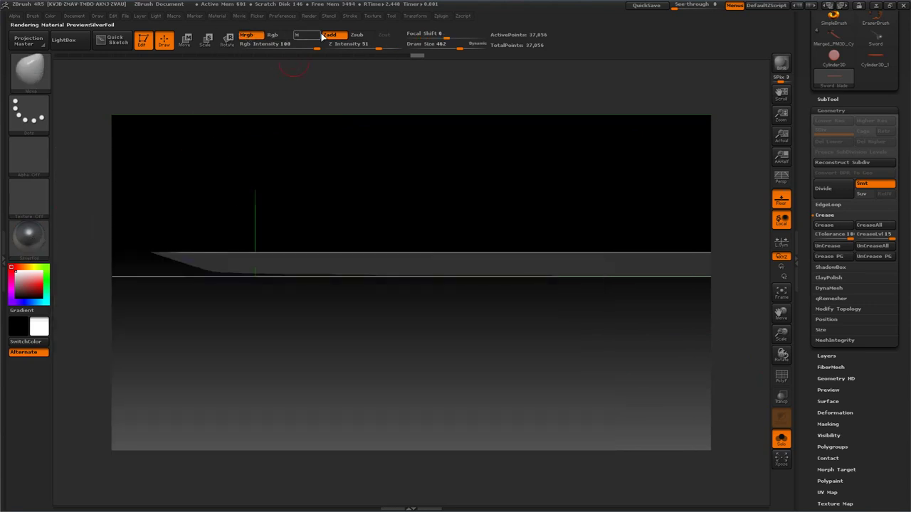
left_click(329, 35)
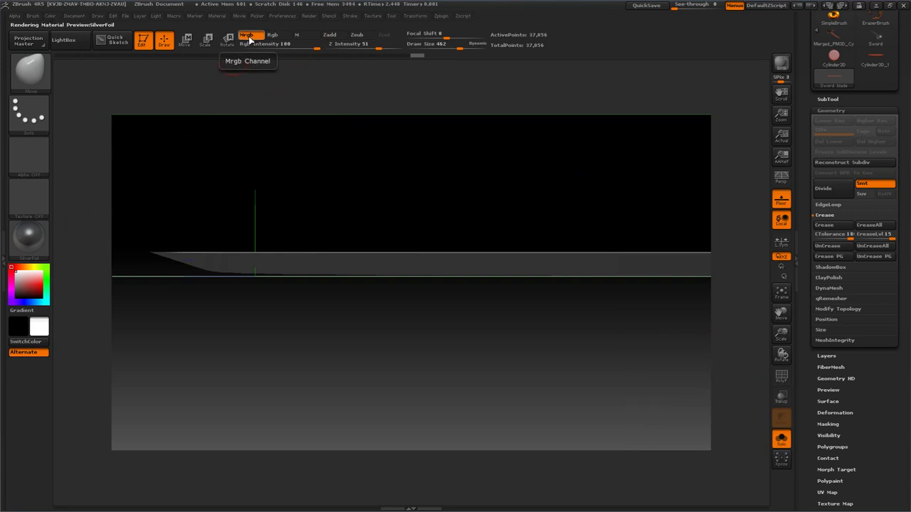
Fill the whole blade with the white colour and the SilverFoil material.
left_click(50, 16)
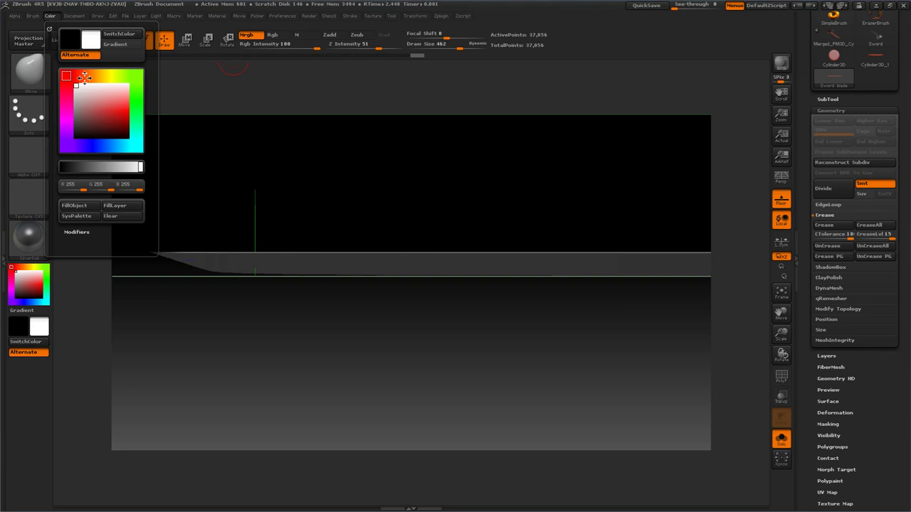
left_click(73, 206)
mouse_move(371, 165)
left_mouse_down()
mouse_move(396, 186)
mouse_move(406, 170)
mouse_move(429, 181)
mouse_move(366, 190)
mouse_move(355, 166)
mouse_move(326, 184)
mouse_move(311, 177)
mouse_move(360, 185)
mouse_move(516, 163)
left_mouse_up()
key("b")
key("m")
key("v")
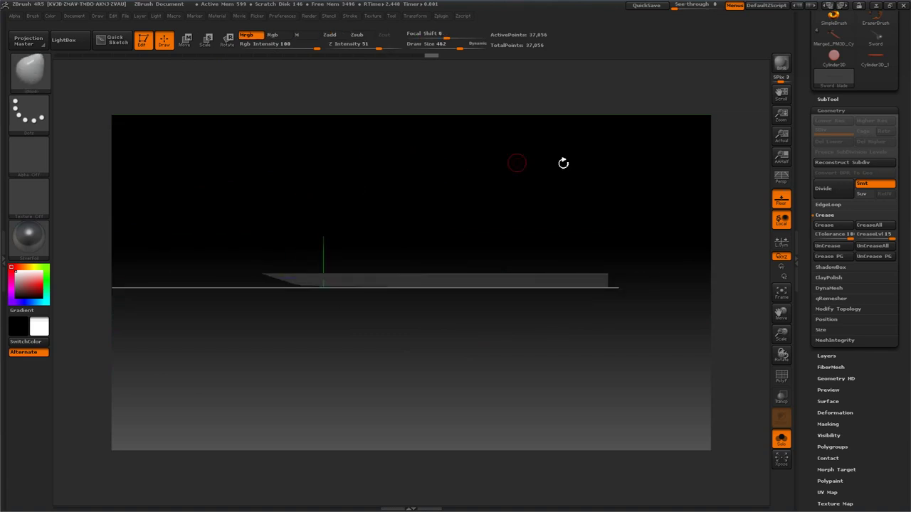
Append the Cylinder3D mesh to the blade as a new subtool.
left_click(830, 110)
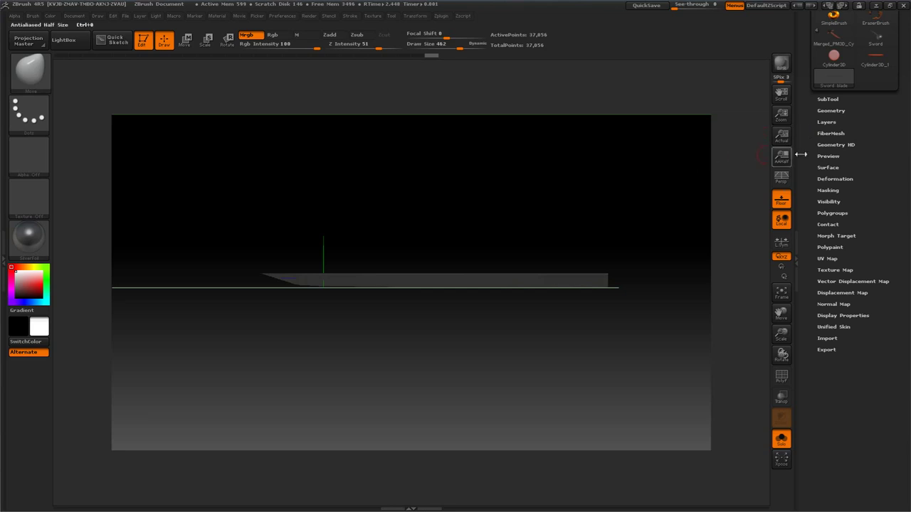
left_click_drag(809, 133, 807, 159)
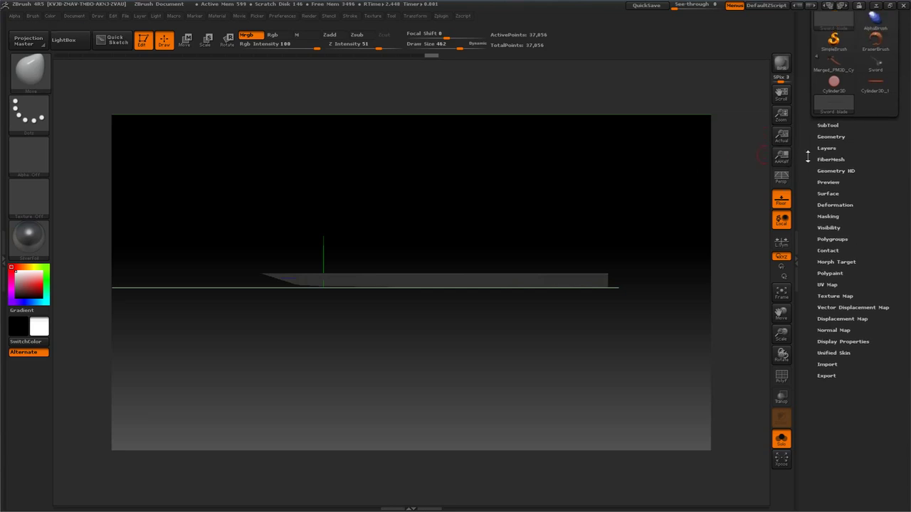
left_click(820, 123)
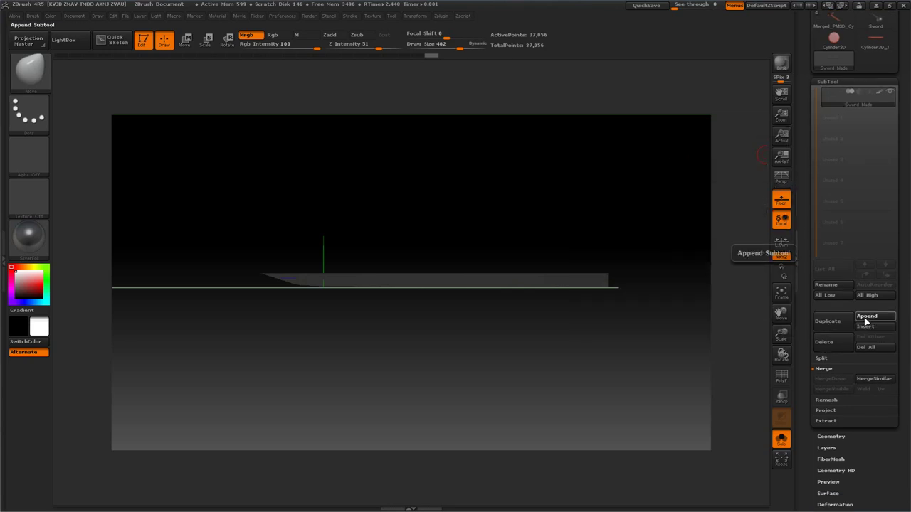
left_click(866, 317)
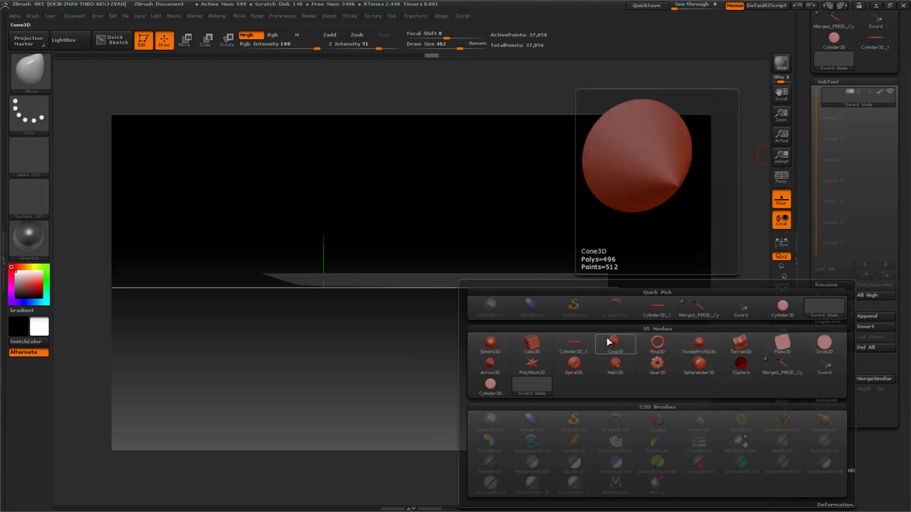
left_click(782, 306)
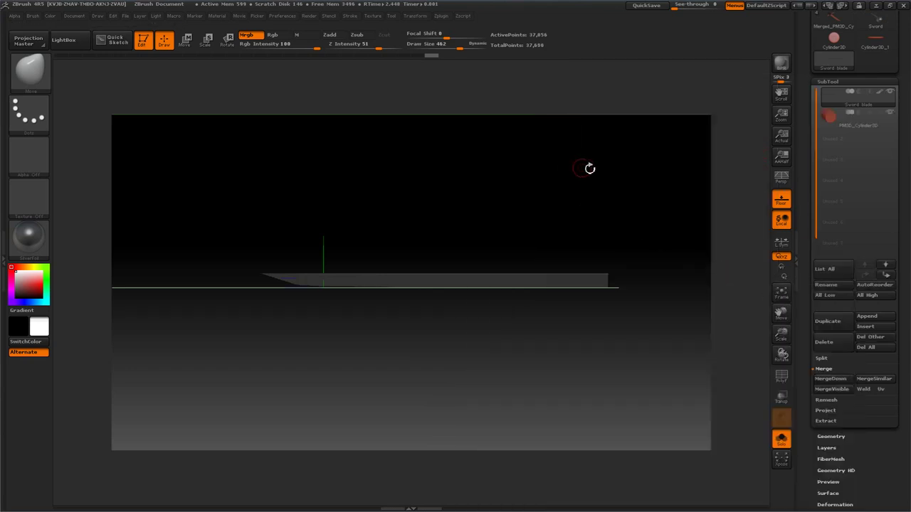
Check the appended cylinder on its own, reselect the blade and turn off Solo mode to show both subtools.
left_click(831, 118)
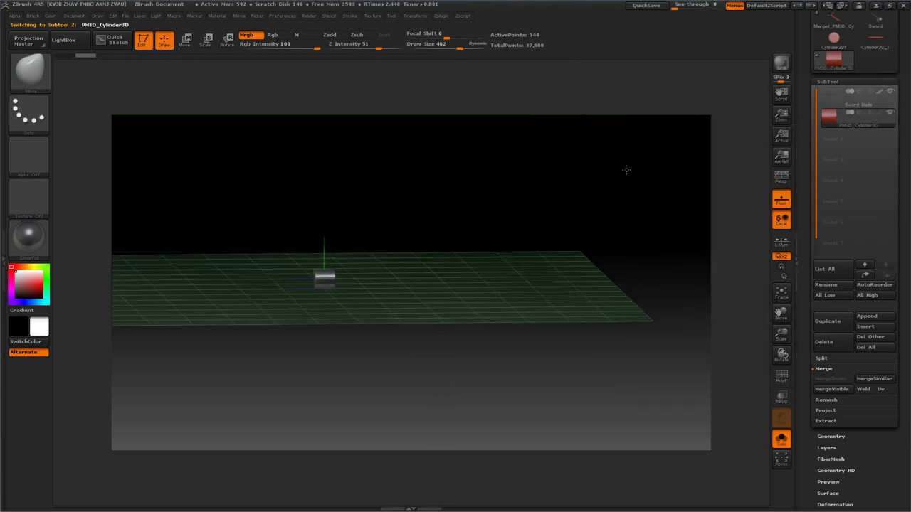
mouse_move(687, 152)
left_mouse_down()
mouse_move(679, 164)
mouse_move(678, 156)
left_mouse_up()
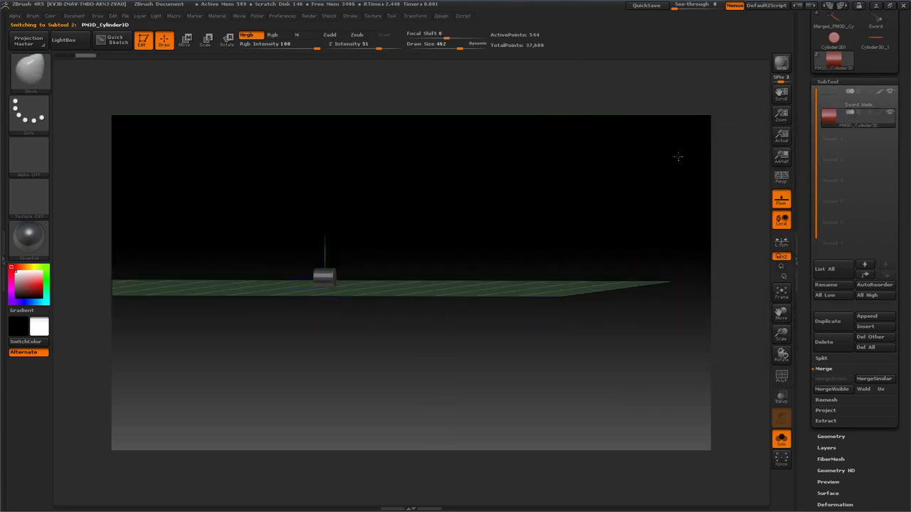
left_click(847, 104)
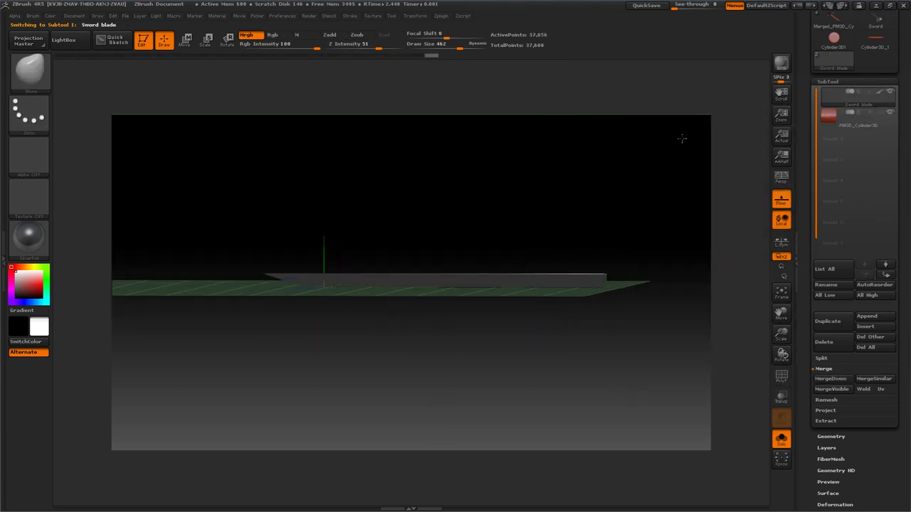
left_click(783, 436)
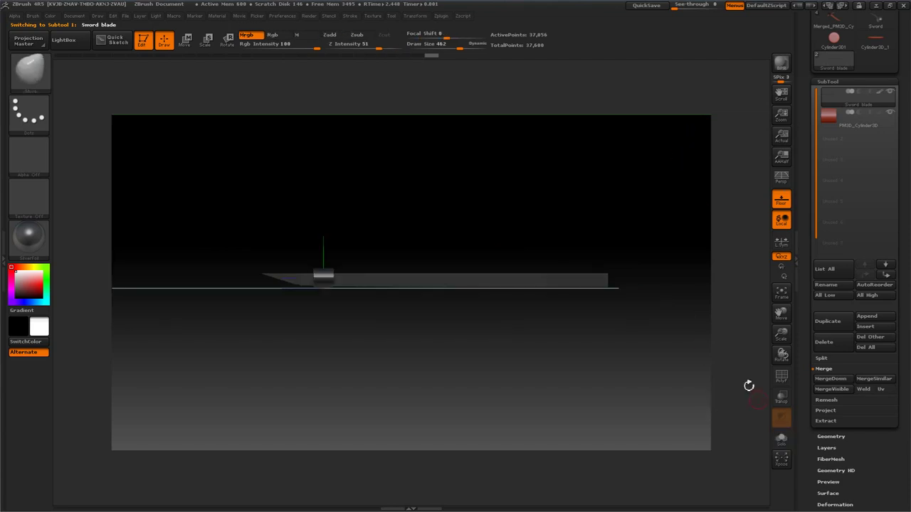
left_click_drag(623, 172, 508, 181)
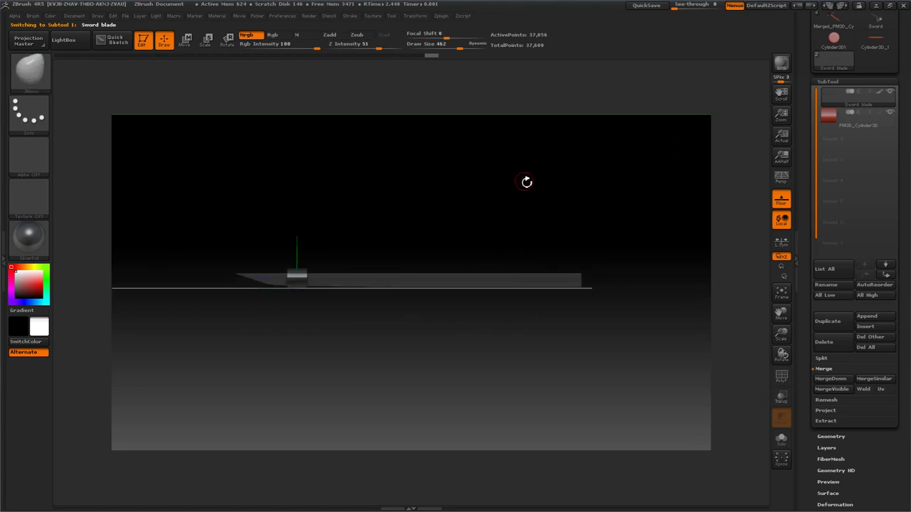
Rename the cylinder subtool to "sword handle".
left_click(839, 118)
left_click(829, 285)
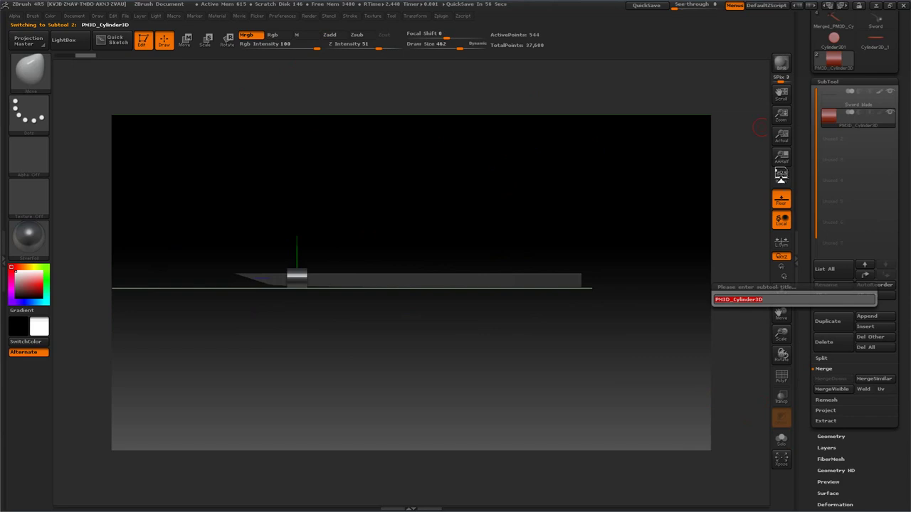
type("sword ha")
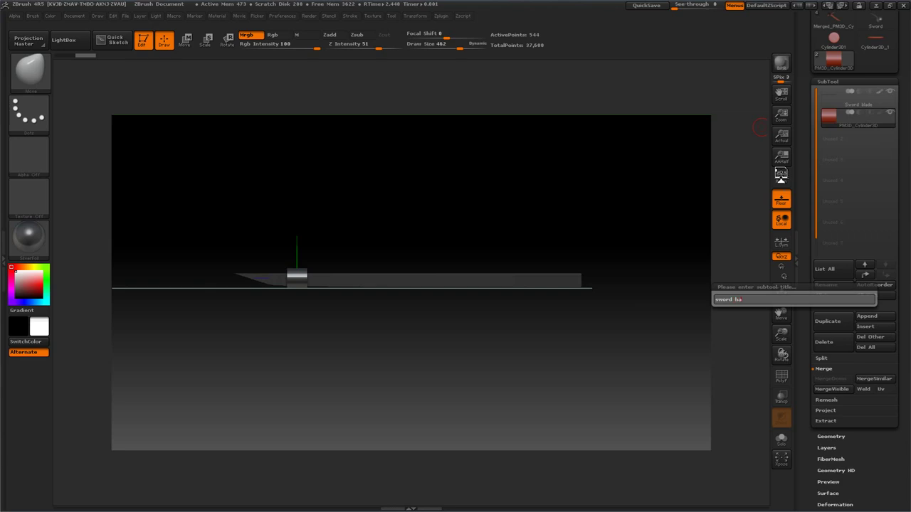
type("ndle")
key("Return")
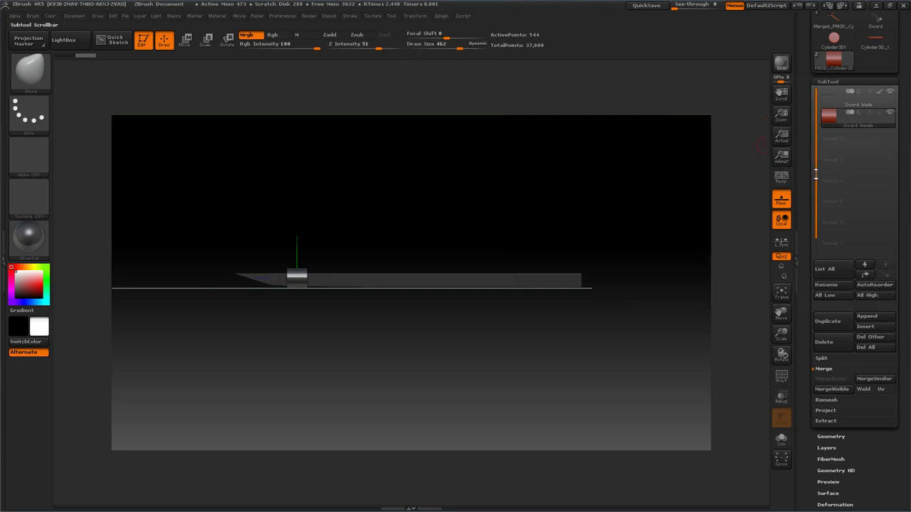
Move the handle cylinder along the blade to its blunt end and return to Draw mode.
left_click(184, 40)
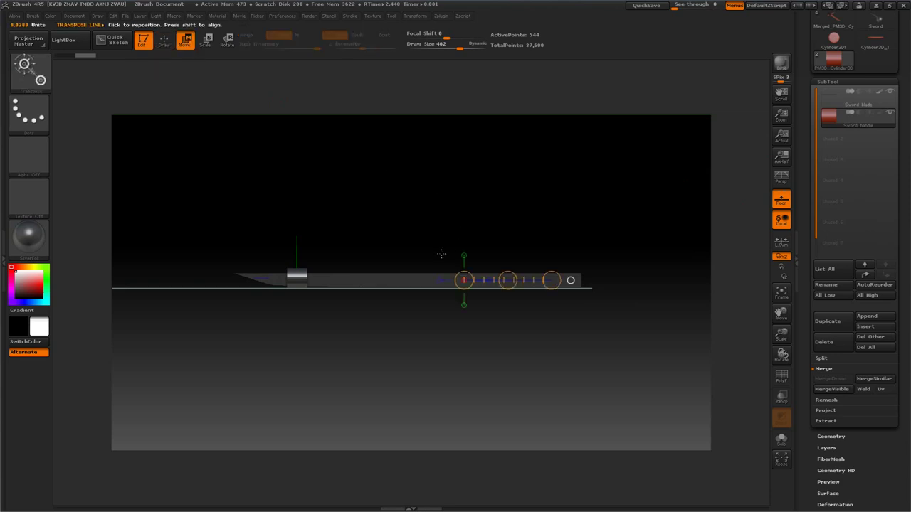
left_click_drag(296, 279, 386, 279)
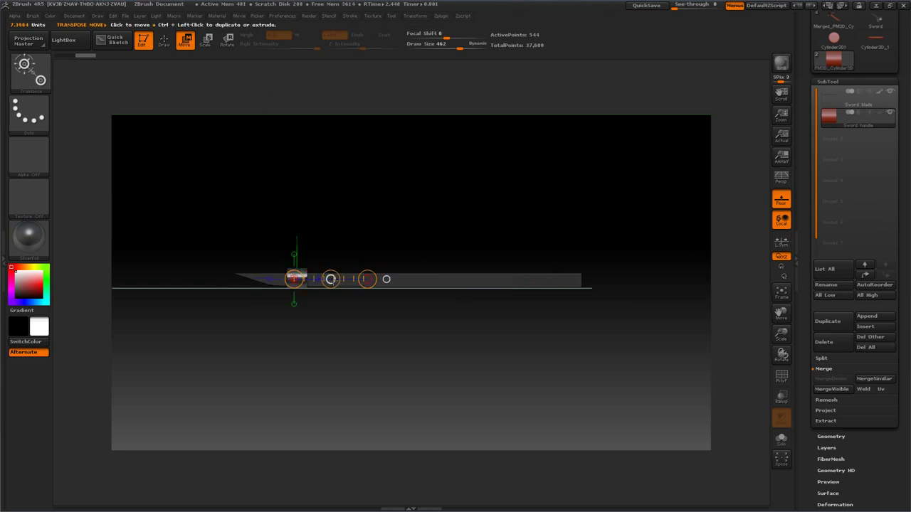
left_click_drag(330, 279, 609, 282)
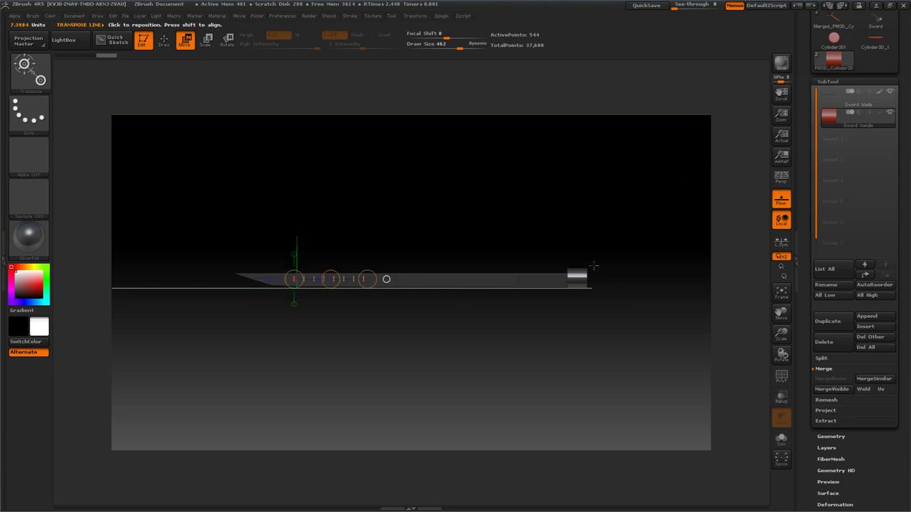
left_click(163, 40)
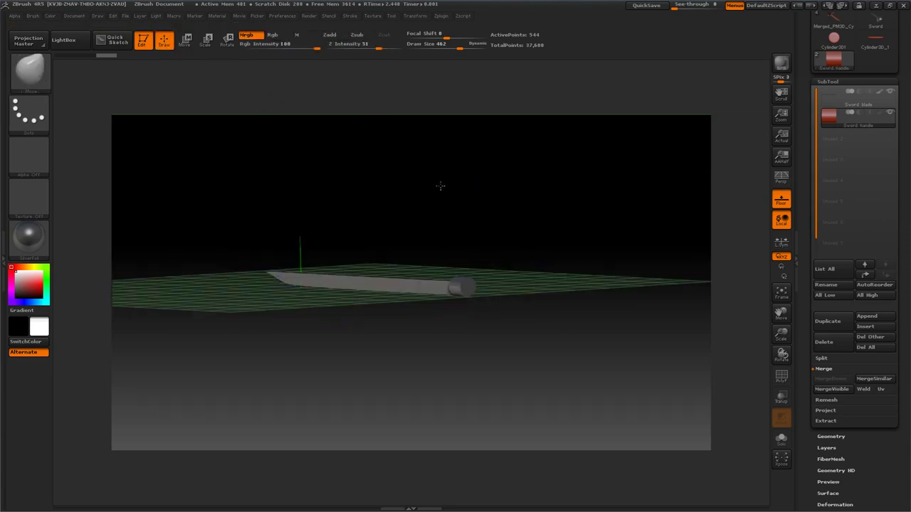
key("b")
key("p")
key("a")
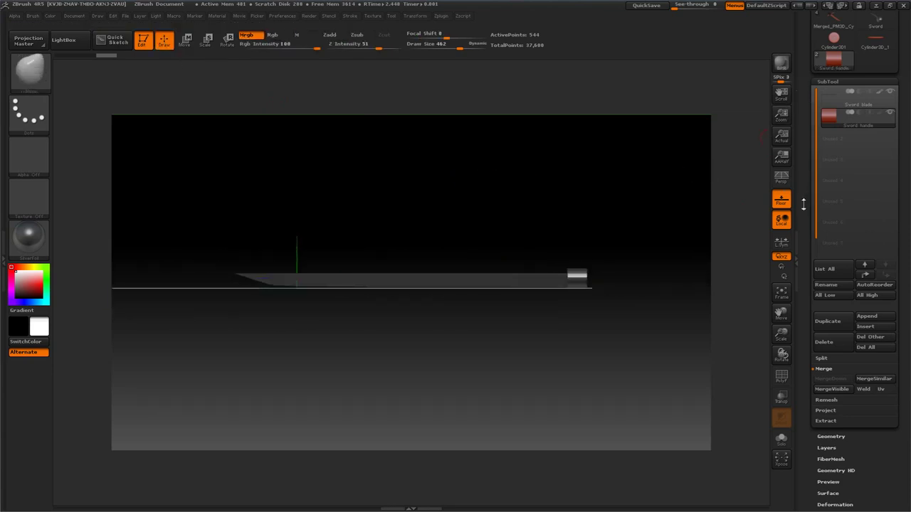
Divide the handle cylinder twice with smoothing, up to subdivision level 3.
left_click_drag(803, 204, 801, 150)
left_click_drag(804, 275, 812, 267)
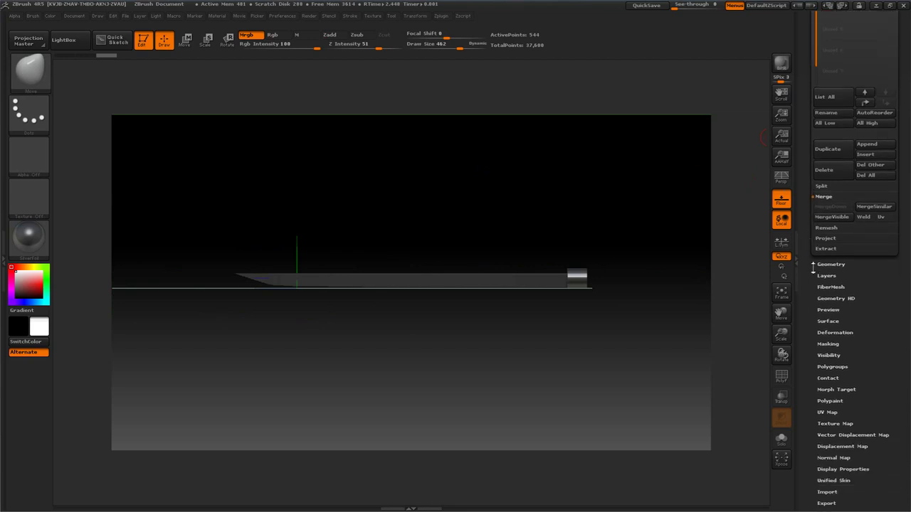
left_click(820, 265)
left_click(825, 148)
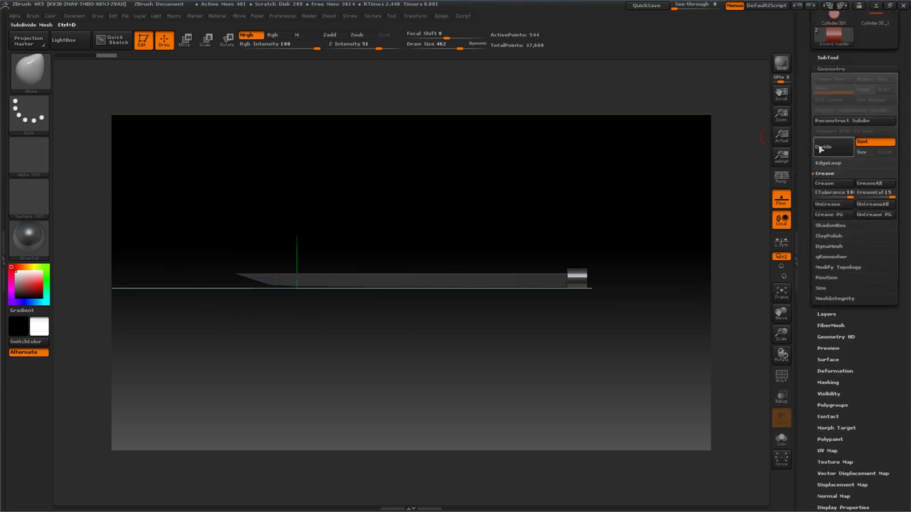
left_click(825, 148)
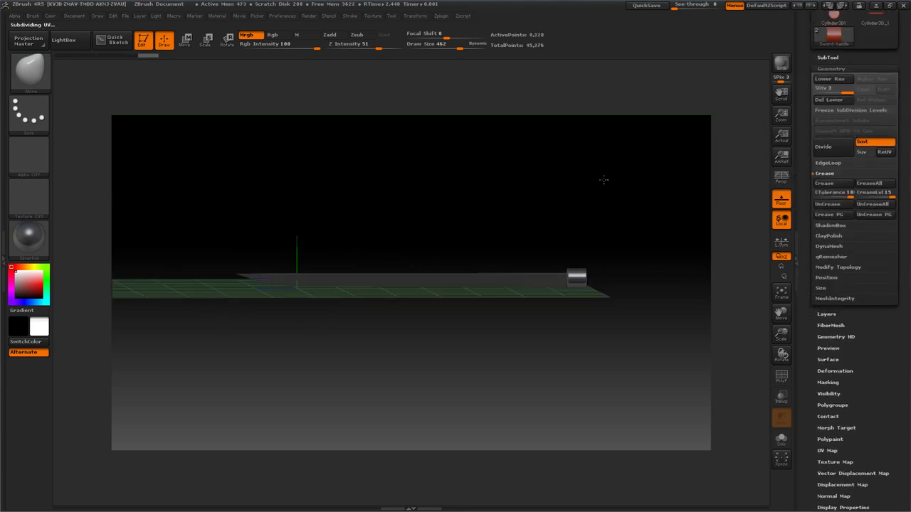
scroll(809, 286, "down", 3)
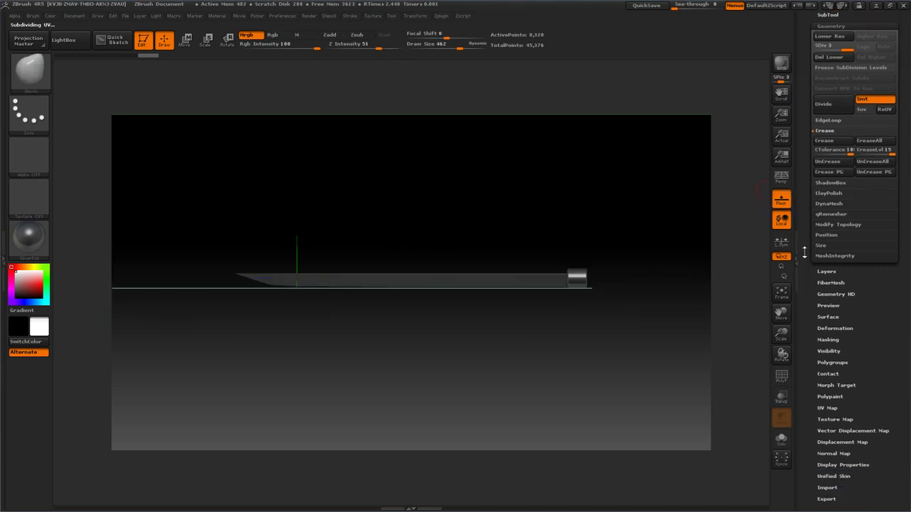
Lengthen the handle along the Z axis with the Size deformation and move it back onto the blade's blunt end.
left_click(833, 284)
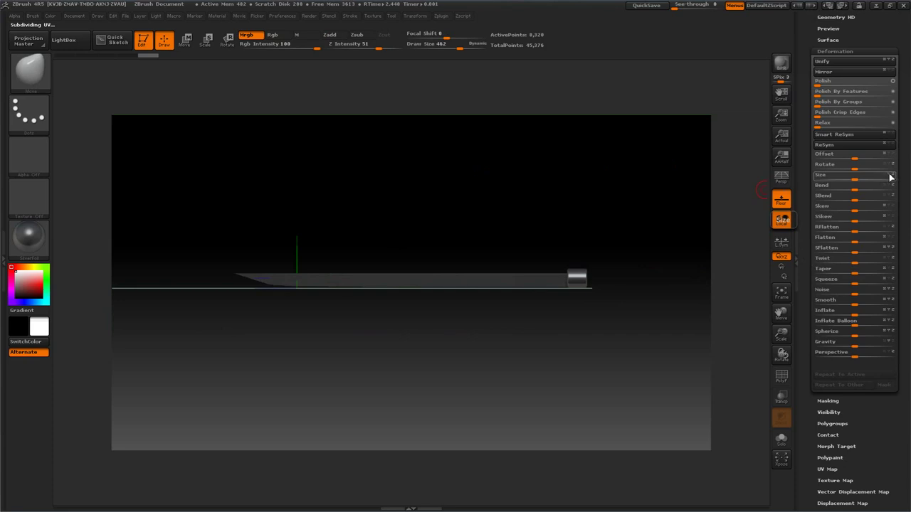
left_click_drag(856, 176, 875, 176)
left_click_drag(622, 174, 441, 182)
left_click(186, 42)
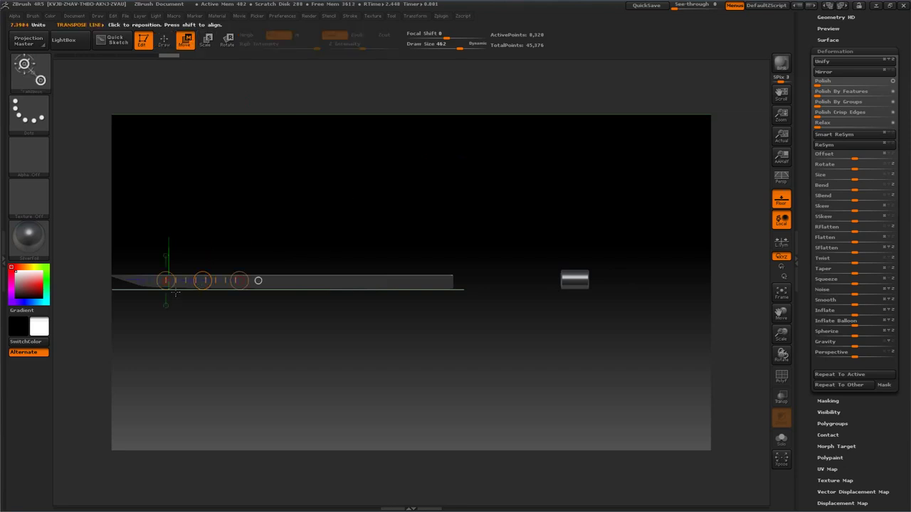
mouse_move(184, 279)
left_mouse_down()
mouse_move(595, 279)
mouse_move(487, 286)
left_mouse_up()
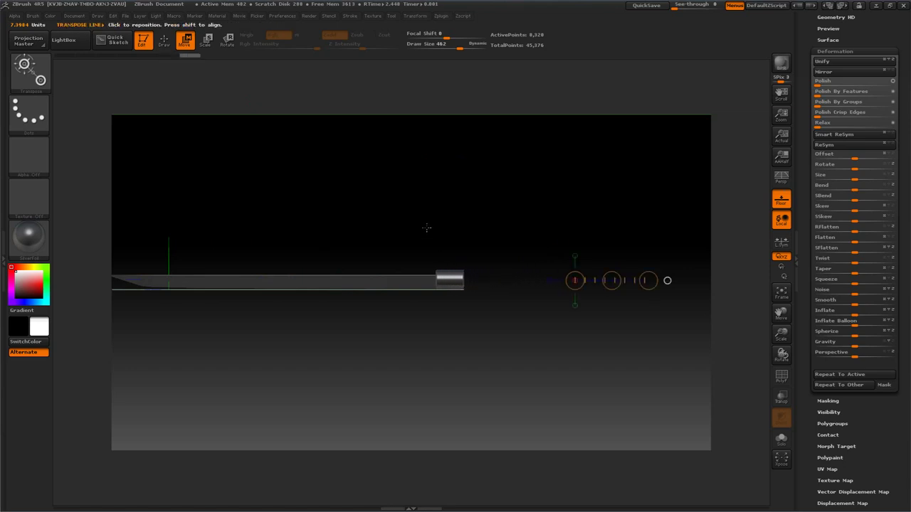
left_click_drag(593, 280, 468, 280)
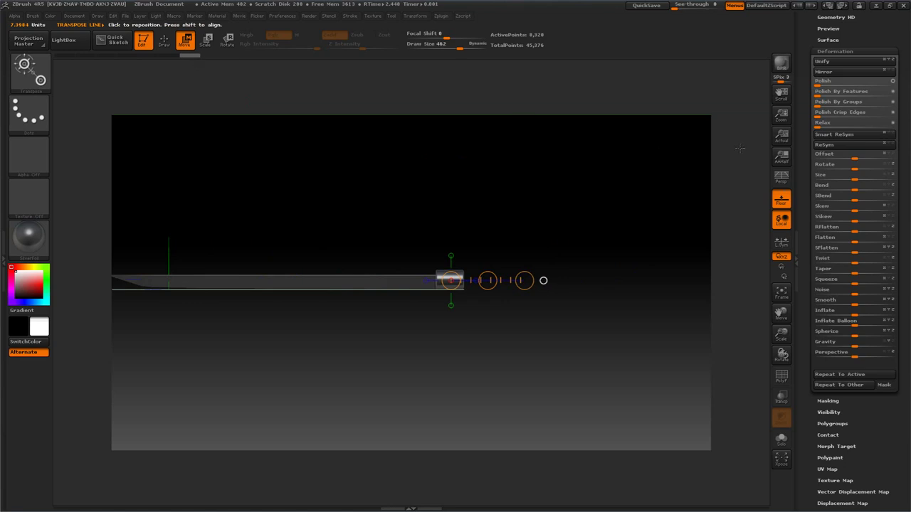
Stretch the handle further along Z with the Size deformation and shift it back against the blade's end.
left_click_drag(852, 177, 889, 181)
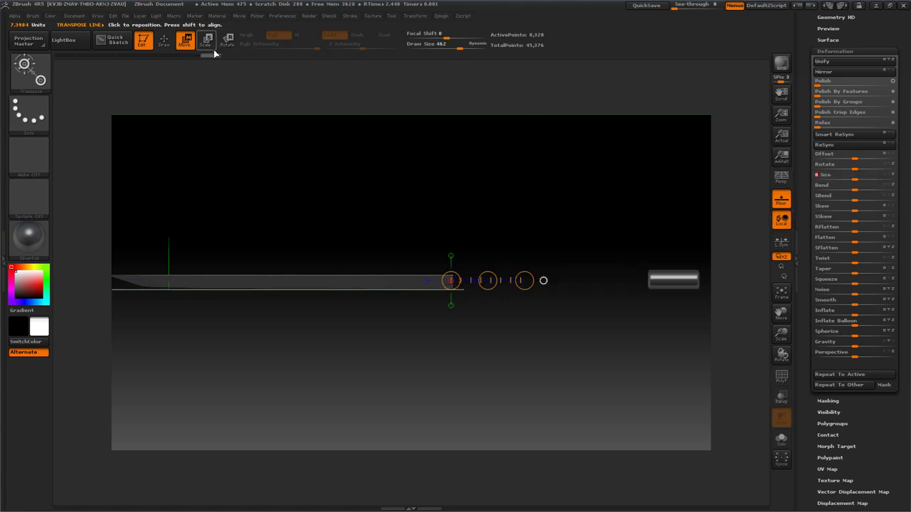
key("ctrl+z")
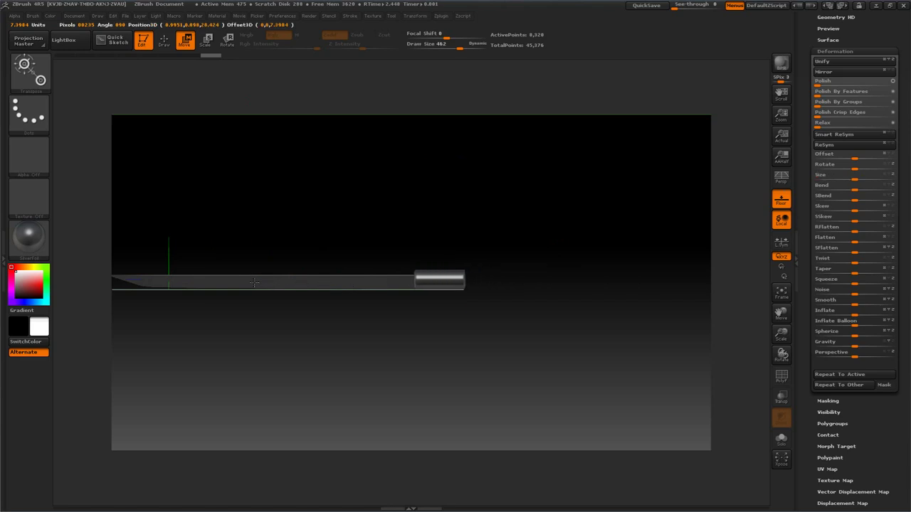
Set a vertical transpose line on the handle and lower it slightly to line up with the blade.
key("w")
left_click(451, 306)
mouse_move(379, 212)
left_mouse_down()
mouse_move(335, 221)
mouse_move(380, 212)
left_mouse_up()
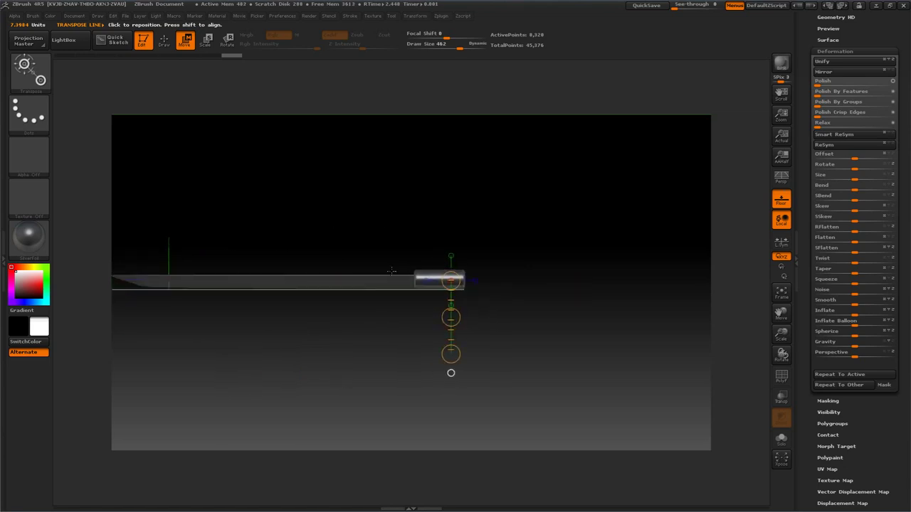
left_click_drag(451, 317, 452, 317)
left_click_drag(379, 212, 330, 216)
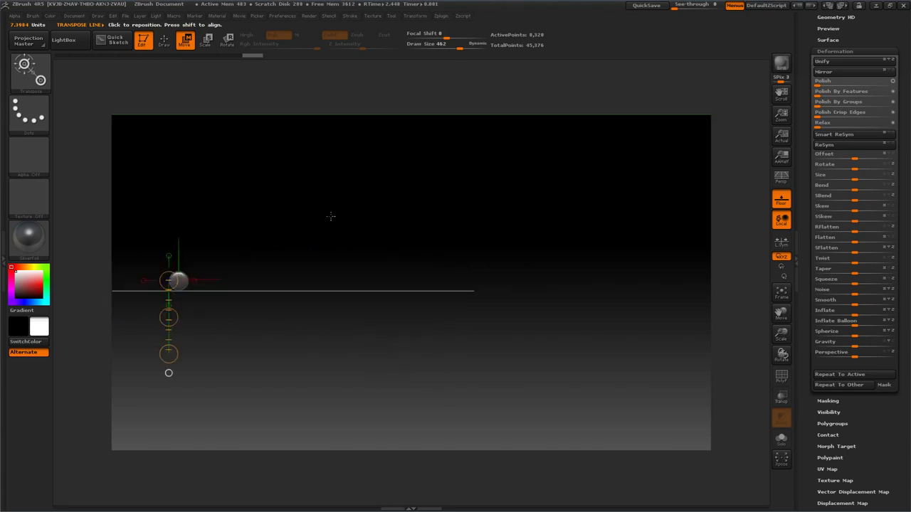
Return to Draw mode and turn on ghosted transparency to see the blade through the handle from the end.
left_click(163, 41)
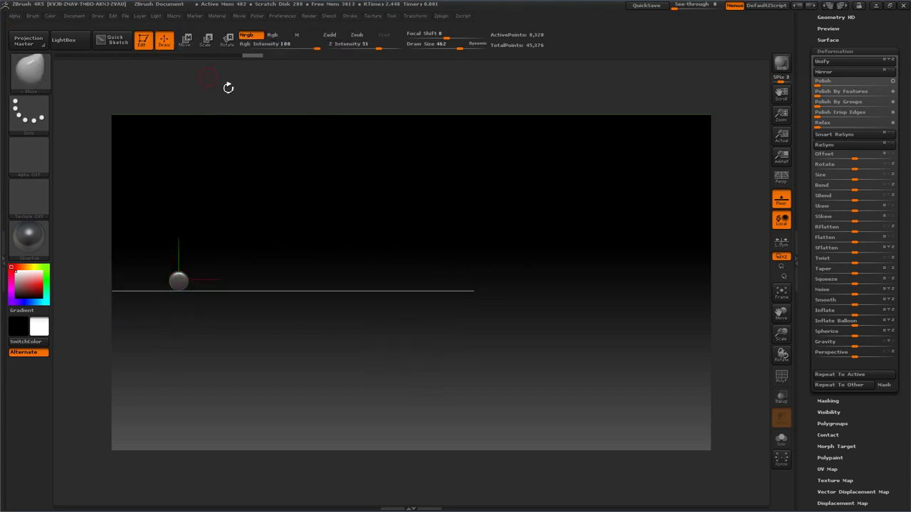
left_click(781, 397)
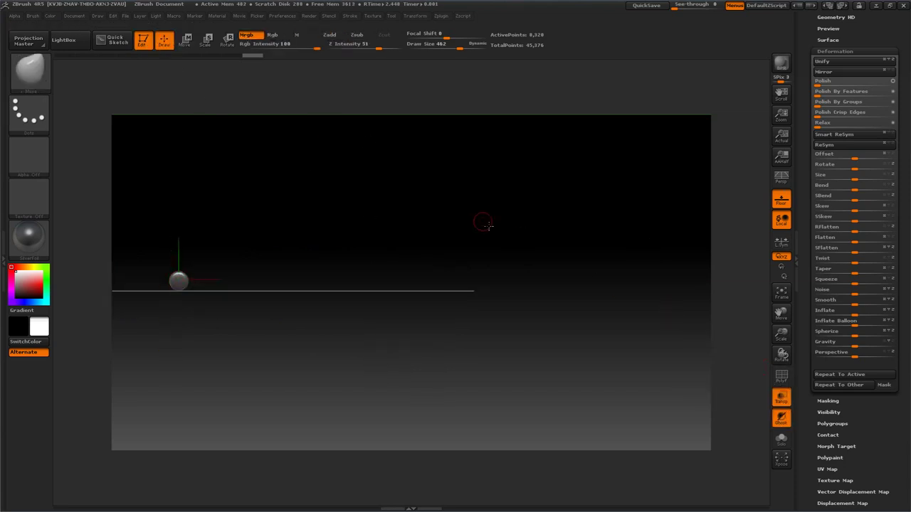
left_click_drag(482, 220, 522, 211)
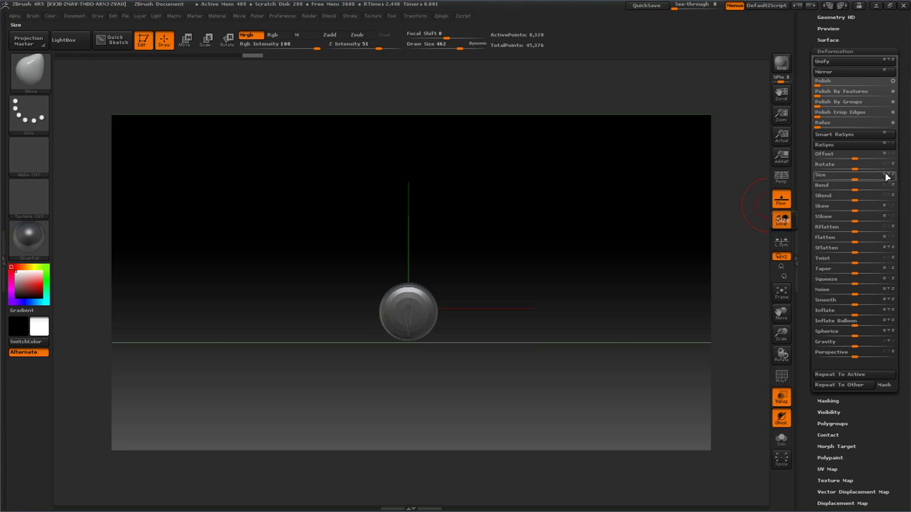
Narrow the handle along the X axis with the Size deformation and thicken it with Inflate.
left_click_drag(885, 178, 825, 177)
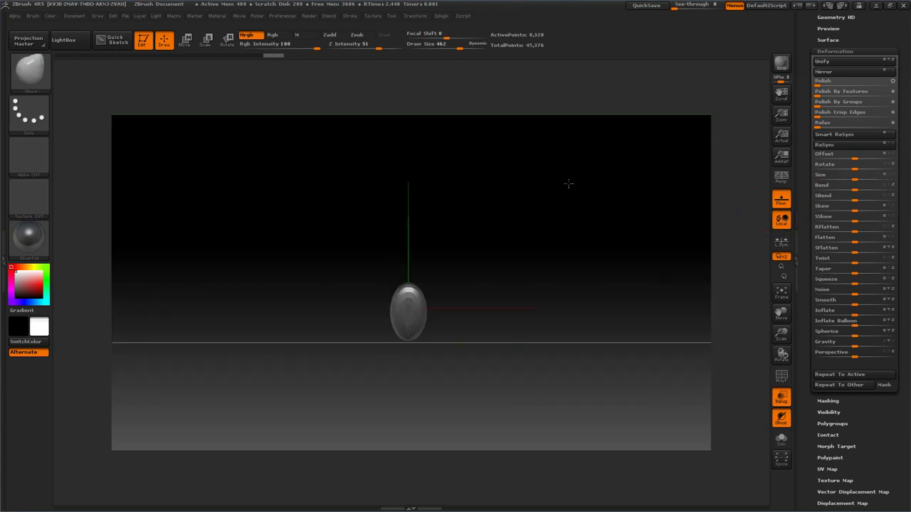
left_click_drag(567, 183, 516, 175)
left_click_drag(518, 212, 425, 206, "alt")
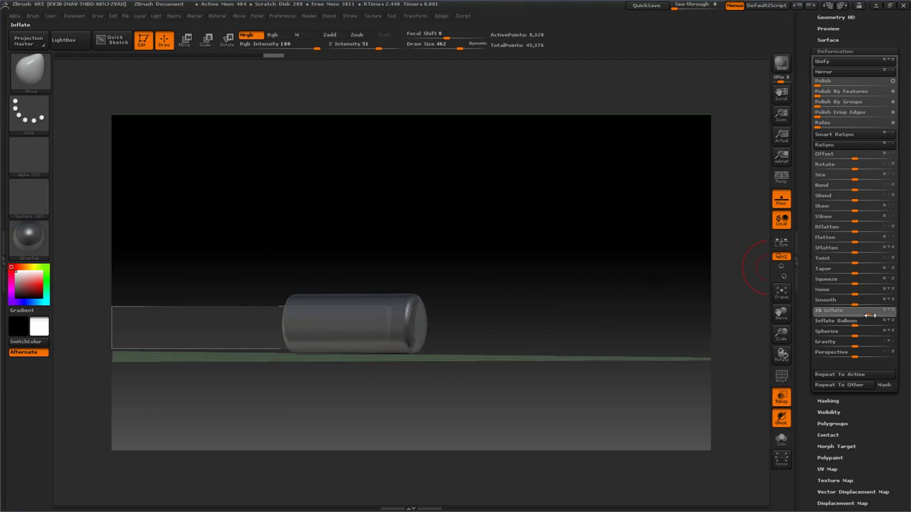
left_click_drag(870, 314, 892, 309)
mouse_move(671, 237)
left_mouse_down()
mouse_move(628, 235)
mouse_move(665, 232)
mouse_move(671, 221)
left_mouse_up()
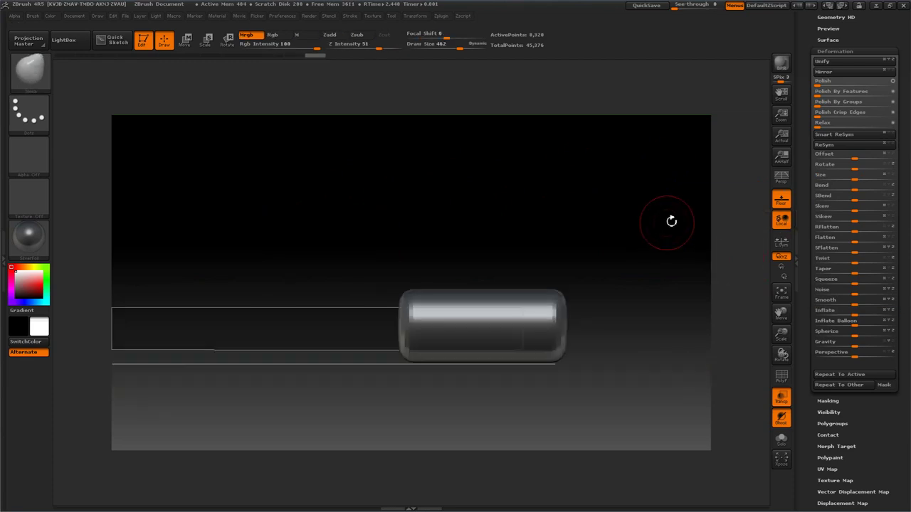
Try the Polish deformation on the handle and switch the material to MatCap Red Wax.
left_click_drag(820, 87, 844, 87)
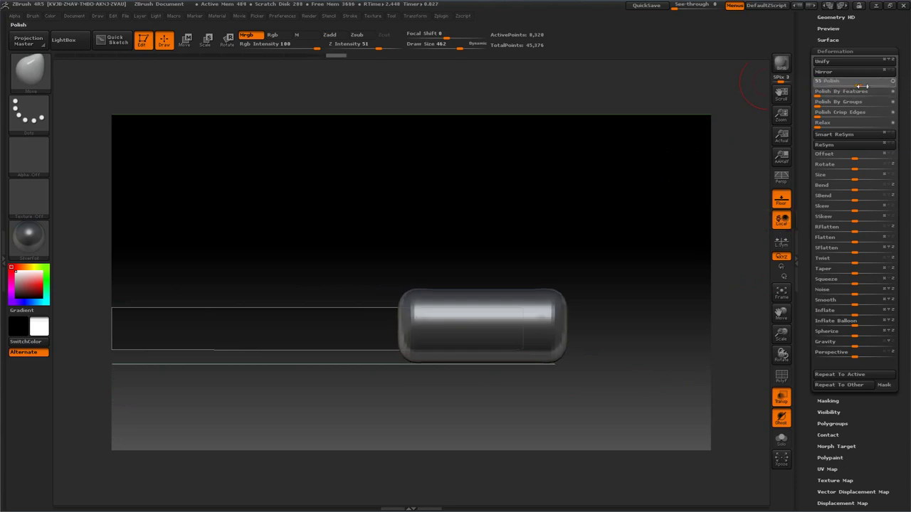
left_click_drag(656, 172, 560, 177)
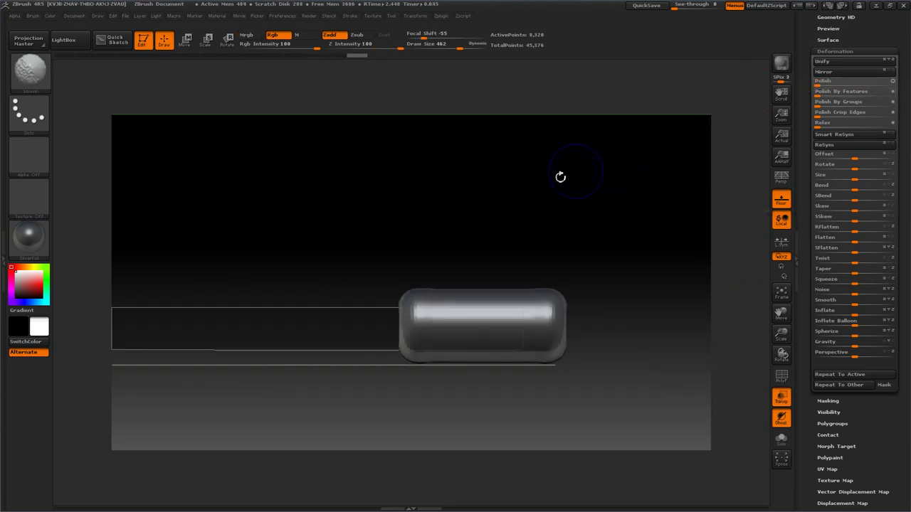
left_click(28, 235)
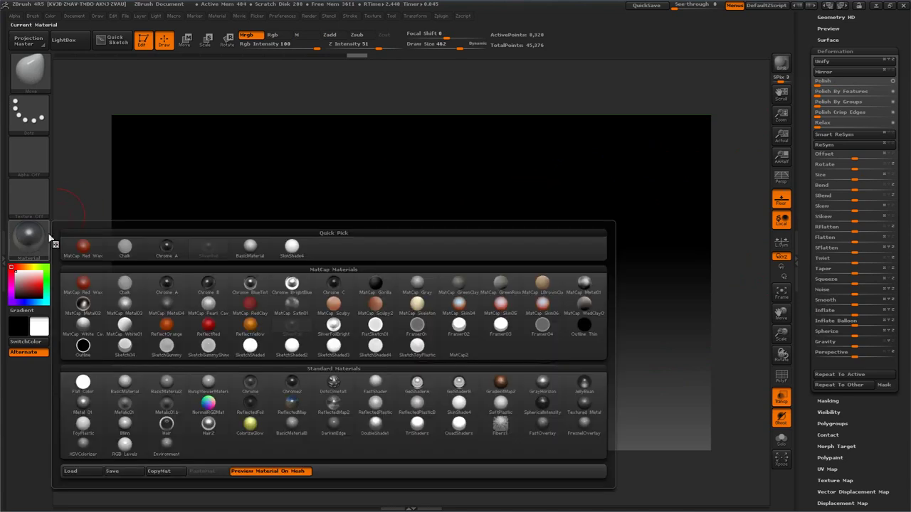
left_click(81, 248)
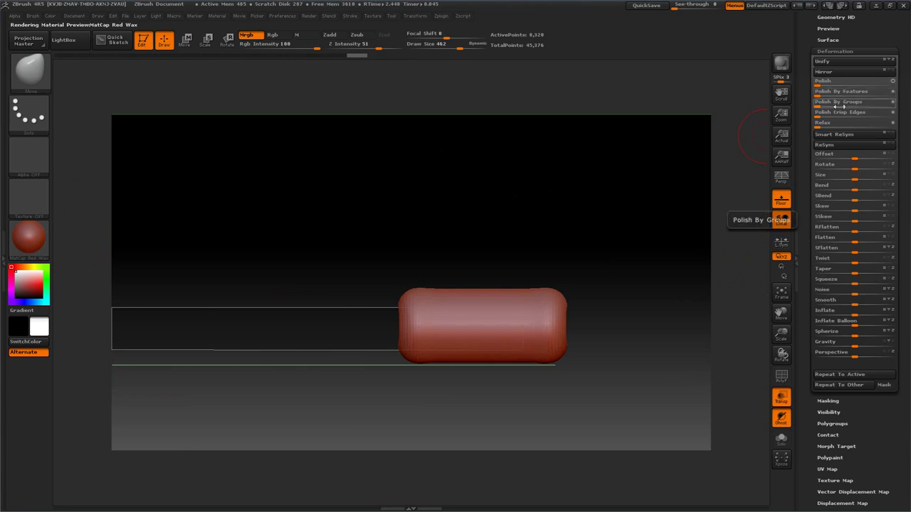
Try polishing the handle further and undo the polish passes back to the inflated shape.
mouse_move(835, 84)
left_mouse_down()
mouse_move(856, 83)
mouse_move(846, 85)
left_mouse_up()
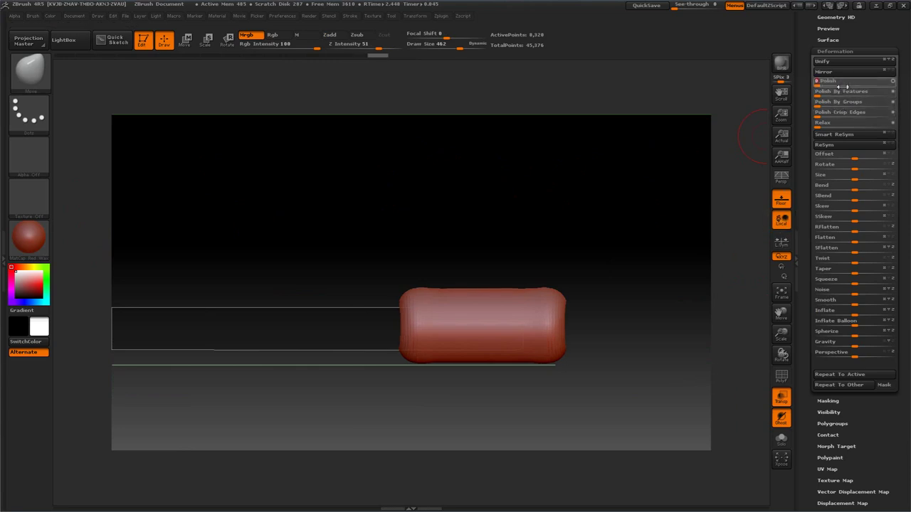
mouse_move(649, 157)
left_mouse_down()
mouse_move(595, 165)
mouse_move(606, 150)
left_mouse_up()
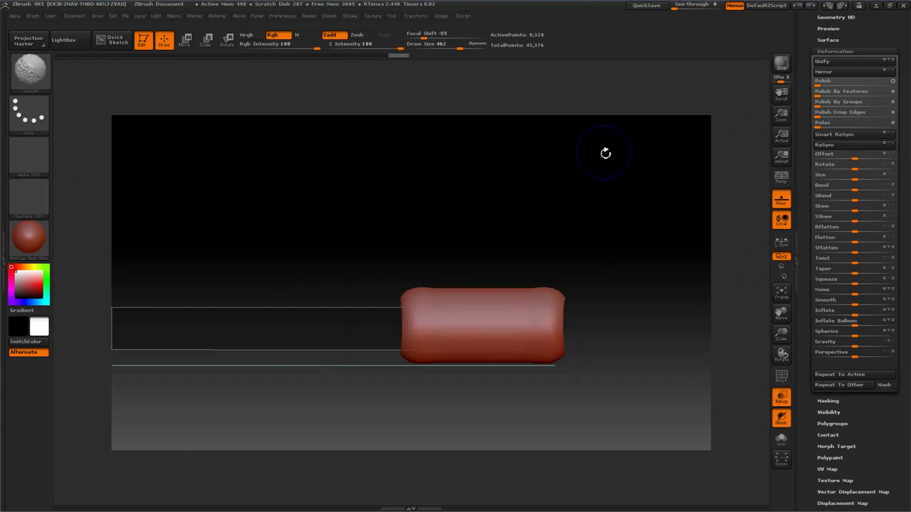
key("ctrl")
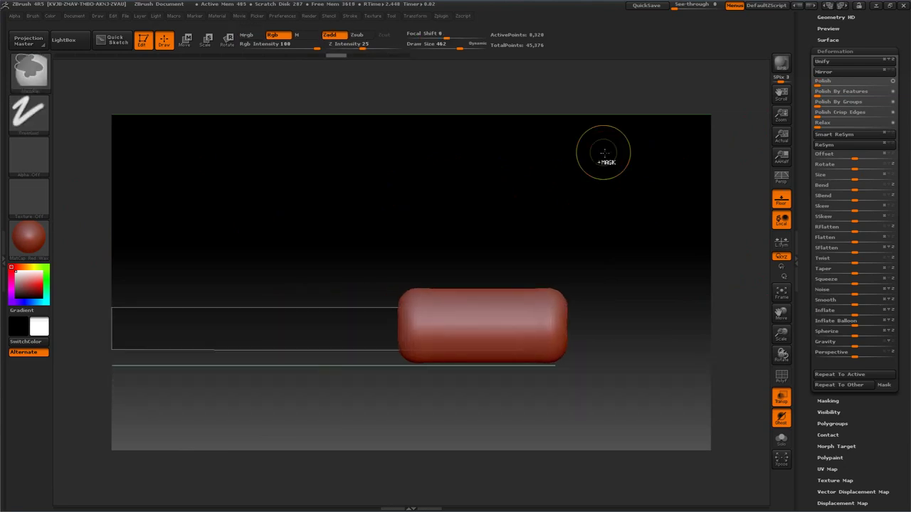
mouse_move(498, 182)
left_mouse_down()
mouse_move(473, 187)
mouse_move(490, 182)
left_mouse_up()
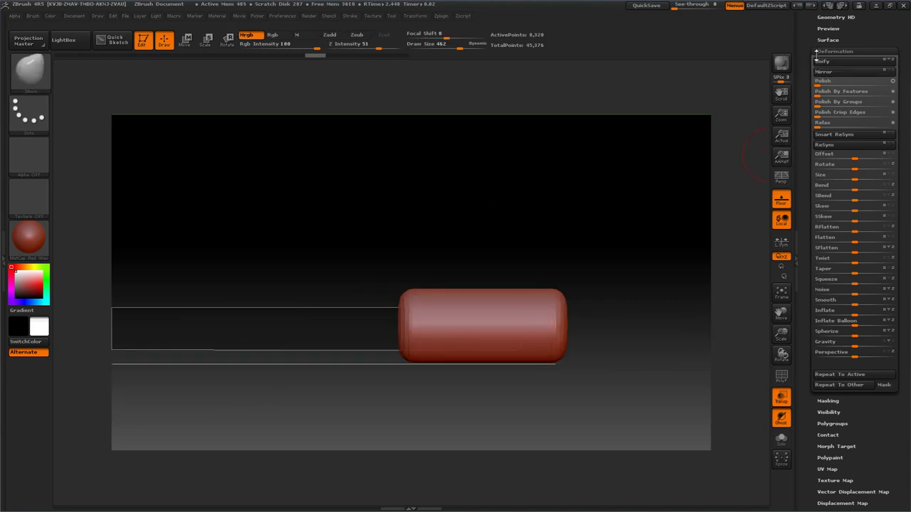
Convert the handle to DynaMesh at resolution 256 without freezing subdivision levels and check its wireframe.
left_click_drag(818, 56, 818, 54)
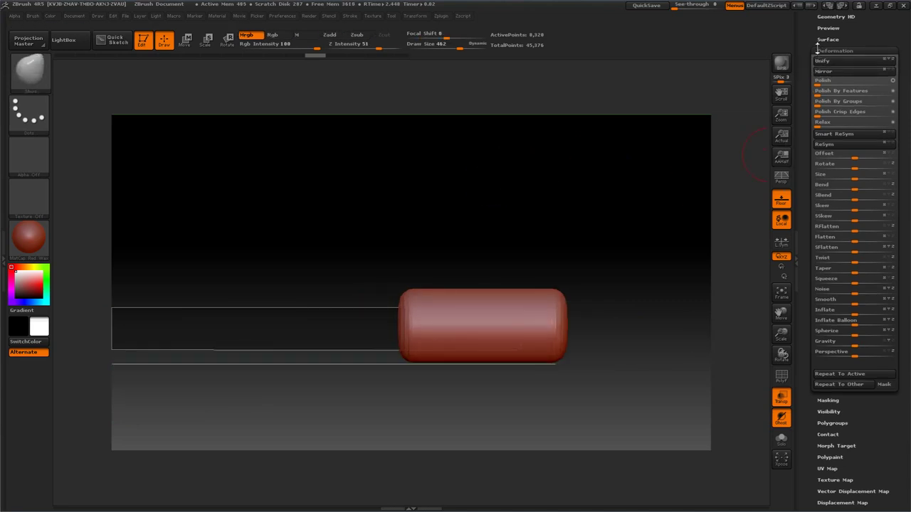
left_click(818, 51)
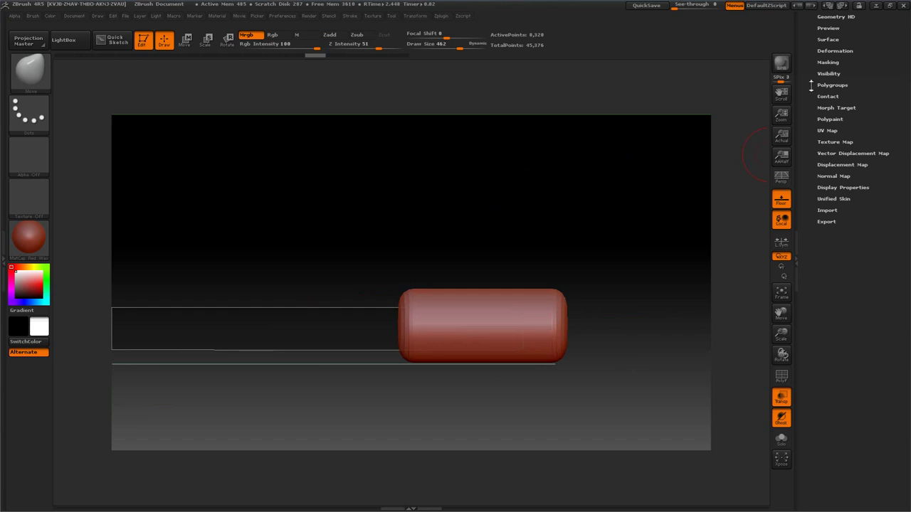
scroll(811, 85, "up", 4)
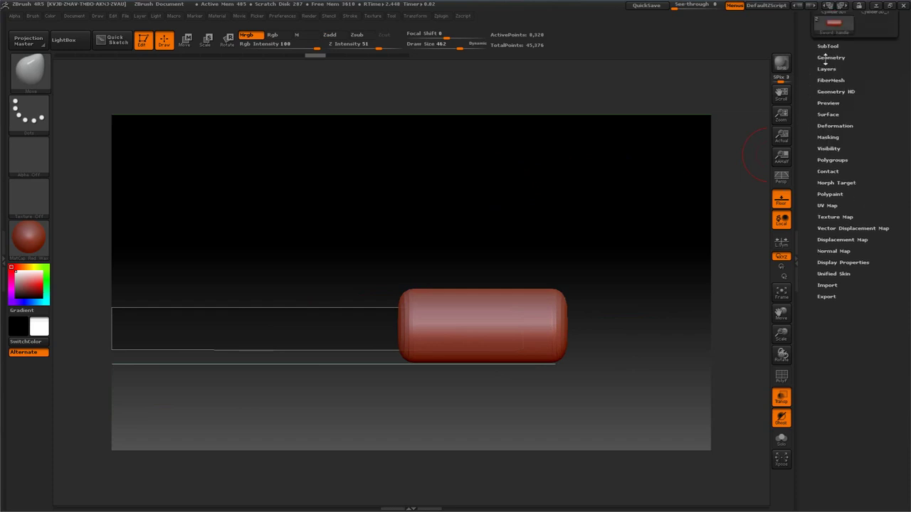
left_click(826, 58)
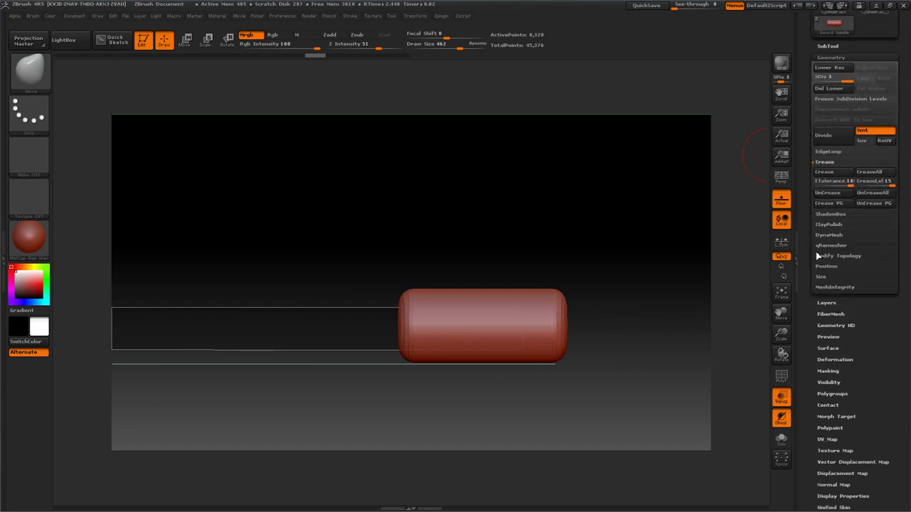
left_click(827, 235)
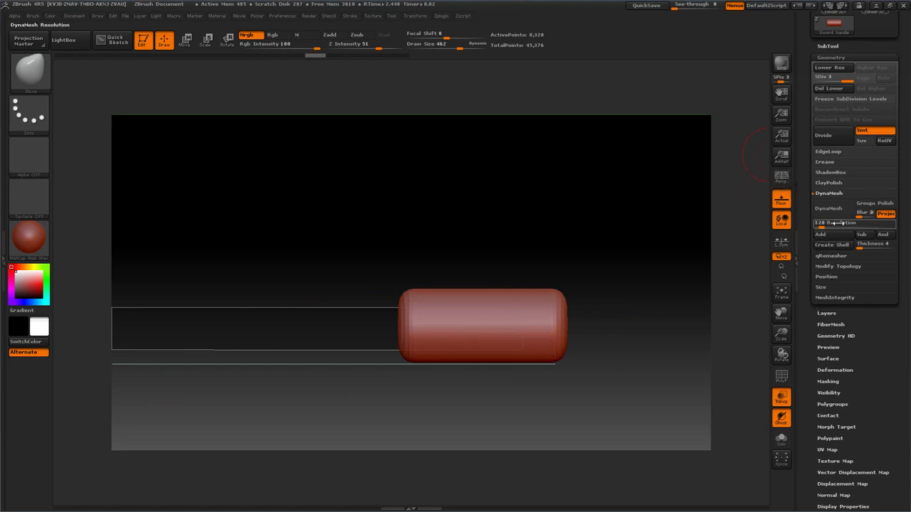
left_click(844, 224)
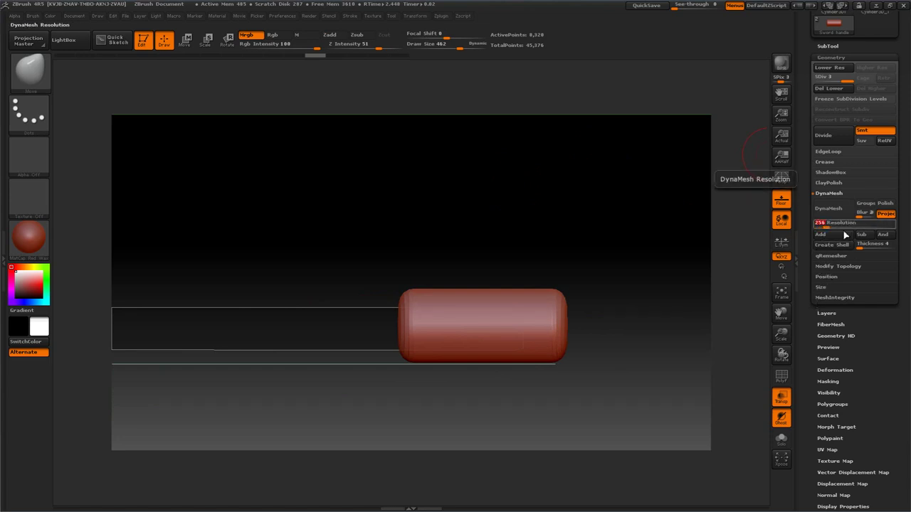
type("256")
left_click(829, 209)
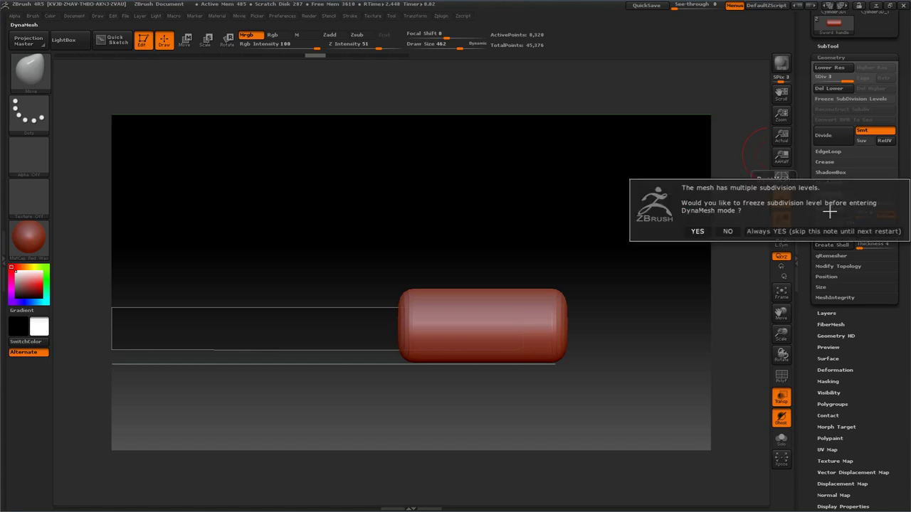
left_click(726, 232)
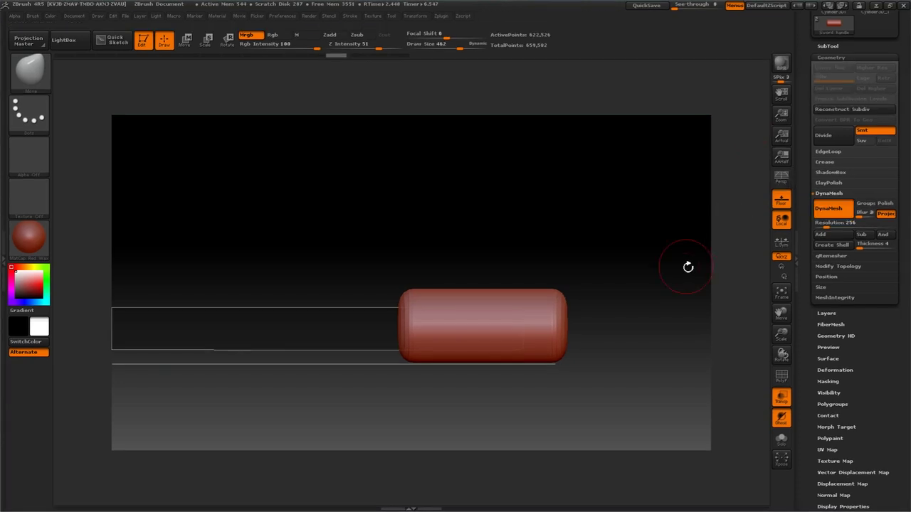
left_click(785, 381)
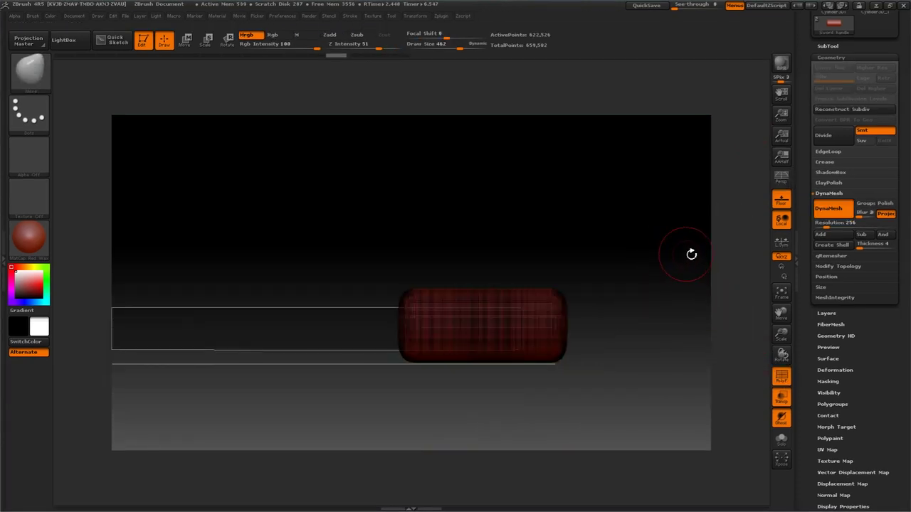
left_click(781, 378)
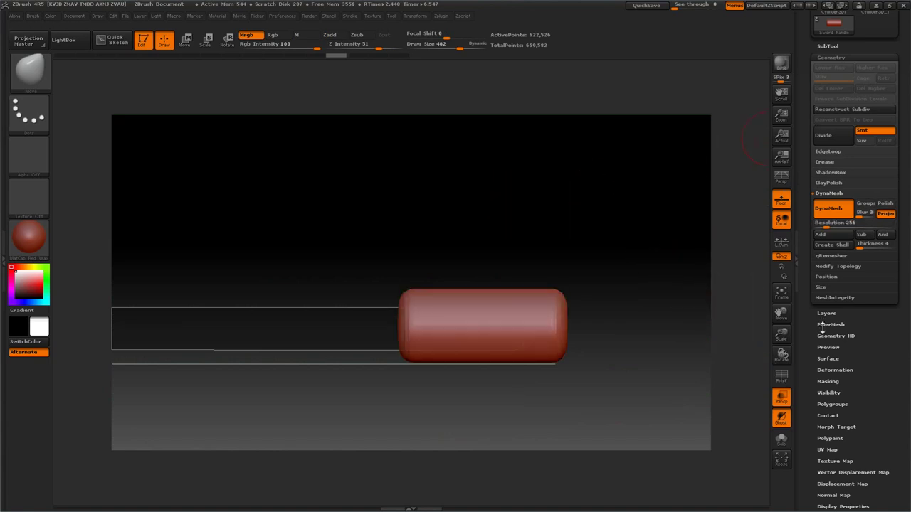
Apply the Polish deformation to the DynaMeshed handle.
left_click_drag(816, 342, 816, 273)
left_click(824, 303)
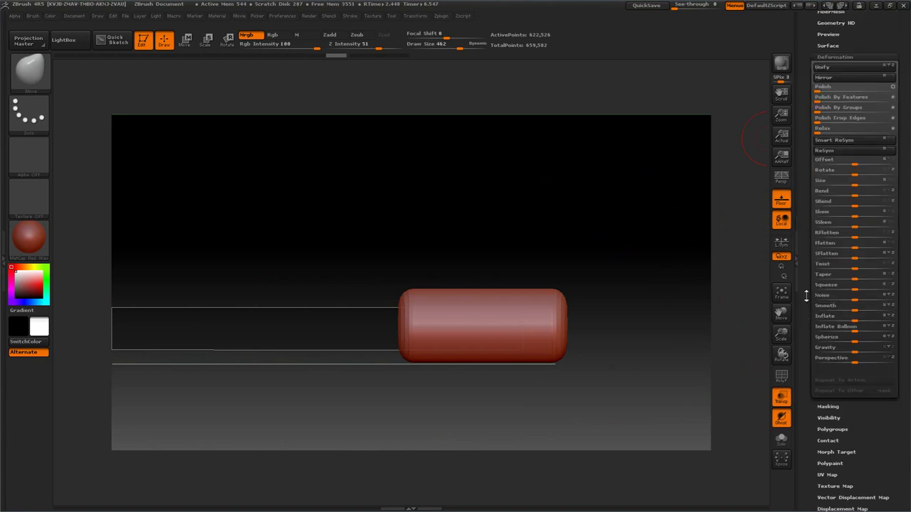
left_click_drag(828, 211, 839, 211)
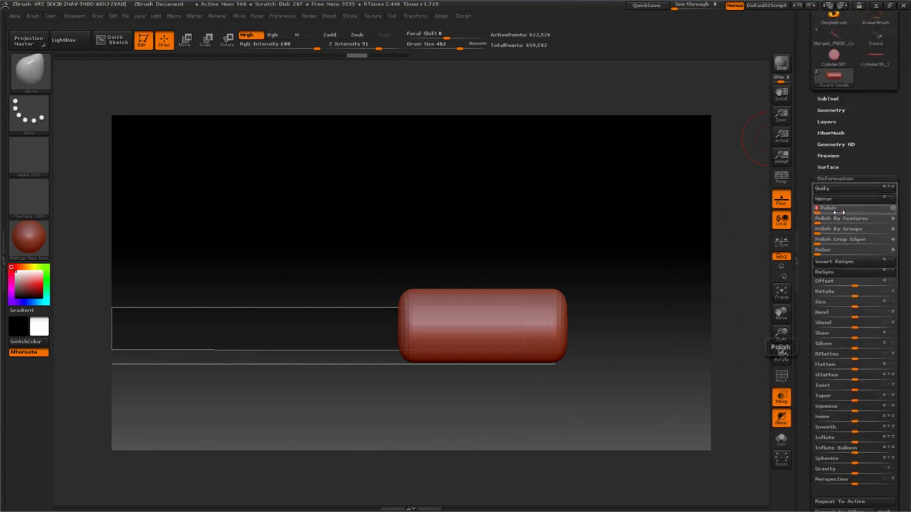
mouse_move(664, 204)
left_mouse_down()
mouse_move(649, 204)
mouse_move(665, 199)
left_mouse_up()
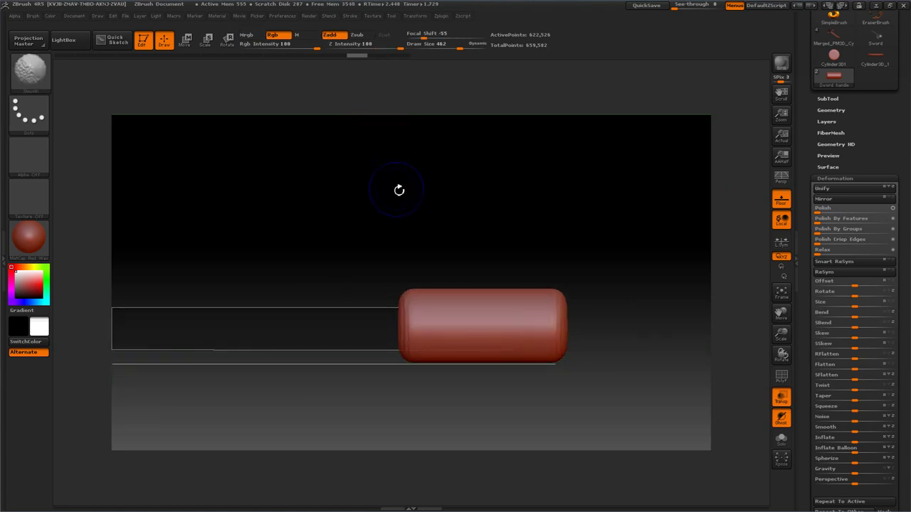
Smooth the handle's ends from both sides with the Smooth brush at draw size 1000 and polish the handle again.
key("shift")
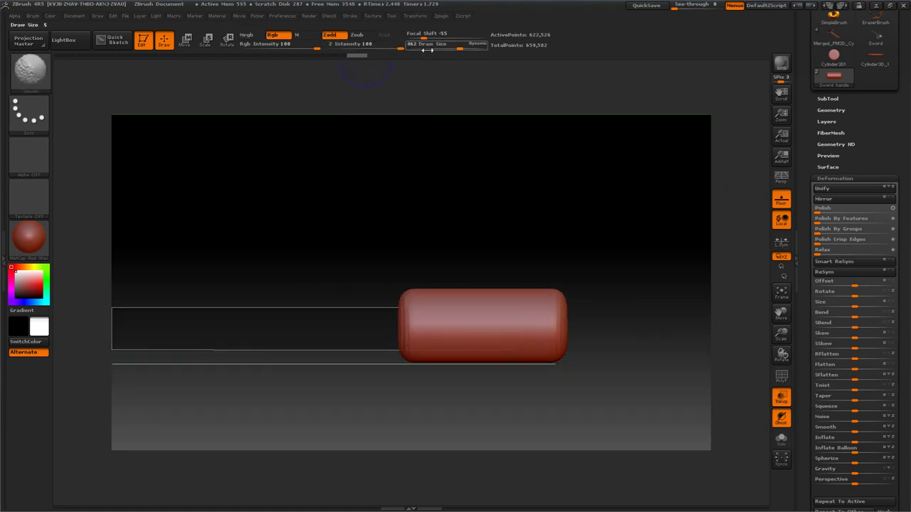
left_click(458, 48, "shift")
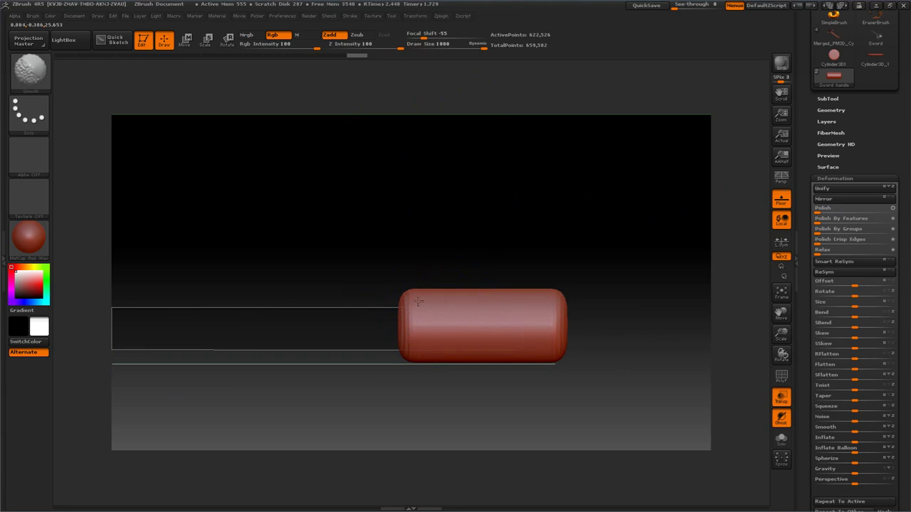
left_click_drag(484, 217, 340, 227)
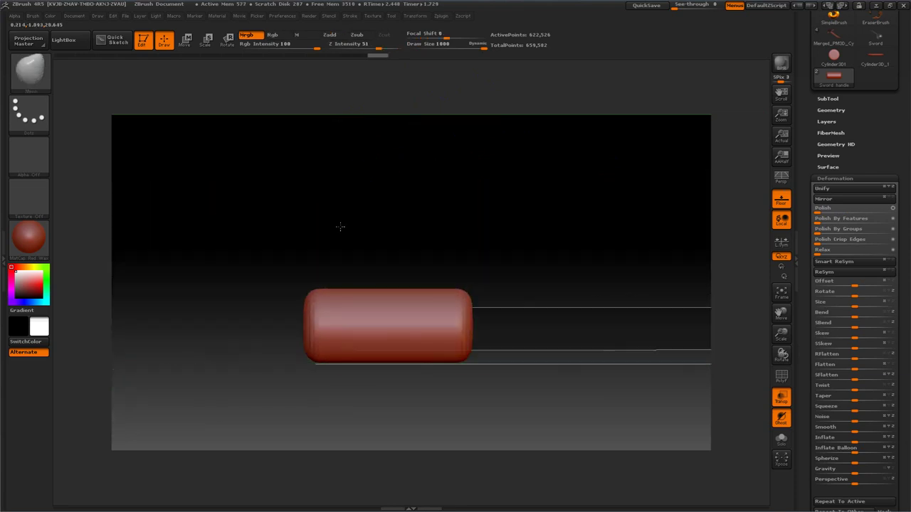
key("shift")
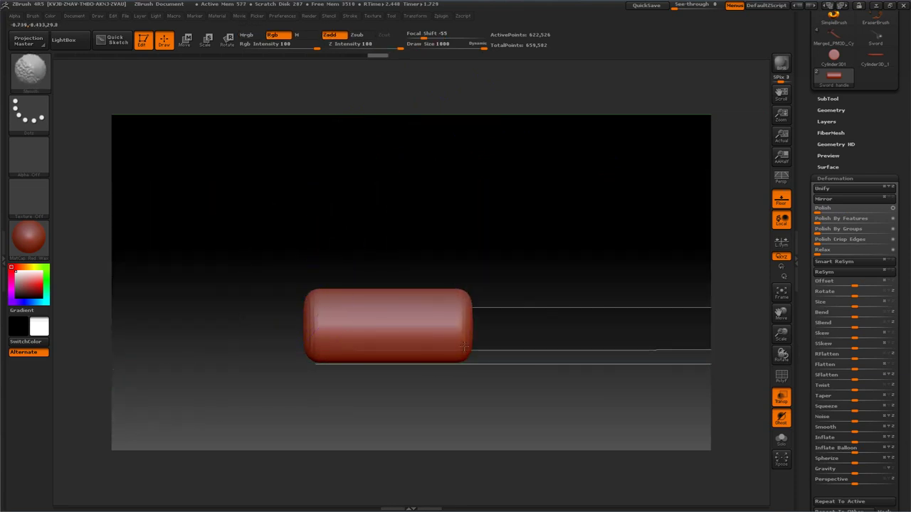
left_click_drag(373, 228, 394, 226)
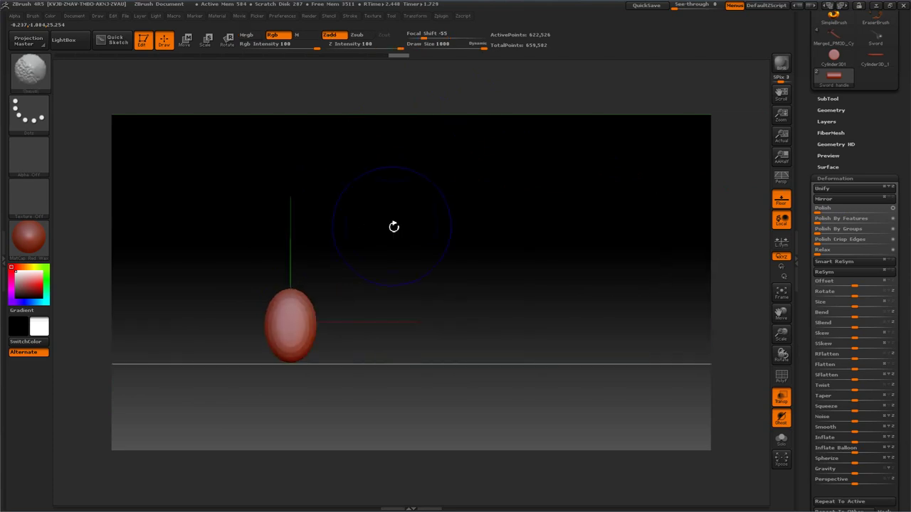
left_click_drag(838, 208, 848, 212)
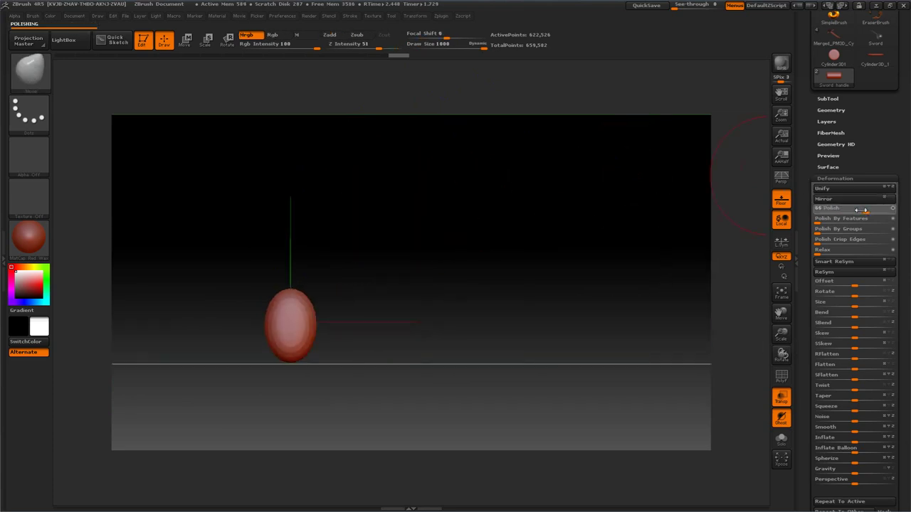
mouse_move(585, 205)
left_mouse_down()
mouse_move(542, 205)
mouse_move(581, 197)
left_mouse_up()
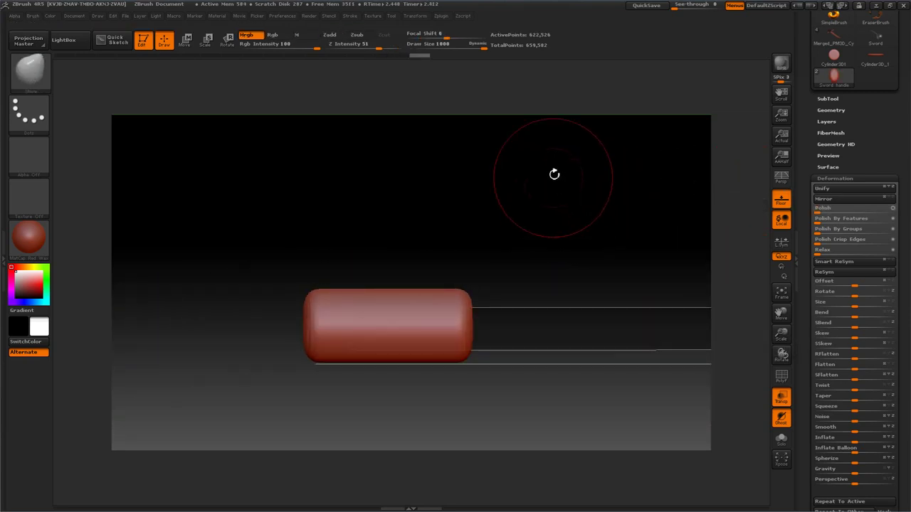
Set the masking brush's stroke type to Rect.
key("ctrl")
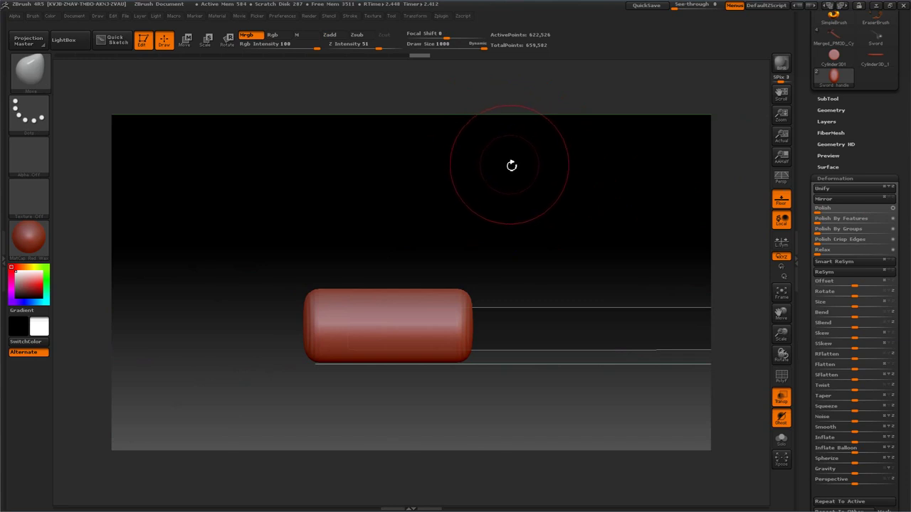
left_click(28, 111, "ctrl")
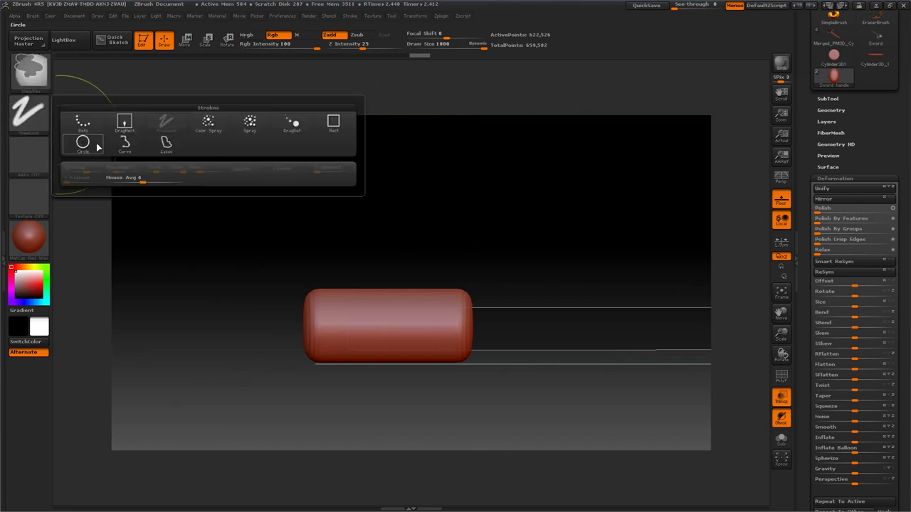
left_click(335, 126, "ctrl")
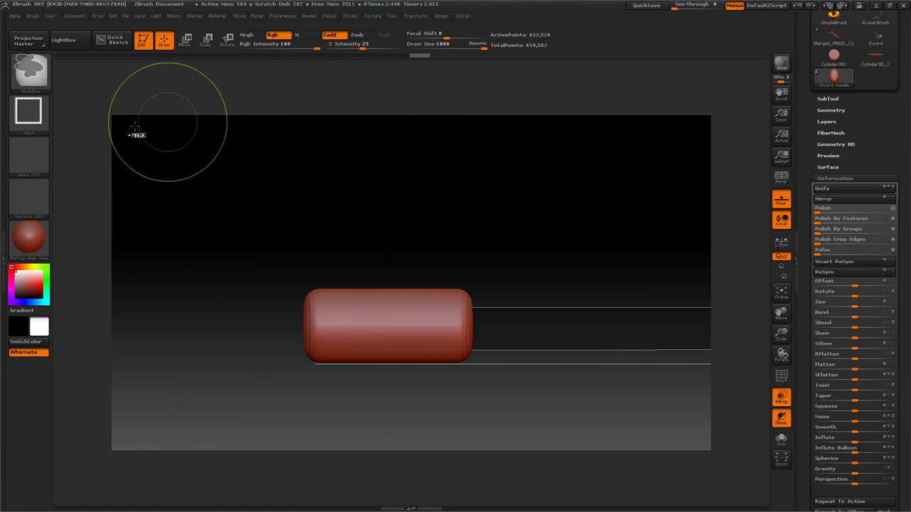
left_click(29, 111, "ctrl")
left_click(284, 172, "ctrl")
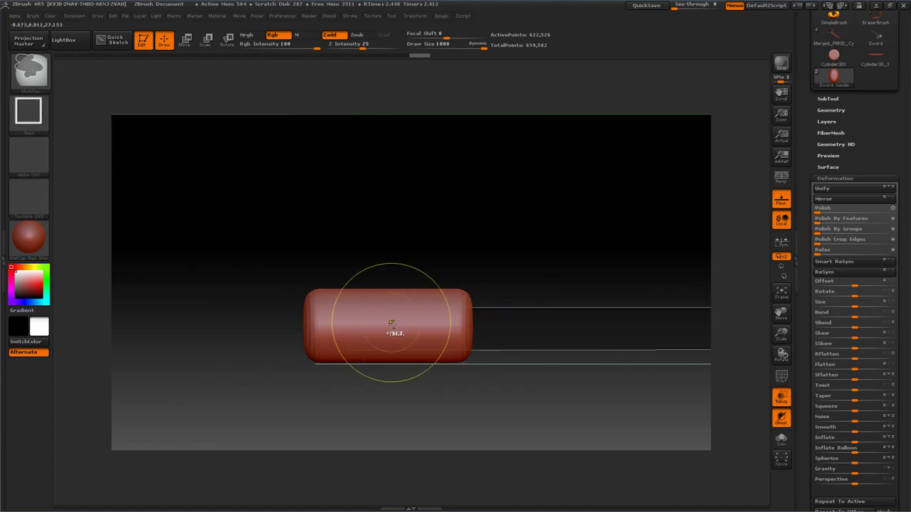
Mask the handle's middle section with a rectangular mask, leaving both ends unmasked, and invert the mask twice to compare.
mouse_move(388, 324)
left_mouse_down("ctrl")
mouse_move(398, 347)
mouse_move(459, 397)
left_mouse_up("ctrl")
left_click_drag(442, 160, 469, 163)
left_click(839, 177)
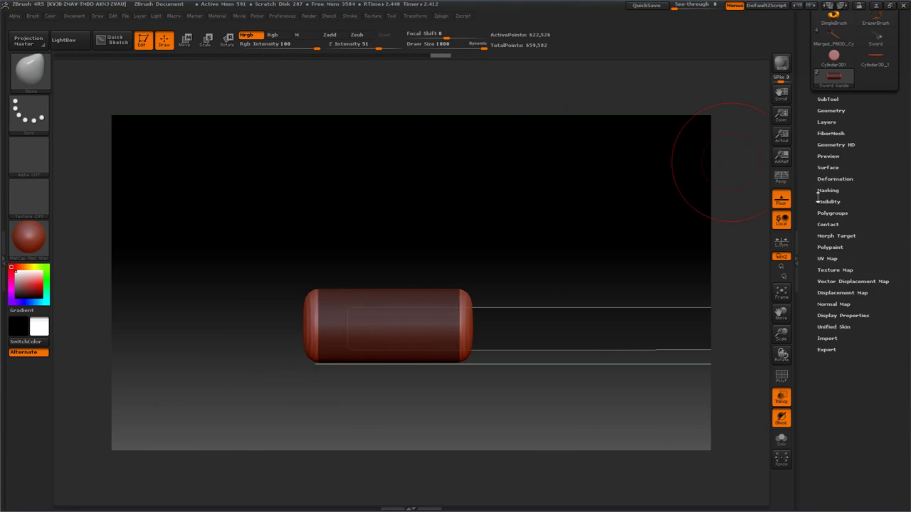
left_click(818, 190)
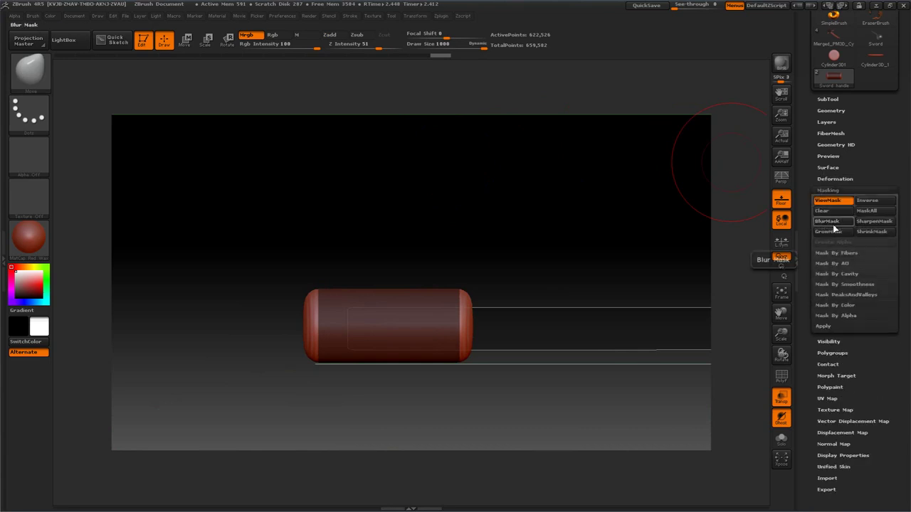
left_click(823, 211)
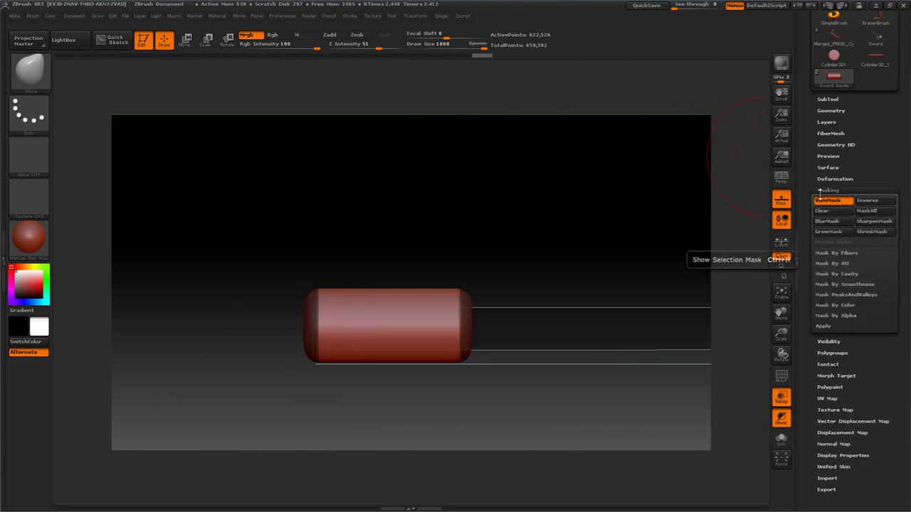
left_click(869, 203)
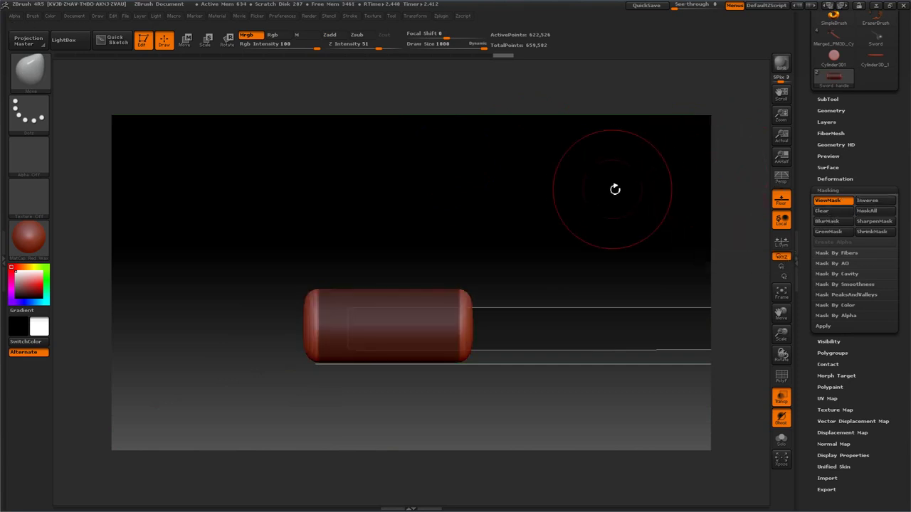
left_click_drag(614, 187, 593, 183)
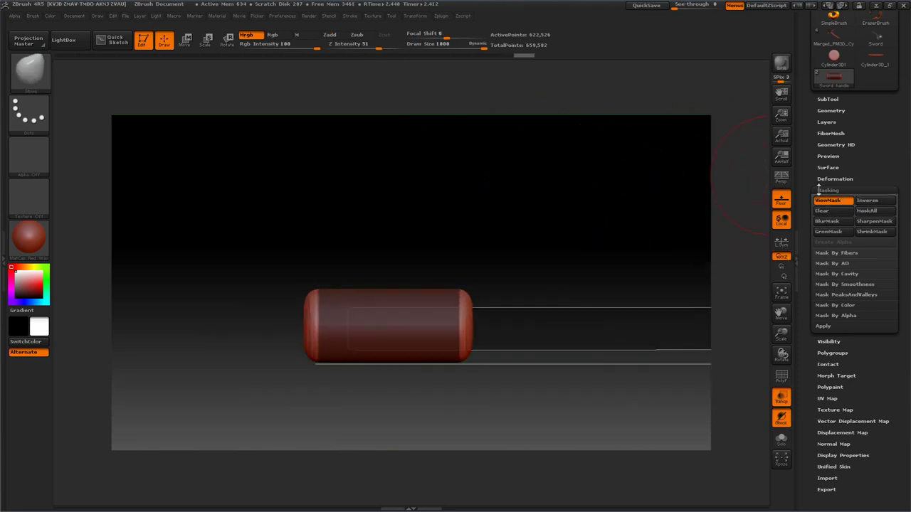
Enlarge the handle's unmasked ends with repeated passes of the Inflate deformation.
left_click_drag(812, 175, 810, 191)
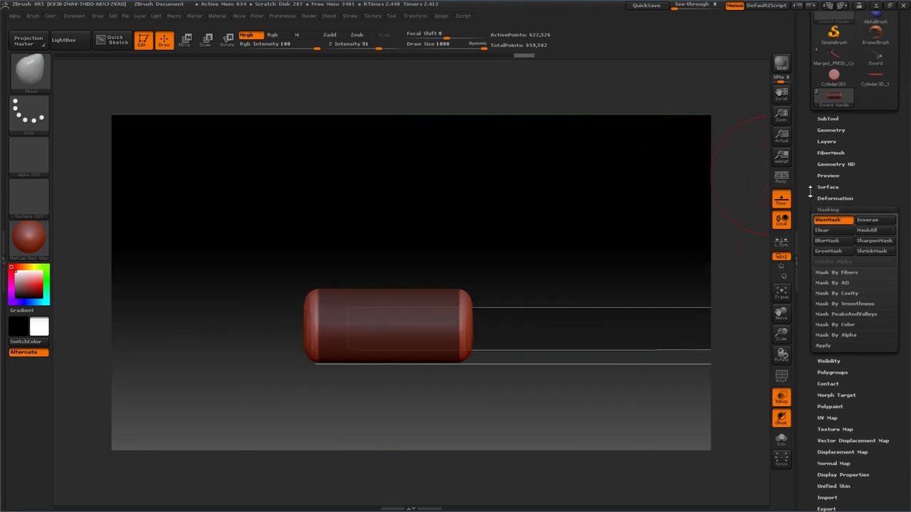
left_click(822, 198)
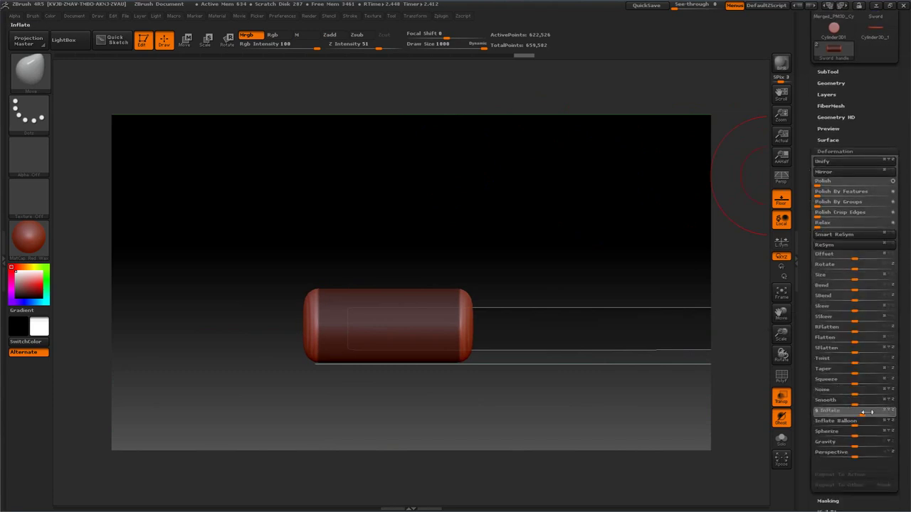
left_click_drag(876, 411, 876, 411)
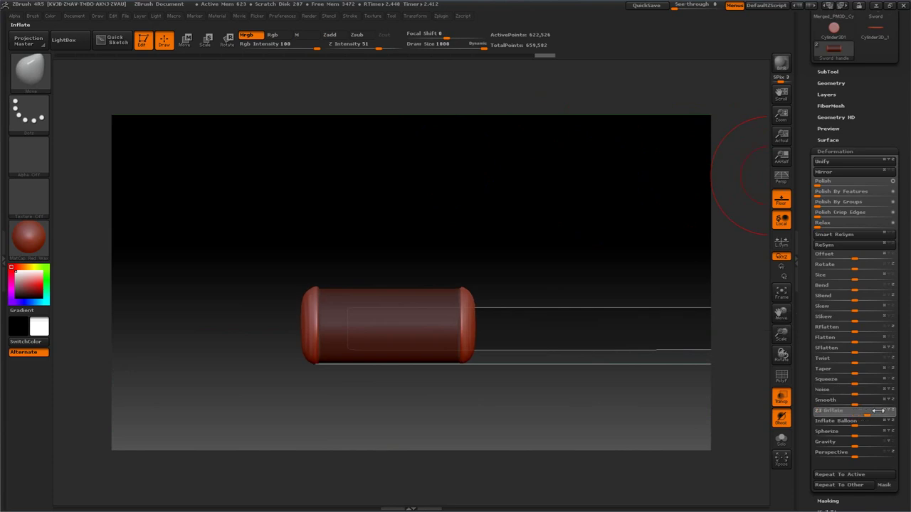
left_click(859, 411)
left_click(859, 410)
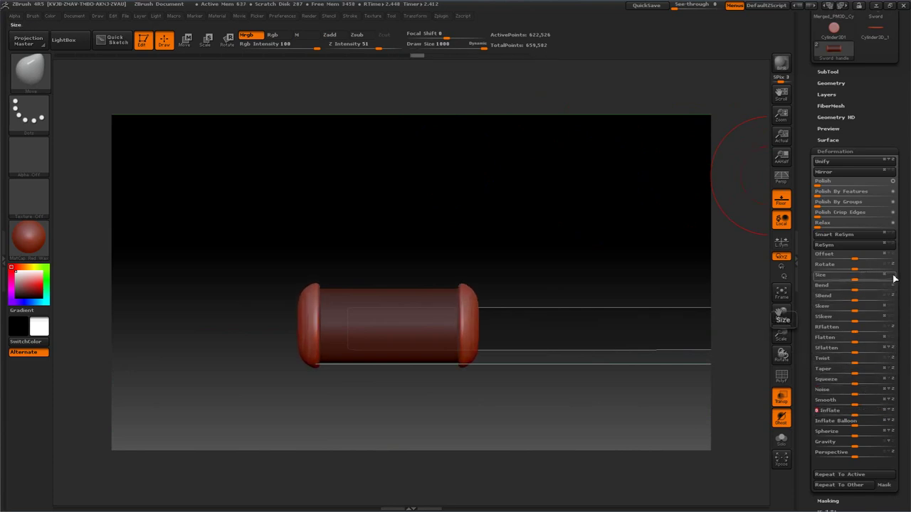
Try to resize the handle's unmasked ends with the Size deformation and undo each attempt.
left_click_drag(886, 278, 810, 276)
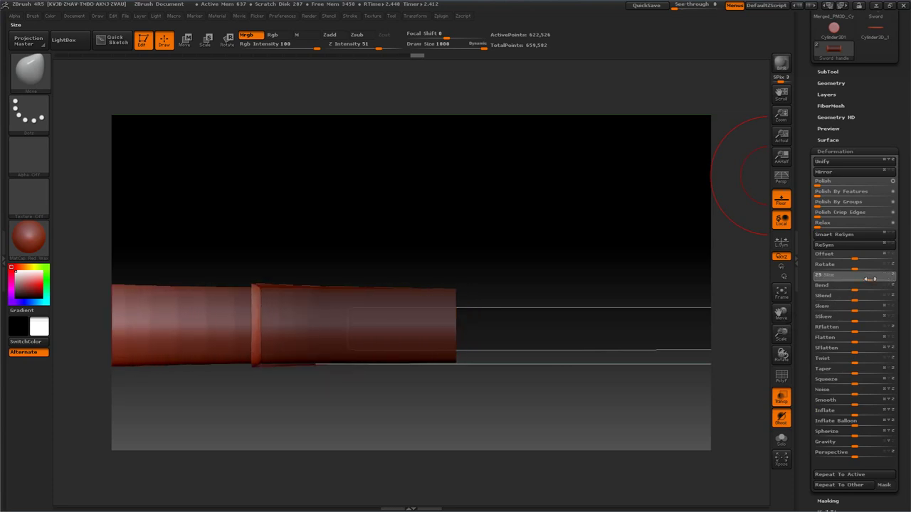
key("ctrl+z")
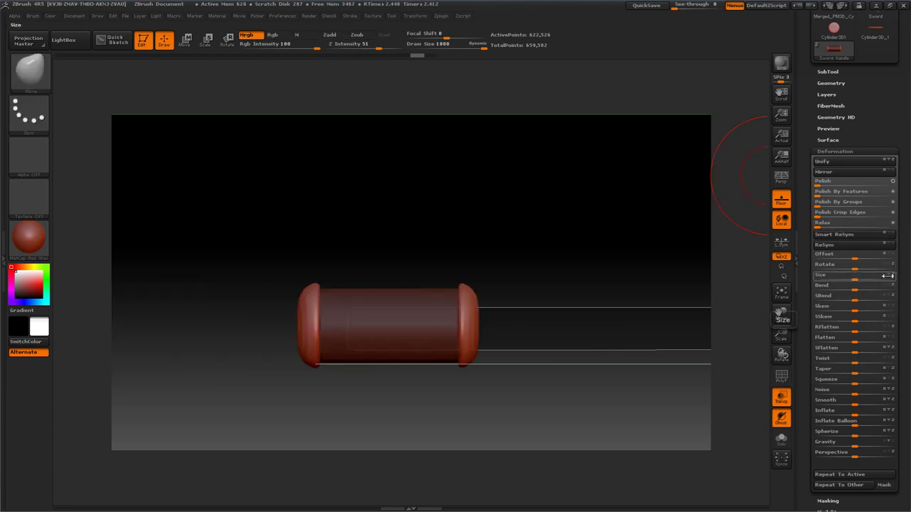
left_click_drag(890, 276, 832, 277)
key("ctrl+z")
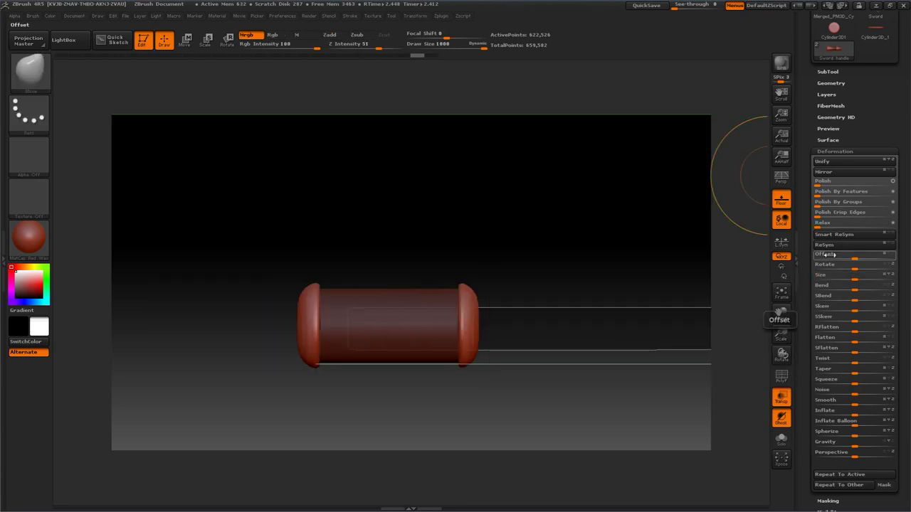
mouse_move(447, 177)
left_mouse_down()
mouse_move(465, 193)
mouse_move(445, 186)
left_mouse_up()
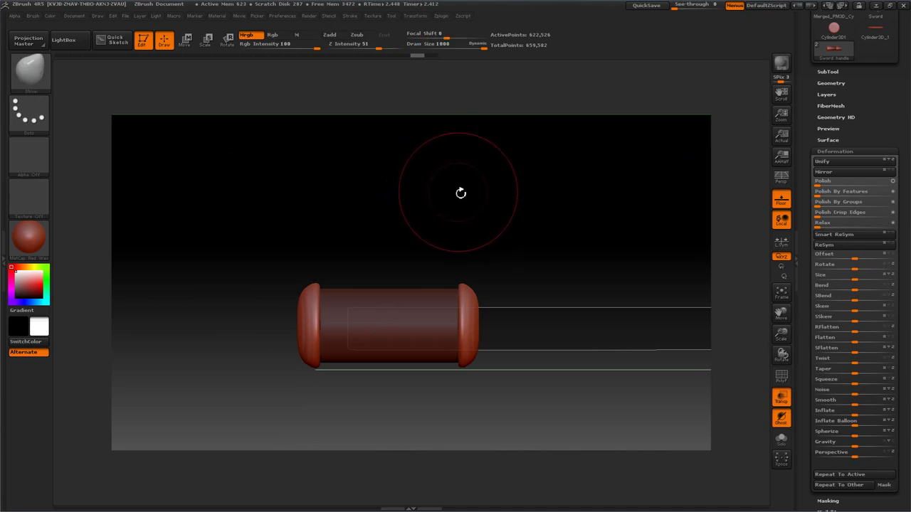
Clear the handle's mask and set the pivot point on the handle.
left_click(820, 151)
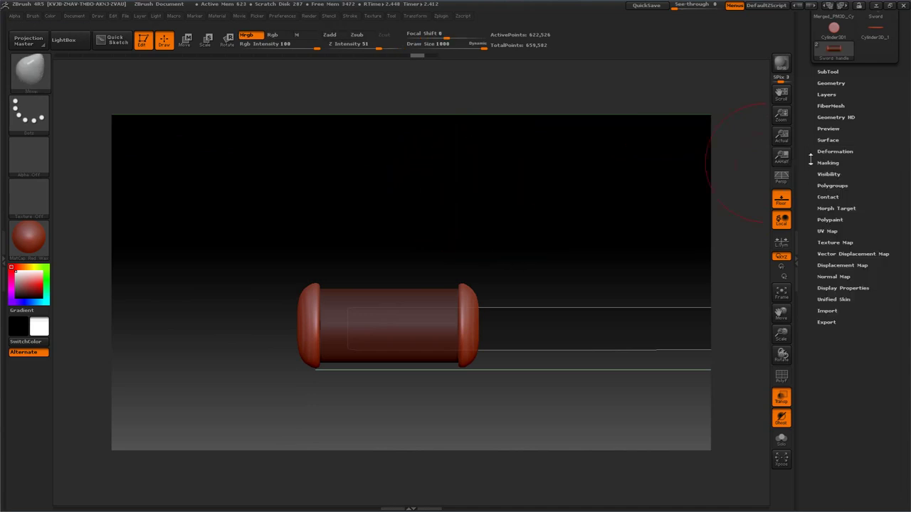
left_click(820, 162)
left_click(822, 183)
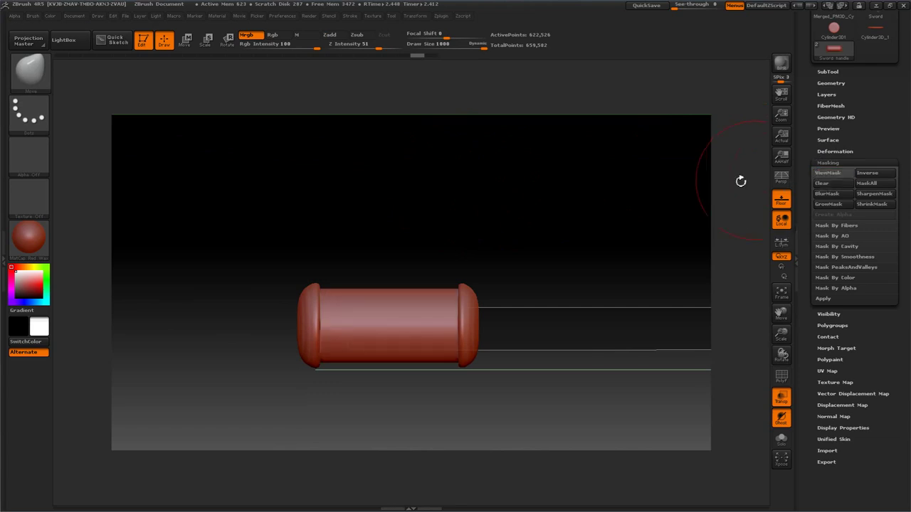
left_click_drag(743, 179, 644, 184)
key("ctrl+z")
key("ctrl+z")
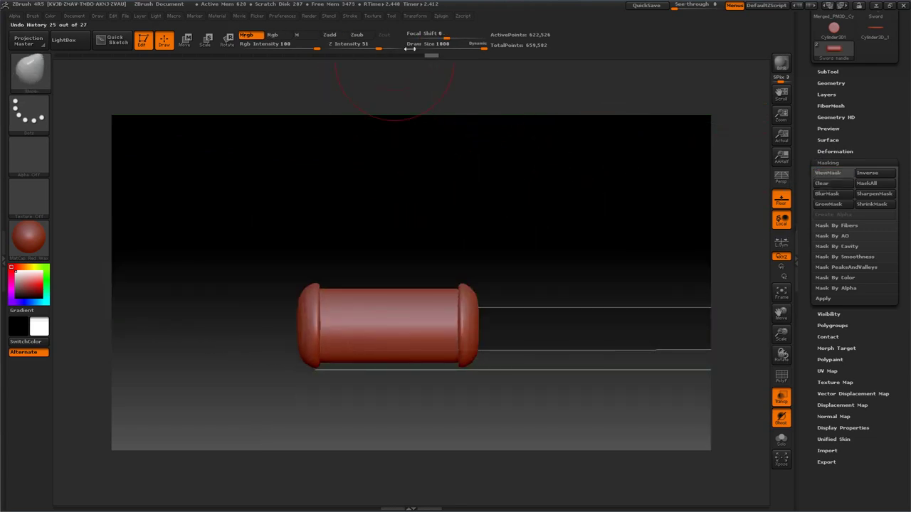
left_click(416, 17)
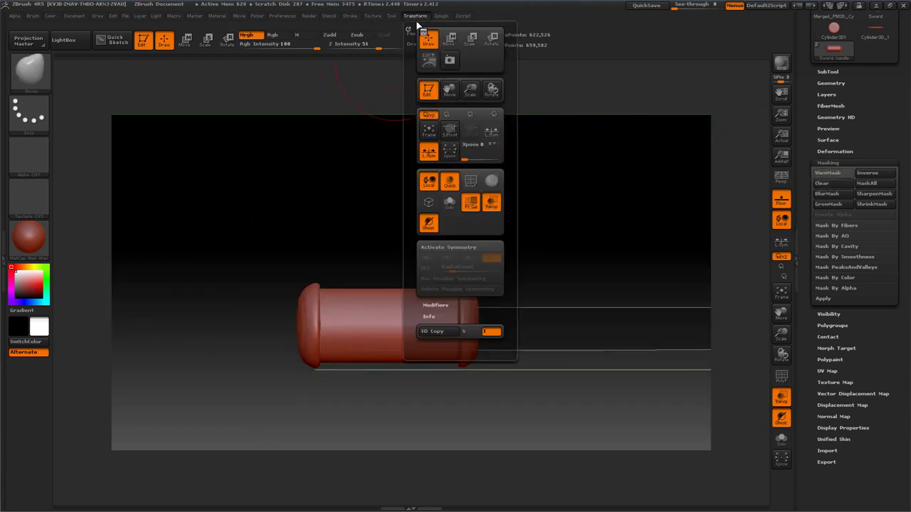
left_click(449, 134)
mouse_move(318, 183)
left_mouse_down()
mouse_move(318, 197)
mouse_move(318, 183)
left_mouse_up()
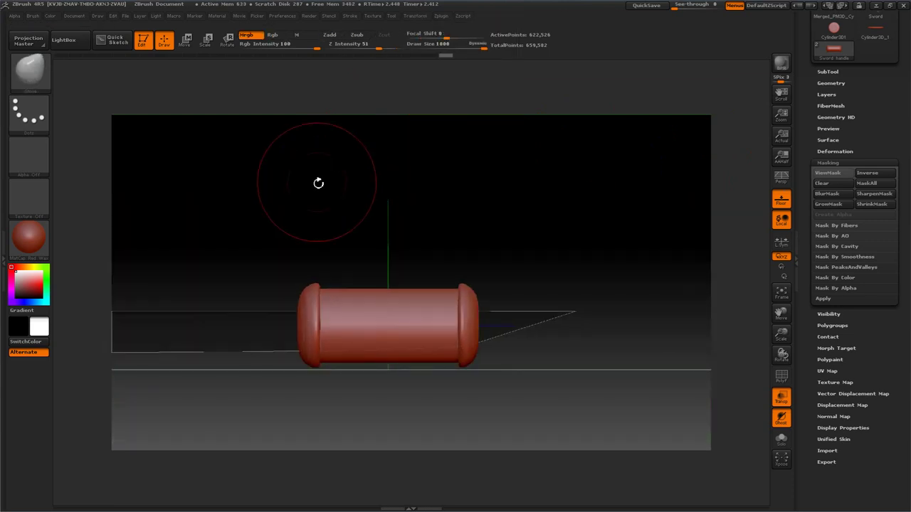
Mask the handle's middle section again with a rectangle so that only the rounded ends stay free.
key("ctrl")
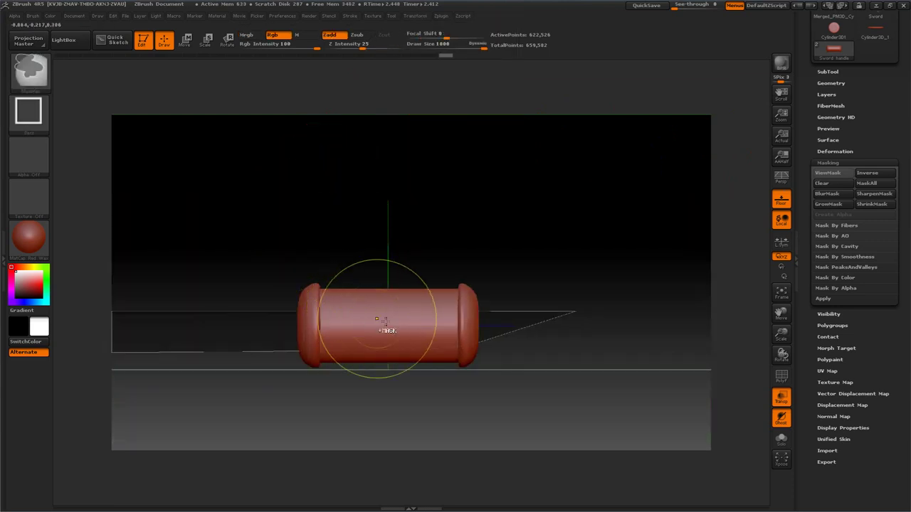
left_click_drag(387, 325, 460, 377, "ctrl")
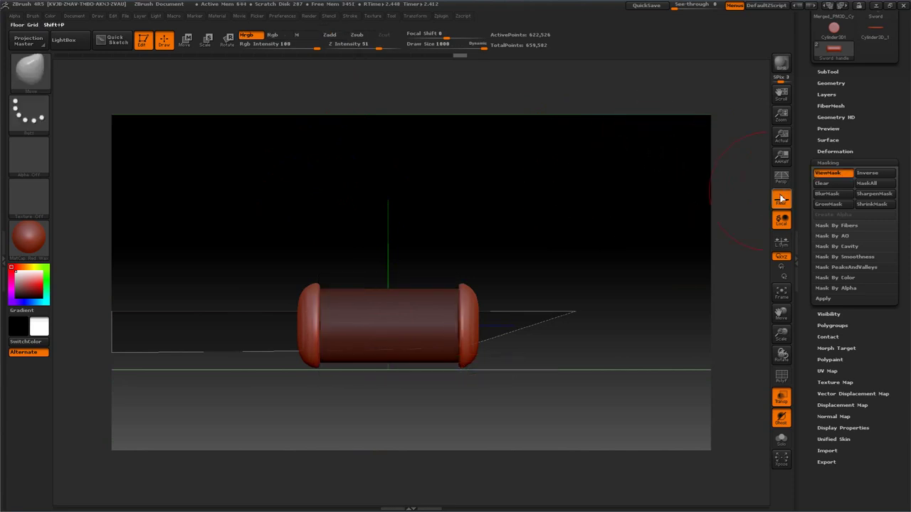
left_click(825, 199)
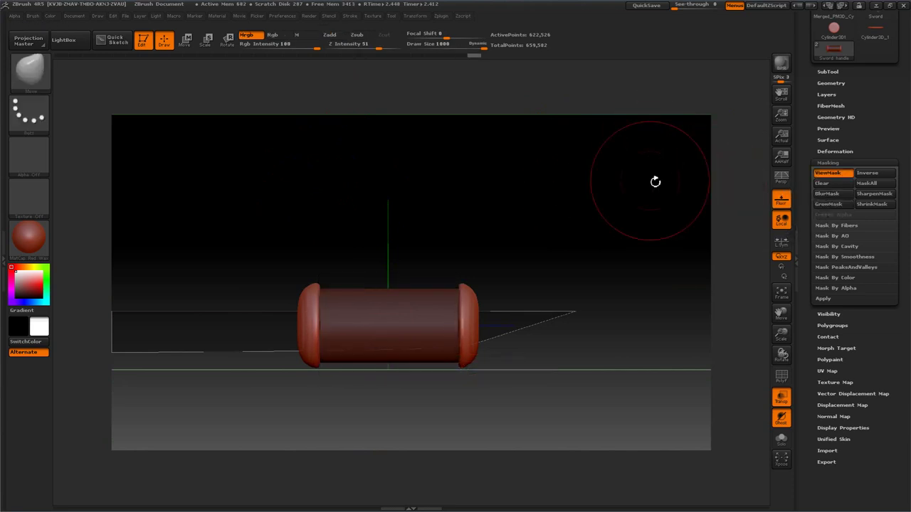
Scale the unmasked ends up and outward with the Size deformation on all axes.
left_click(818, 150)
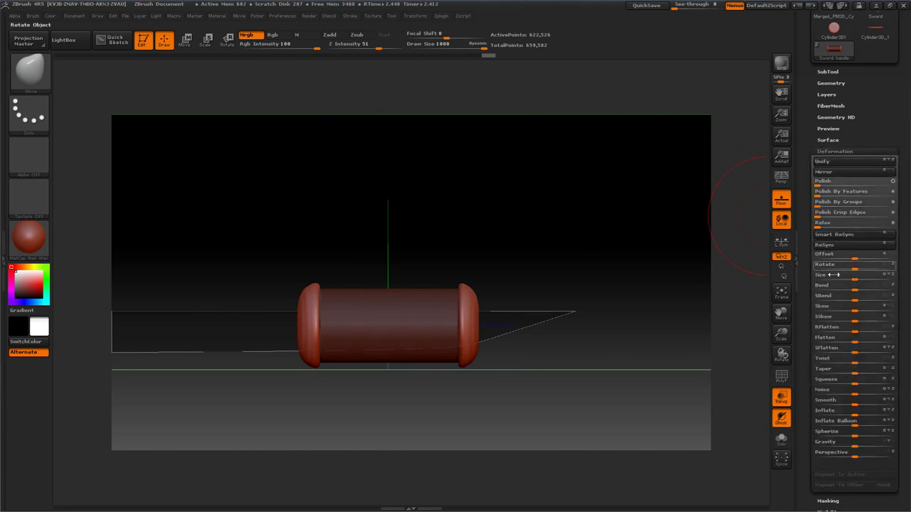
left_click_drag(853, 280, 867, 278)
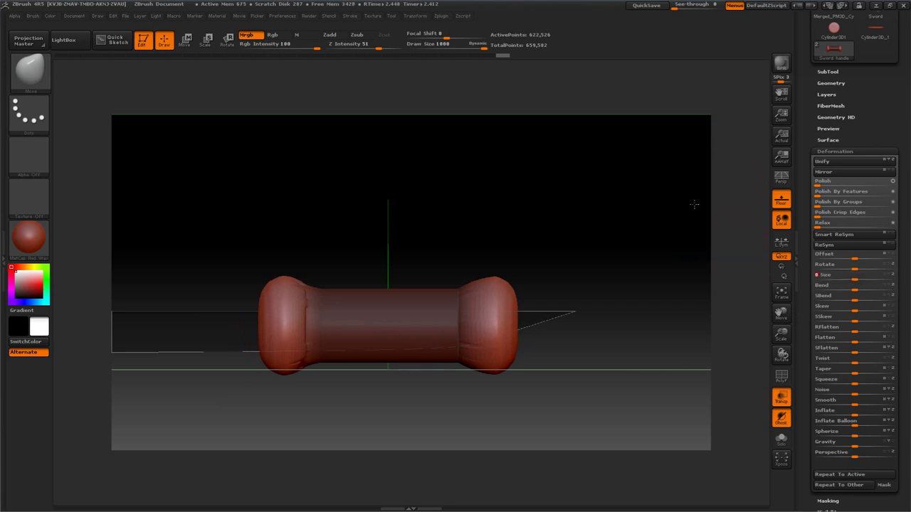
left_click_drag(690, 204, 700, 182)
Clear the mask from the whole handle.
left_click(834, 150)
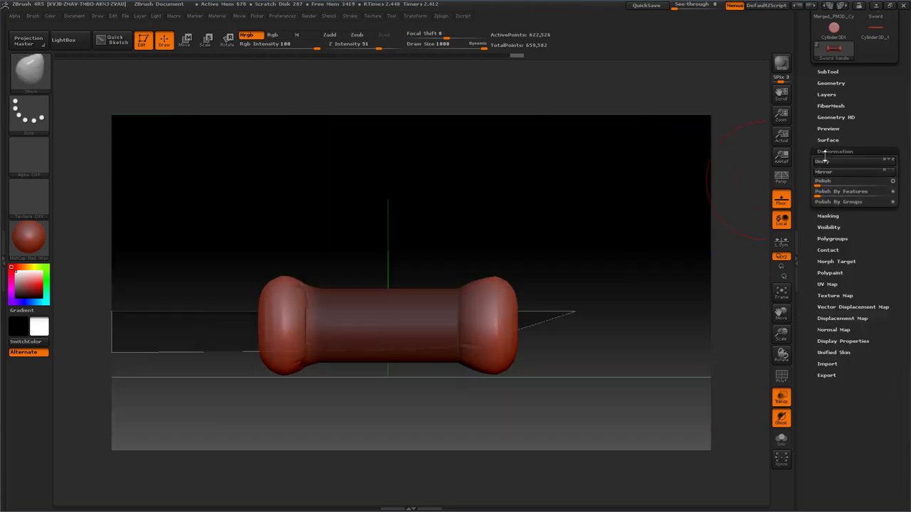
left_click(825, 162)
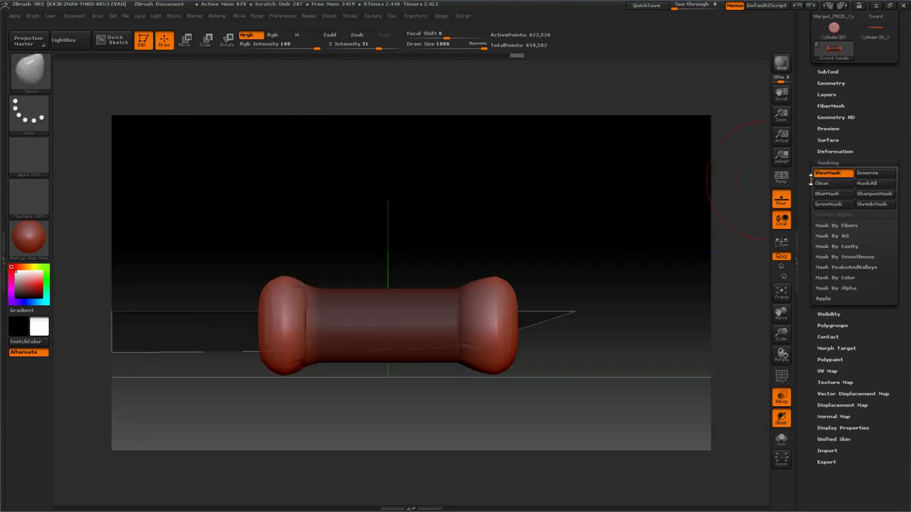
left_click(822, 183)
key("ctrl")
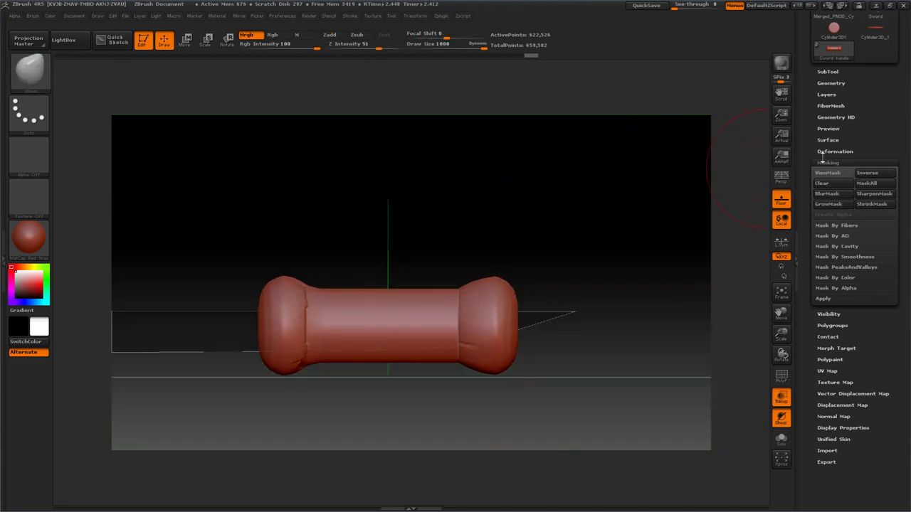
Apply the Polish deformation to the handle and smooth the creases where the flared ends meet the grip.
left_click(833, 151)
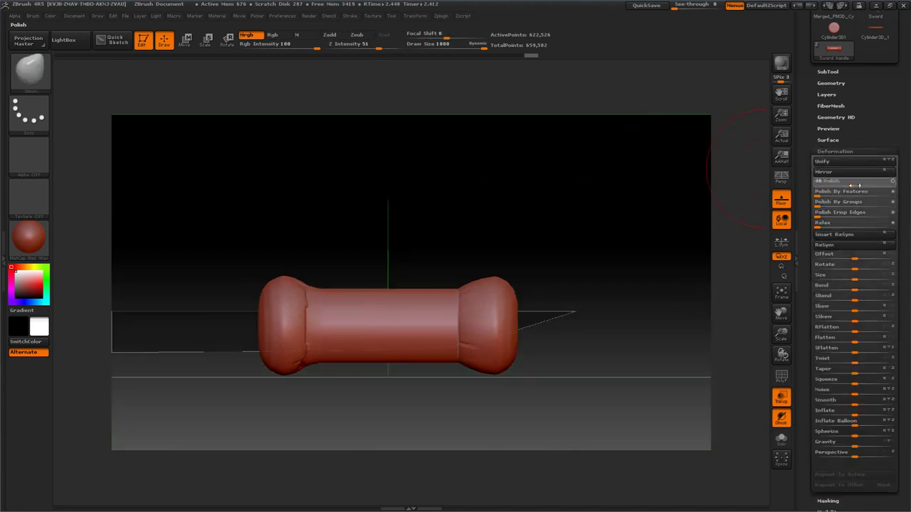
left_click_drag(850, 184, 843, 186)
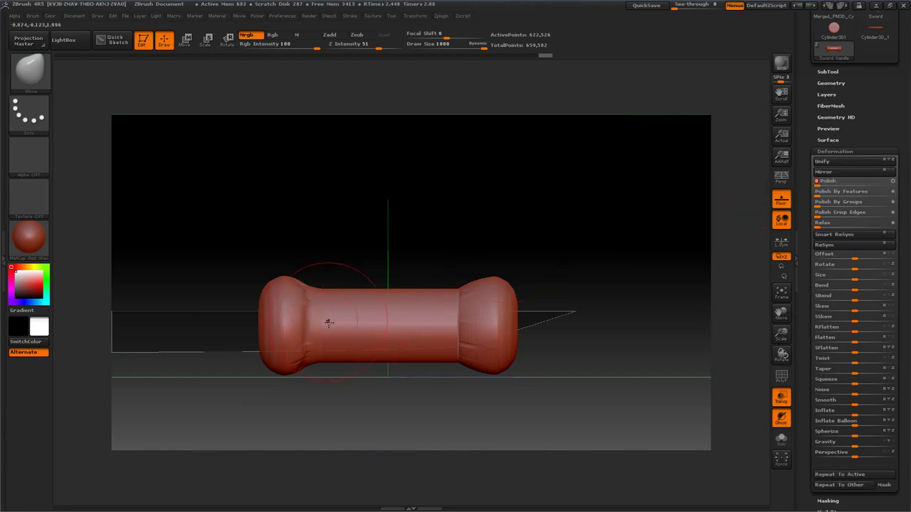
key("shift")
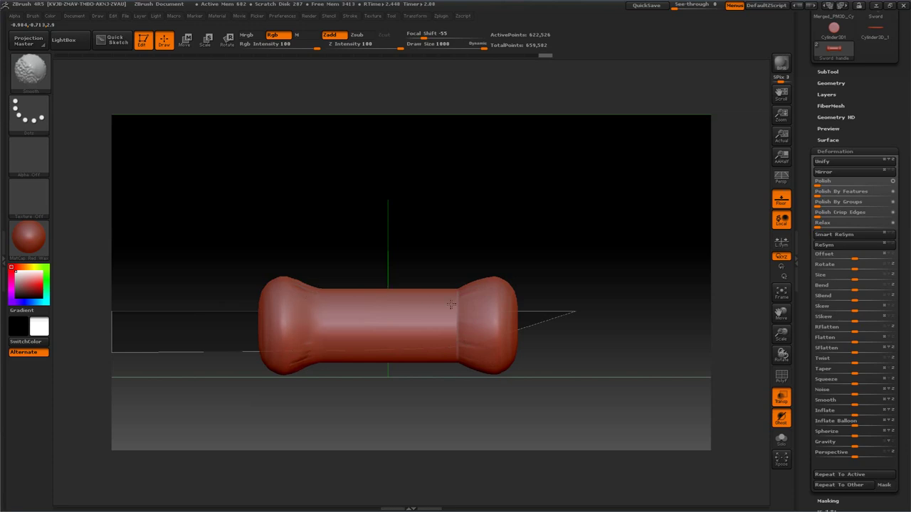
mouse_move(341, 180)
left_mouse_down()
mouse_move(339, 339)
mouse_move(341, 301)
left_mouse_up()
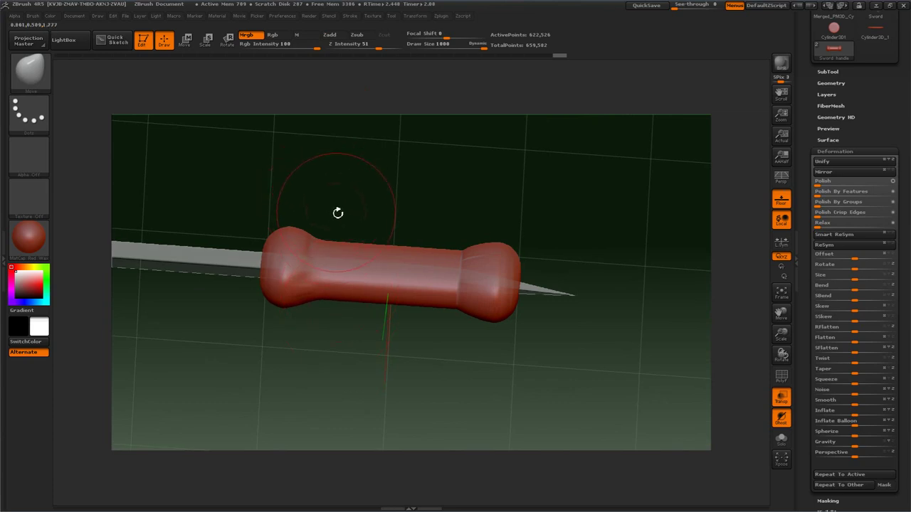
Activate radial symmetry around the Z axis only, with X symmetry off, for smoothing around the handle.
left_click(418, 17)
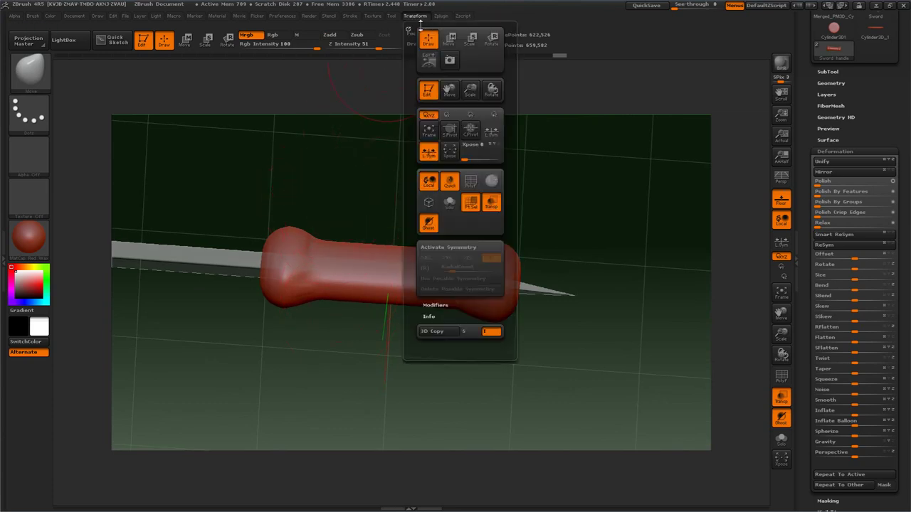
left_click(431, 247)
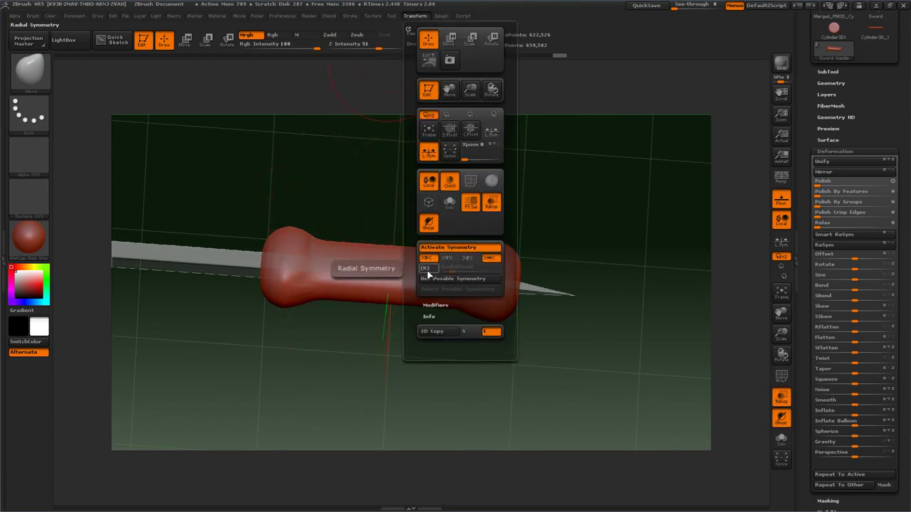
left_click(427, 268)
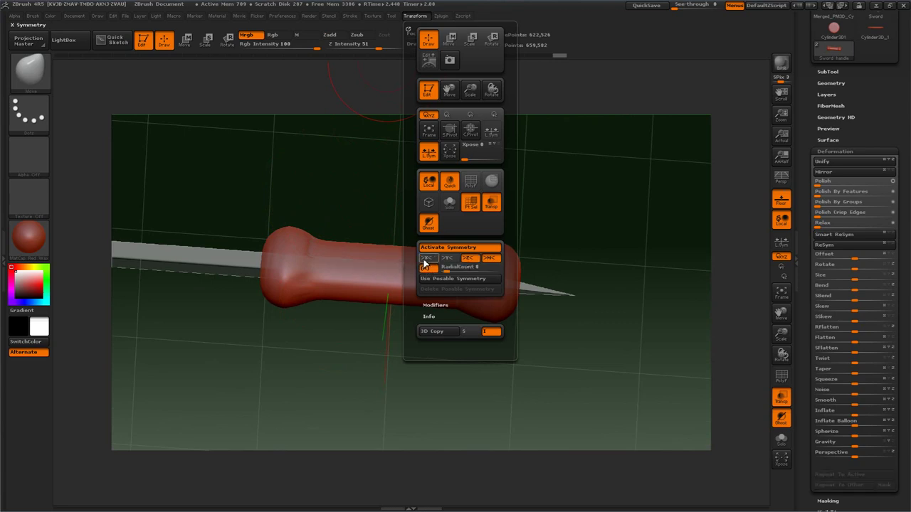
key("shift")
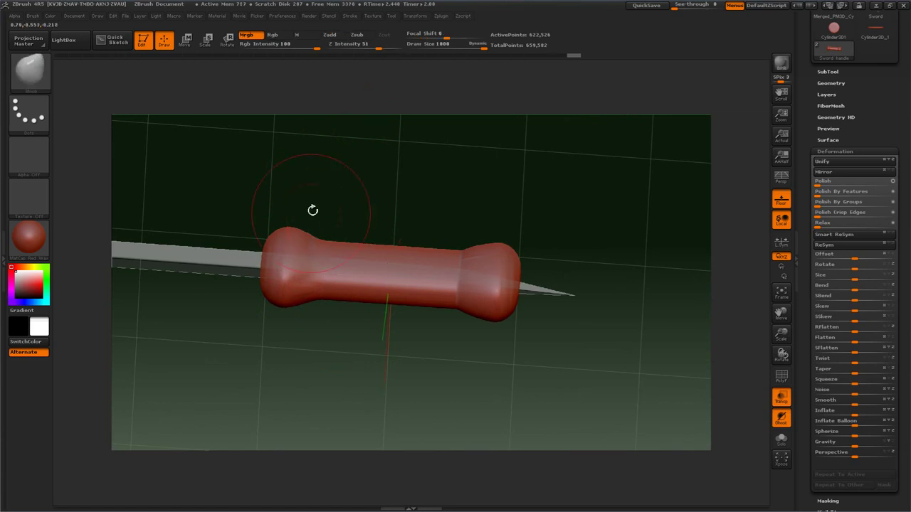
left_click_drag(311, 209, 366, 159)
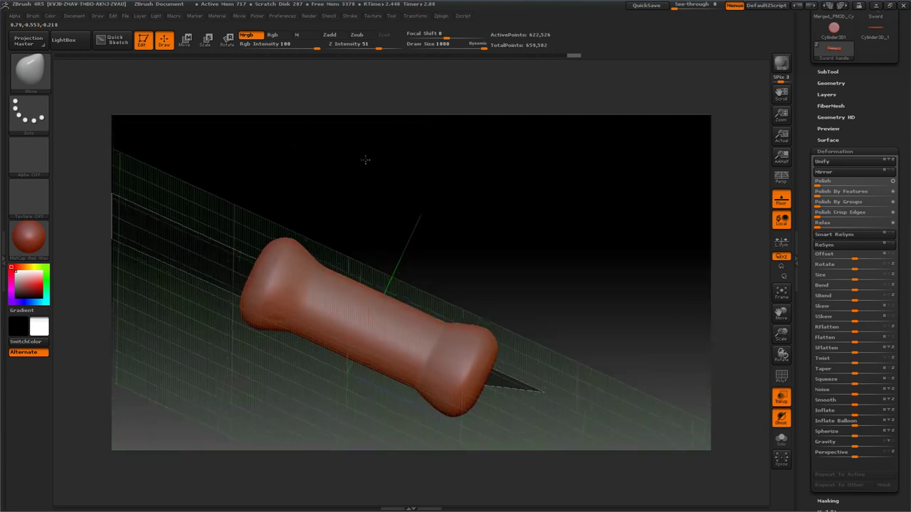
Smooth the flared end of the handle where it meets the grip and hide the floor grid.
key("shift")
left_click_drag(288, 321, 291, 324, "shift")
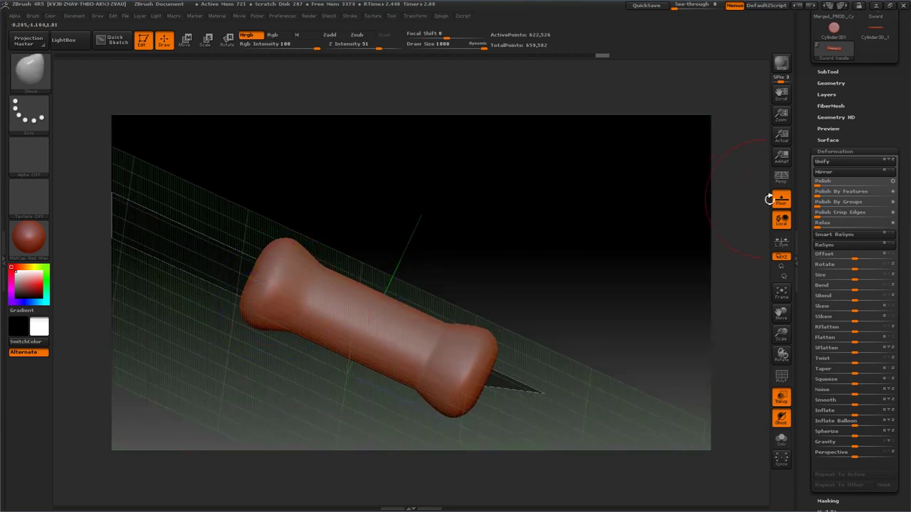
left_click(781, 199)
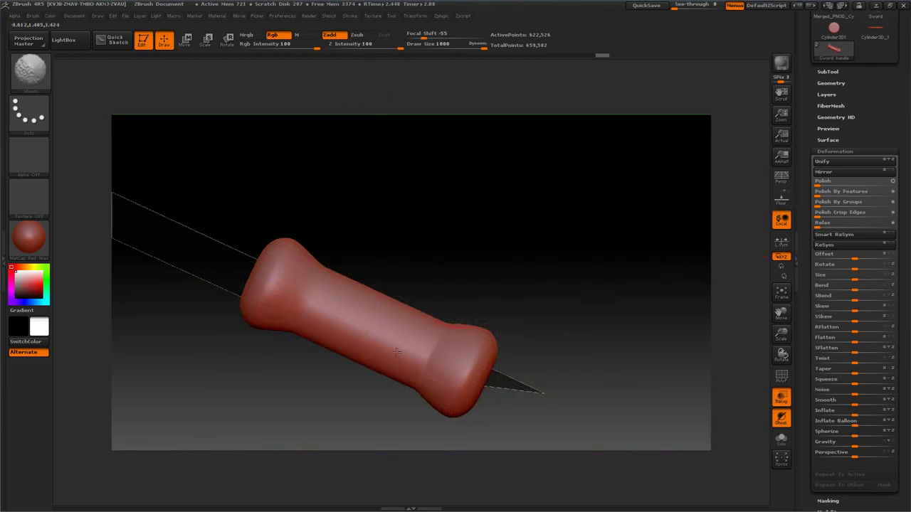
mouse_move(429, 209)
left_mouse_down()
mouse_move(382, 214)
mouse_move(333, 257)
left_mouse_up()
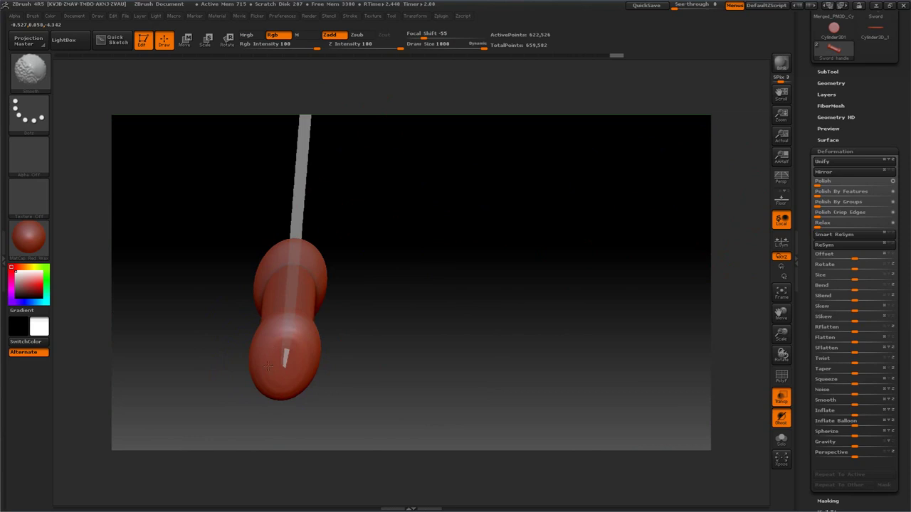
mouse_move(439, 252)
left_mouse_down("shift")
mouse_move(472, 257)
mouse_move(386, 207)
left_mouse_up("shift")
left_click_drag(349, 246, 576, 218, "alt")
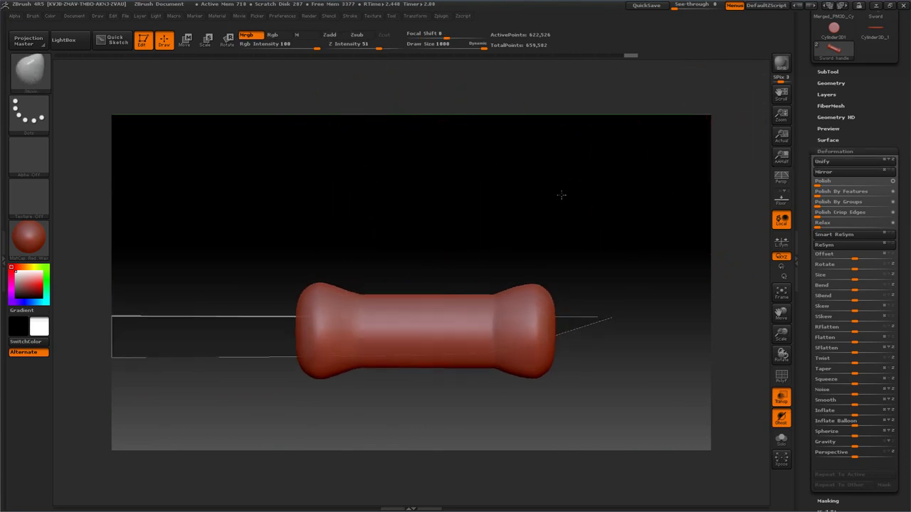
left_click_drag(561, 195, 538, 179)
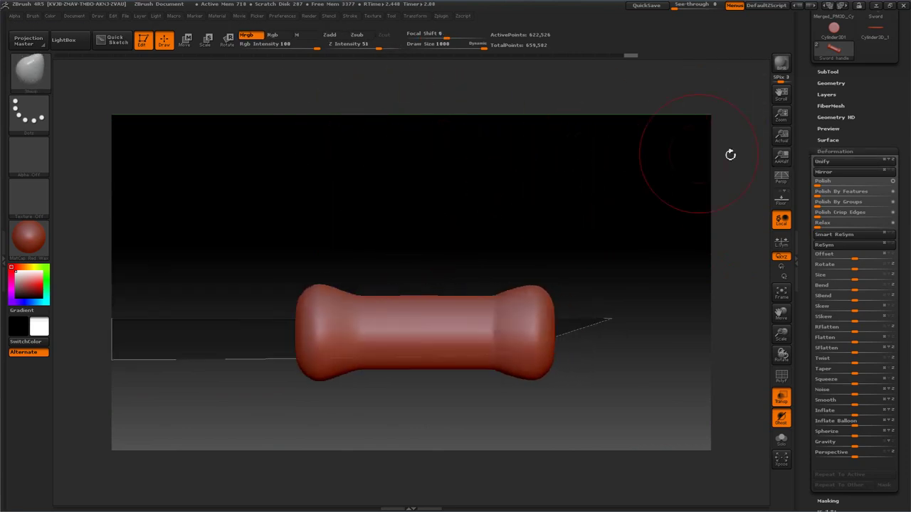
Switch the handle's material from the red wax to BasicMaterial.
left_click(811, 150)
left_click_drag(599, 171, 591, 181)
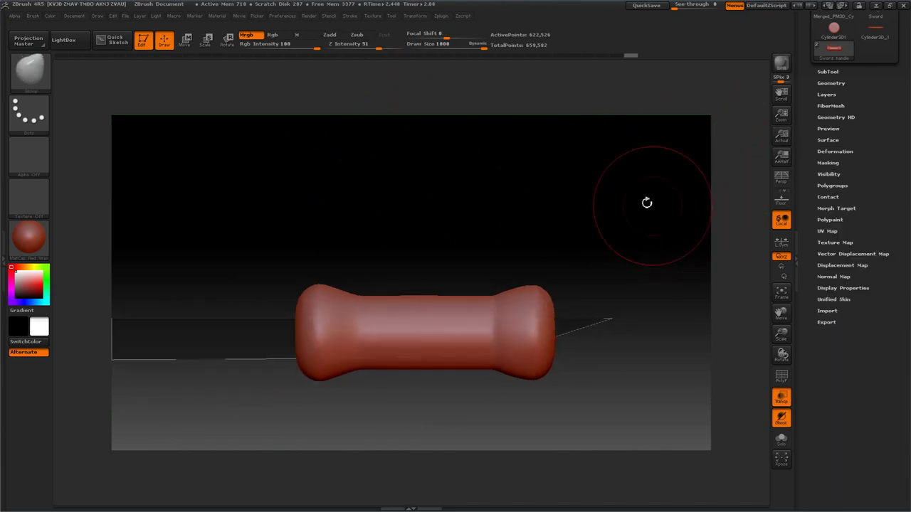
left_click(31, 239)
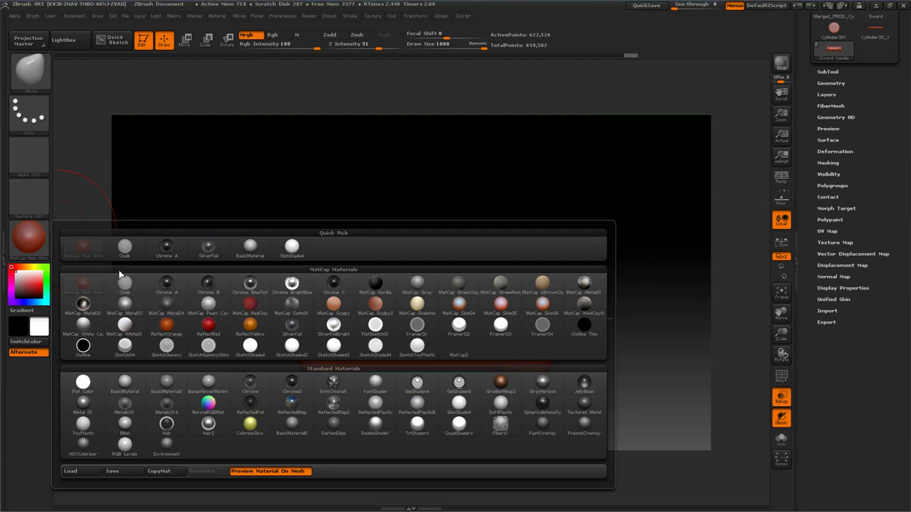
left_click(126, 383)
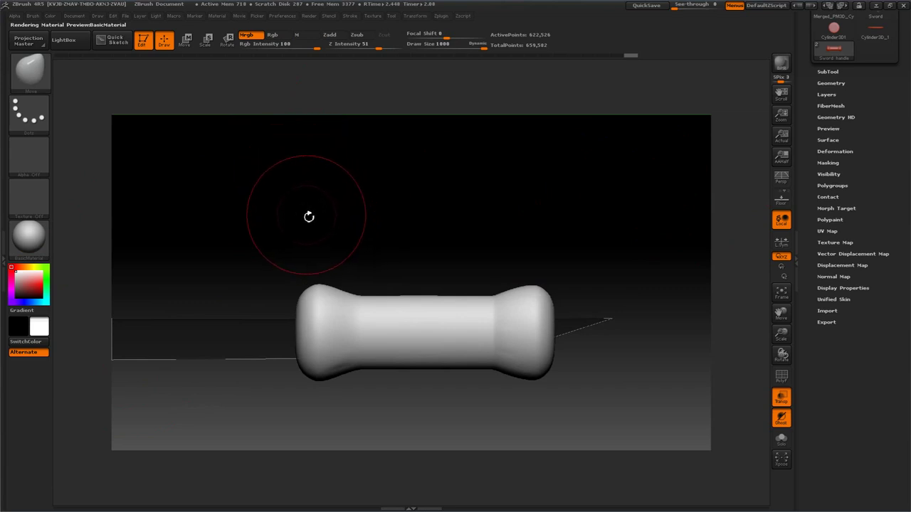
Select the brown leather image as the texture, show it in Spotlight and position it over the handle for painting.
left_click(371, 17)
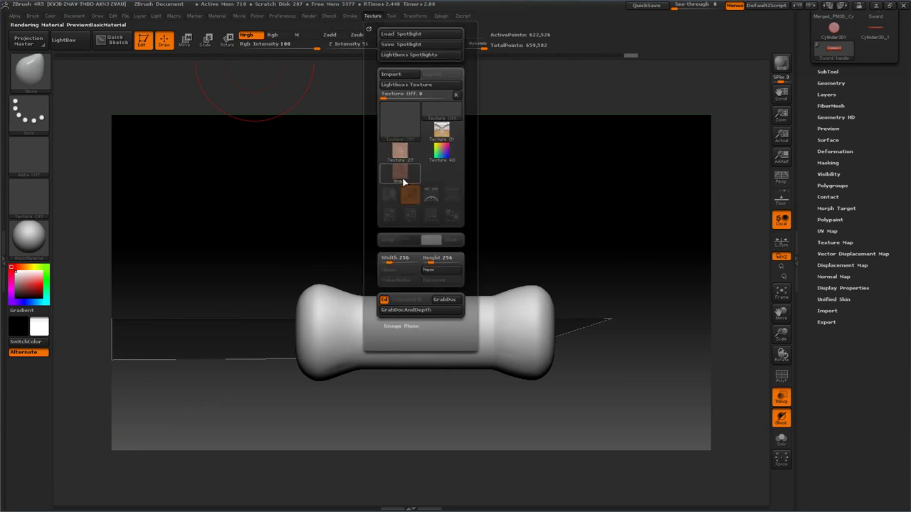
mouse_move(401, 178)
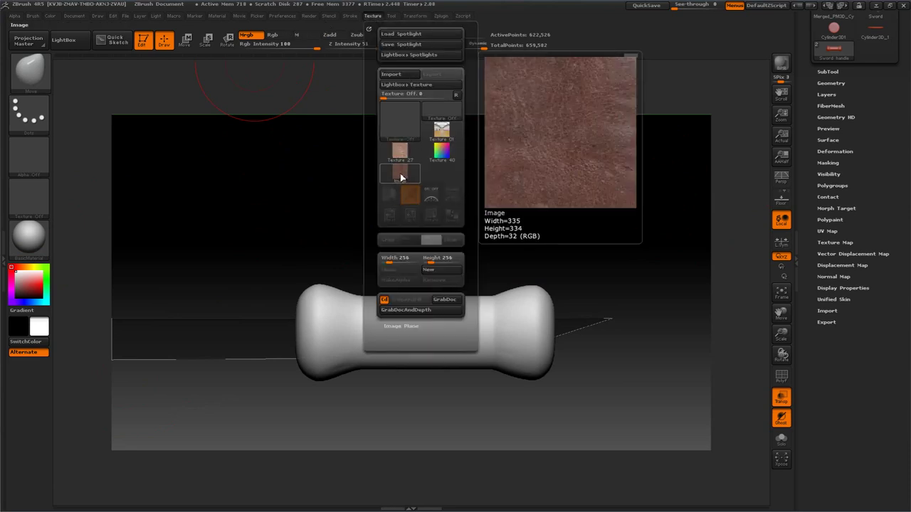
left_click(399, 173)
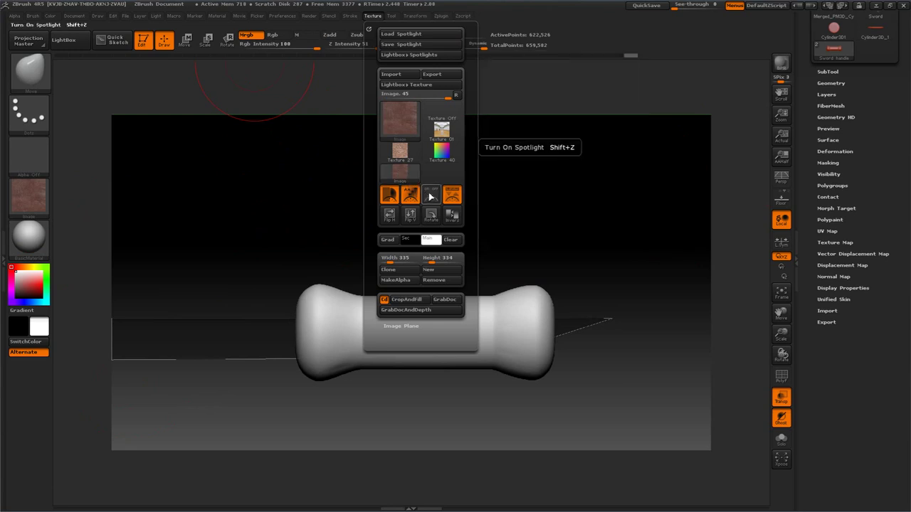
left_click(431, 196)
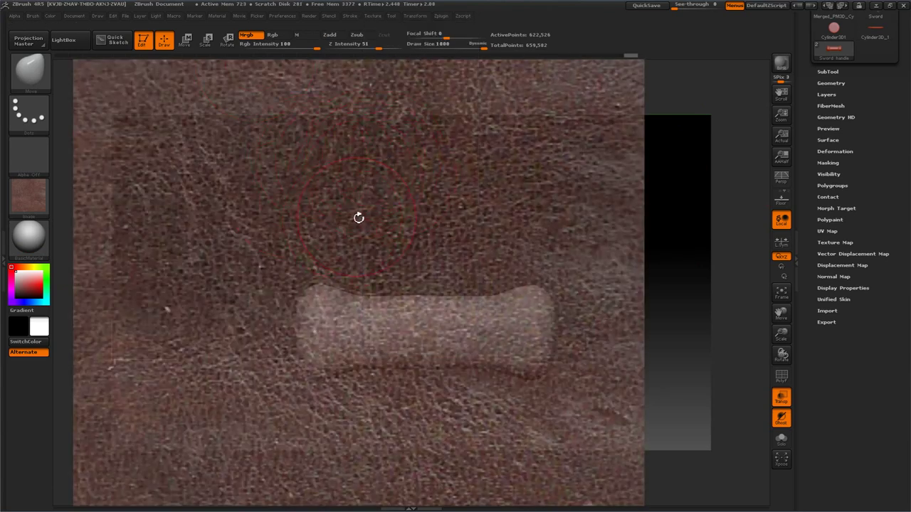
key("z")
left_click_drag(195, 270, 227, 284)
key("z")
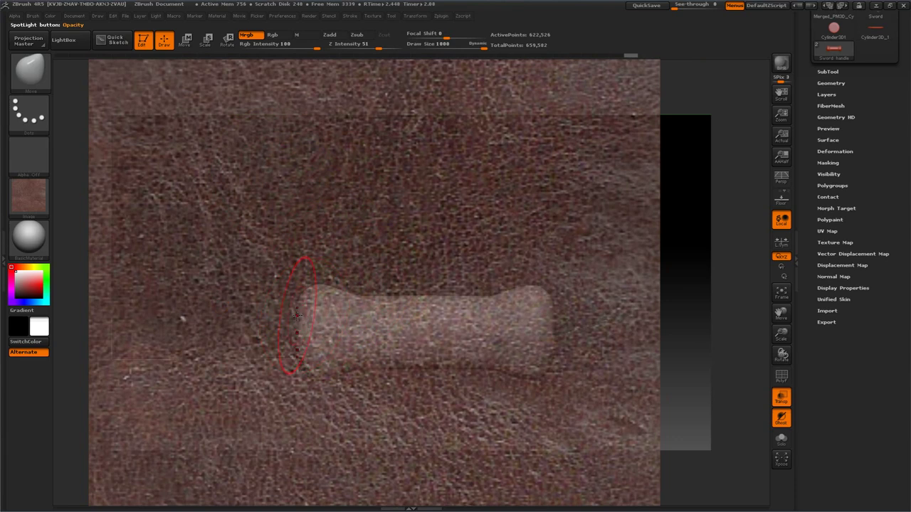
Try to paint the leather texture onto the handle with the Move brush.
left_click_drag(306, 315, 374, 309)
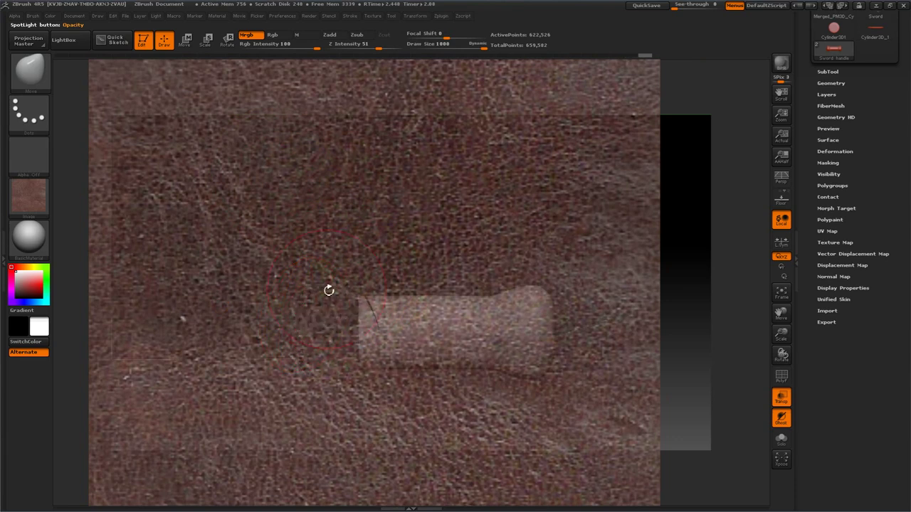
key("z")
key("z")
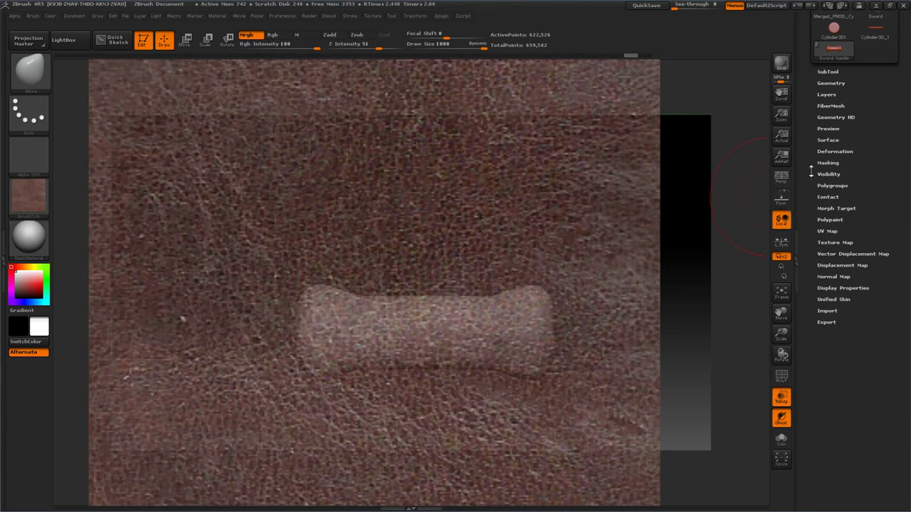
left_click(824, 163)
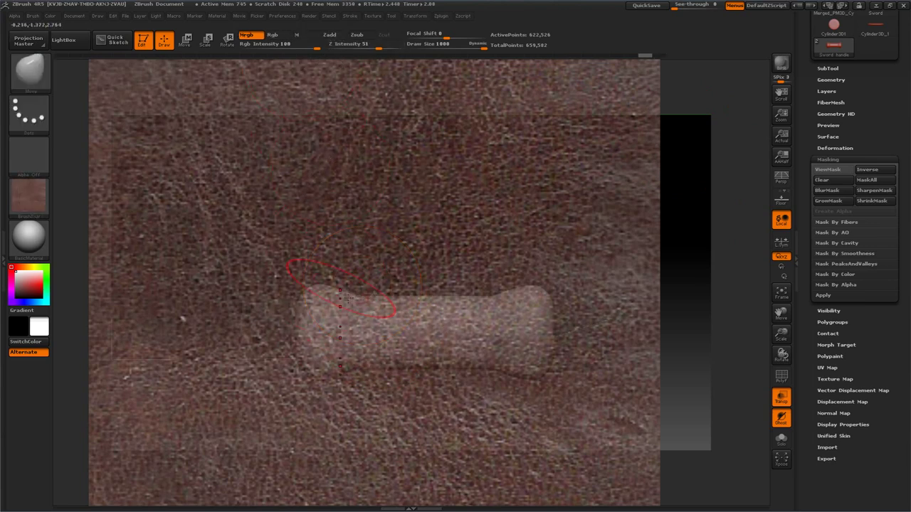
left_click_drag(349, 322, 373, 321)
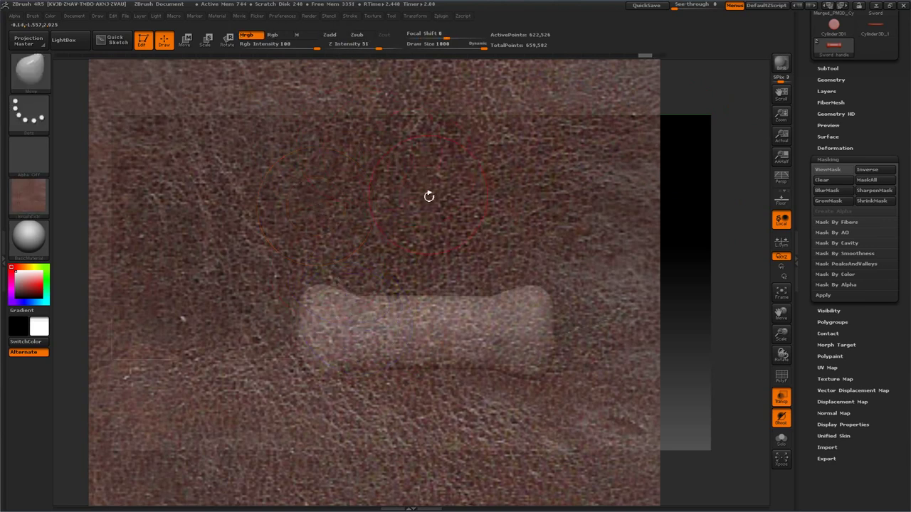
key("shift+z")
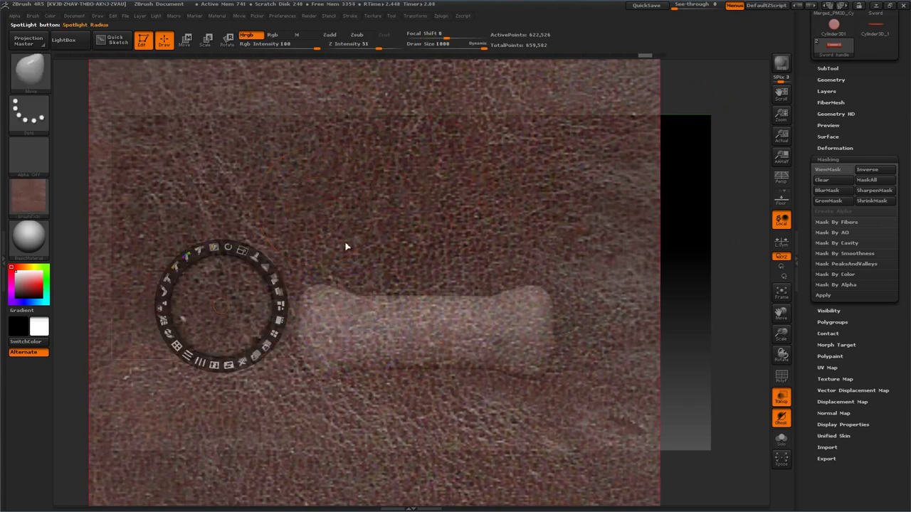
key("z")
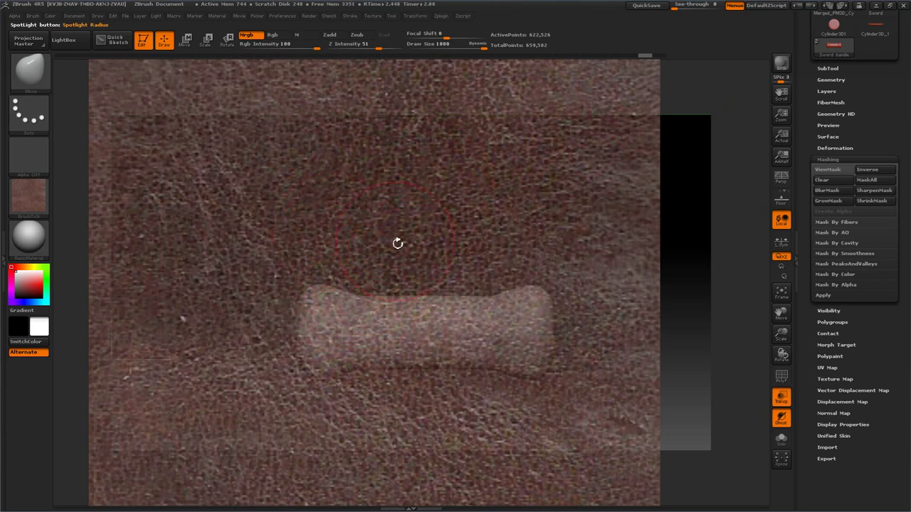
Set the brush to apply Rgb colour only and deactivate symmetry.
left_click(276, 36)
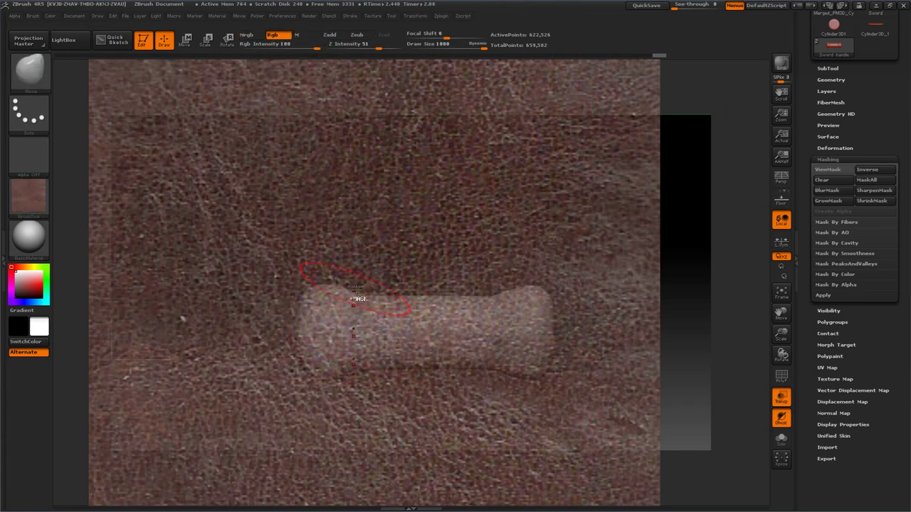
left_click(413, 16)
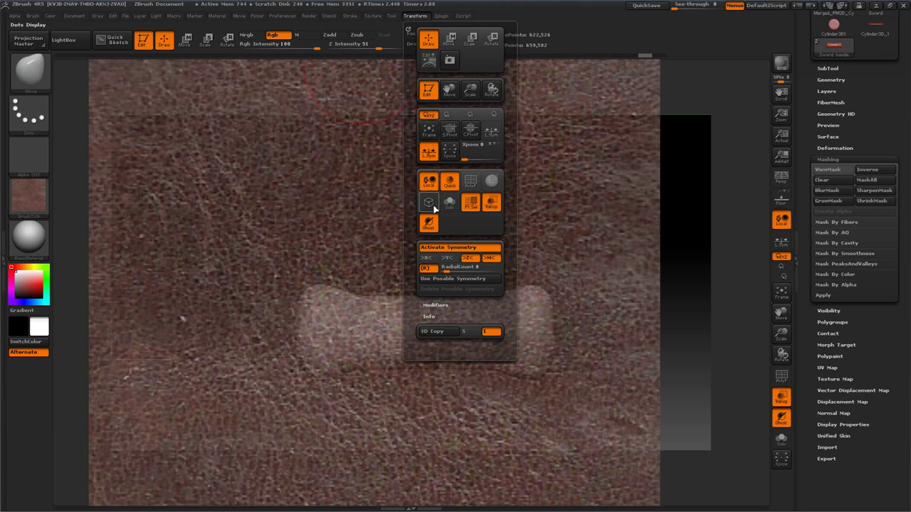
left_click(453, 251)
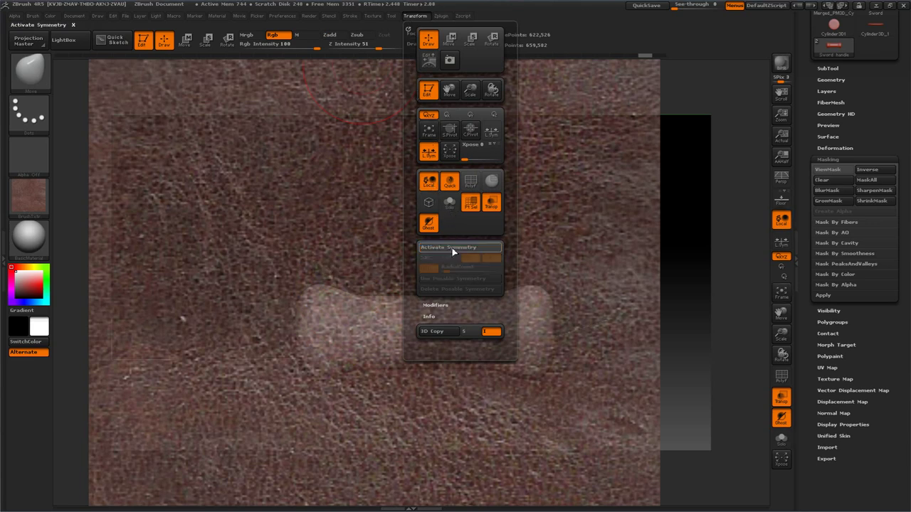
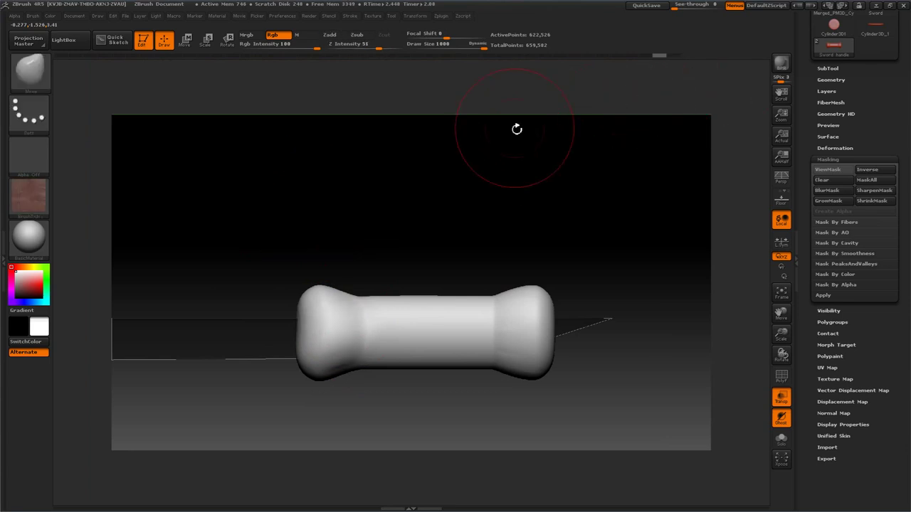
Choose Smooth as the smoothing brush and Standard as the active sculpting brush.
key("b")
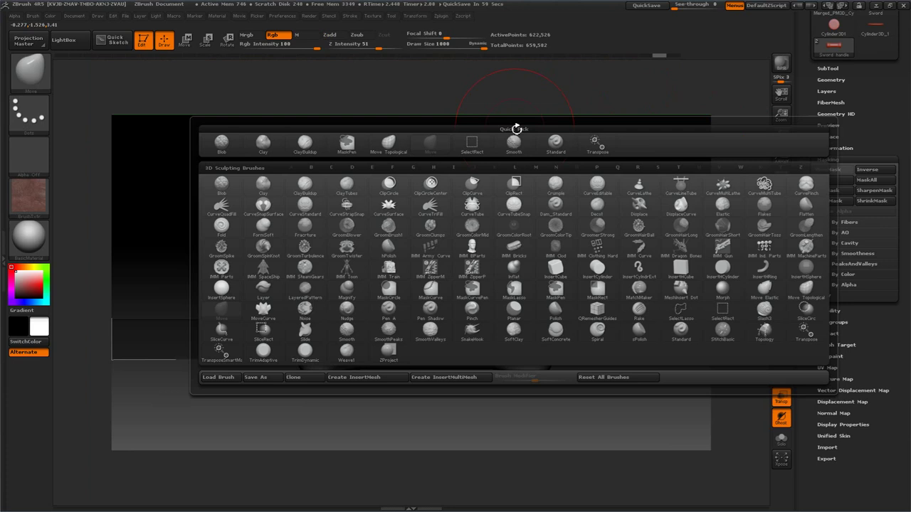
key("s")
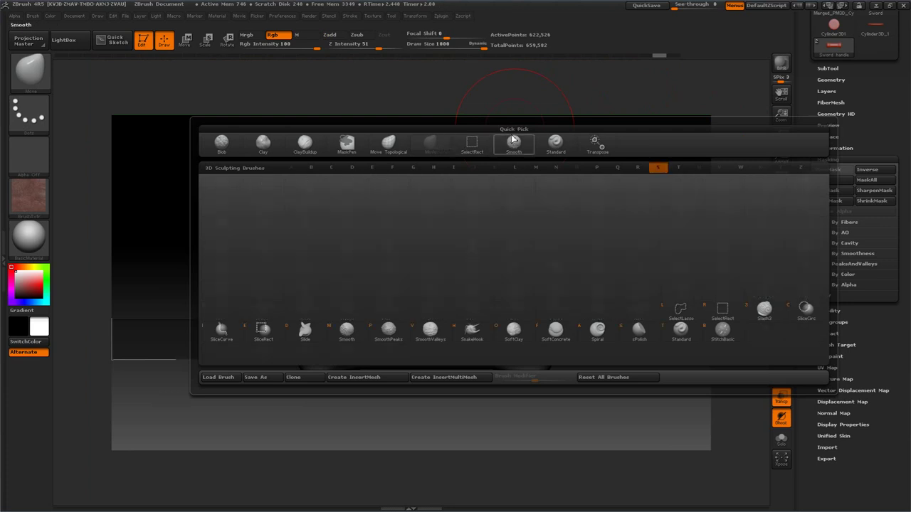
left_click(513, 142)
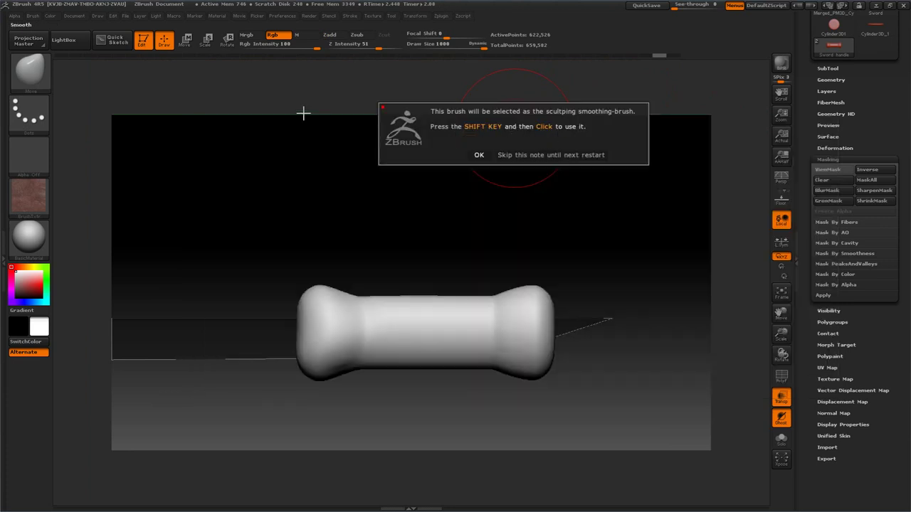
left_click(479, 155)
key("b")
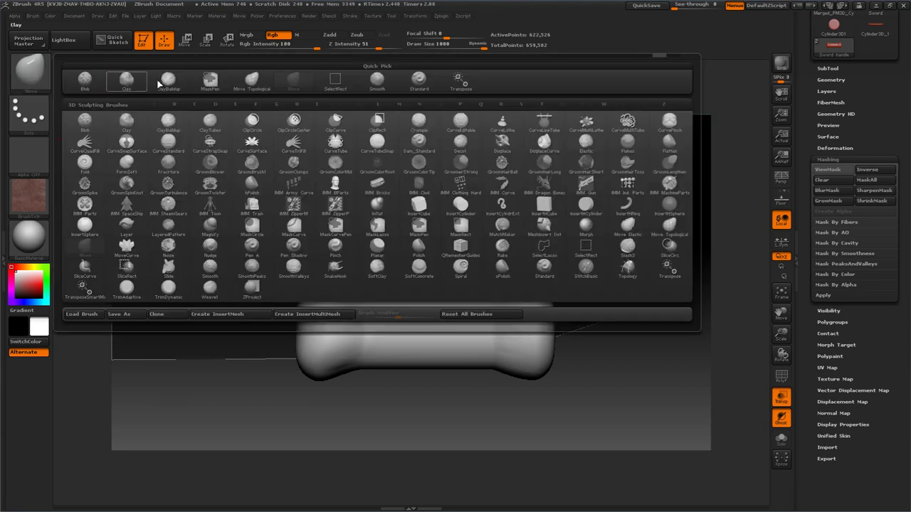
left_click(424, 84)
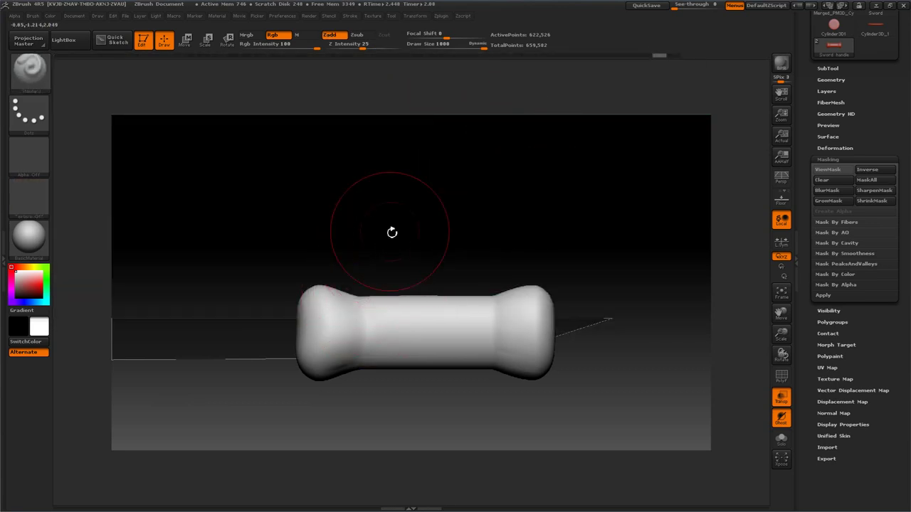
Project the Spotlight leather texture over the whole visible side of the handle, with the Standard brush set to Mrgb and Zadd off.
key("shift+z")
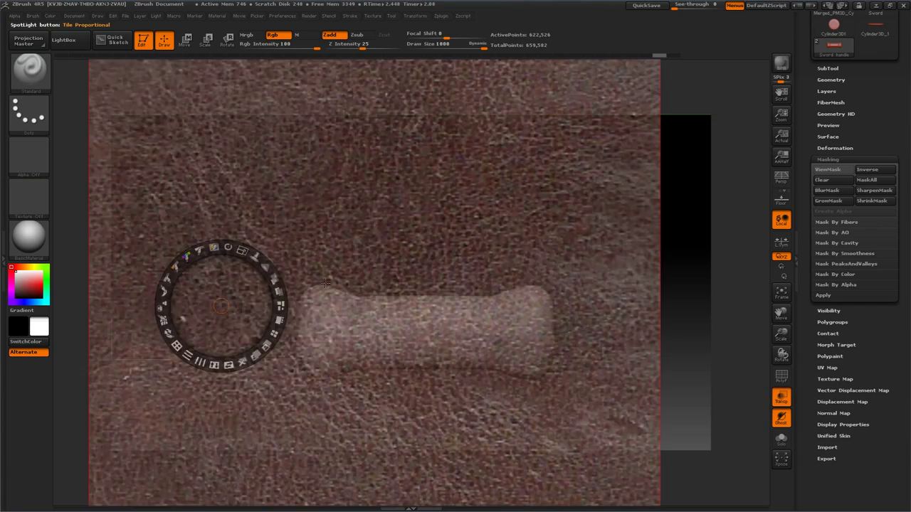
left_click(413, 16)
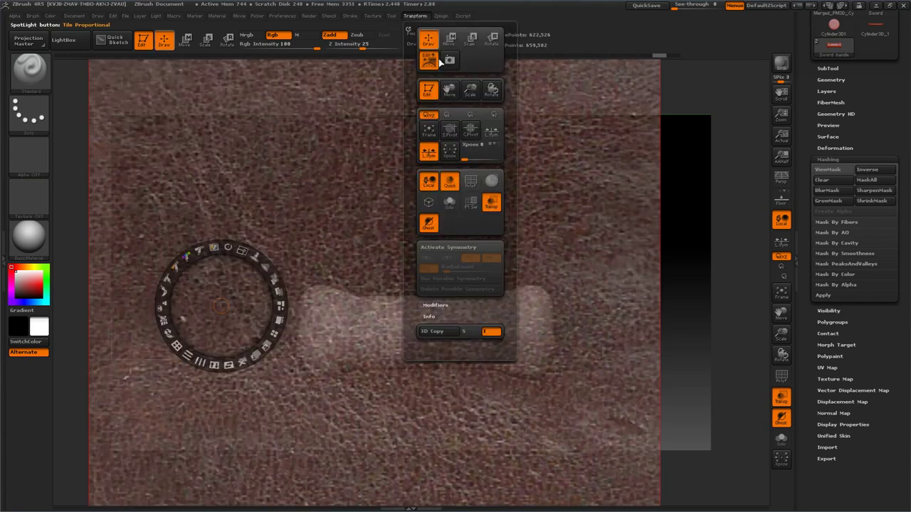
left_click(443, 251)
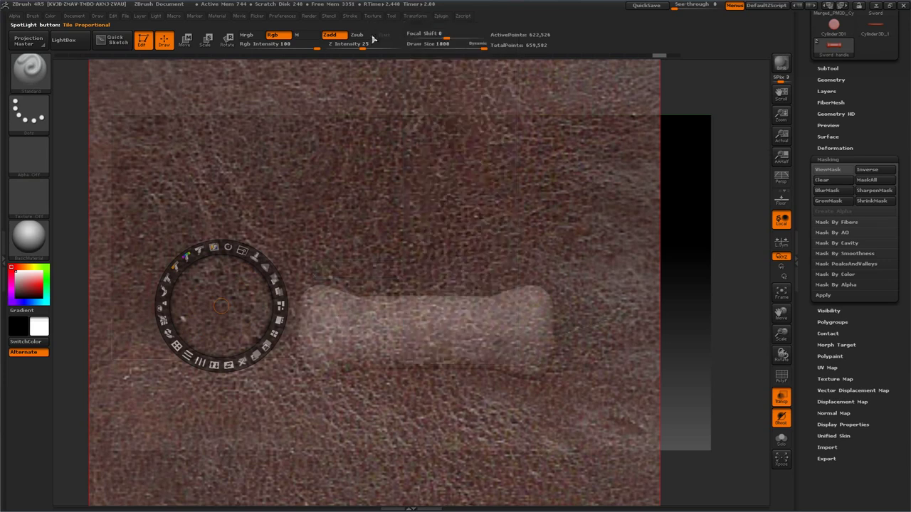
key("z")
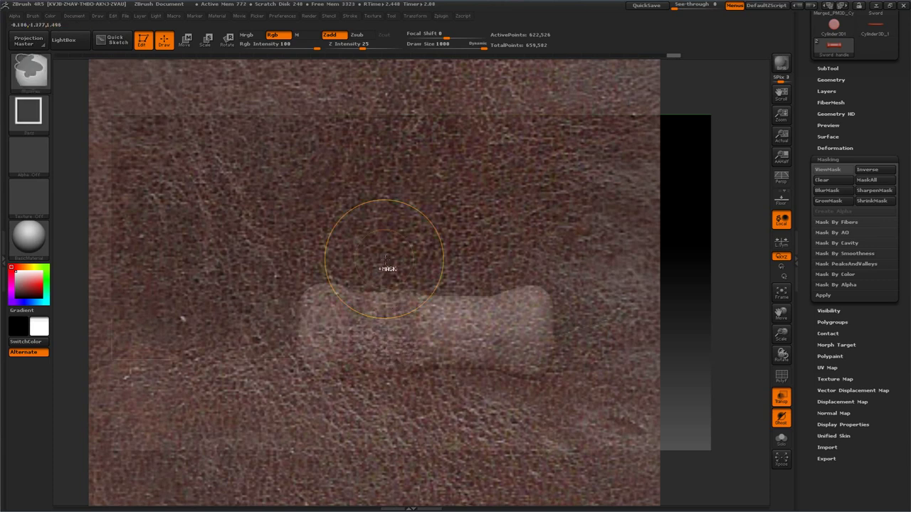
key("ctrl+z")
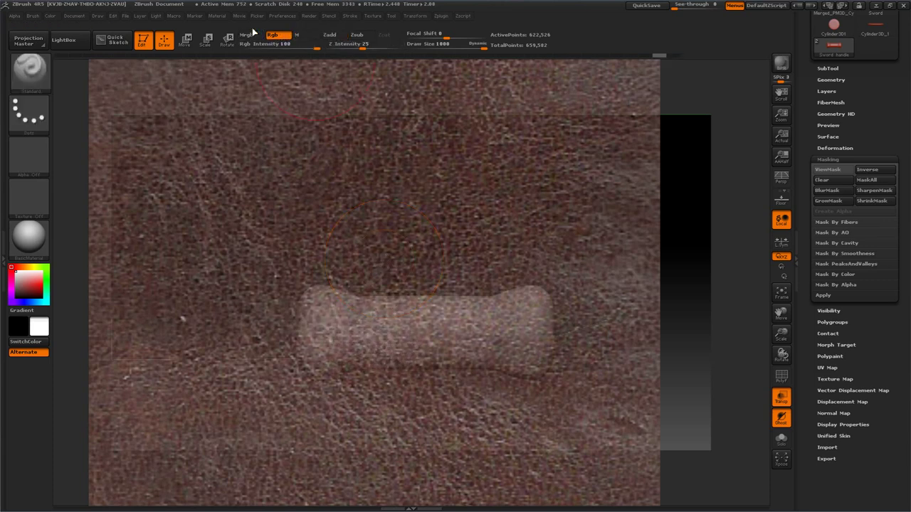
left_click(246, 37)
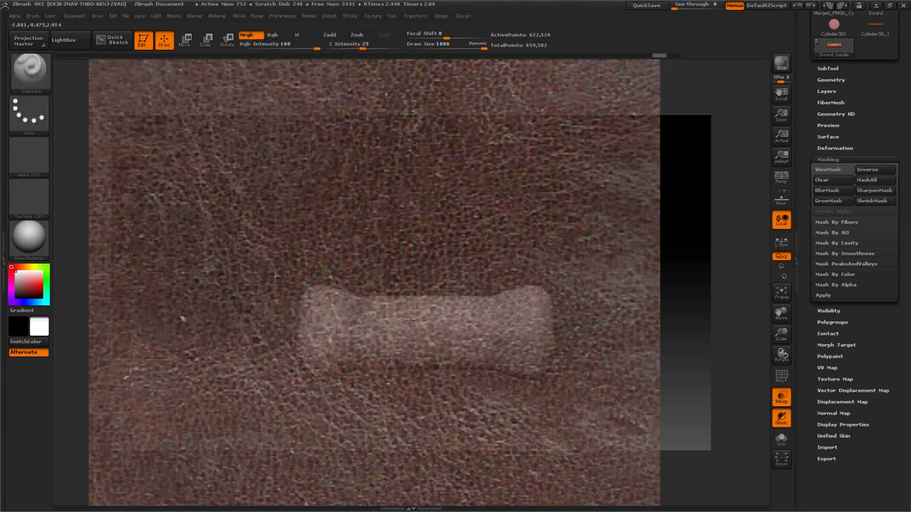
mouse_move(409, 322)
left_mouse_down()
mouse_move(545, 324)
mouse_move(282, 325)
left_mouse_up()
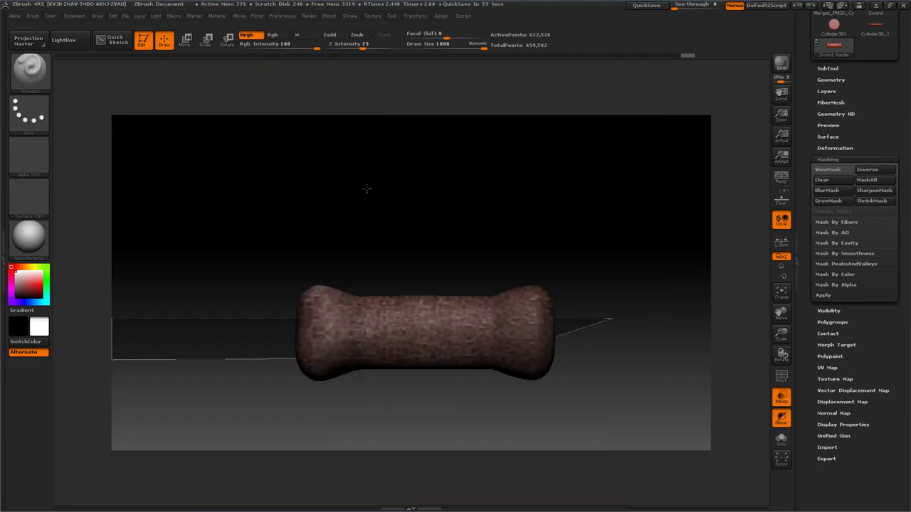
Append the Cylinder3D1 mesh to the sword as a new subtool and check its position inside the handle with transparency toggled.
mouse_move(365, 187)
left_mouse_down()
mouse_move(278, 187)
mouse_move(358, 181)
mouse_move(345, 175)
mouse_move(356, 187)
mouse_move(356, 179)
left_mouse_up()
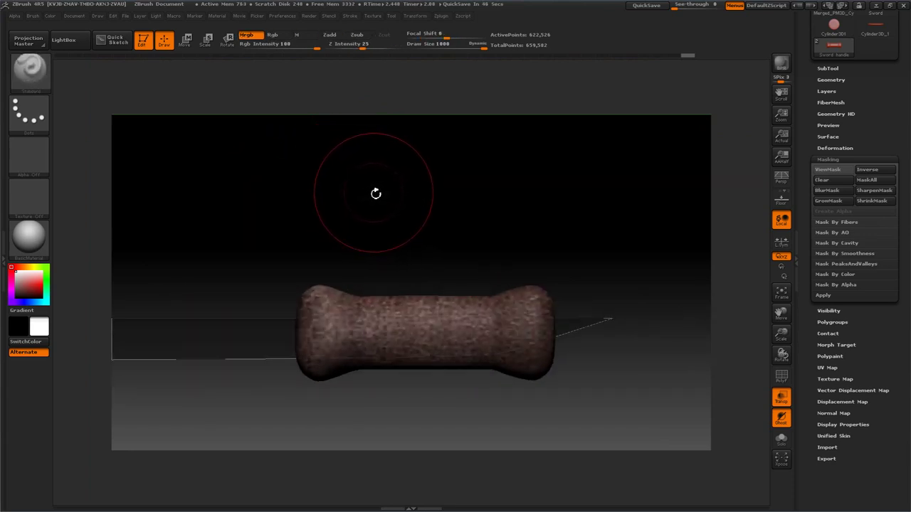
left_click_drag(811, 98, 811, 166)
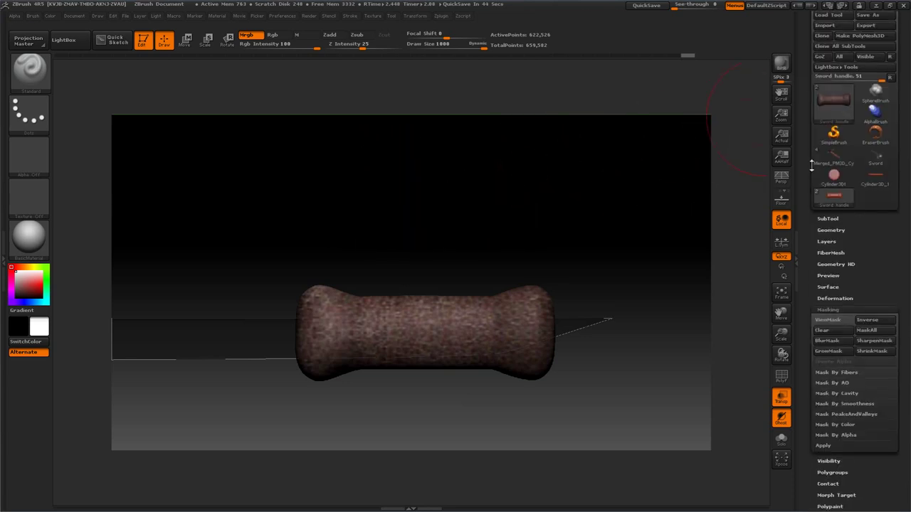
scroll(811, 166, "up", 1)
mouse_move(620, 178)
left_mouse_down()
mouse_move(551, 195)
mouse_move(603, 178)
left_mouse_up()
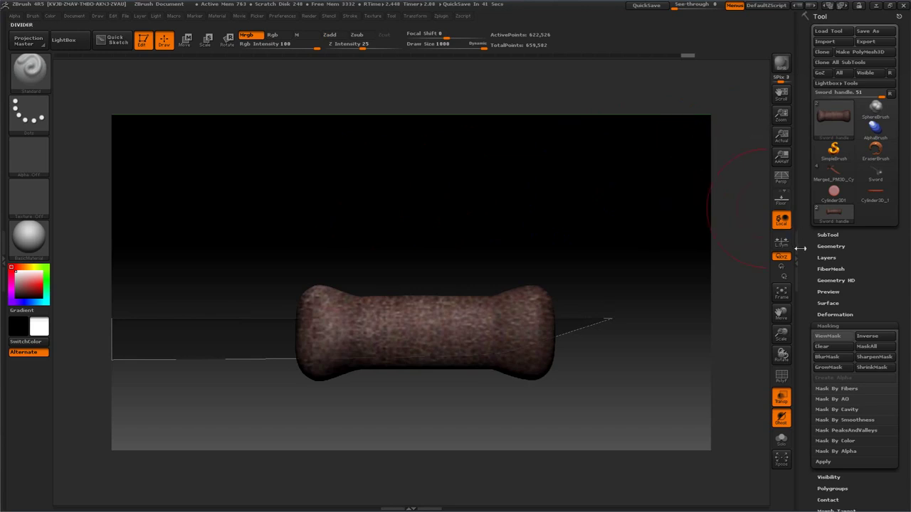
left_click(826, 235)
scroll(834, 271, "down", 3)
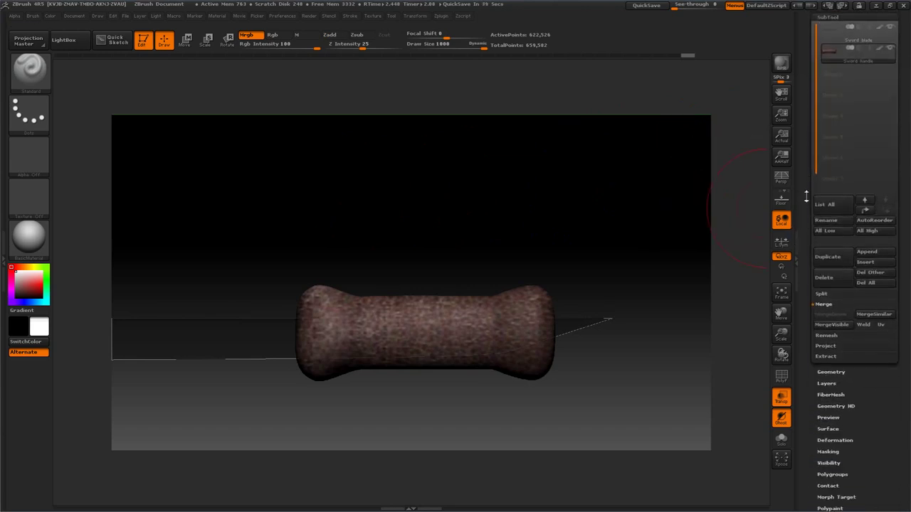
left_click(866, 252)
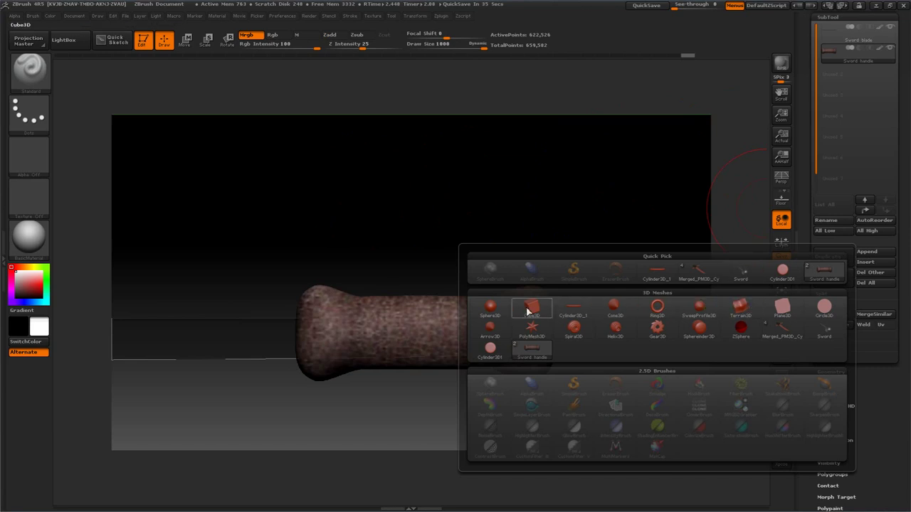
mouse_move(540, 322)
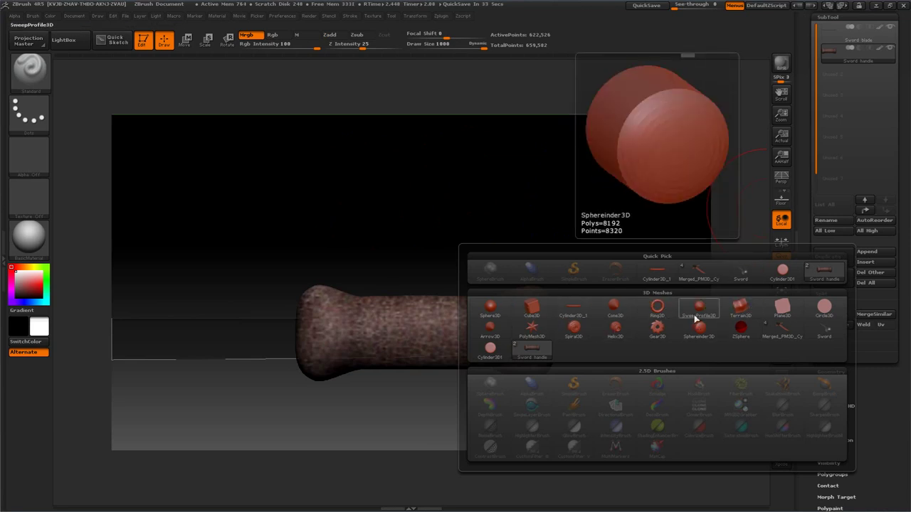
left_click(490, 349)
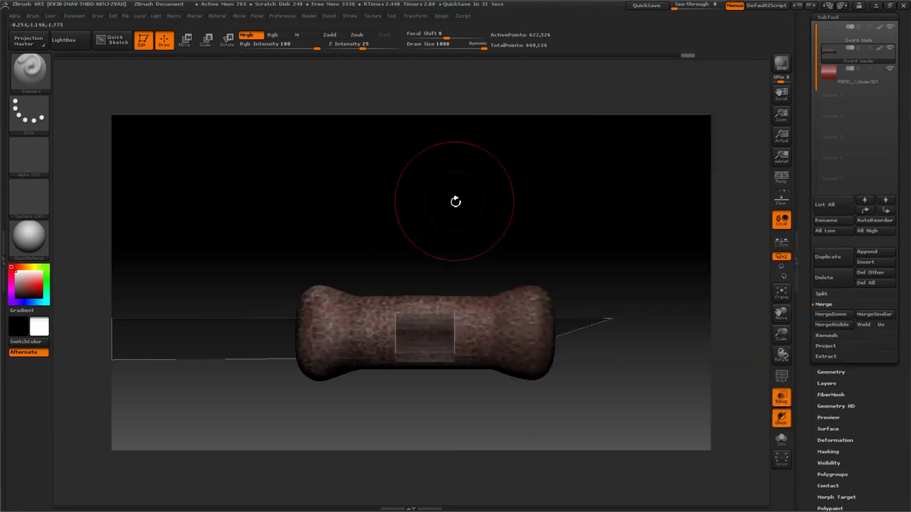
left_click(782, 401)
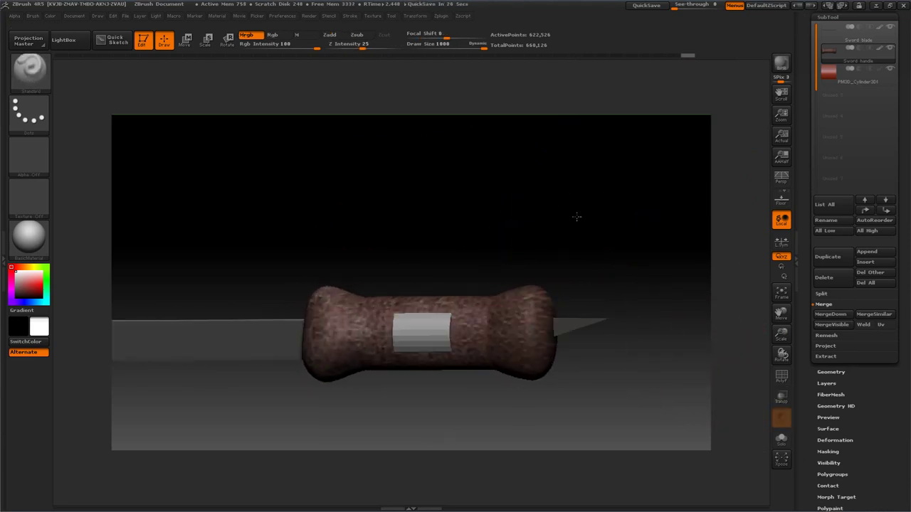
left_click(782, 397)
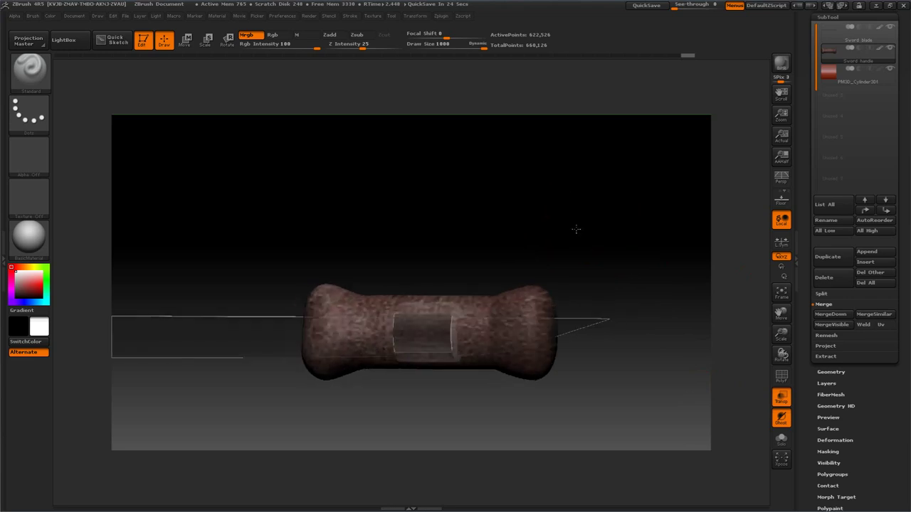
Select the appended cylinder subtool and enlarge it with the Size deformation until it is clearly wider than the handle.
left_click_drag(805, 221, 806, 259)
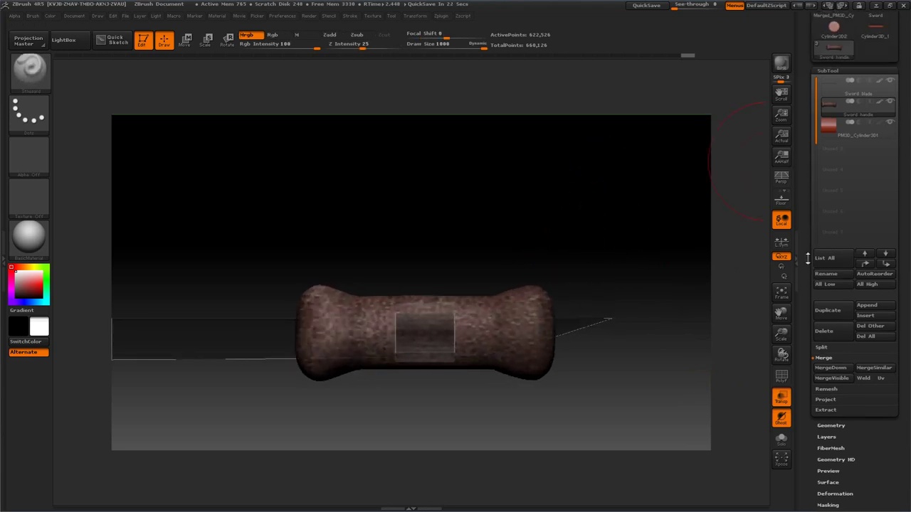
left_click(829, 137)
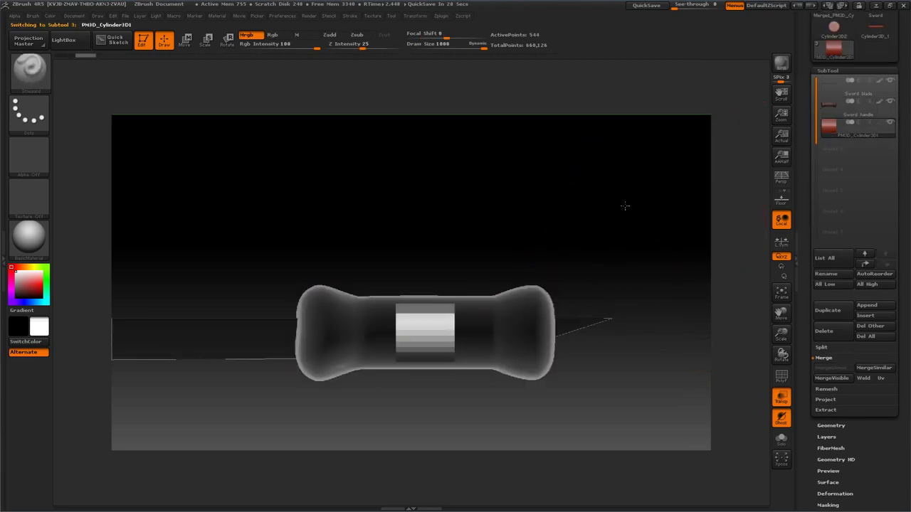
scroll(808, 291, "down", 3)
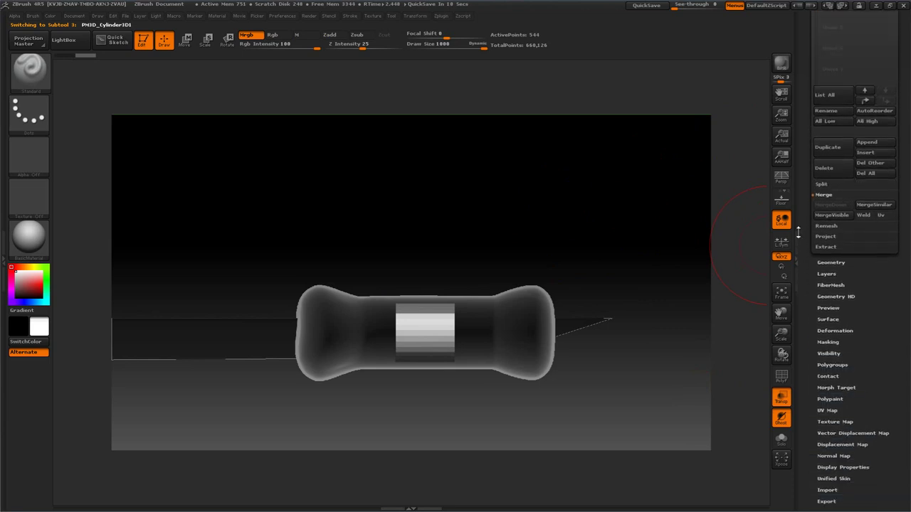
scroll(797, 233, "down", 1)
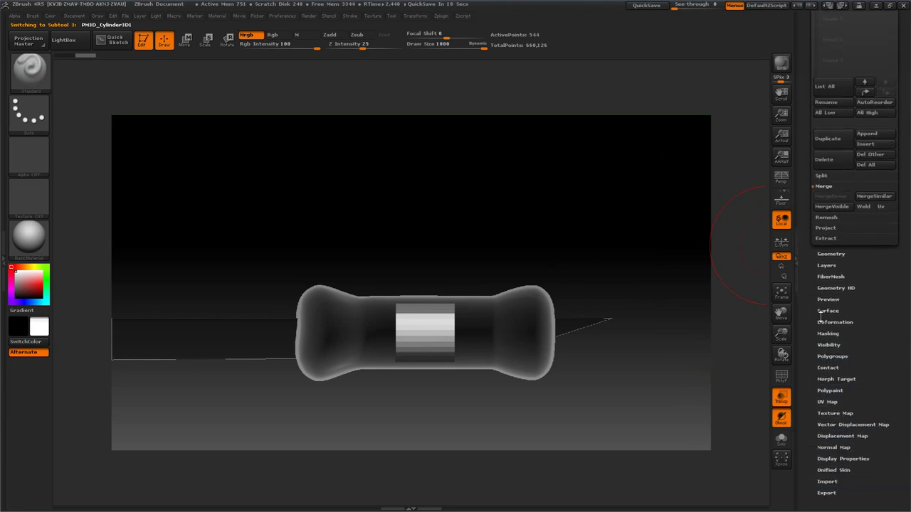
scroll(811, 298, "down", 3)
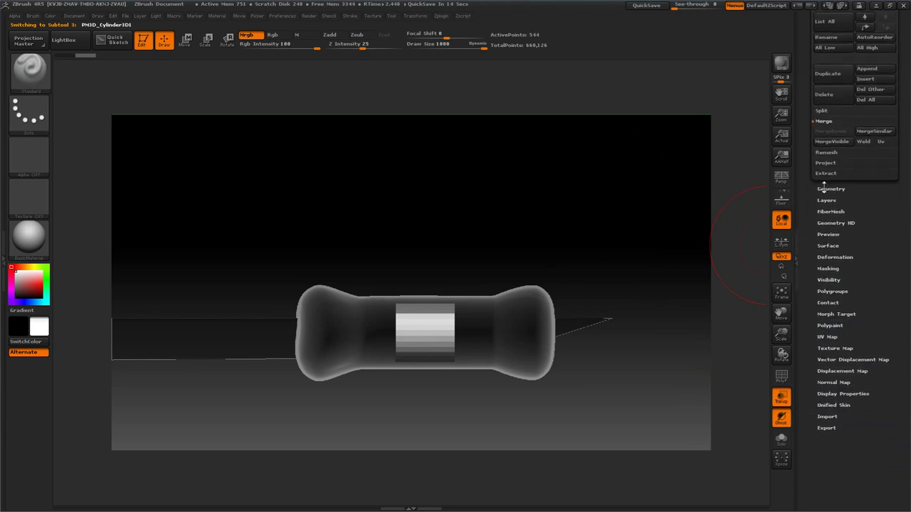
left_click(829, 257)
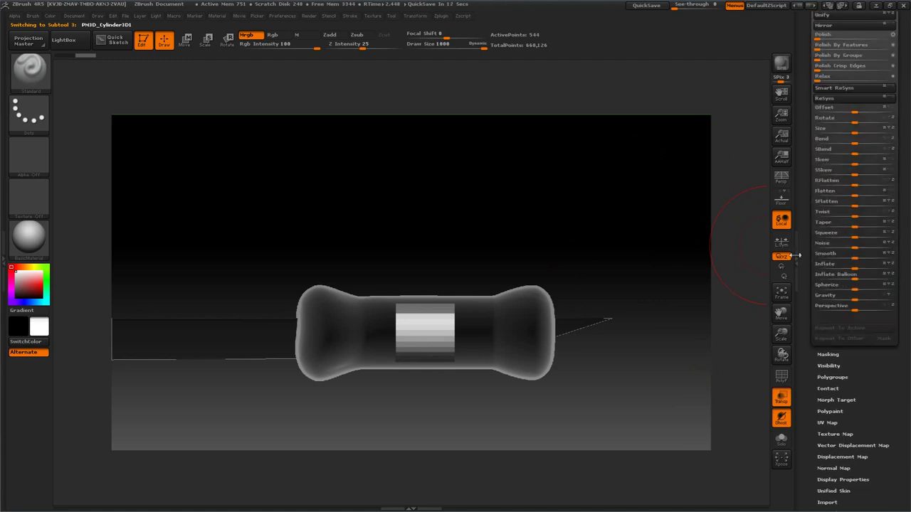
left_click_drag(854, 129, 886, 129)
left_click_drag(867, 129, 889, 129)
mouse_move(647, 140)
left_mouse_down()
mouse_move(664, 142)
mouse_move(647, 139)
left_mouse_up()
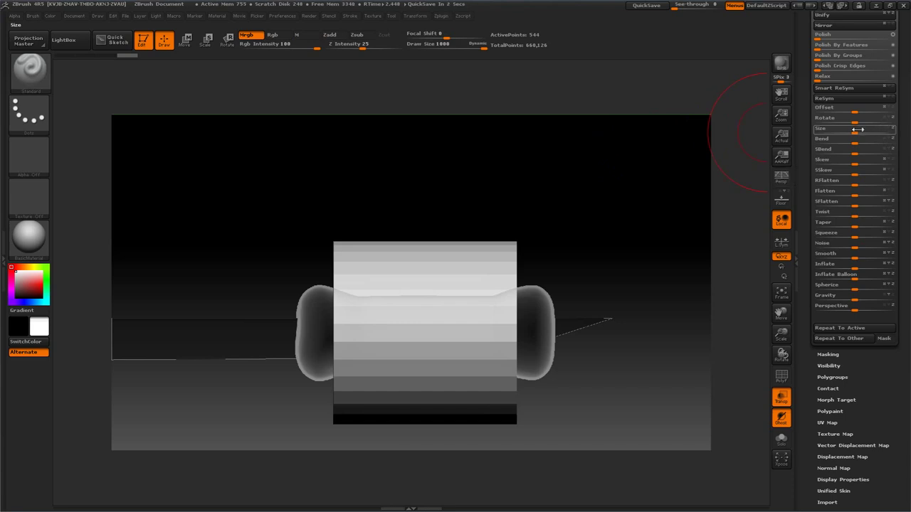
Reduce the cylinder's Size along Z only, flattening it into a thin disc across the handle.
left_click_drag(857, 130, 825, 131)
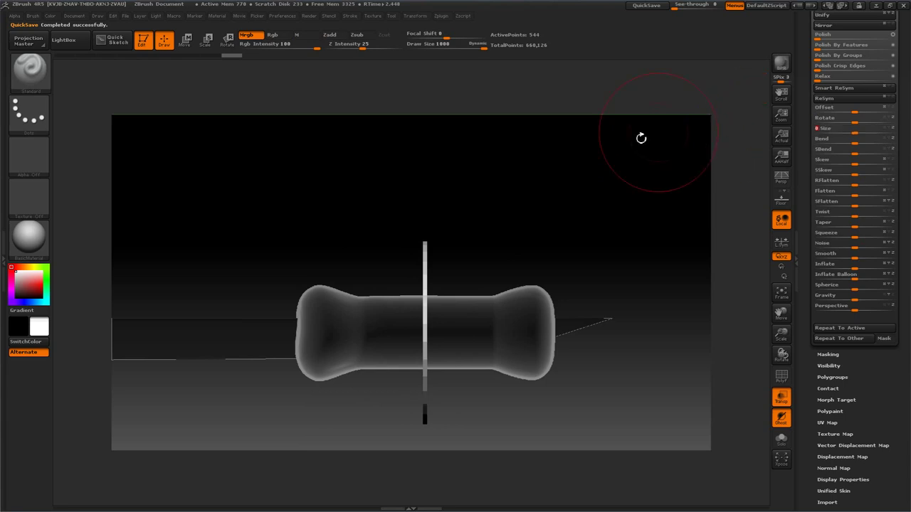
left_click_drag(640, 136, 716, 144)
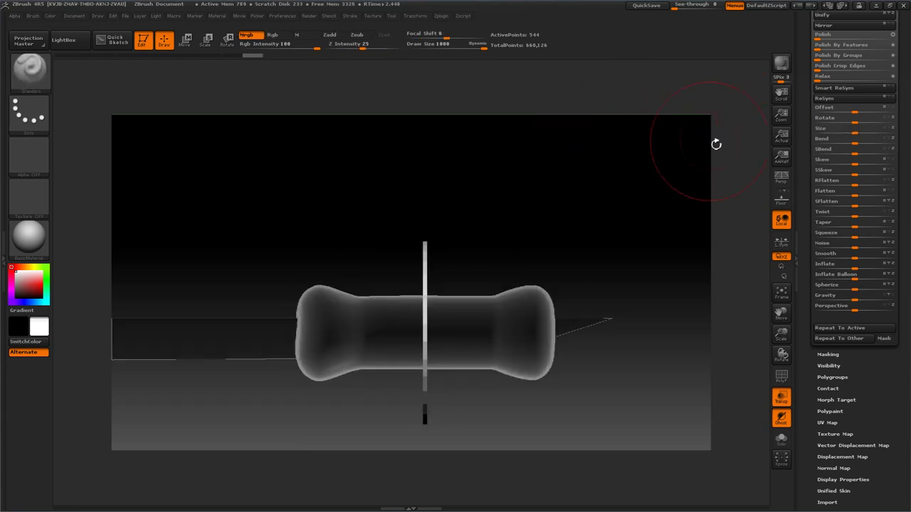
left_click_drag(810, 347, 806, 304)
left_click_drag(531, 195, 609, 189)
Divide the disc's geometry and convert it with DynaMesh at resolution 256.
left_click_drag(811, 327, 811, 501)
left_click(820, 137)
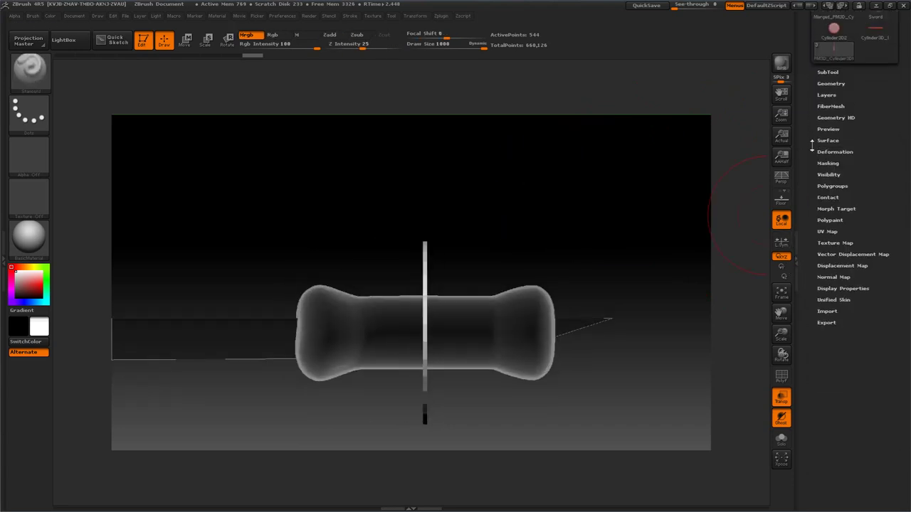
left_click(823, 106)
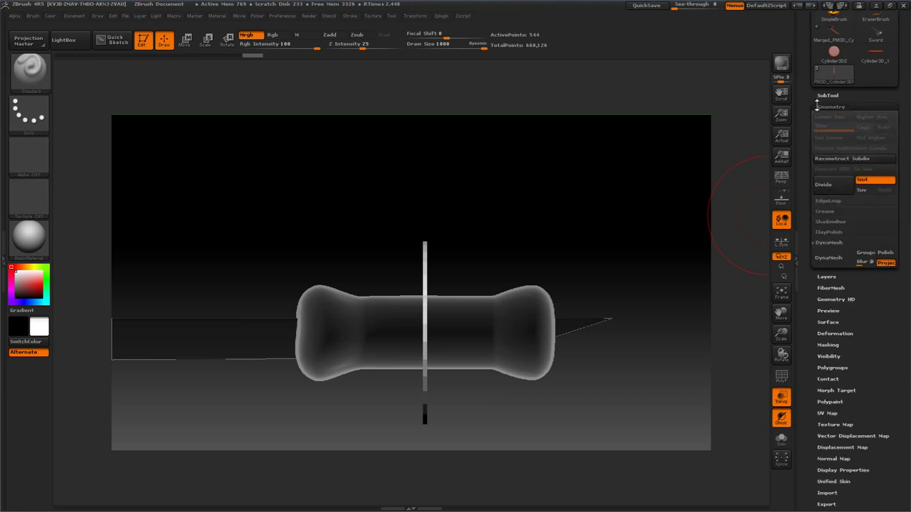
left_click(825, 188)
left_click(825, 191)
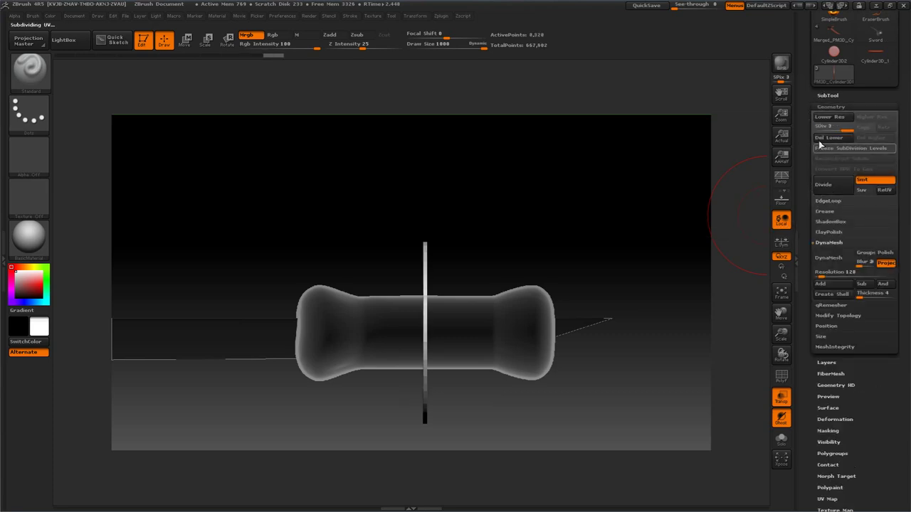
left_click_drag(630, 179, 604, 179, "shift")
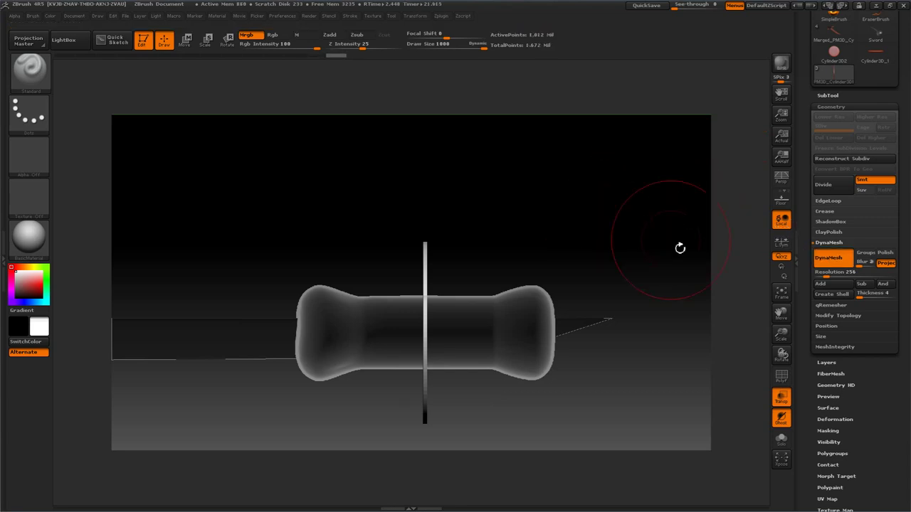
Inspect the disc's mesh density with the polyframe display, keeping the Standard brush active.
left_click(779, 378)
mouse_move(590, 228)
left_mouse_down()
mouse_move(609, 230)
mouse_move(582, 224)
left_mouse_up()
key("b")
key("s")
key("t")
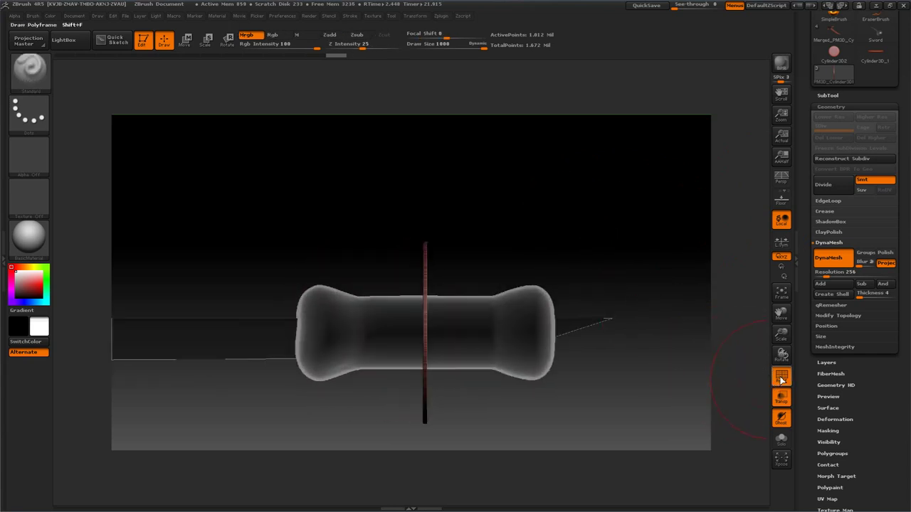
left_click(780, 378)
left_click_drag(602, 206, 665, 190)
Bend the disc into a domed hand guard with the Gravity deformation.
left_click(820, 106)
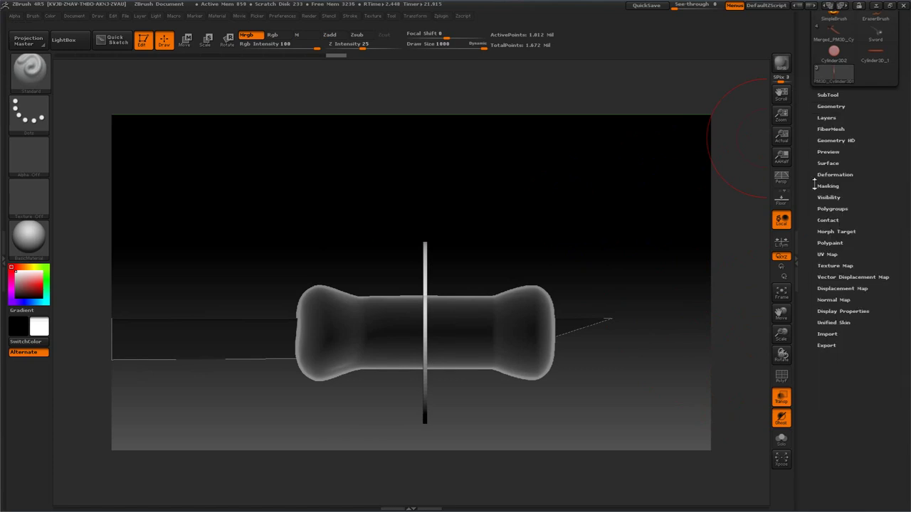
left_click(827, 174)
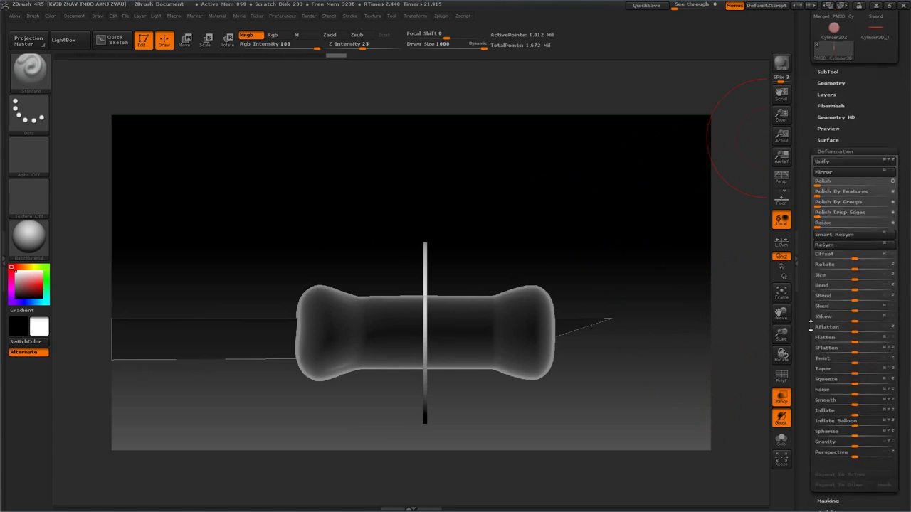
left_click_drag(808, 320, 805, 277)
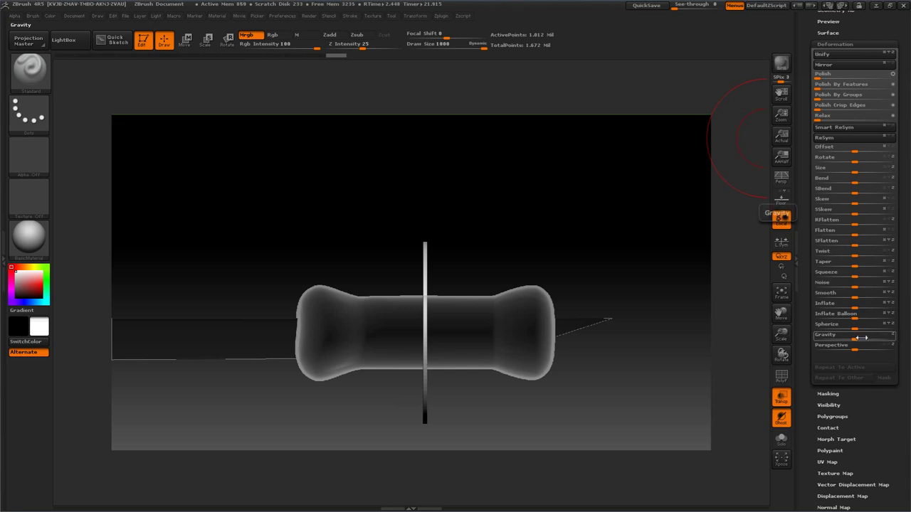
left_click_drag(861, 337, 872, 337)
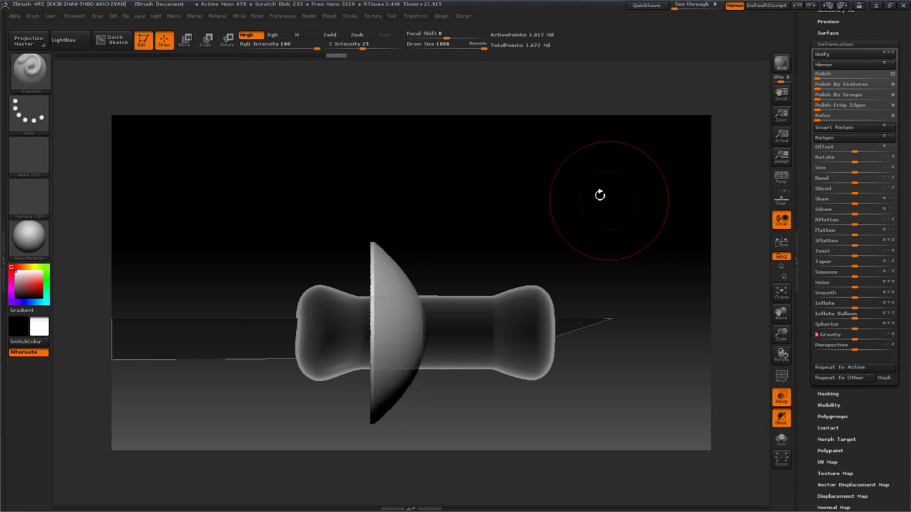
left_click_drag(598, 193, 634, 199)
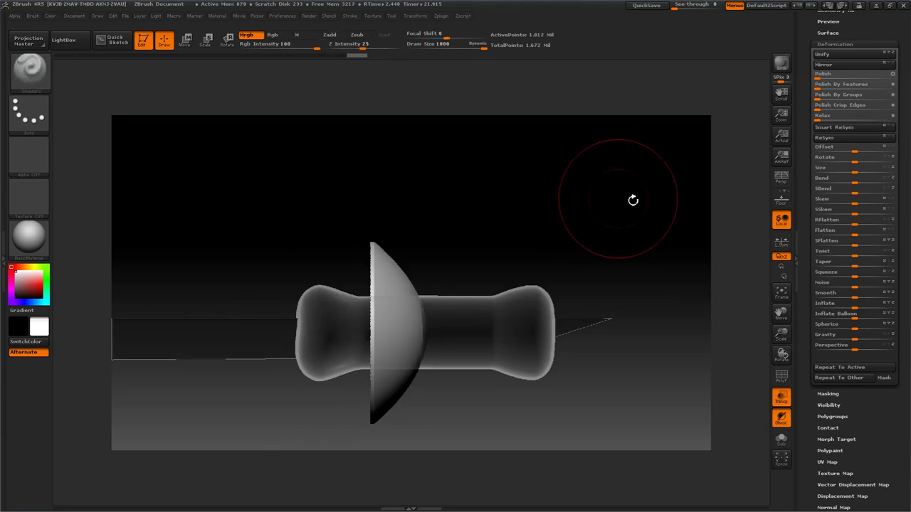
left_click_drag(663, 151, 634, 149)
Smooth the domed guard's rough rim with the Polish deformation.
left_click_drag(807, 89, 809, 170)
left_click(824, 126)
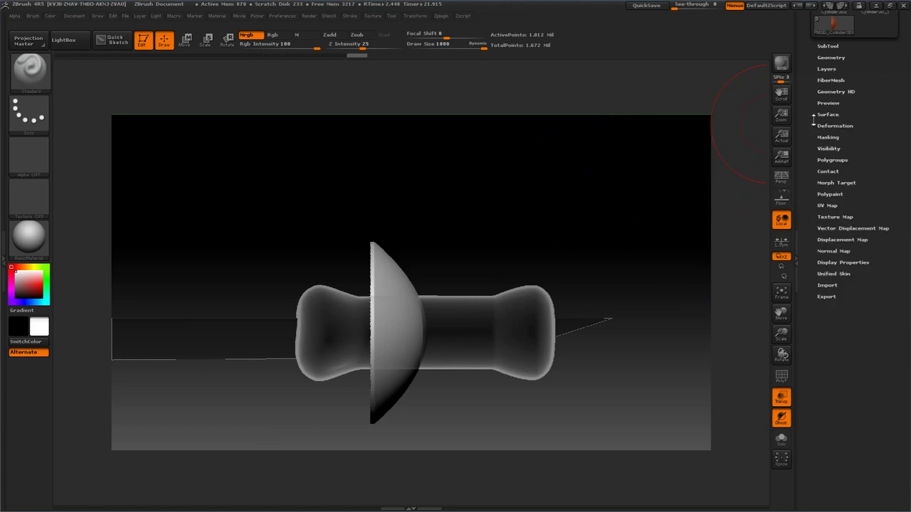
left_click(824, 126)
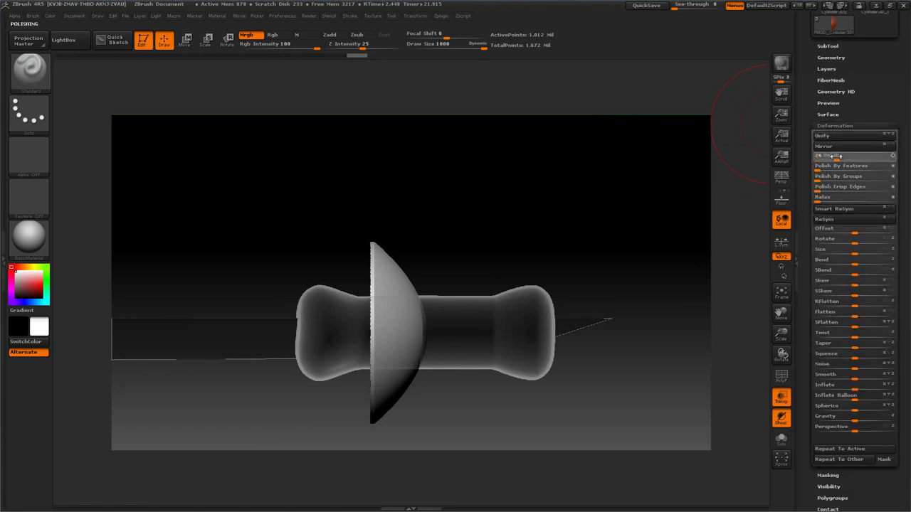
left_click_drag(834, 156, 838, 156)
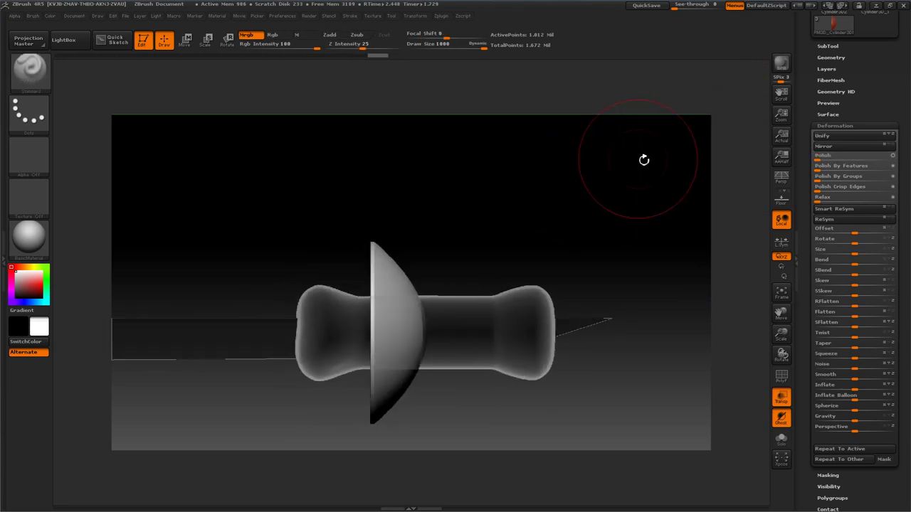
left_click(829, 126)
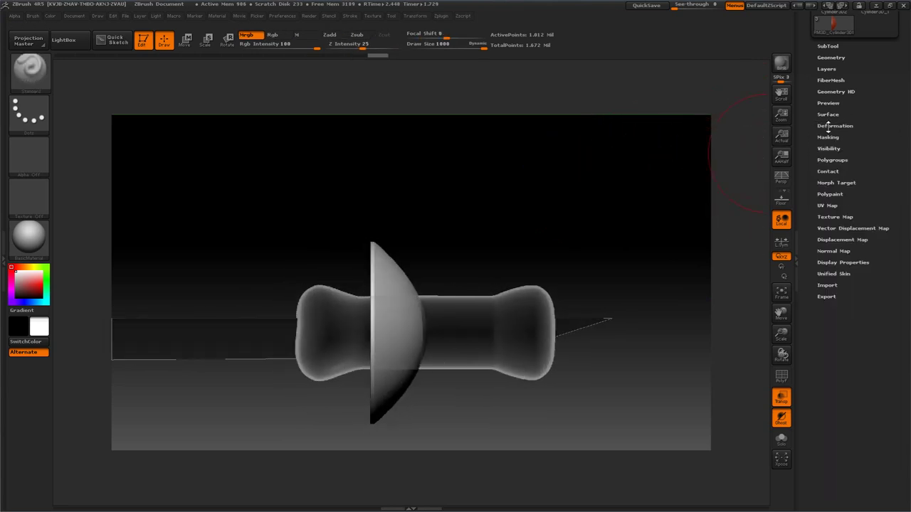
Choose the SilverFoil material and fill the guard with it in white.
left_click(37, 246)
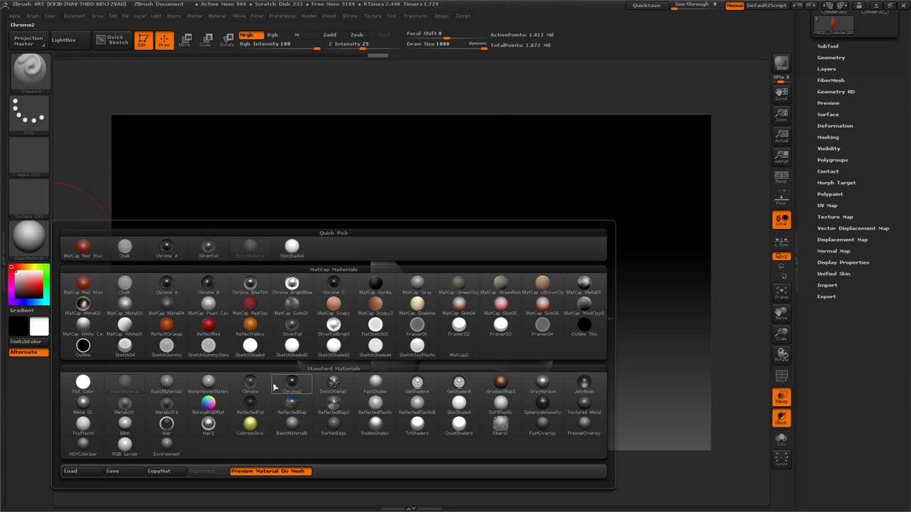
left_click(293, 330)
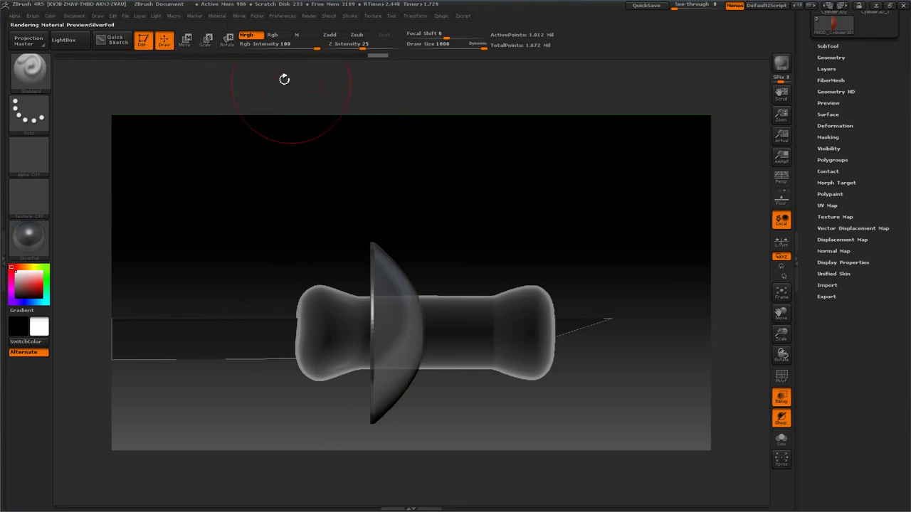
left_click(51, 16)
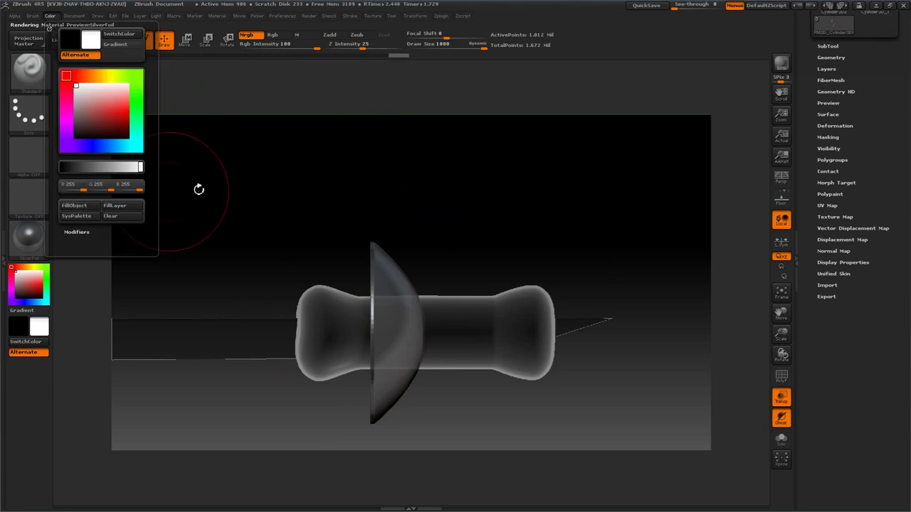
Isolate the guard in Solo mode with its round face towards the viewer and start masking it.
left_click_drag(420, 175, 301, 159)
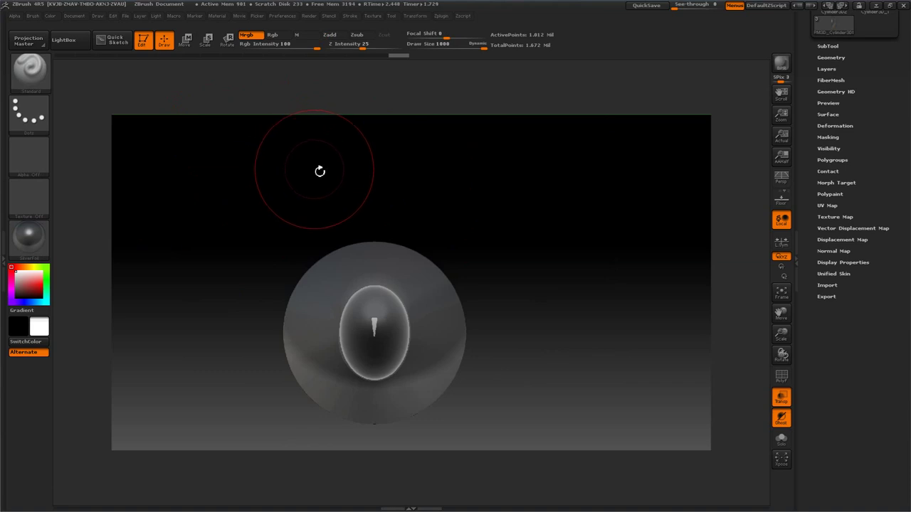
left_click(781, 439)
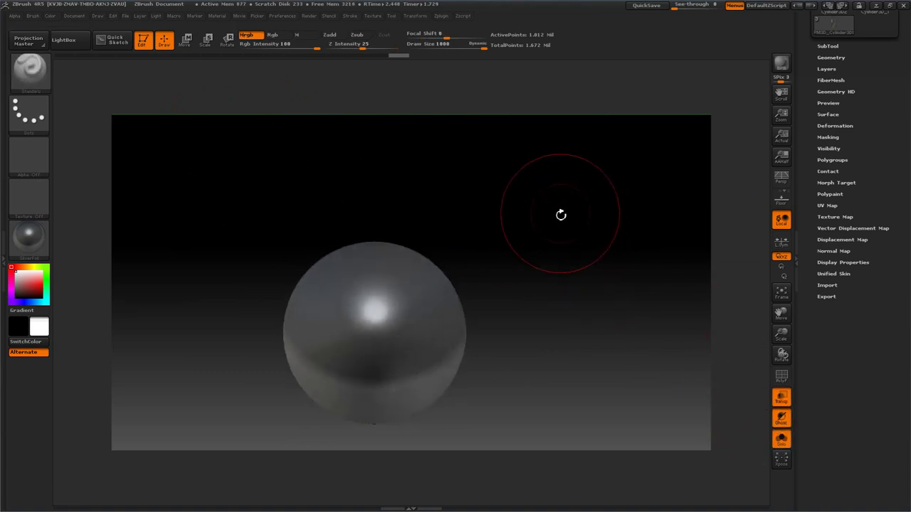
mouse_move(538, 220)
left_mouse_down("alt")
mouse_move(598, 190)
mouse_move(588, 187)
mouse_move(616, 187)
mouse_move(539, 183)
left_mouse_up("alt")
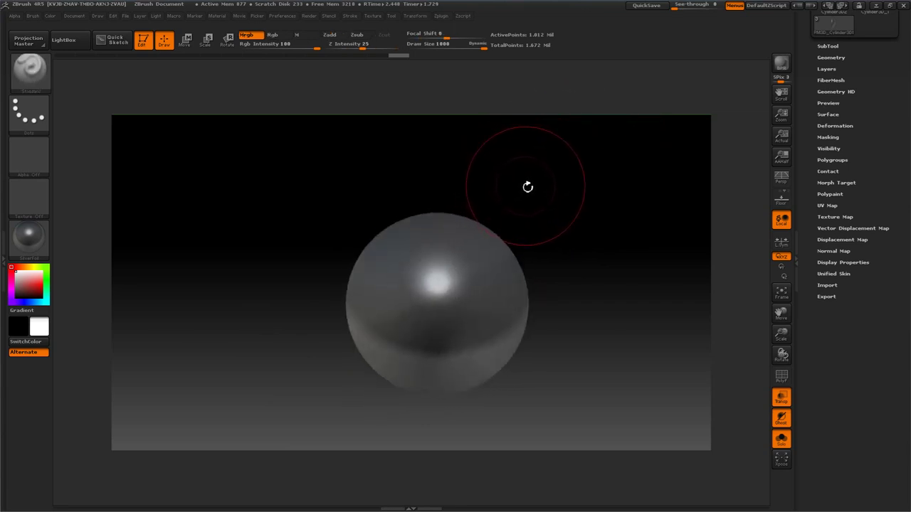
key("ctrl")
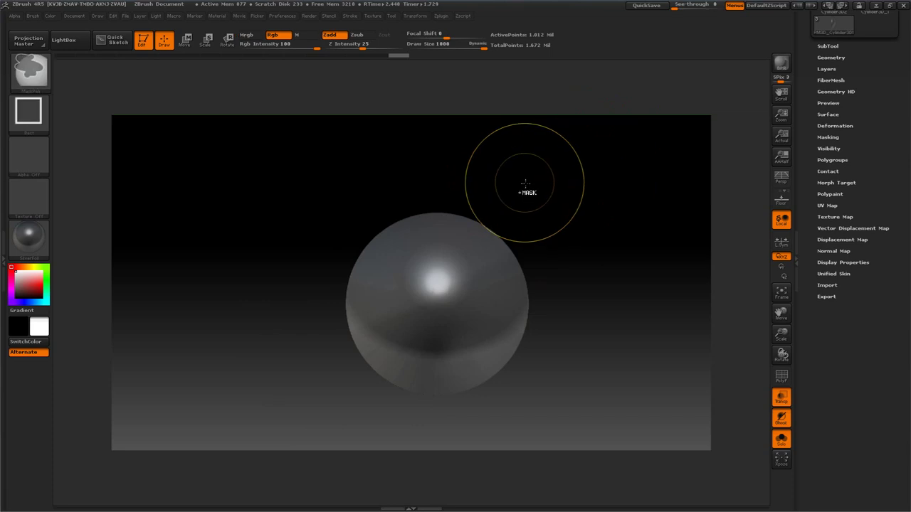
Set the masking brush stroke to Circle.
left_click(29, 114)
left_click(72, 148)
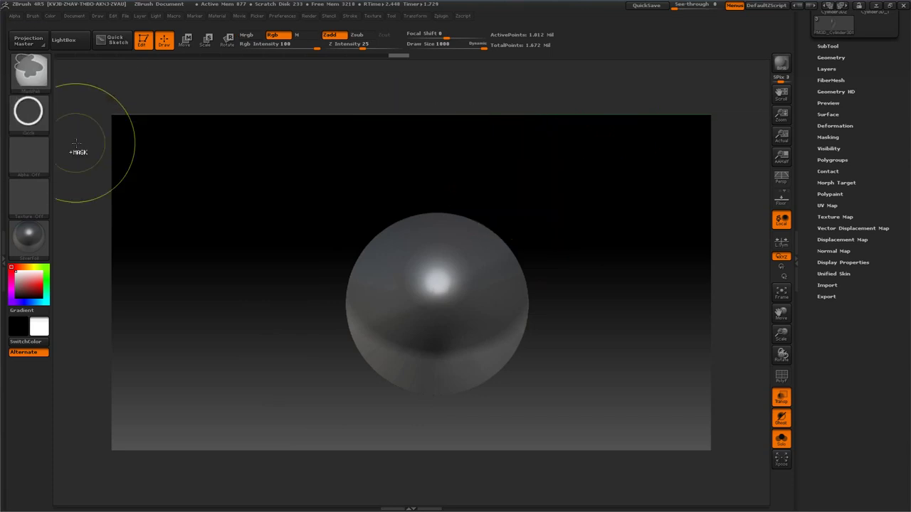
left_click(29, 112)
left_click(244, 170, "ctrl")
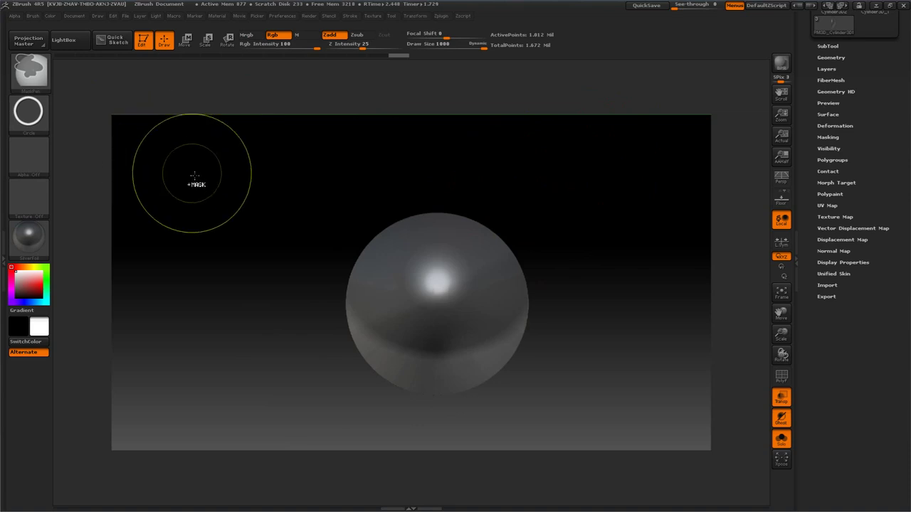
Turn on the floor grid and restrict its display to the front-facing plane behind the dome.
left_click(781, 200)
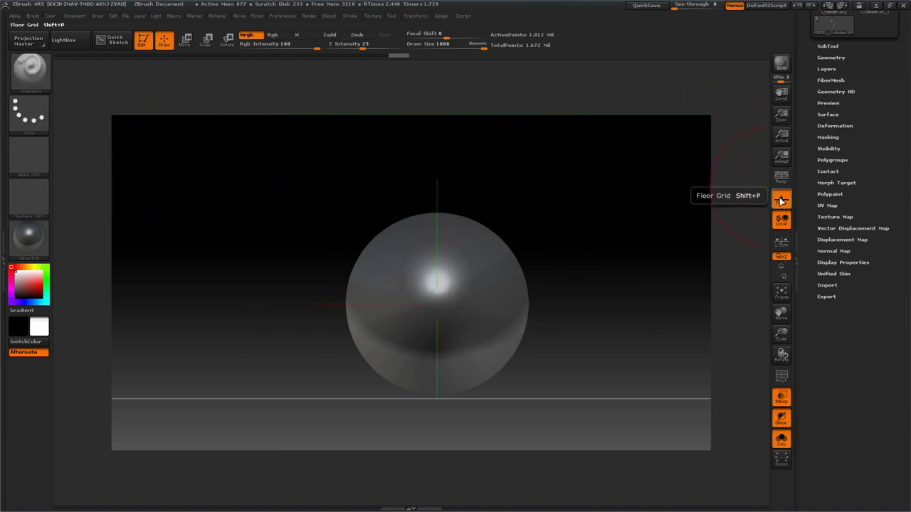
left_click(780, 199)
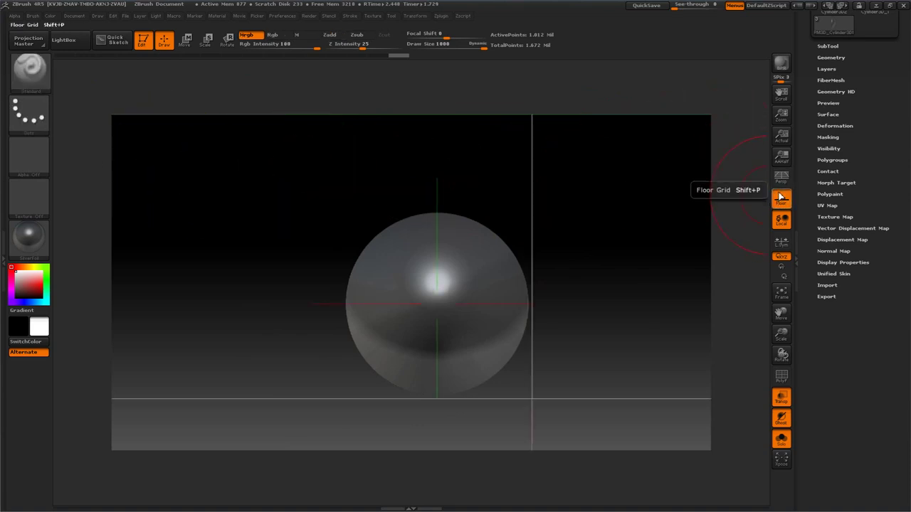
left_click(785, 199)
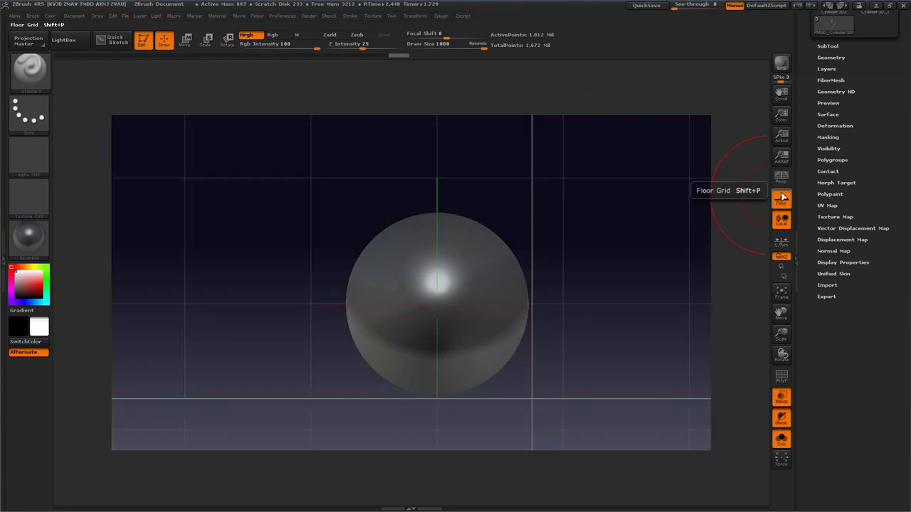
left_click(782, 198)
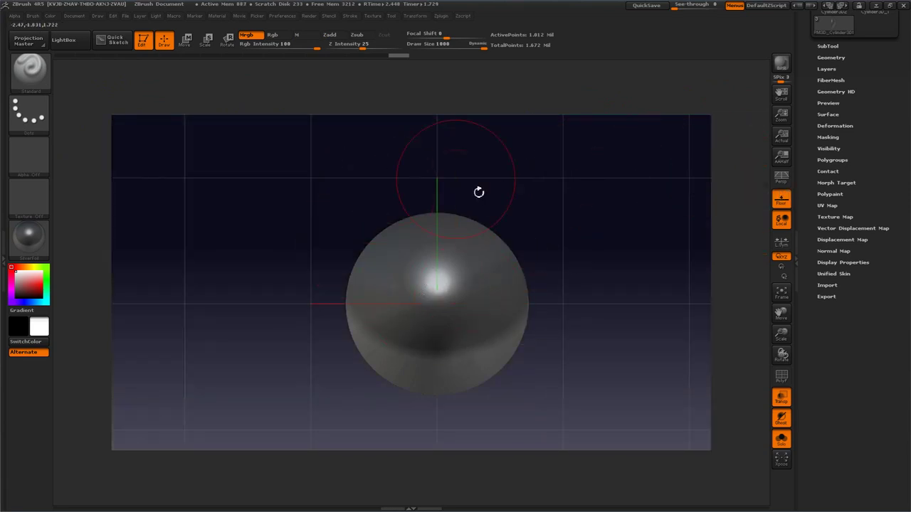
Mask a circle from the dome's centre outward, leaving only a narrow rim along the outer edge unmasked.
key("ctrl")
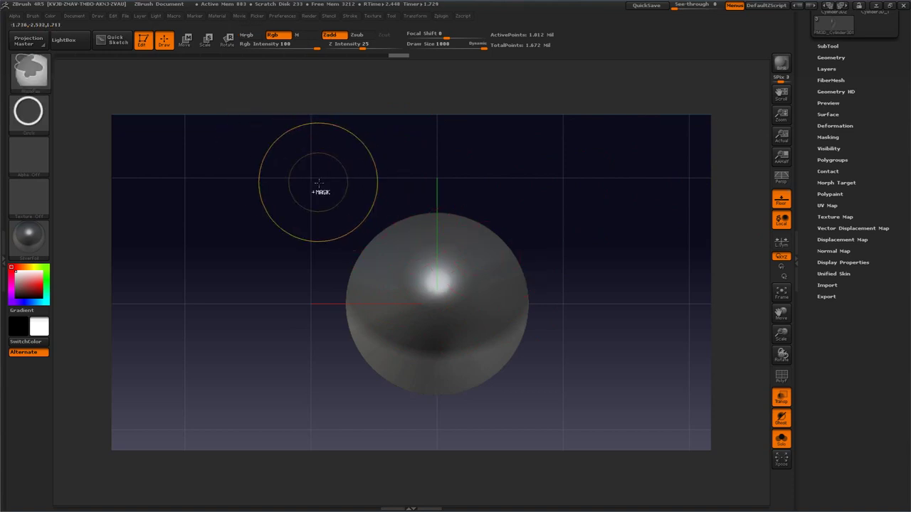
left_click(28, 116)
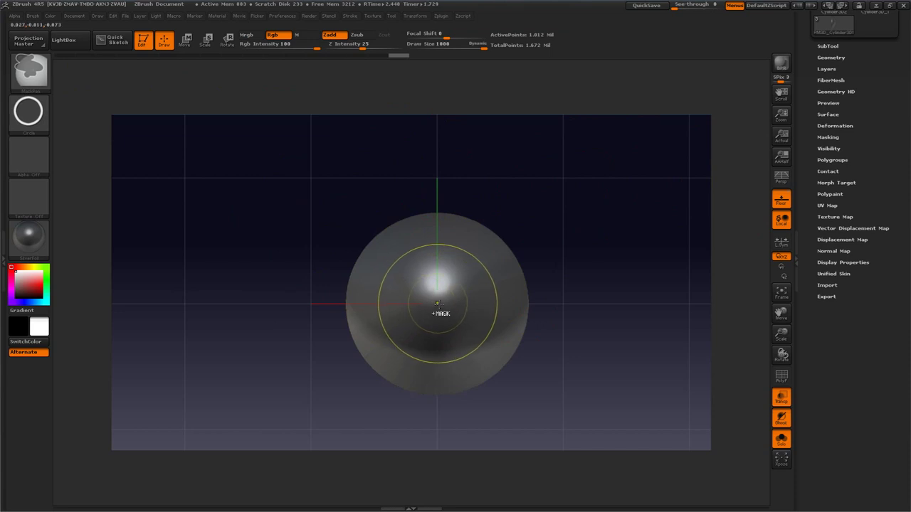
left_click_drag(439, 304, 524, 347, "ctrl")
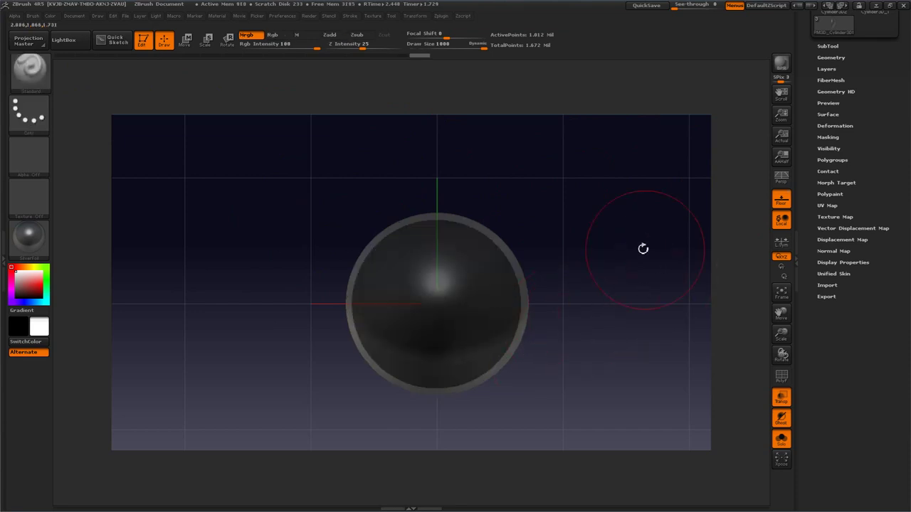
Unmask a slightly smaller concentric circle on the dome, leaving a thin masked ring near the rim.
key("ctrl")
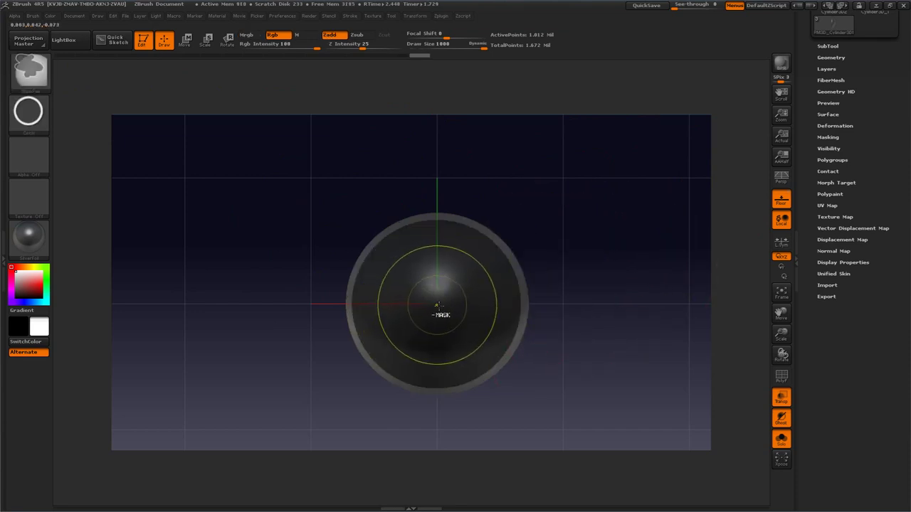
left_click_drag(437, 303, 515, 332, "ctrl")
key("space")
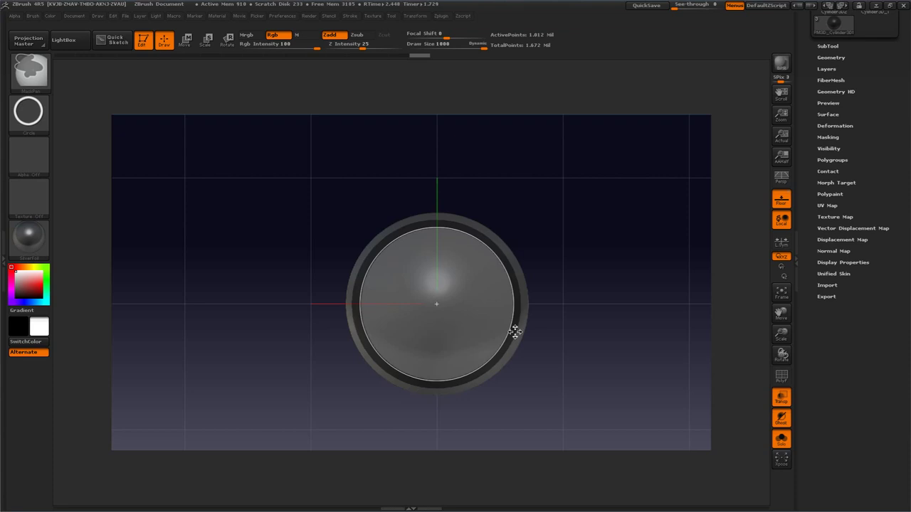
left_click_drag(514, 332, 510, 329, "ctrl")
Invert the dome's mask so only the thin ring near the rim stays editable.
mouse_move(292, 206)
left_mouse_down()
mouse_move(265, 199)
mouse_move(282, 207)
mouse_move(337, 199)
mouse_move(290, 204)
mouse_move(278, 193)
left_mouse_up()
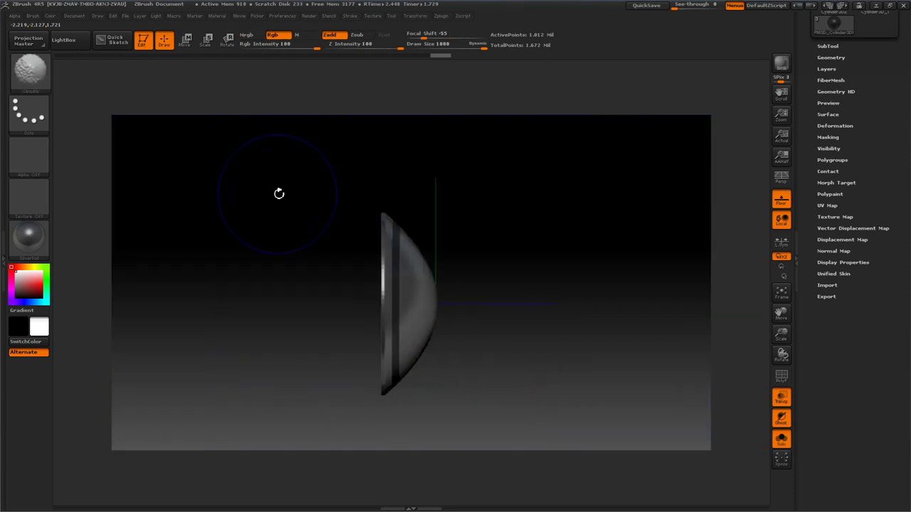
left_click_drag(812, 180, 809, 217)
left_click(826, 245)
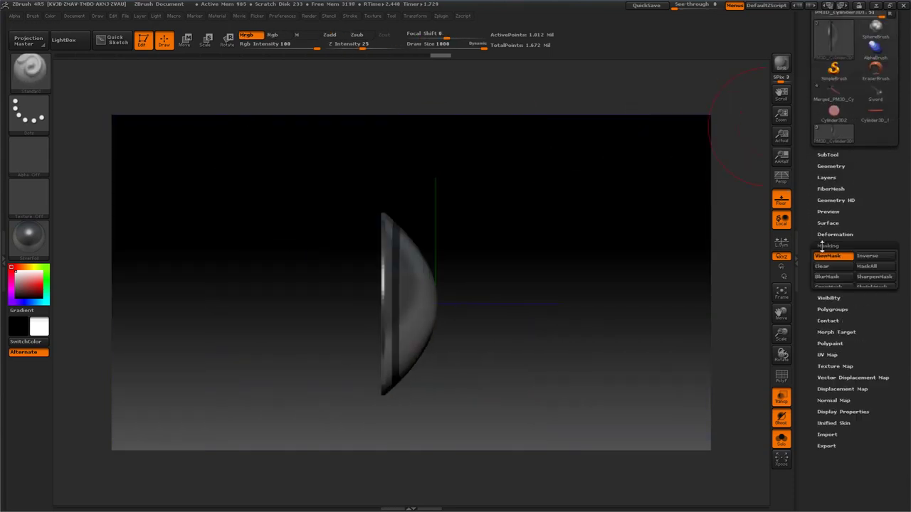
left_click(868, 256)
mouse_move(650, 202)
left_mouse_down()
mouse_move(633, 204)
mouse_move(646, 195)
left_mouse_up()
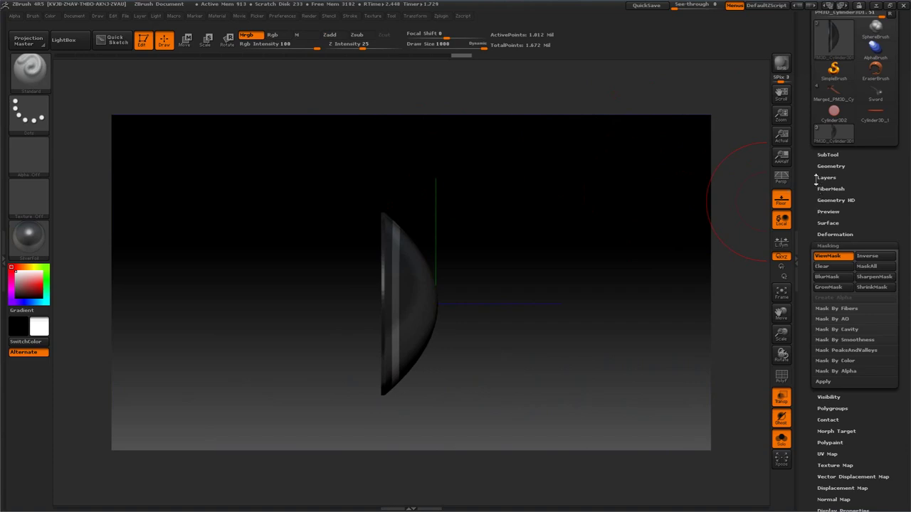
Try to shift the unmasked ring with a negative Size deformation along Z.
left_click(831, 234)
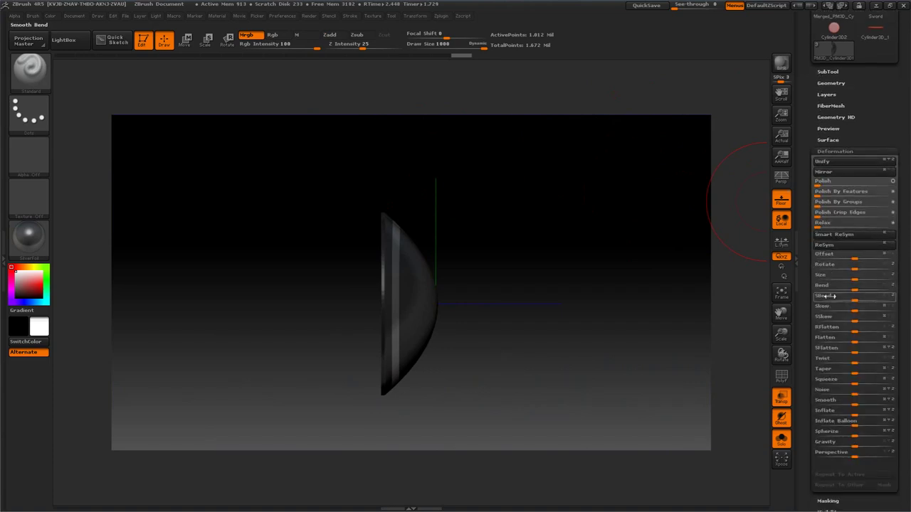
left_click_drag(861, 279, 846, 279)
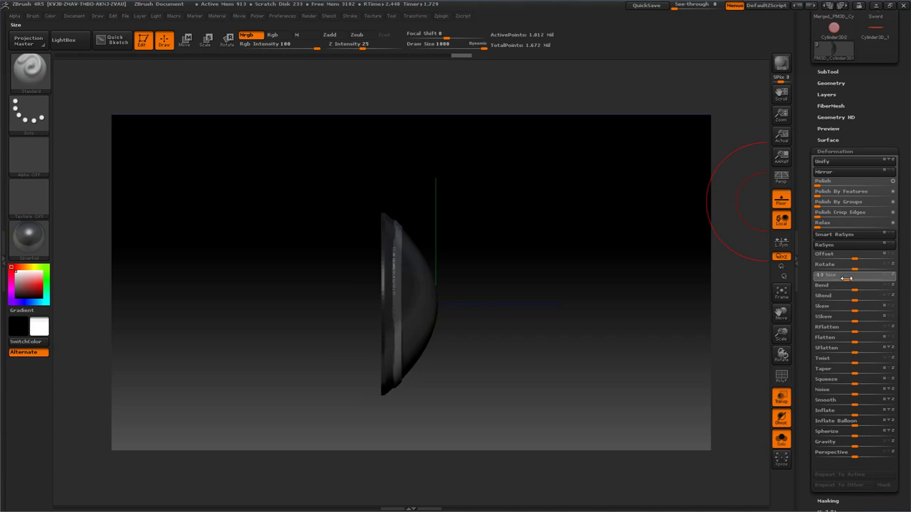
left_click_drag(843, 278, 842, 279)
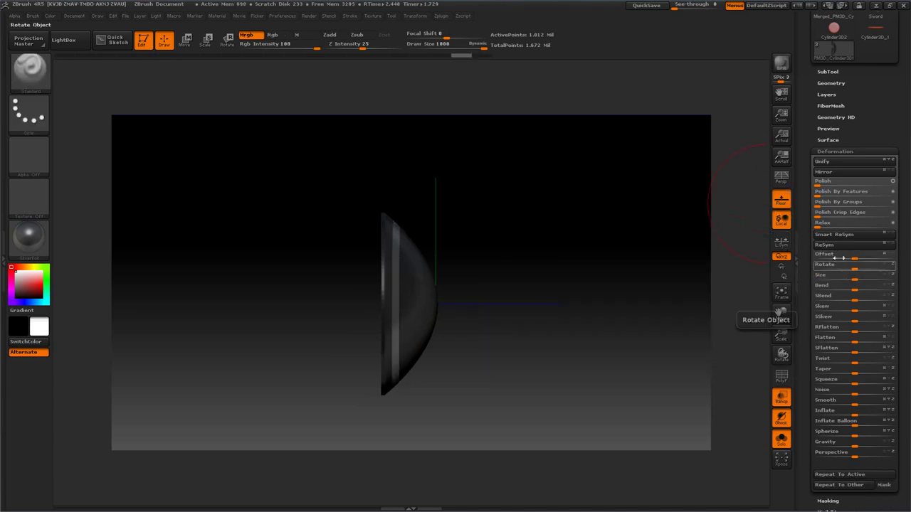
Blur the mask around the thin ring.
left_click(828, 151)
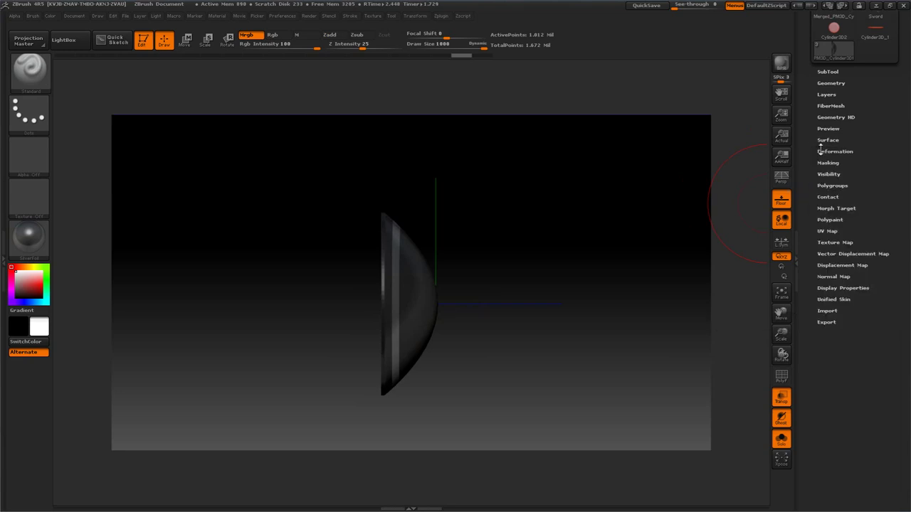
left_click(822, 162)
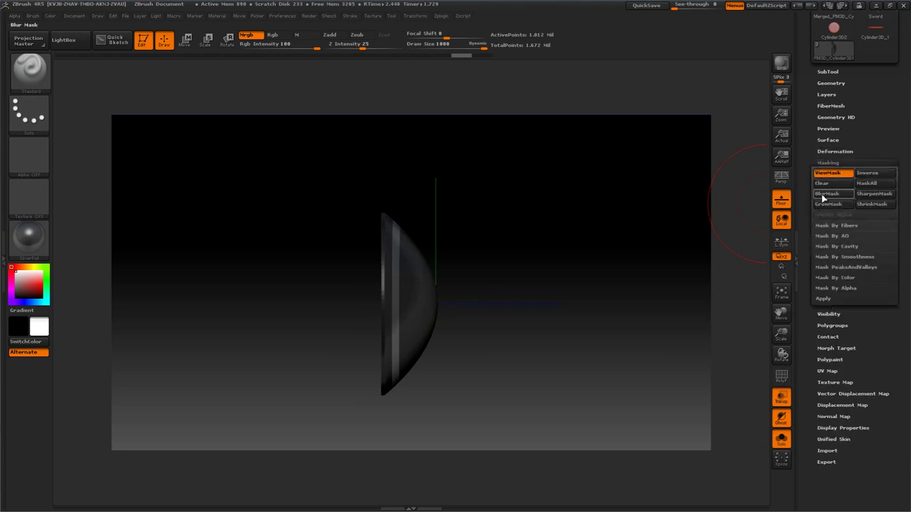
left_click(824, 194)
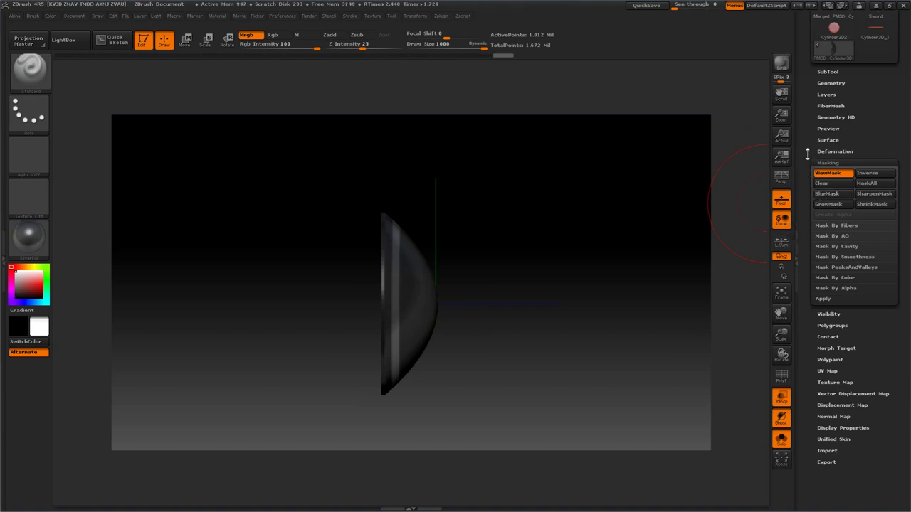
Apply a negative Size deformation along Z to the soft-edged unmasked ring to raise it from the dome.
left_click(820, 150)
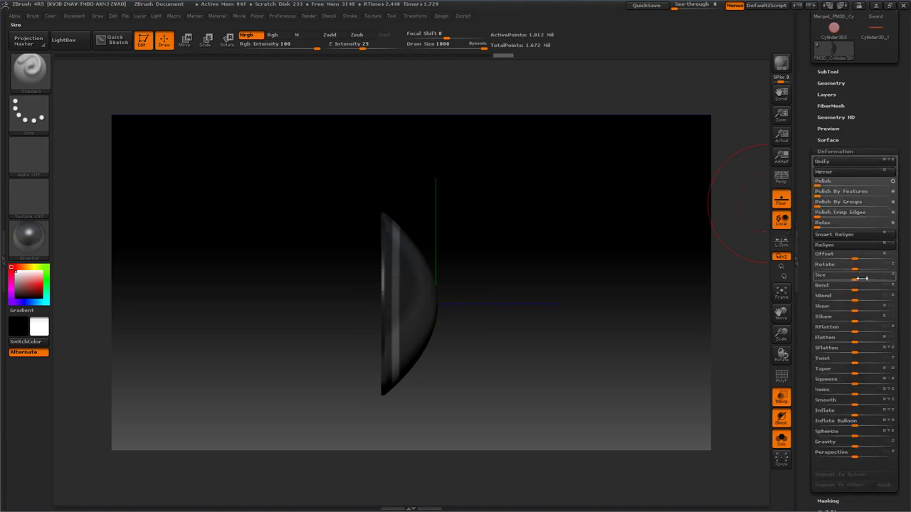
left_click_drag(861, 279, 843, 279)
left_click_drag(697, 189, 754, 111)
Clear the mask from the dome.
left_click(834, 152)
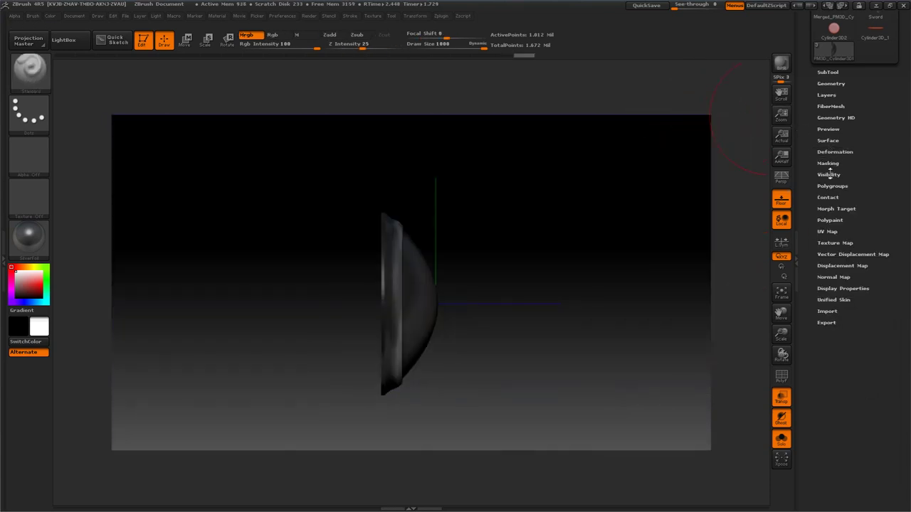
left_click(823, 162)
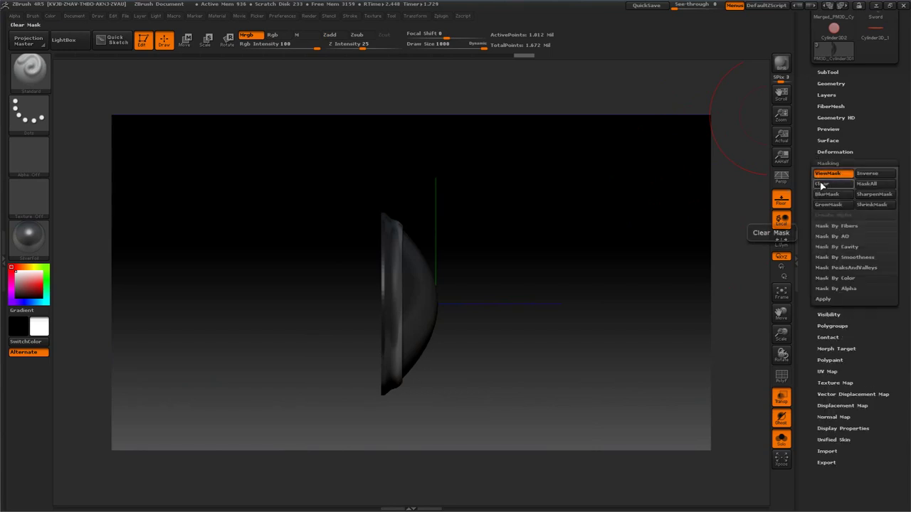
left_click(821, 184)
left_click_drag(700, 178, 647, 171)
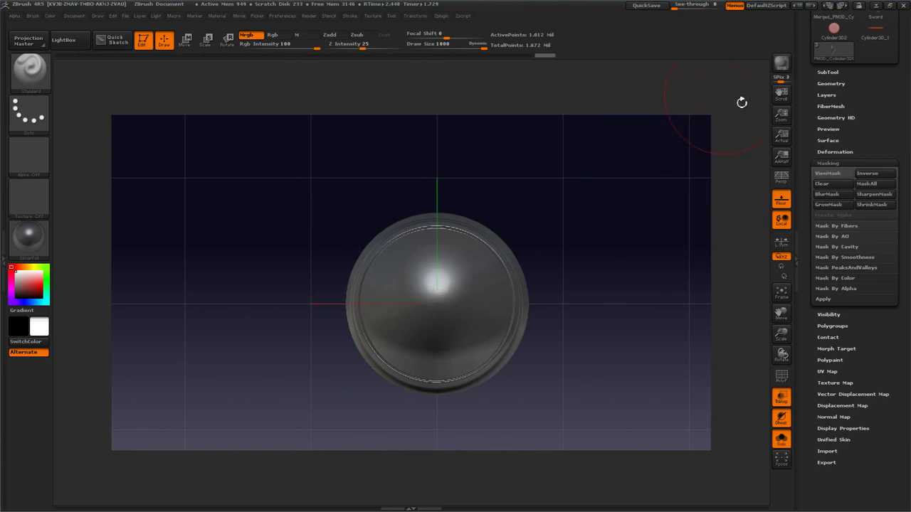
Smooth the dome's surface with the Polish deformation at 38.
left_click(825, 152)
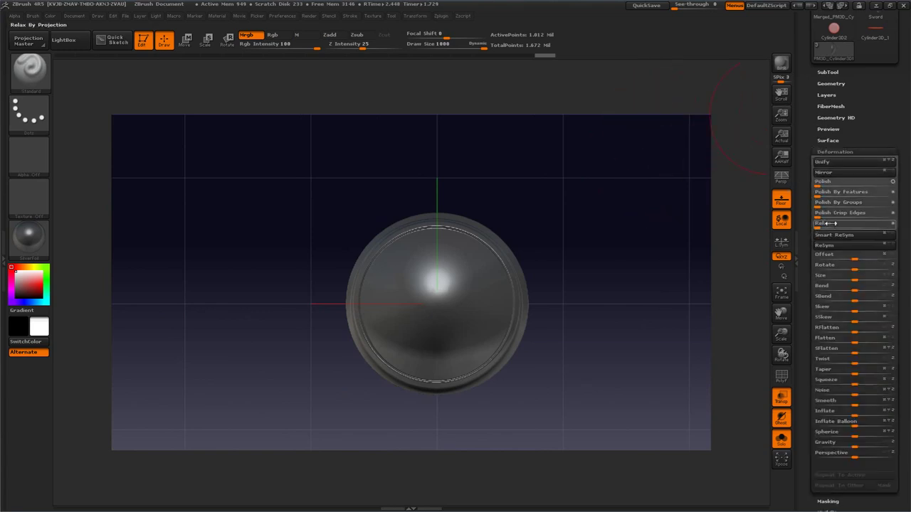
left_click_drag(845, 185, 830, 183)
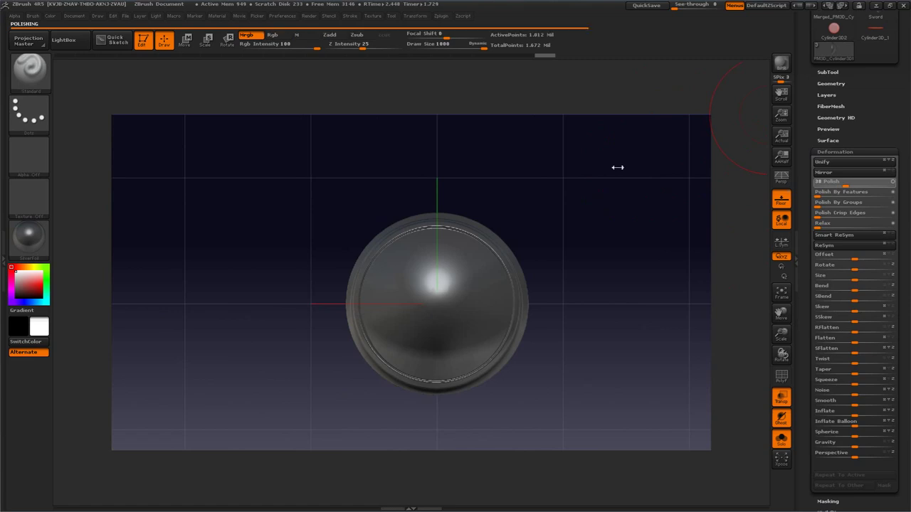
left_click_drag(620, 172, 665, 168)
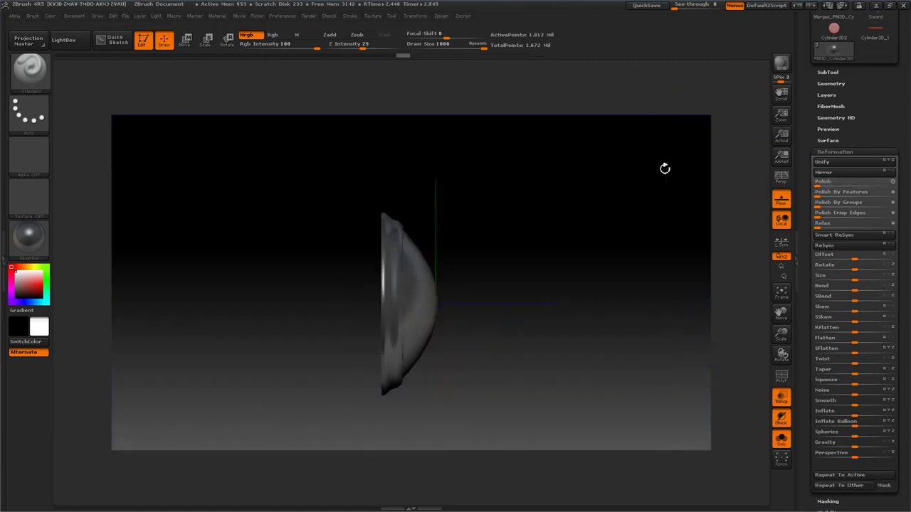
Turn off Solo mode and check the domed guard together with the handle and blade.
left_click(780, 439)
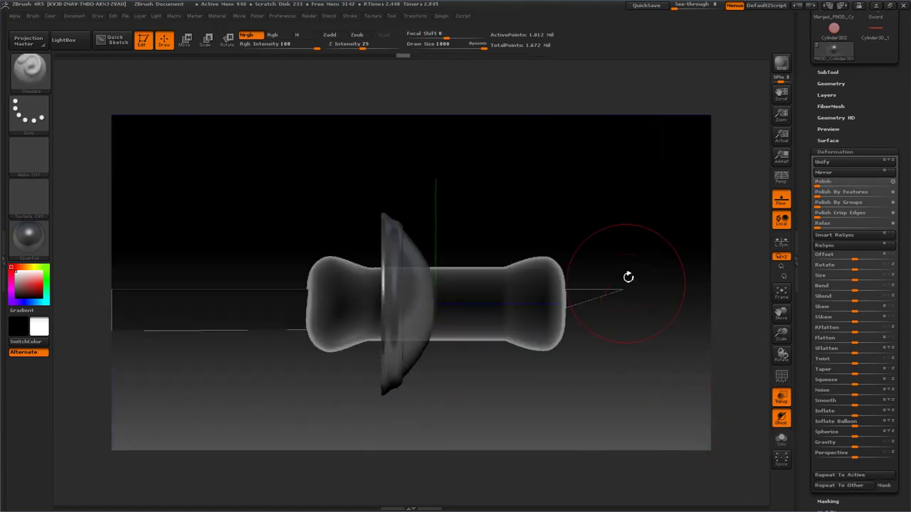
left_click_drag(630, 275, 598, 217)
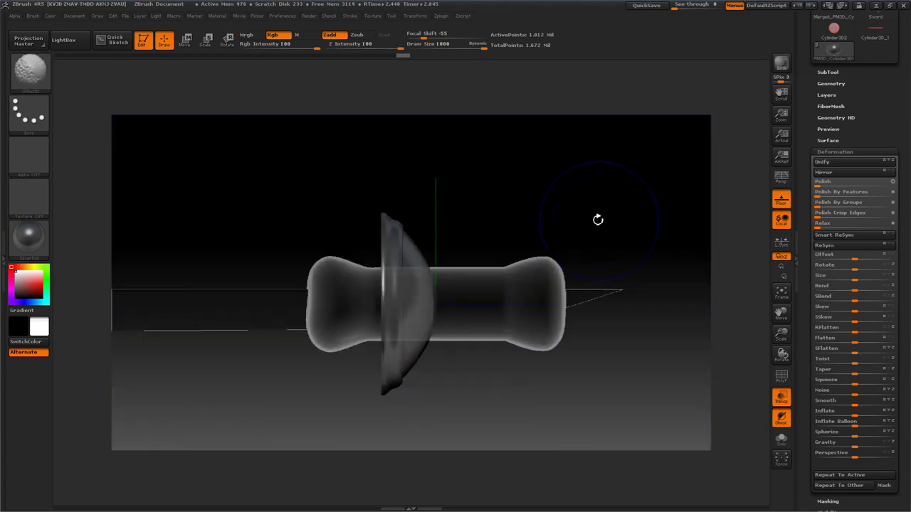
left_click_drag(522, 182, 504, 175)
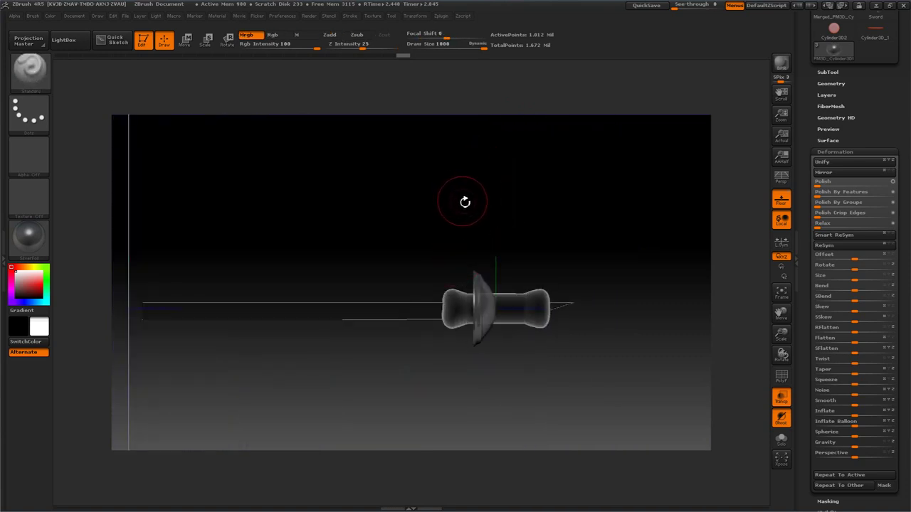
left_click_drag(501, 195, 462, 193)
Switch the active tool to the Ring3D mesh and face the ring straight on.
left_click_drag(808, 129, 804, 164)
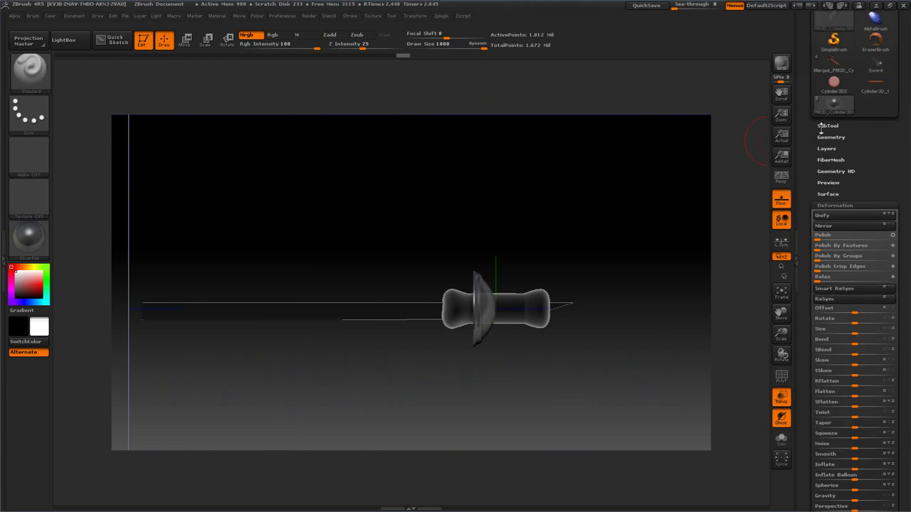
left_click_drag(814, 142, 811, 252)
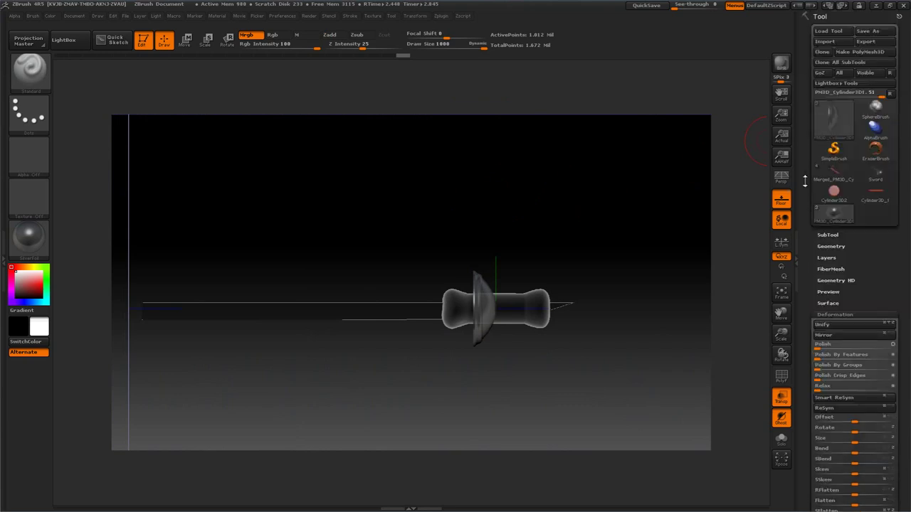
left_click(827, 135)
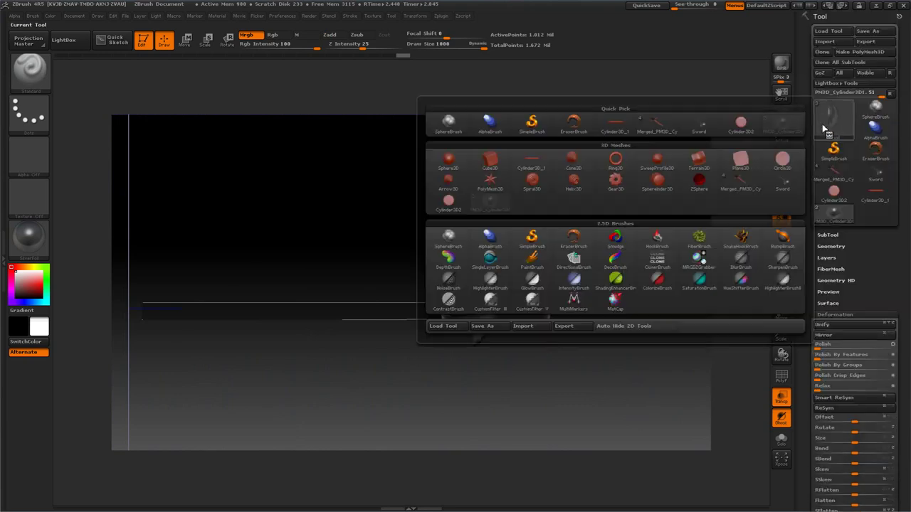
left_click(615, 159)
left_click_drag(615, 185, 617, 190)
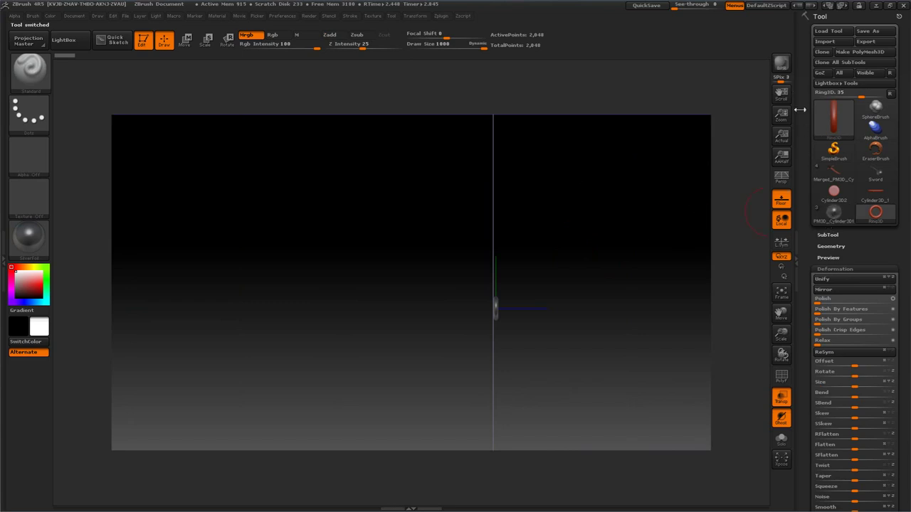
left_click_drag(808, 263, 801, 158)
left_click_drag(632, 201, 599, 205, "shift")
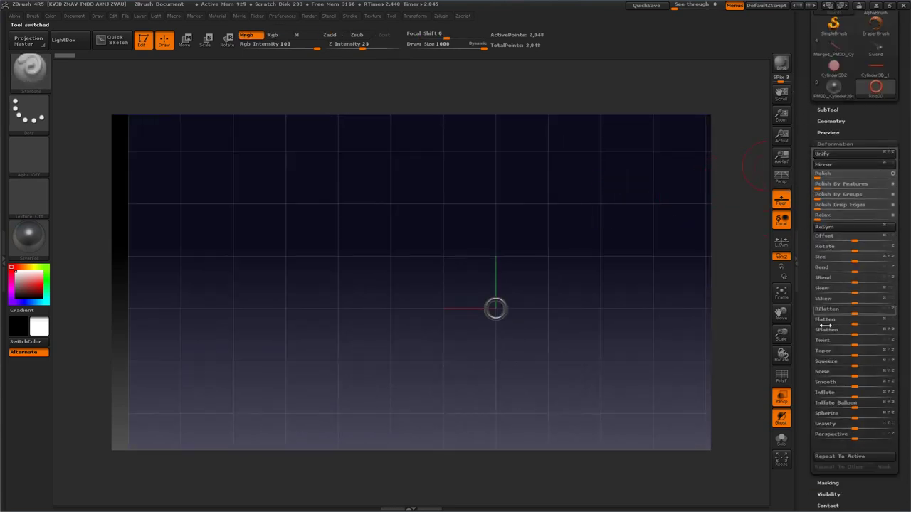
Initialize the Ring3D as a half ring with Coverage 180, SDivide 87 and LDivide 150, and convert it to a PolyMesh3D.
scroll(806, 379, "down", 10)
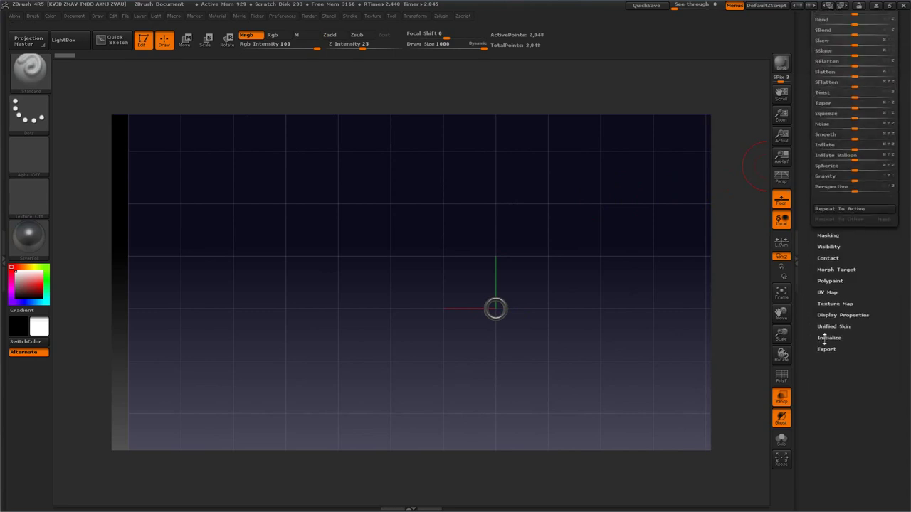
left_click(825, 338)
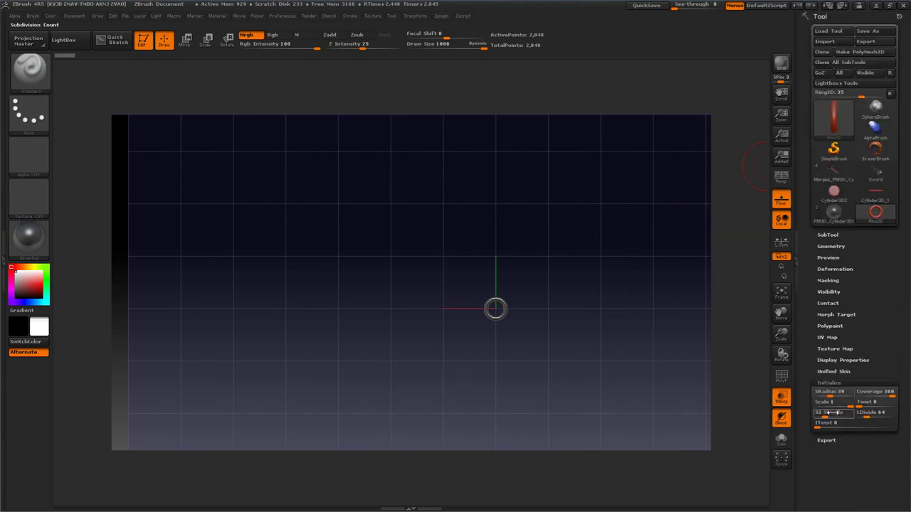
left_click_drag(844, 403, 876, 395)
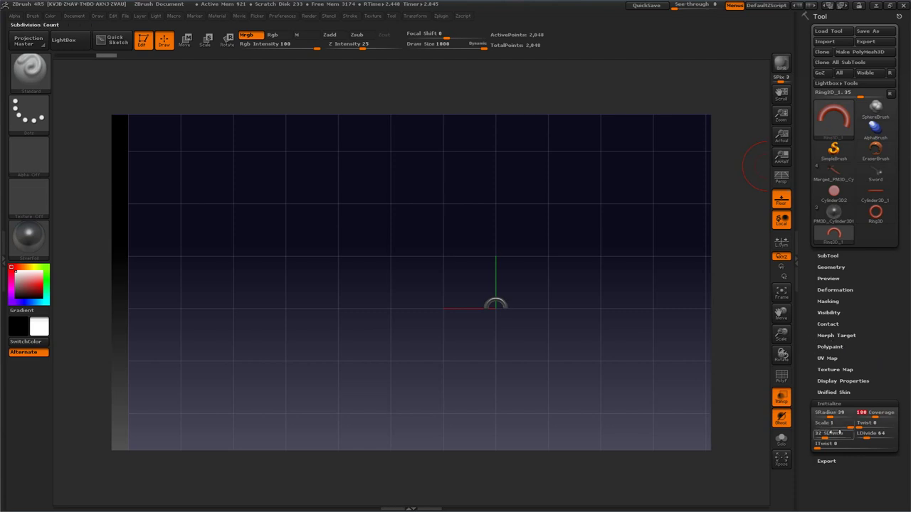
left_click_drag(829, 434, 883, 433)
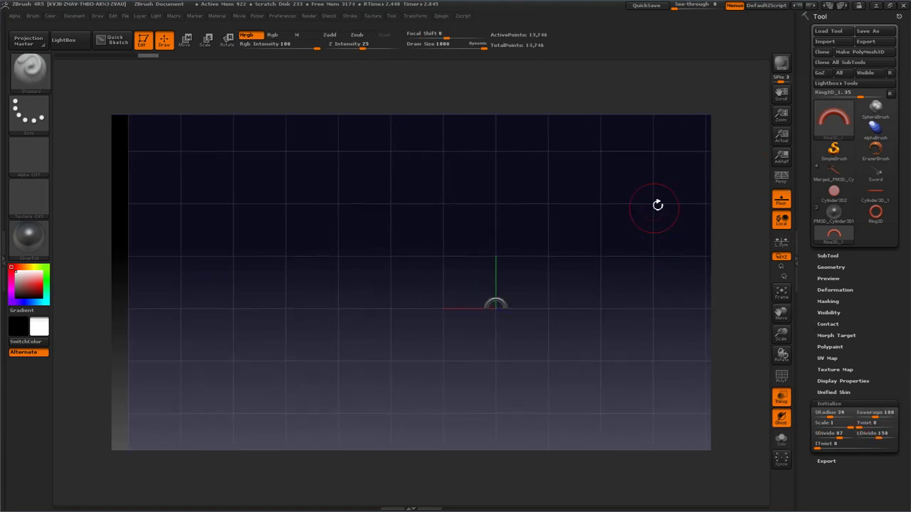
left_click(859, 52)
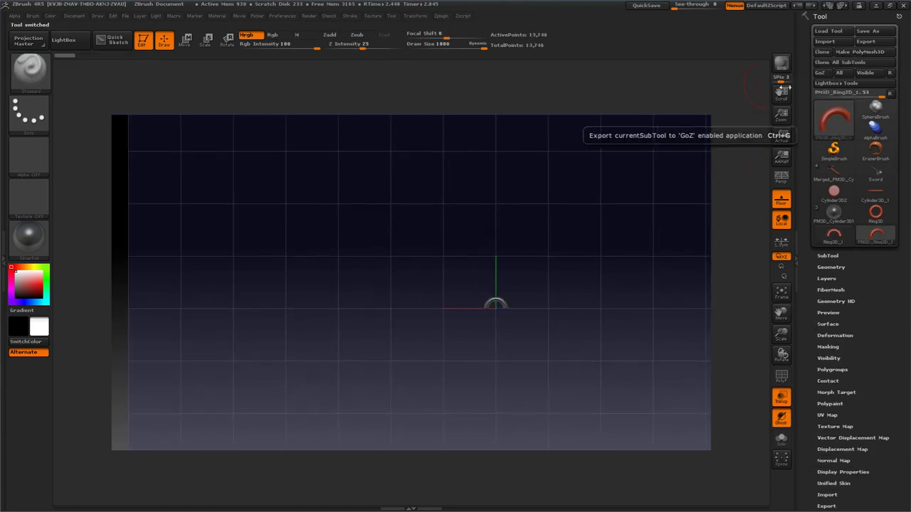
Rotate the half ring a quarter turn with a Transpose line so it runs lengthwise along the sword, and return to Draw mode.
left_click_drag(518, 185, 550, 215)
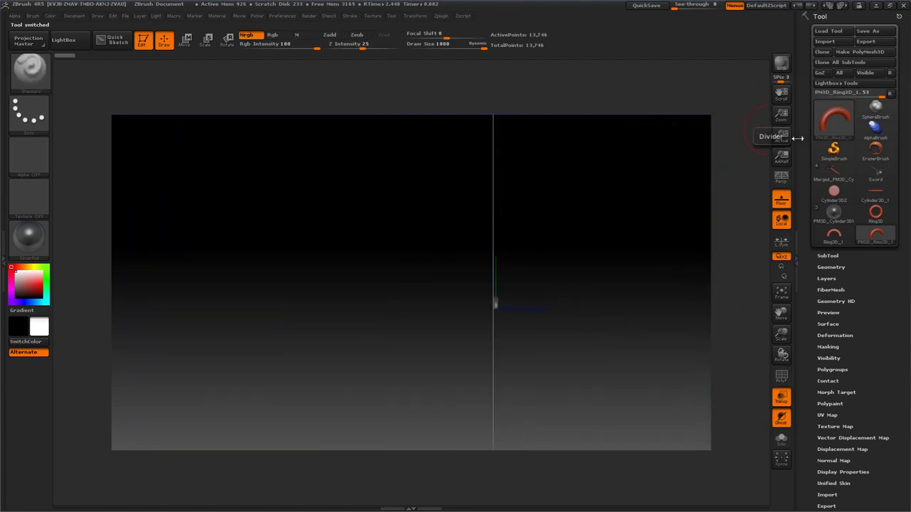
left_click_drag(638, 180, 624, 258)
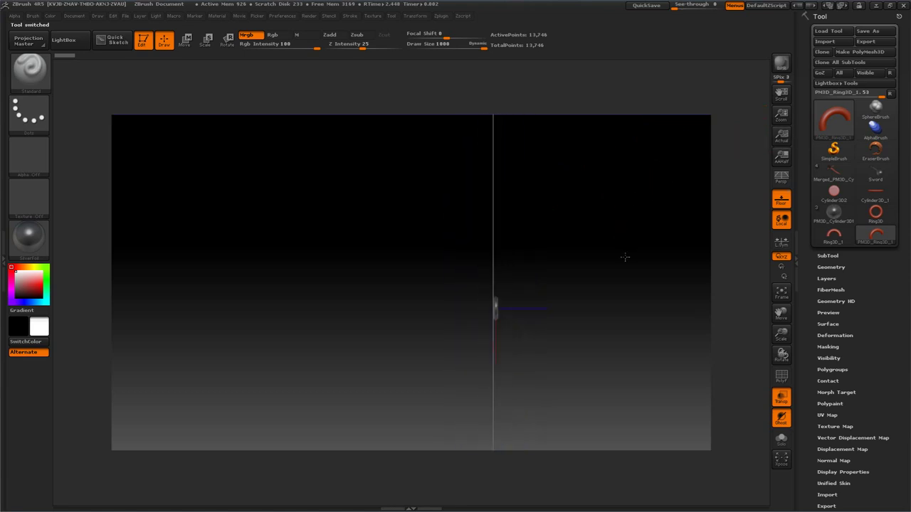
left_click(227, 42)
left_click_drag(496, 307, 631, 308)
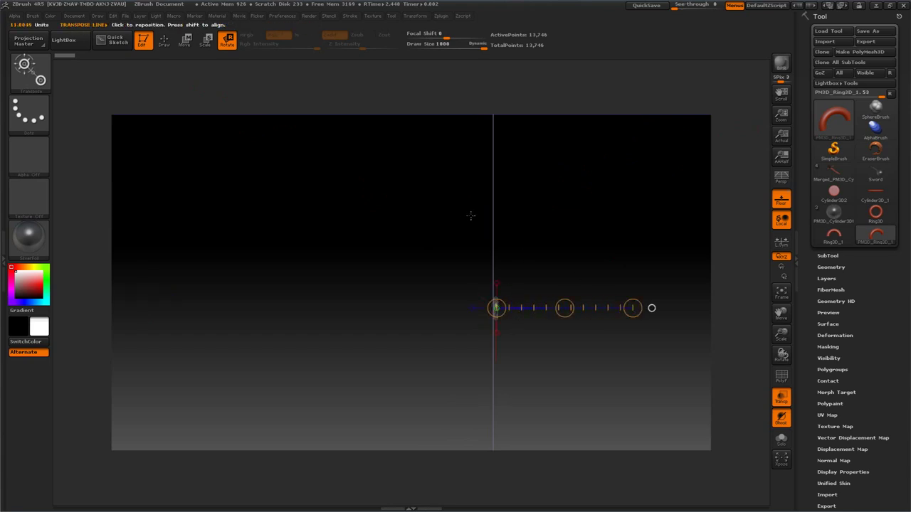
left_click_drag(633, 307, 636, 328)
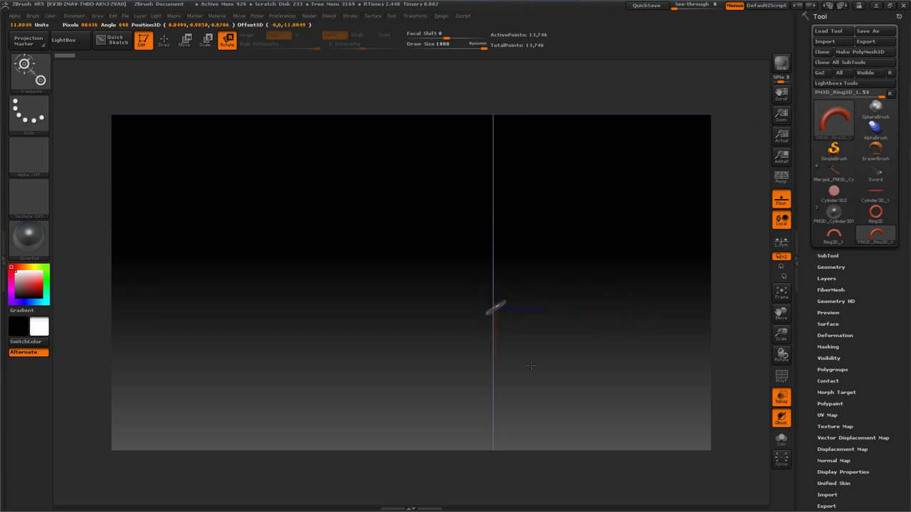
left_click_drag(500, 358, 498, 358)
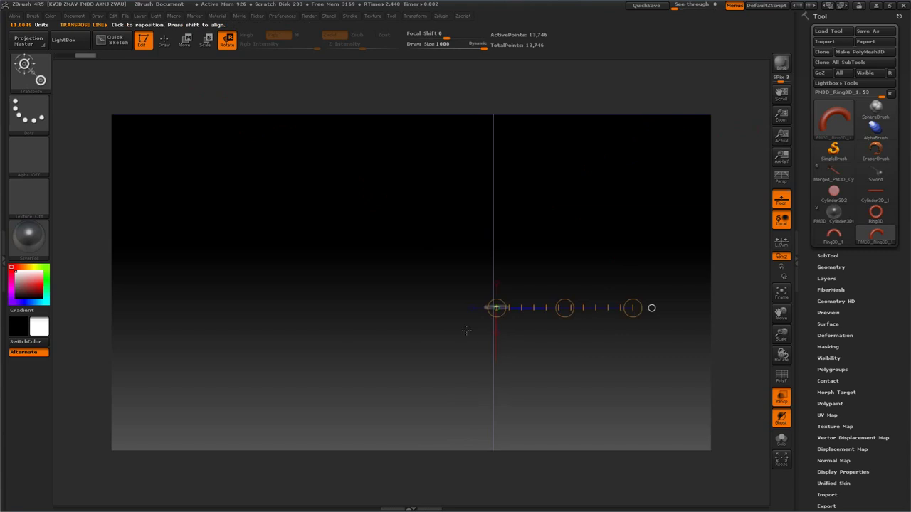
left_click(164, 43)
Enlarge the half ring uniformly with the Size deformation.
left_click_drag(494, 236, 494, 175)
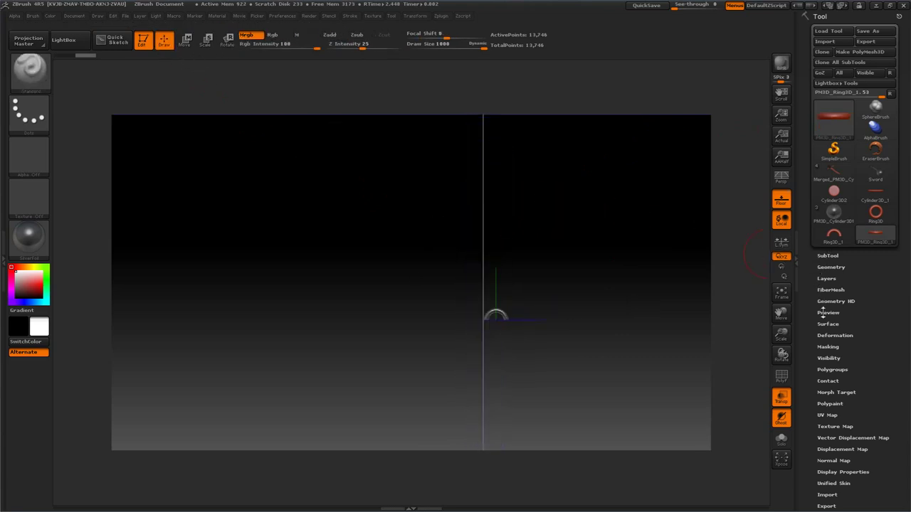
left_click(825, 335)
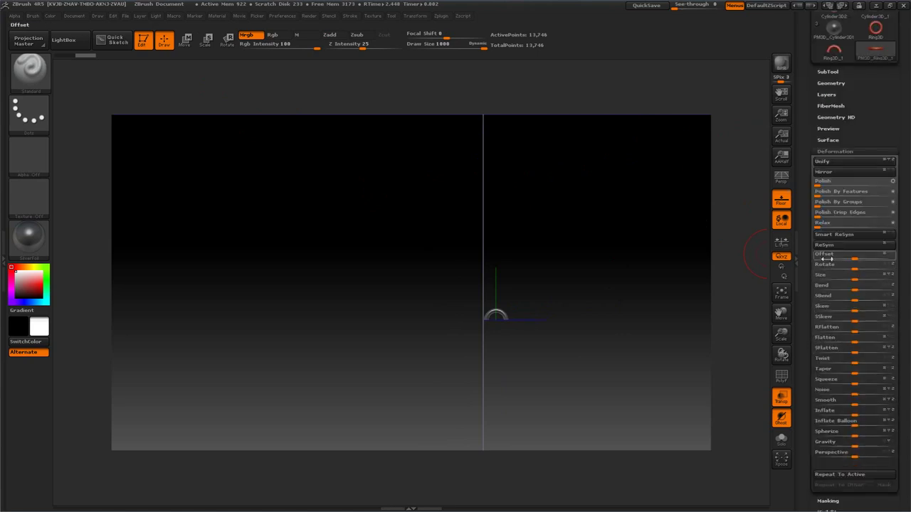
left_click_drag(867, 278, 887, 278)
left_click_drag(651, 202, 664, 185)
Switch the active tool to the sword with the domed guard and append the PM3D_Ring3D_1 half ring as a subtool.
scroll(814, 163, "up", 3)
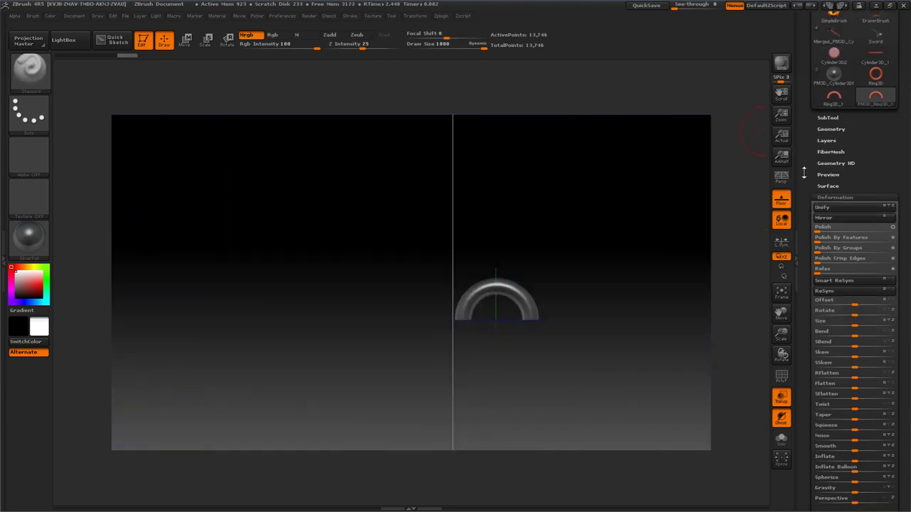
left_click(826, 130)
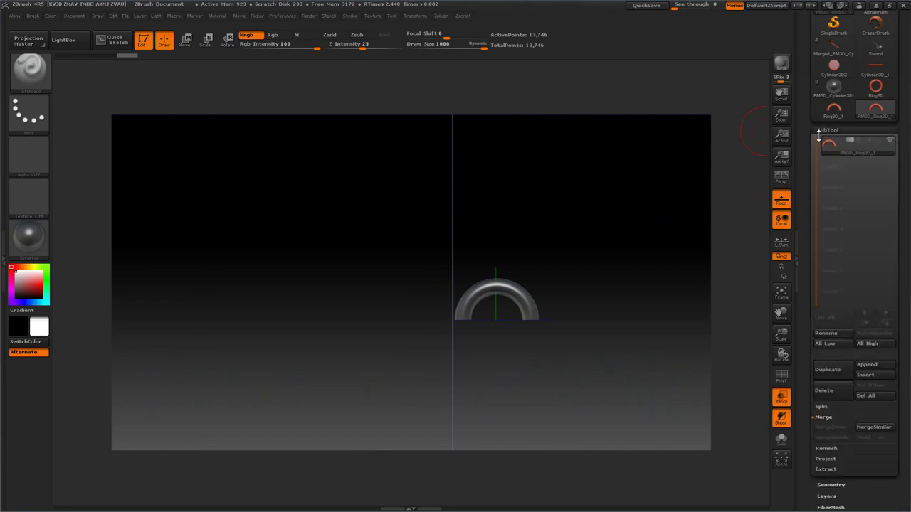
left_click(829, 95)
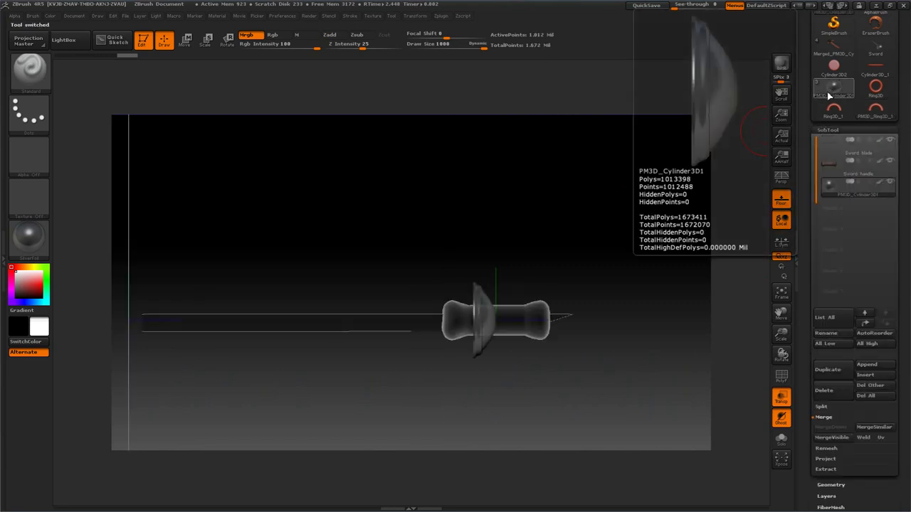
left_click_drag(671, 171, 722, 160)
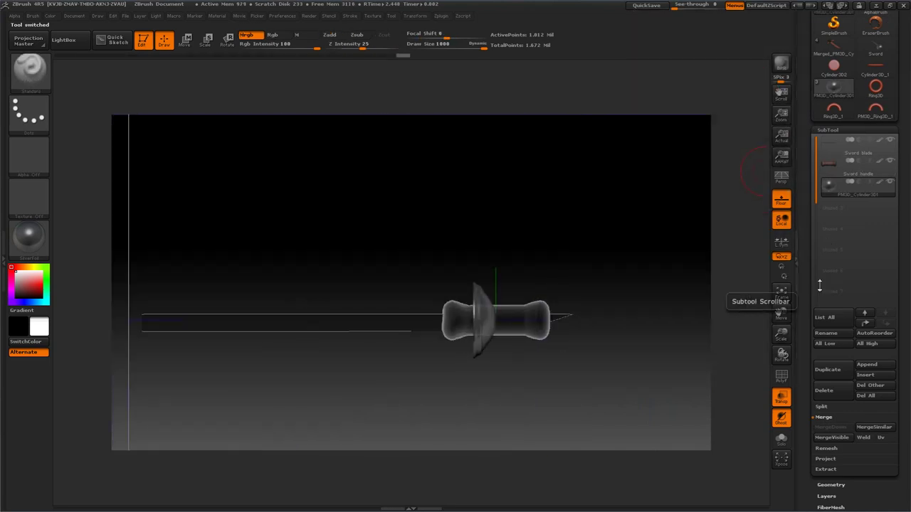
left_click(864, 366)
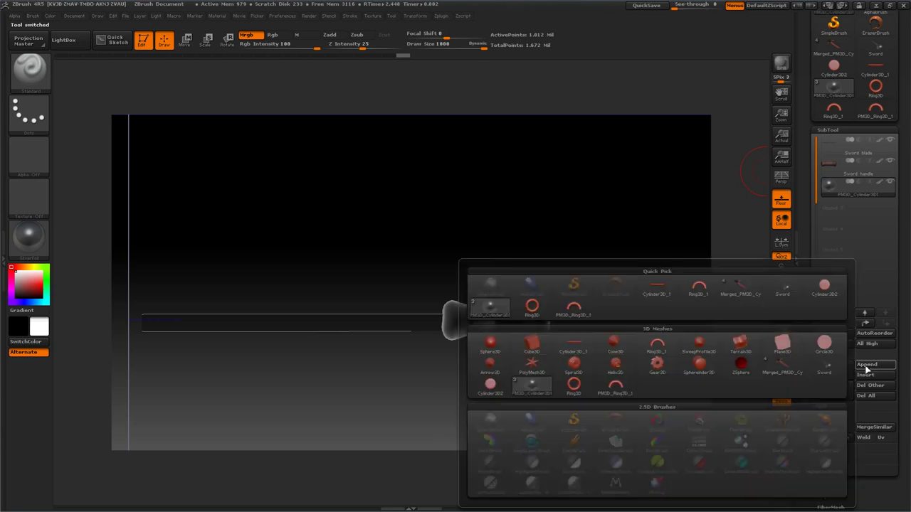
left_click(617, 388)
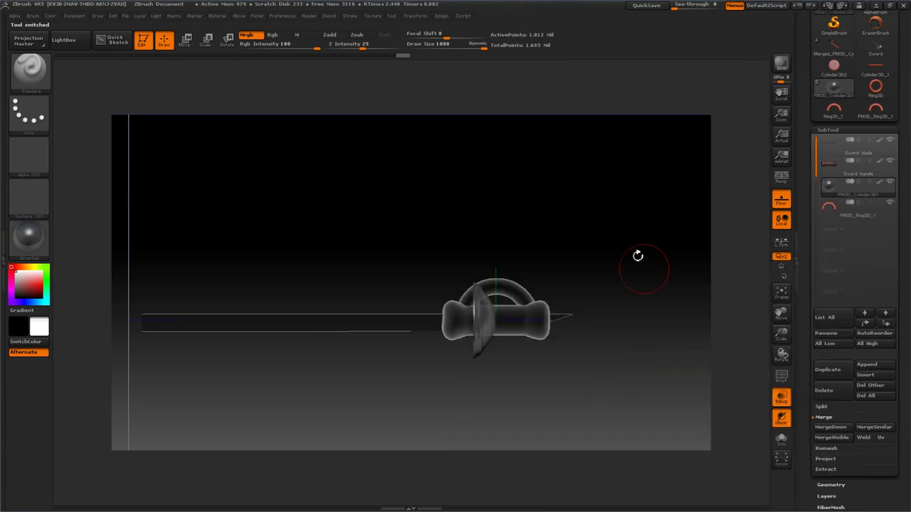
Select the half ring subtool, stretch it along the handle on Z, and flatten its height on Y with the Size deformation.
left_click_drag(638, 256, 569, 222)
left_click(818, 208)
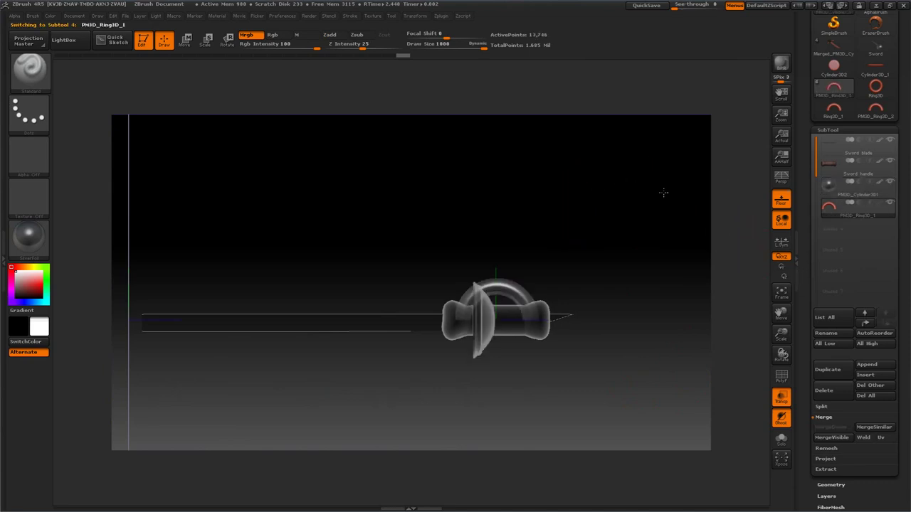
left_click_drag(663, 192, 749, 215)
left_click_drag(813, 242, 808, 175)
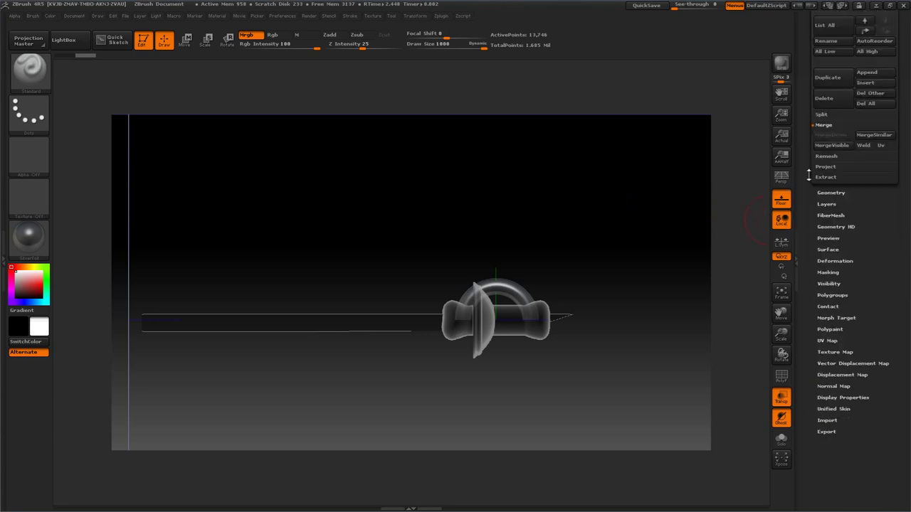
left_click(829, 261)
scroll(847, 271, "up", 3)
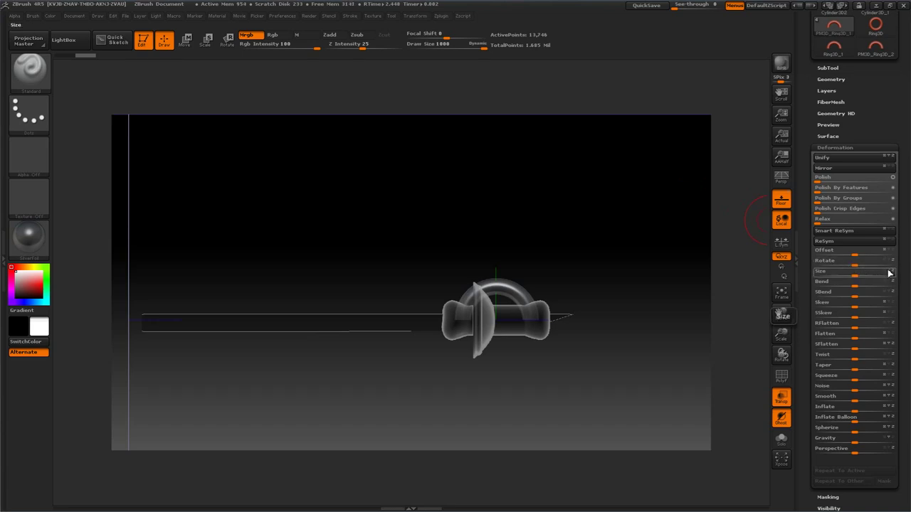
left_click_drag(863, 273, 882, 272)
left_click_drag(723, 224, 755, 224)
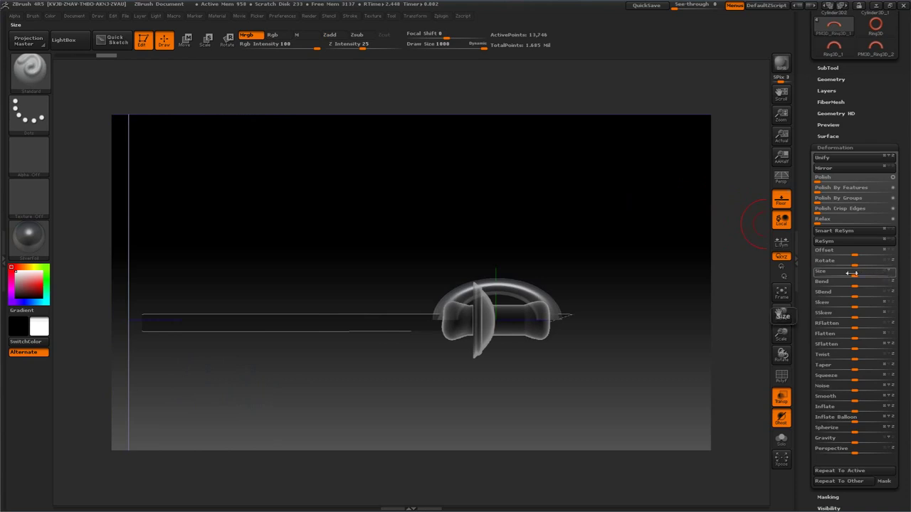
left_click_drag(851, 273, 834, 273)
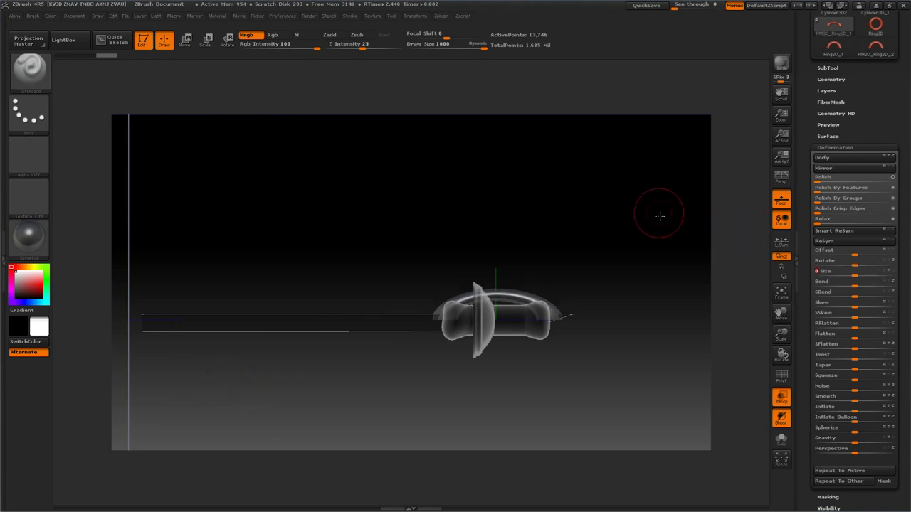
Narrow the half ring's width on the X axis with the Size deformation.
left_click_drag(660, 216, 648, 258)
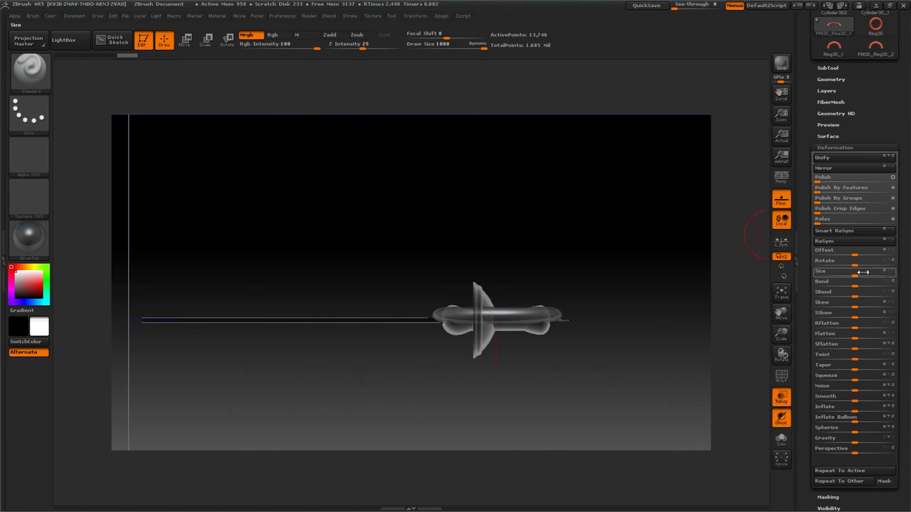
left_click_drag(861, 271, 809, 267)
left_click_drag(669, 252, 640, 169)
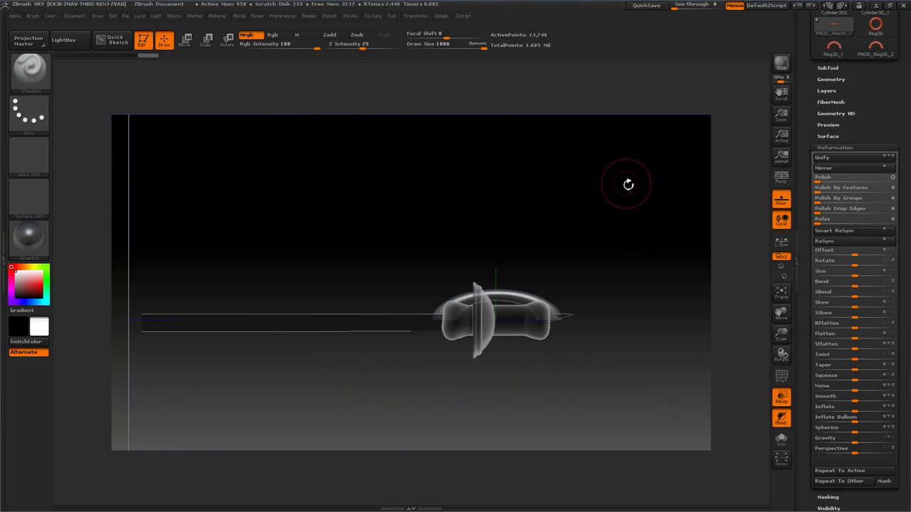
Center a Transpose Move line on the half ring and raise the arch above the handle.
left_click(31, 77)
key("w")
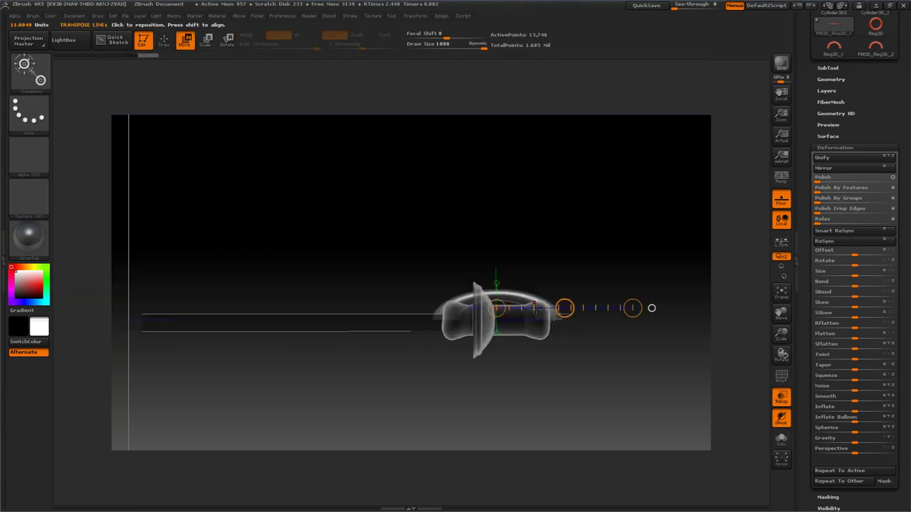
left_click_drag(651, 307, 583, 307)
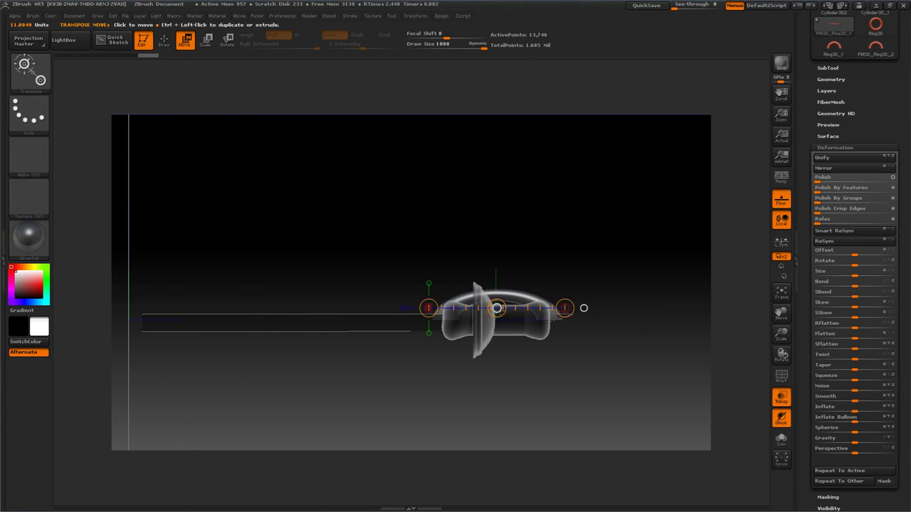
left_click_drag(497, 308, 500, 297)
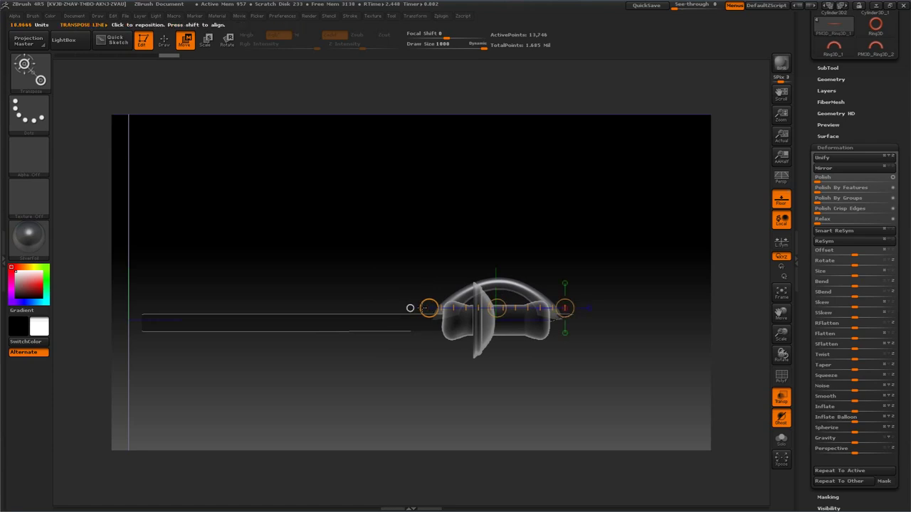
Try to reshape the arch with the Transpose line extended to about 33.6 units around its middle.
mouse_move(418, 307)
right_mouse_down()
mouse_move(455, 307)
mouse_move(418, 306)
right_mouse_up()
left_click_drag(421, 306, 269, 308)
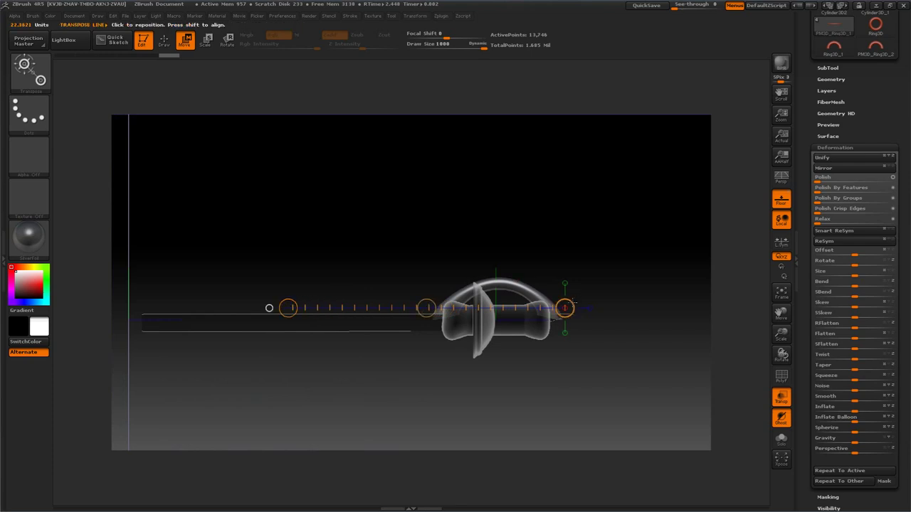
left_click_drag(569, 308, 722, 307)
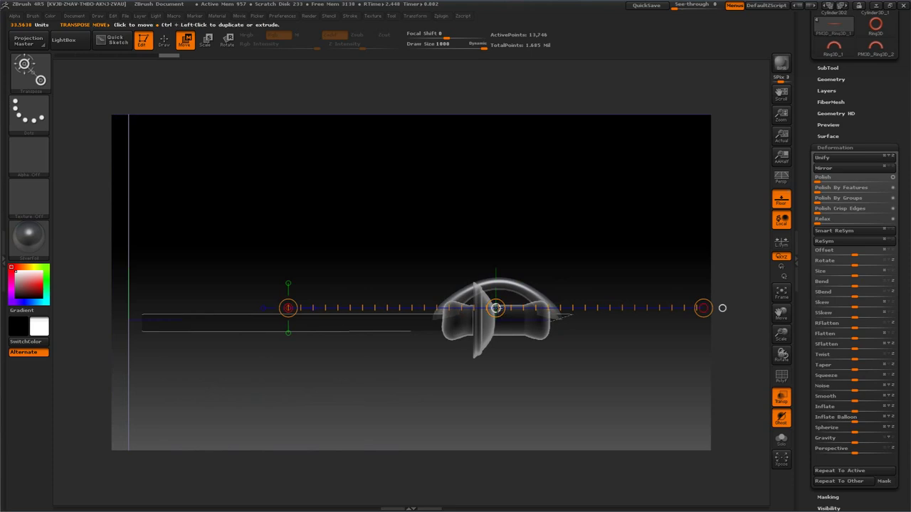
left_click_drag(496, 308, 497, 310)
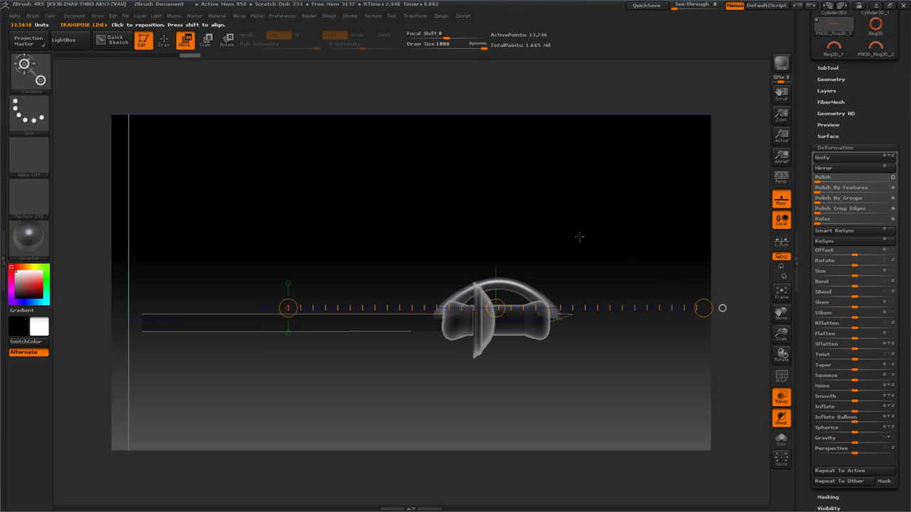
Shorten the Transpose line to about 14.8 units centered on the half ring and raise the middle of the arch further.
left_click_drag(722, 307, 604, 308)
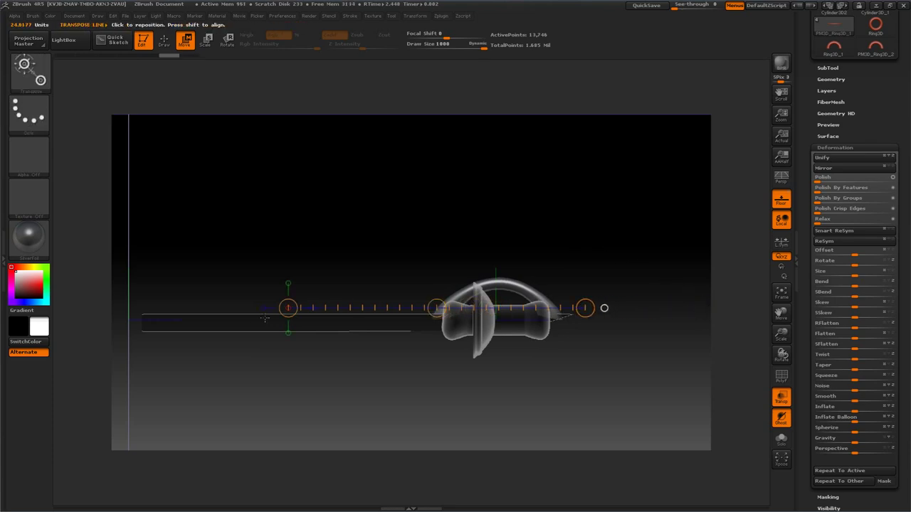
left_click_drag(278, 311, 398, 298)
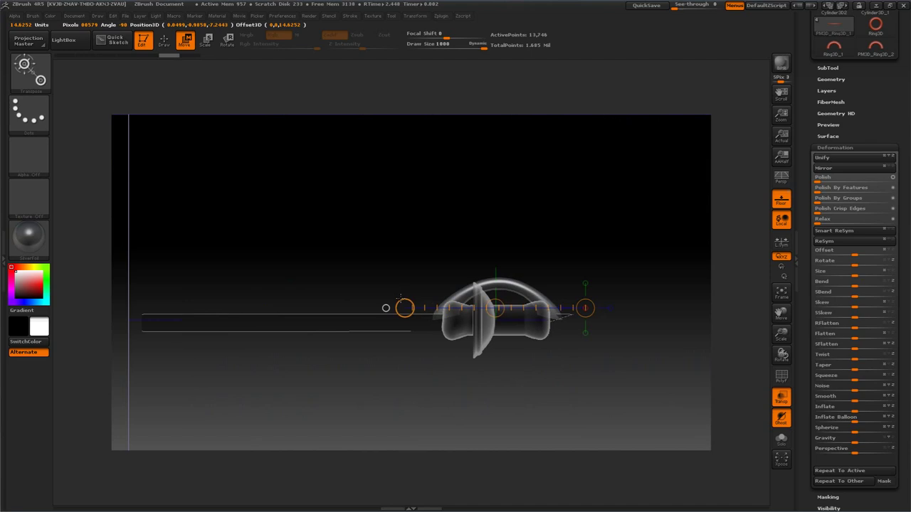
left_click_drag(398, 299, 432, 309)
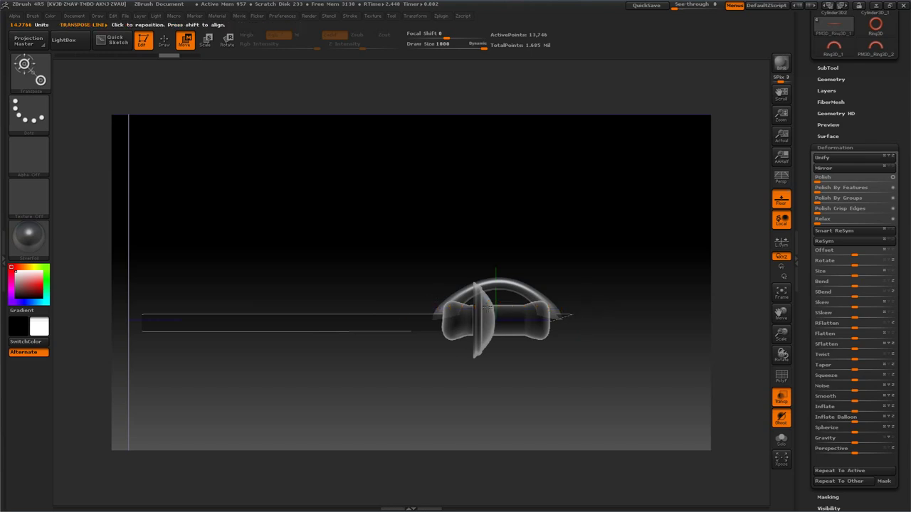
left_click_drag(495, 308, 496, 303)
left_click_drag(423, 256, 373, 232)
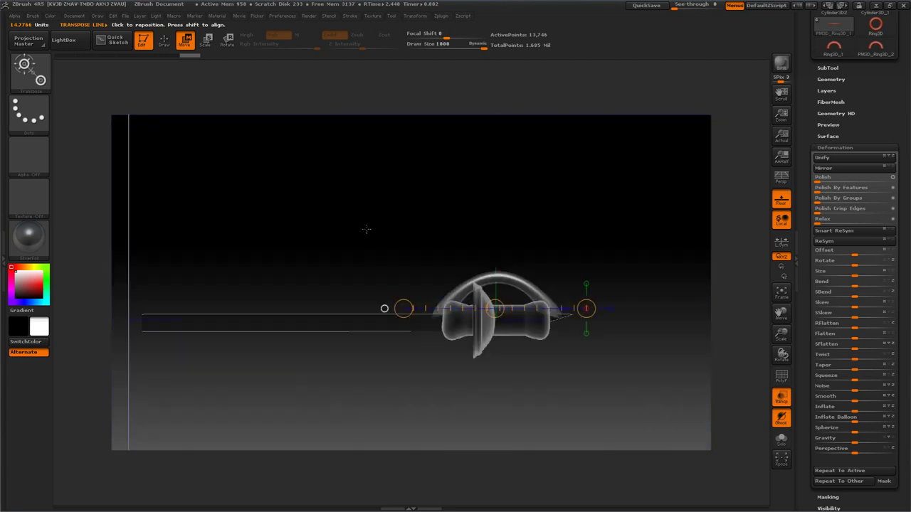
Return to Draw mode and isolate the half ring subtool with Solo.
left_click(164, 41)
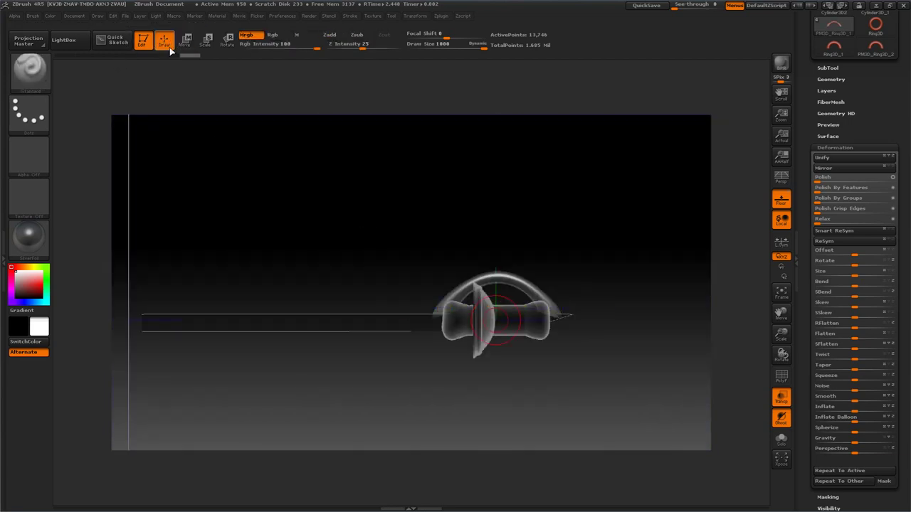
left_click(829, 147)
scroll(807, 138, "up", 3)
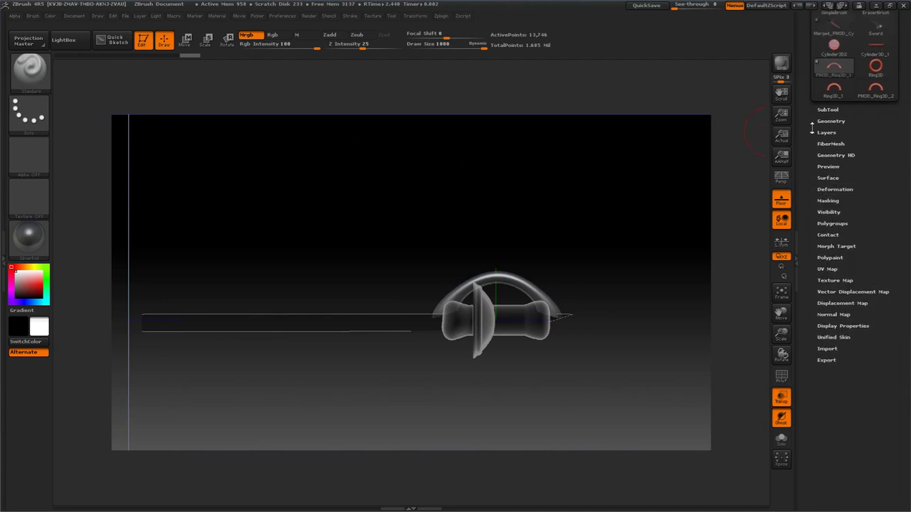
left_click(822, 110)
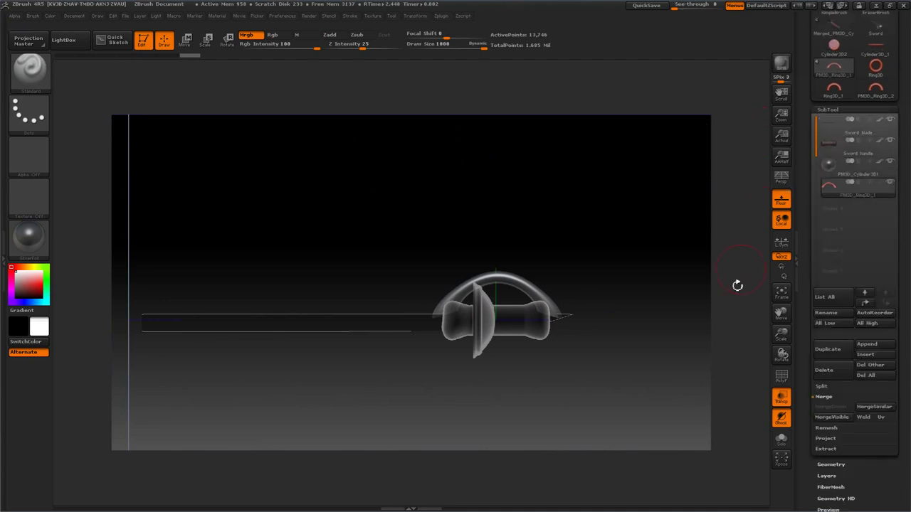
left_click(780, 436)
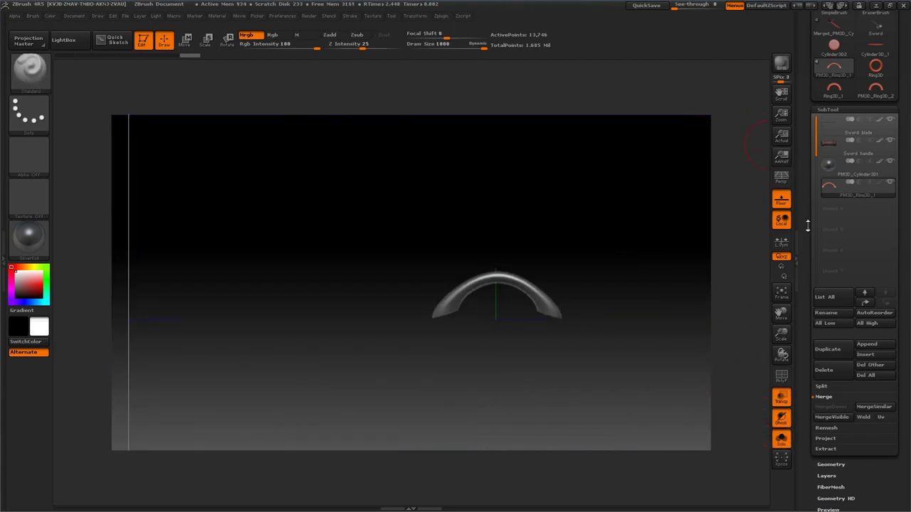
Convert the half ring to a DynaMesh at resolution 256.
scroll(807, 226, "down", 10)
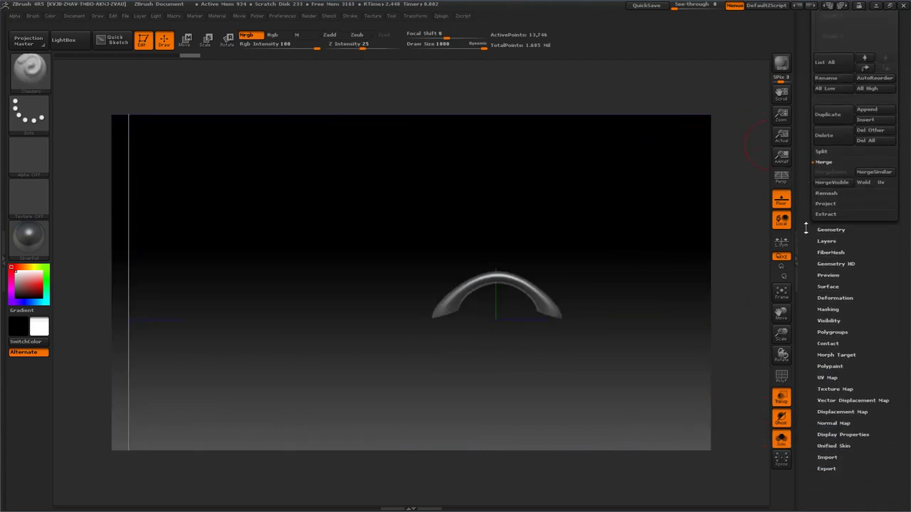
left_click(824, 230)
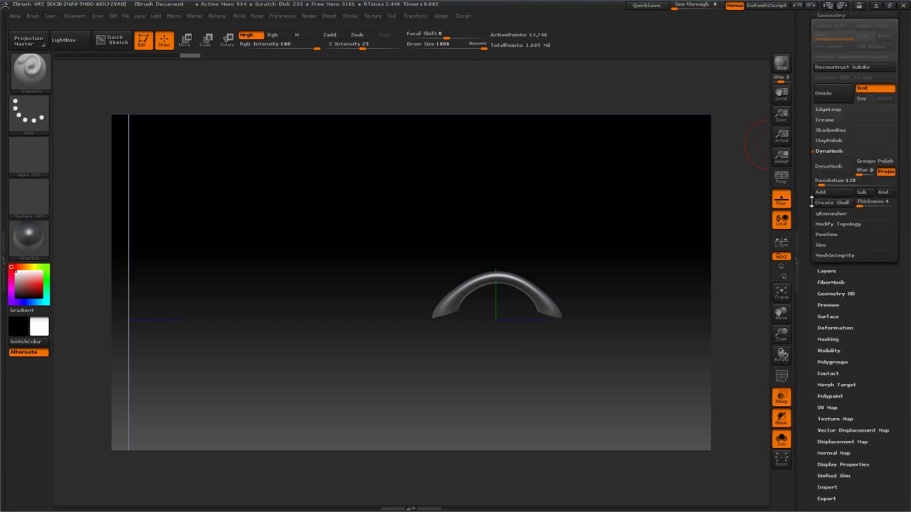
left_click(847, 180)
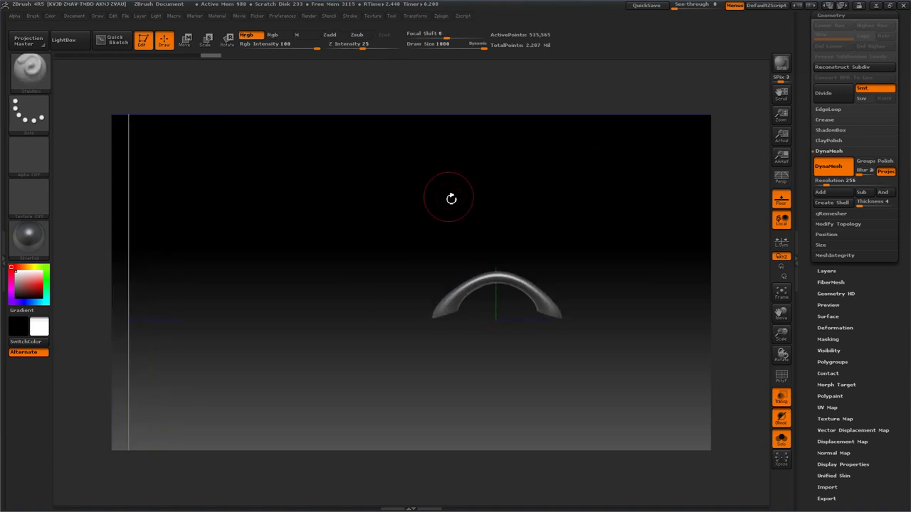
Switch the display material to MatCap Red Wax.
left_click(28, 238)
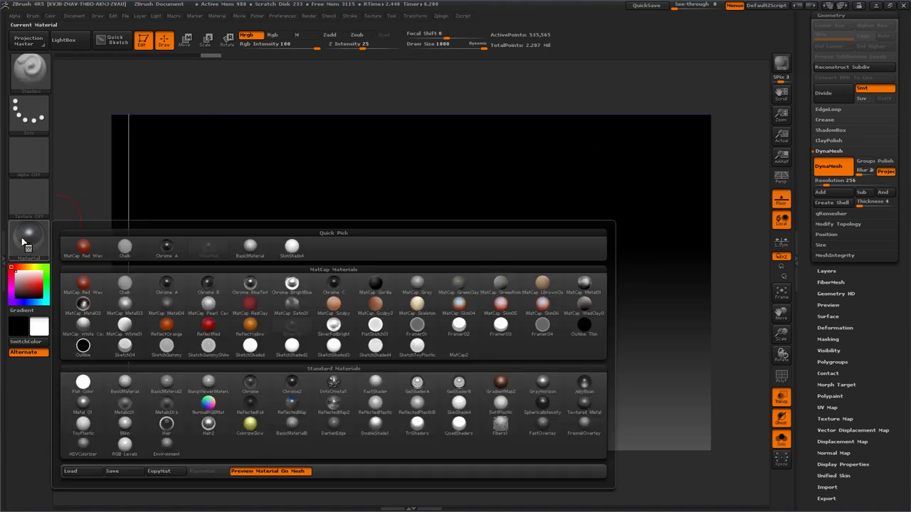
left_click(83, 248)
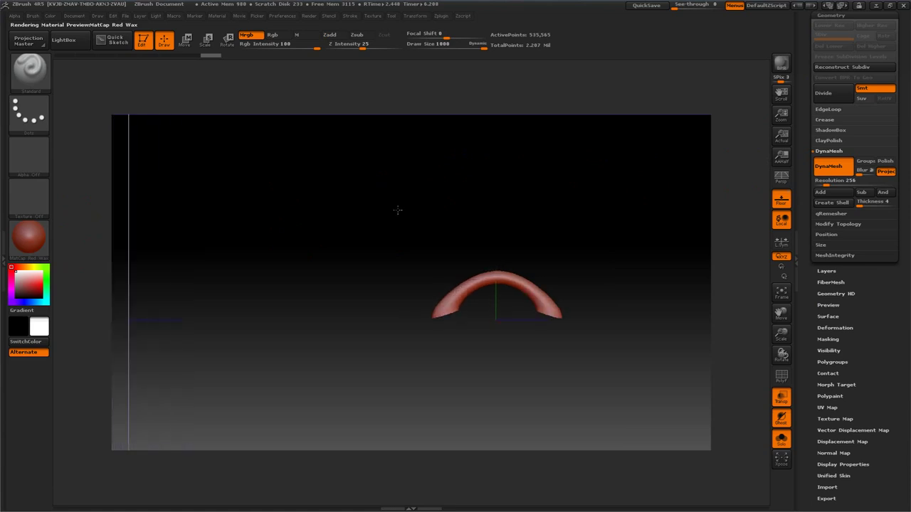
left_click_drag(455, 212, 453, 231, "alt")
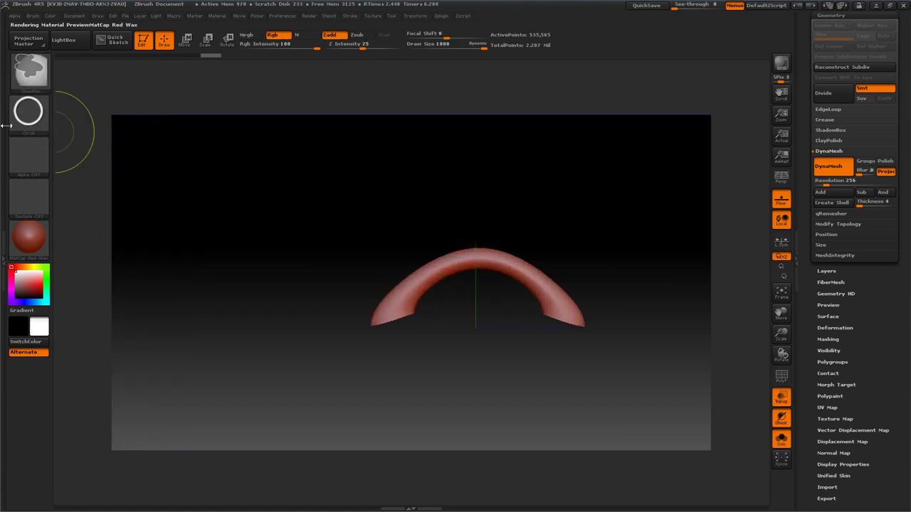
Set the masking stroke to Rect and mask the upper part of the arch, leaving both ends unmasked.
left_click(29, 114)
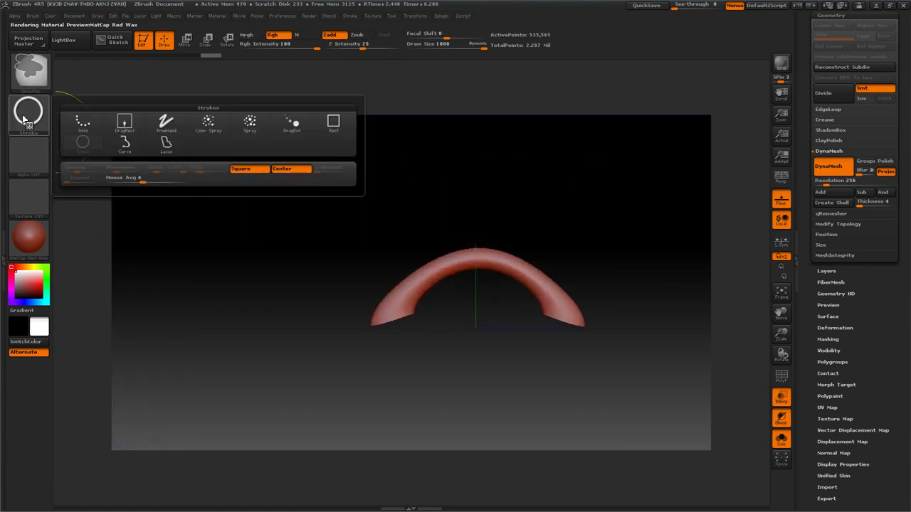
left_click(332, 125)
left_click(28, 112)
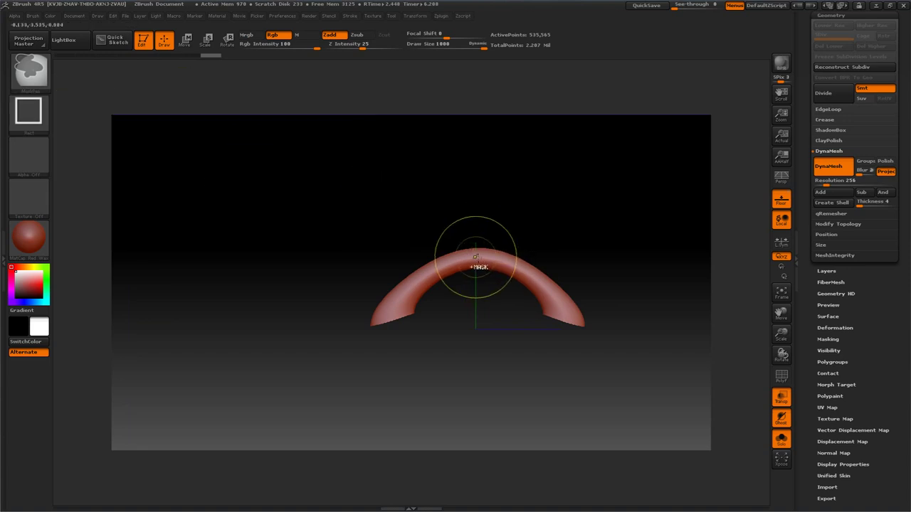
left_click_drag(475, 257, 573, 299, "ctrl")
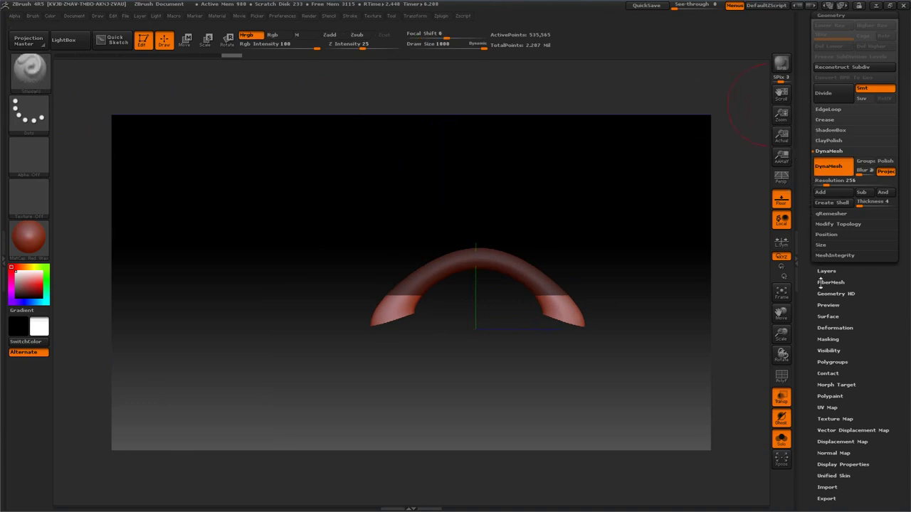
Invert the mask so that only the two ends of the half ring are protected.
mouse_move(812, 307)
left_mouse_down()
mouse_move(811, 276)
mouse_move(806, 317)
left_mouse_up()
left_click(820, 299)
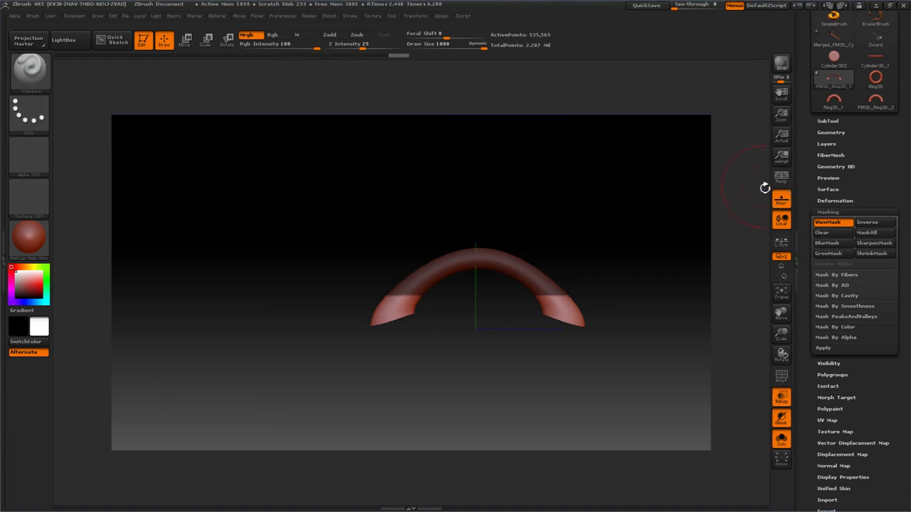
left_click(866, 222)
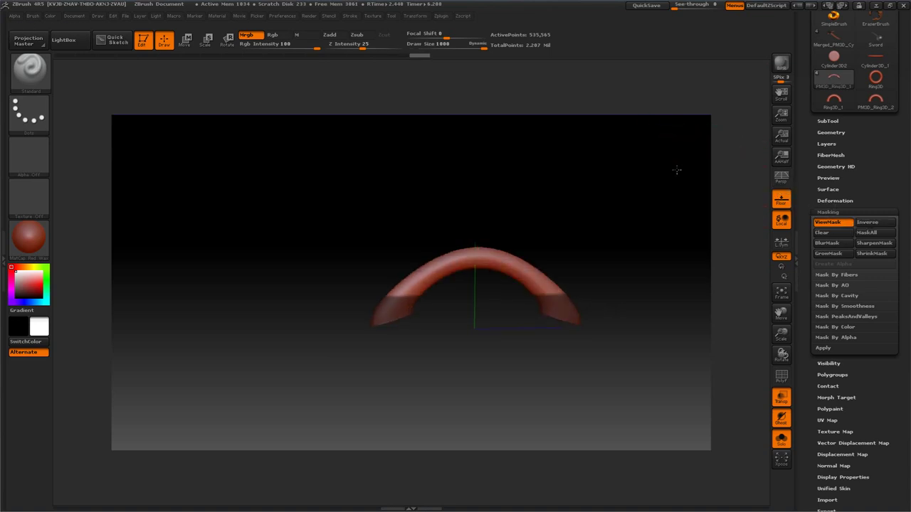
Try to widen the unmasked arch on the X axis with the Size deformation, and undo it.
left_click_drag(677, 169, 519, 331)
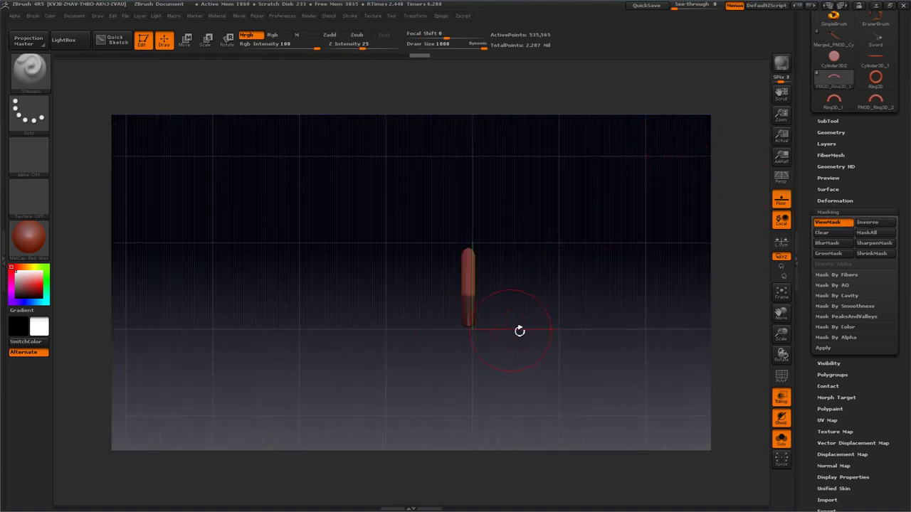
left_click(828, 201)
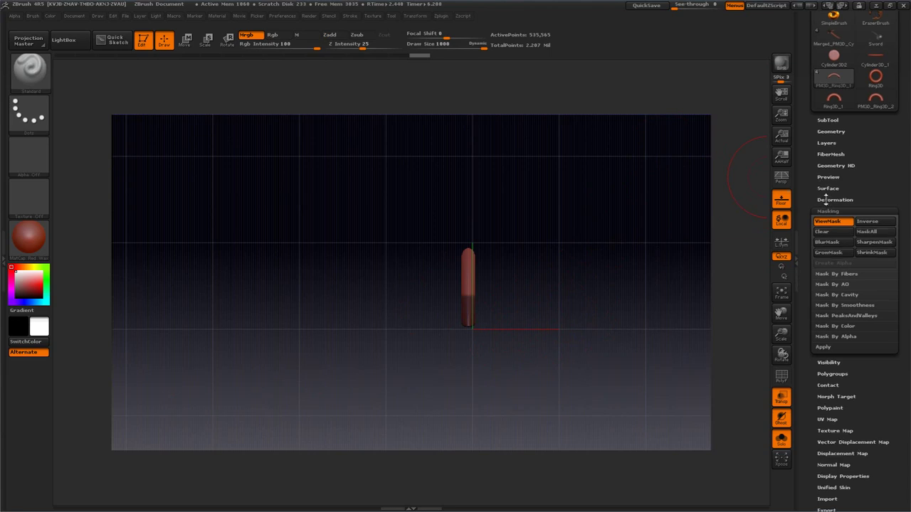
left_click_drag(861, 276, 870, 276)
key("ctrl")
key("ctrl+z")
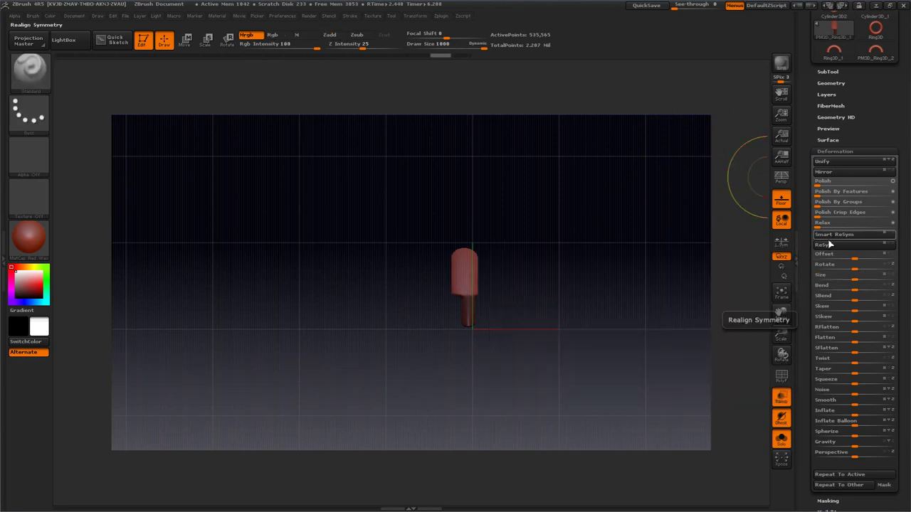
mouse_move(561, 147)
left_mouse_down()
mouse_move(552, 173)
mouse_move(551, 154)
left_mouse_up()
key("b")
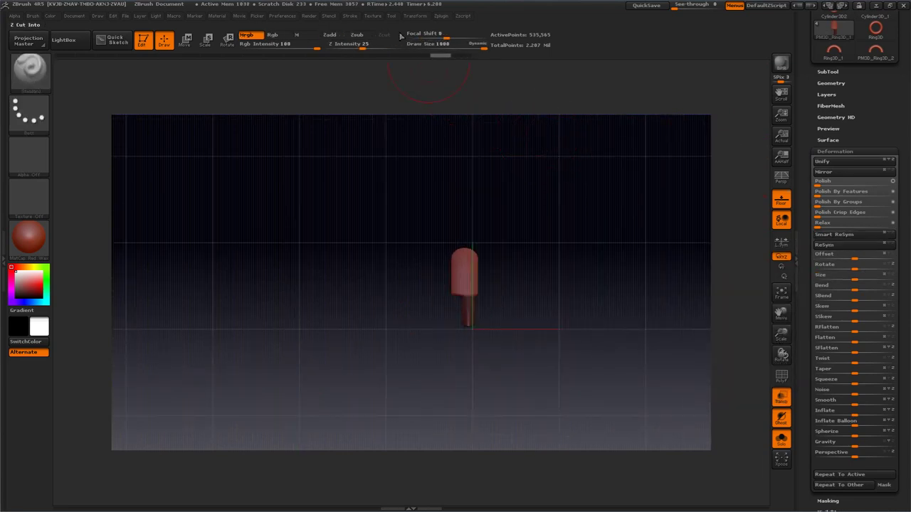
key("ctrl+z")
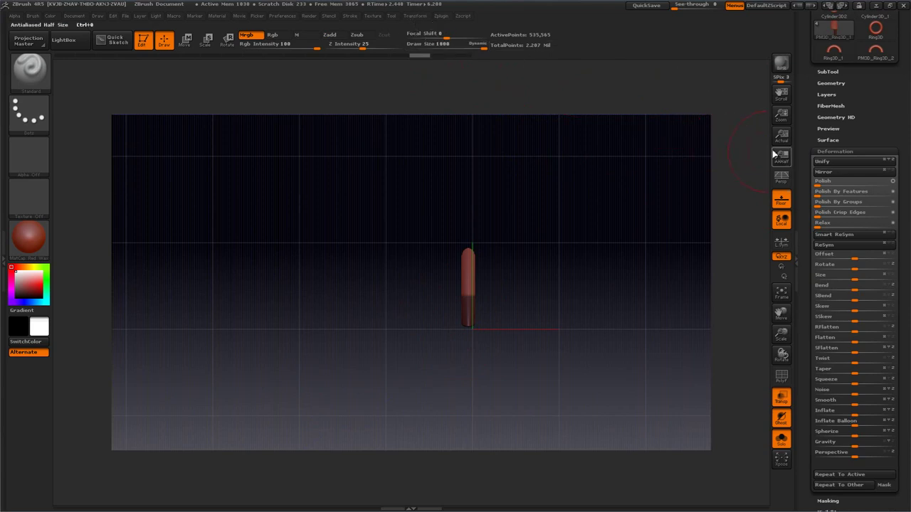
Clear the mask on the half ring and reposition its pivot point near the top of the arch.
left_click(821, 151)
left_click(825, 163)
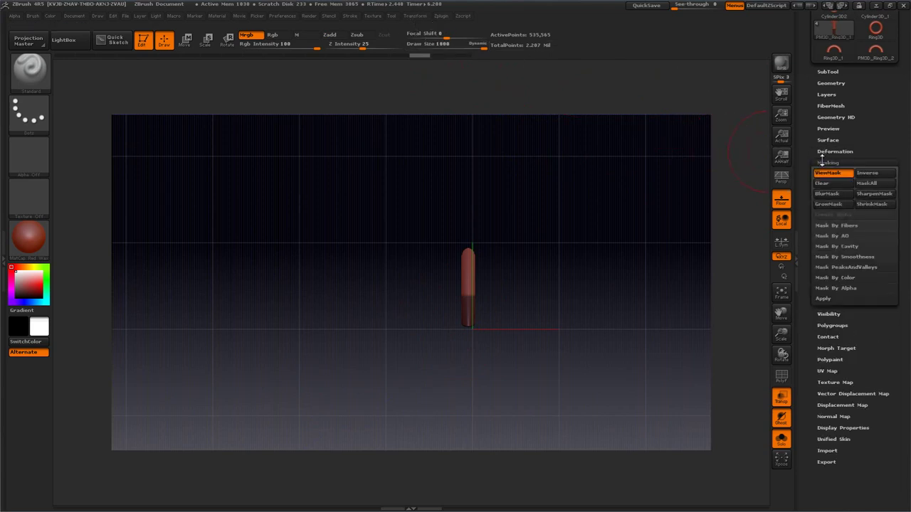
left_click(823, 183)
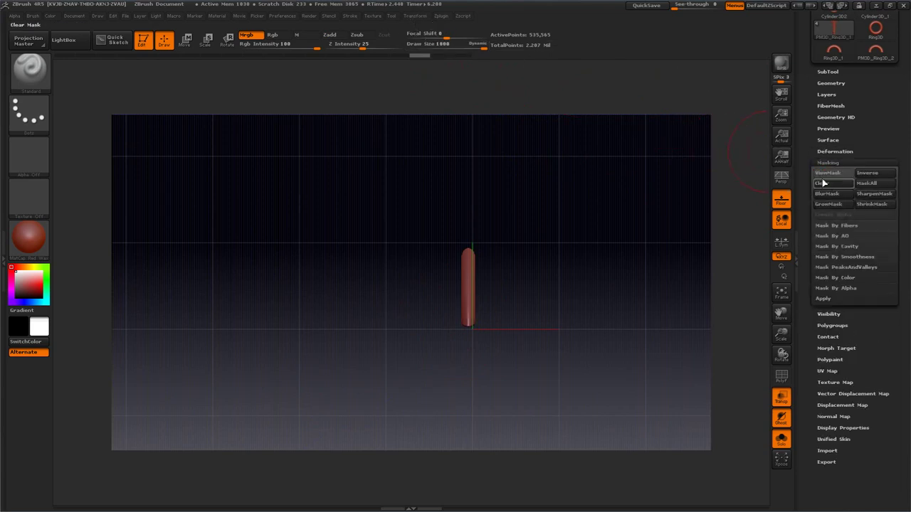
left_click(418, 17)
left_click(470, 130)
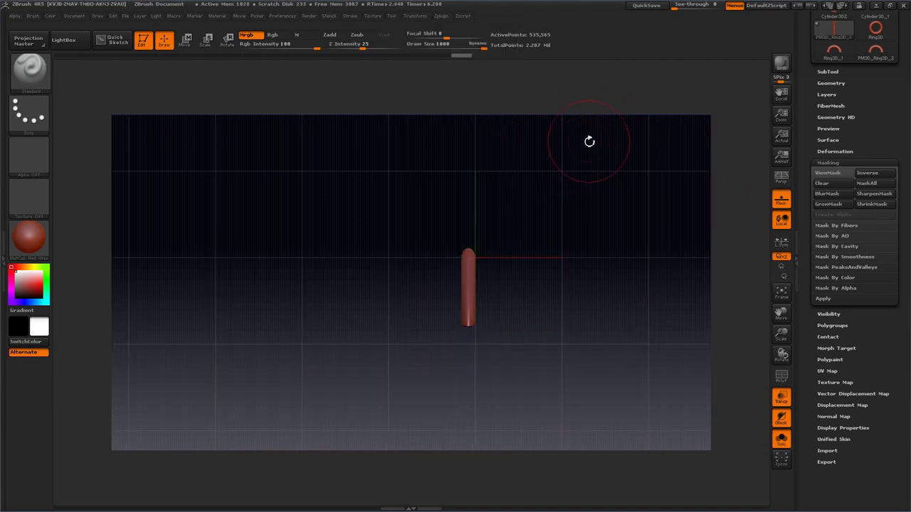
Try a centered rectangular mask over the arch that stops short of the lower ends, and remove it.
left_click_drag(571, 143, 547, 136)
left_click_drag(668, 174, 610, 179, "shift")
key("ctrl")
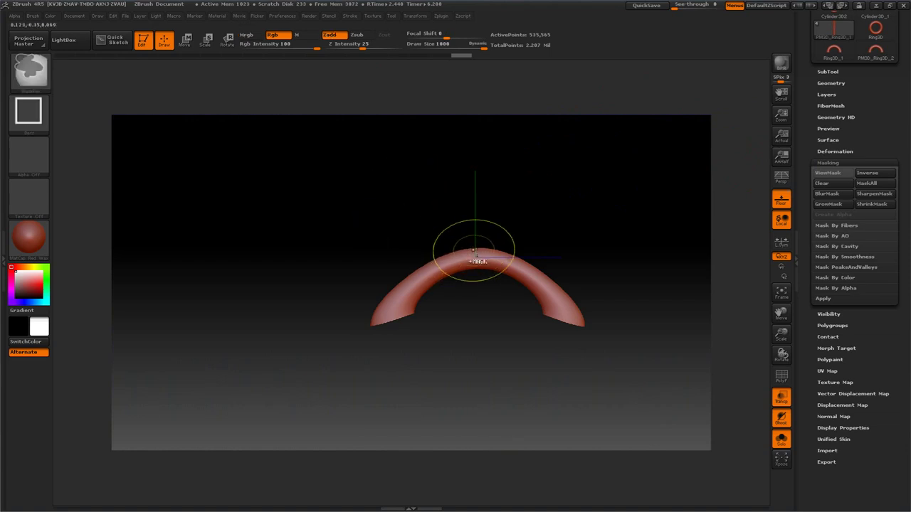
left_click_drag(474, 254, 559, 300, "ctrl")
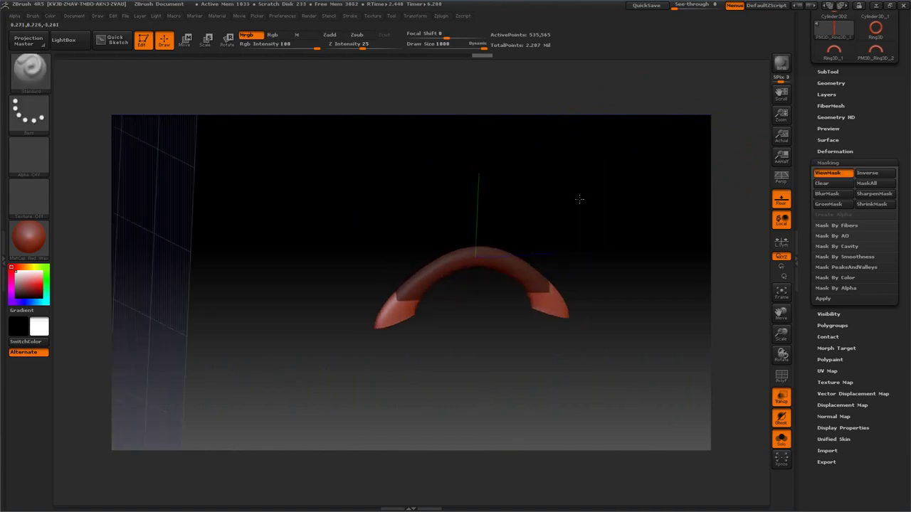
mouse_move(579, 199)
left_mouse_down()
mouse_move(549, 195)
mouse_move(557, 185)
left_mouse_up()
key("ctrl")
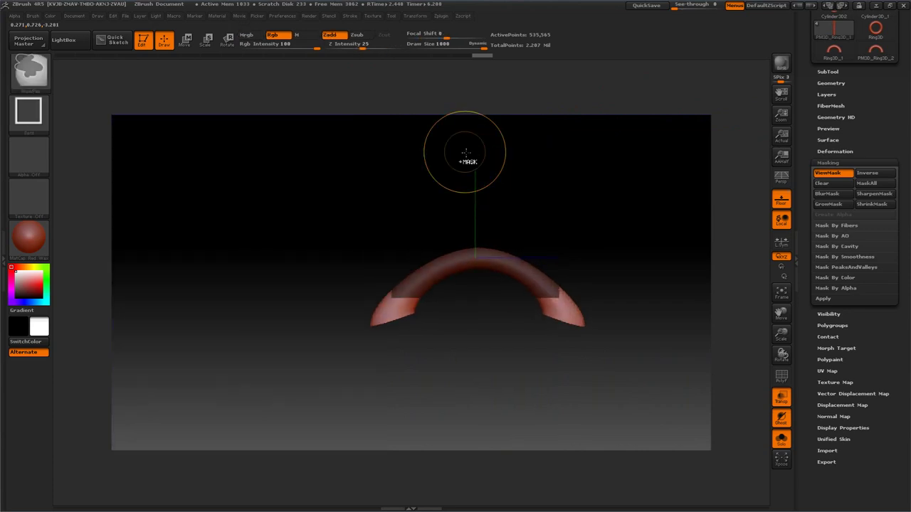
left_click(465, 151, "ctrl")
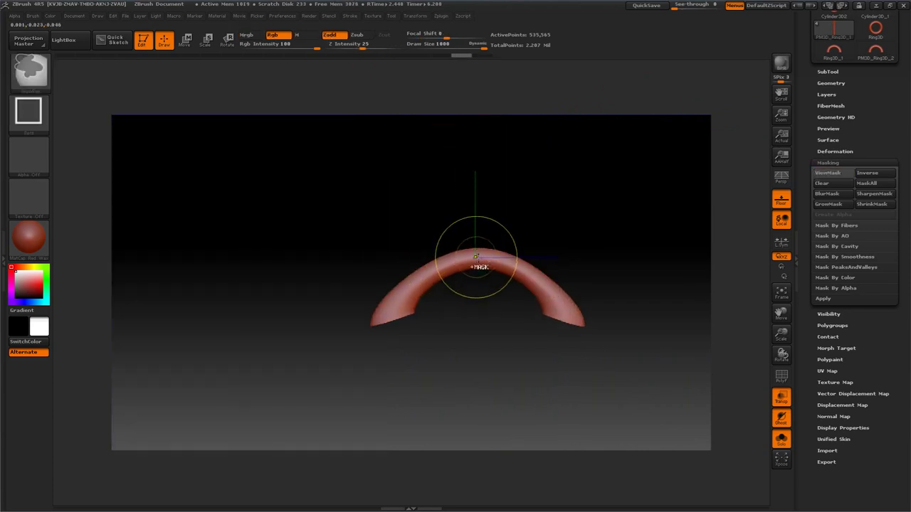
Mask the full width of the upper arch with a larger rectangle and invert the mask onto the ends.
left_click_drag(475, 256, 653, 299, "ctrl")
left_click_drag(498, 155, 509, 154, "shift")
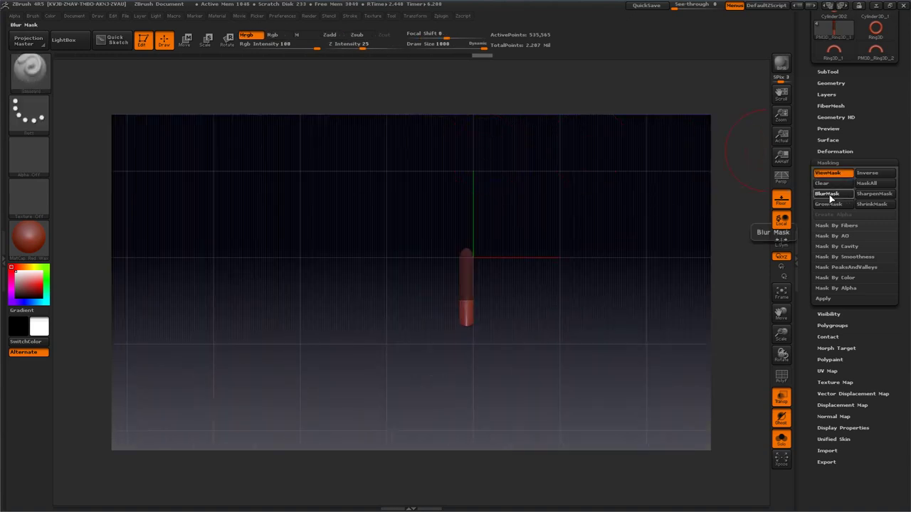
left_click(867, 172)
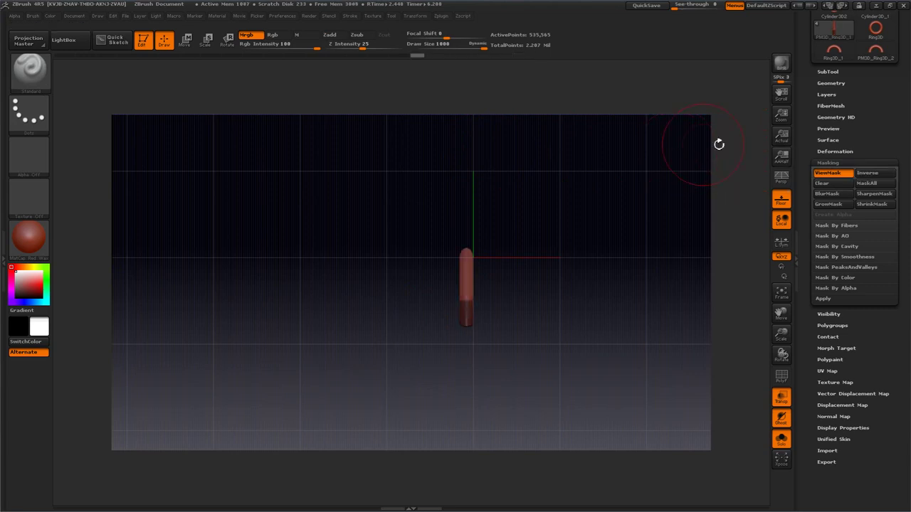
Try the X-axis Size deformation on the unmasked arch again with the repositioned pivot.
left_click(818, 152)
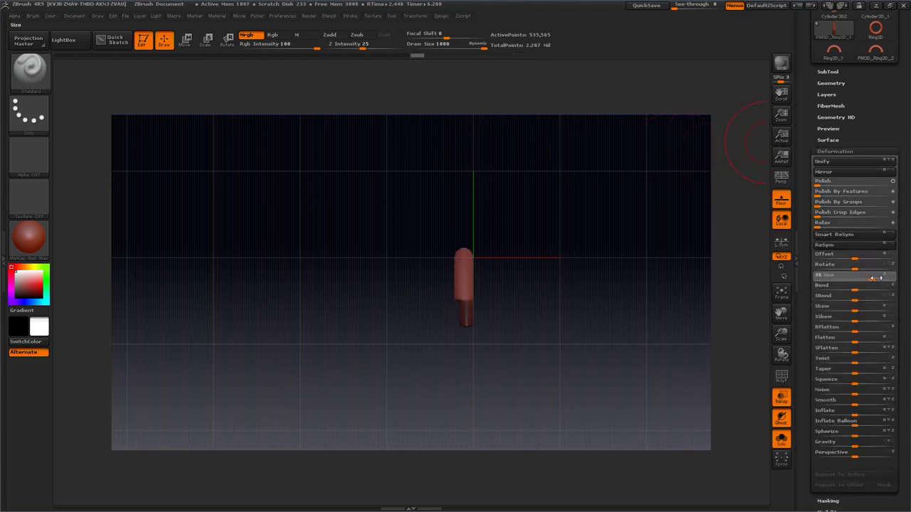
left_click_drag(869, 278, 856, 278)
left_click_drag(600, 182, 562, 178)
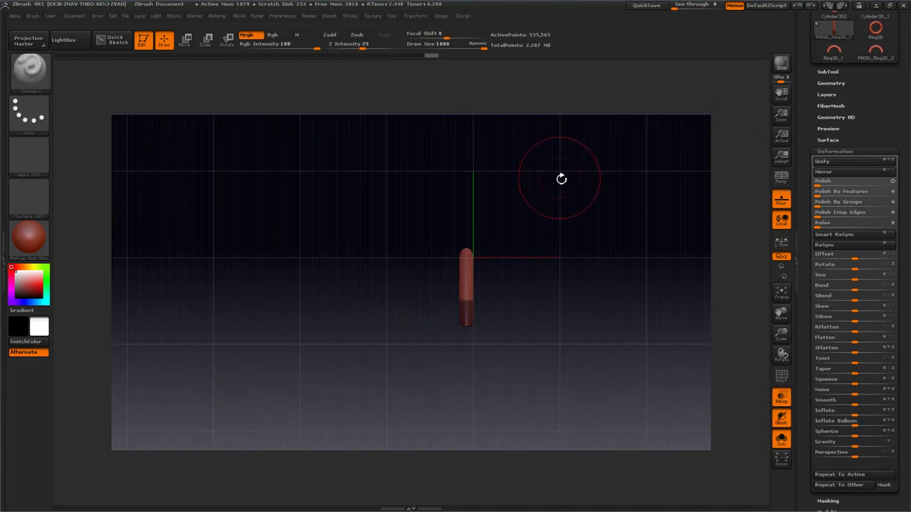
Clear the mask from the ends of the half ring.
left_click(819, 151)
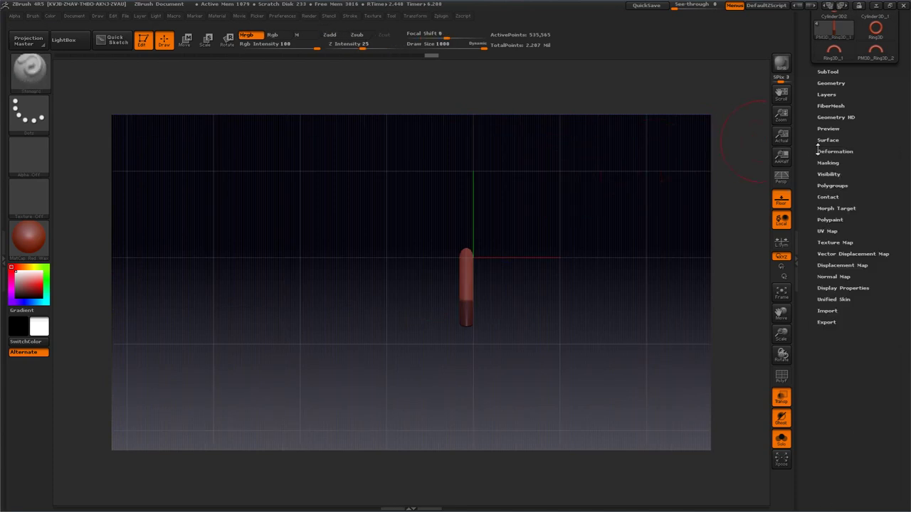
left_click(822, 163)
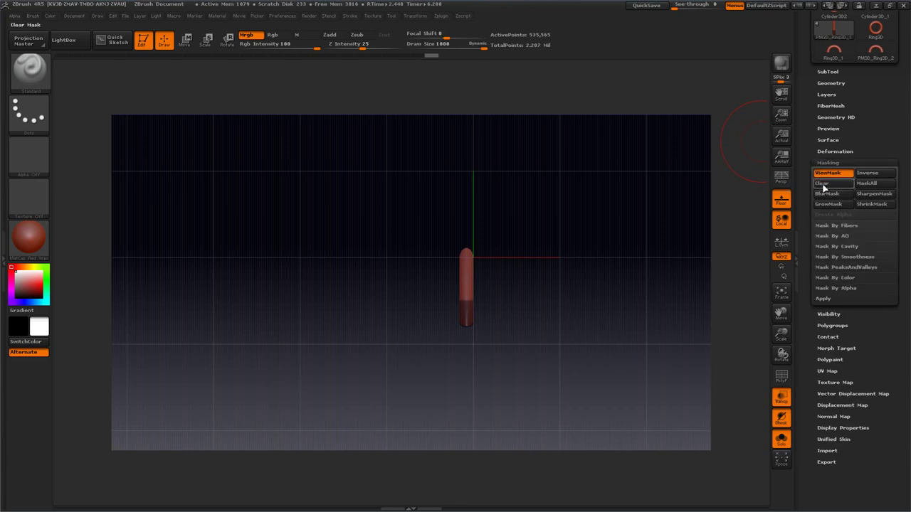
left_click(822, 183)
Move the half ring along the X-axis with Transpose to center it on the vertical axis.
left_click(185, 41)
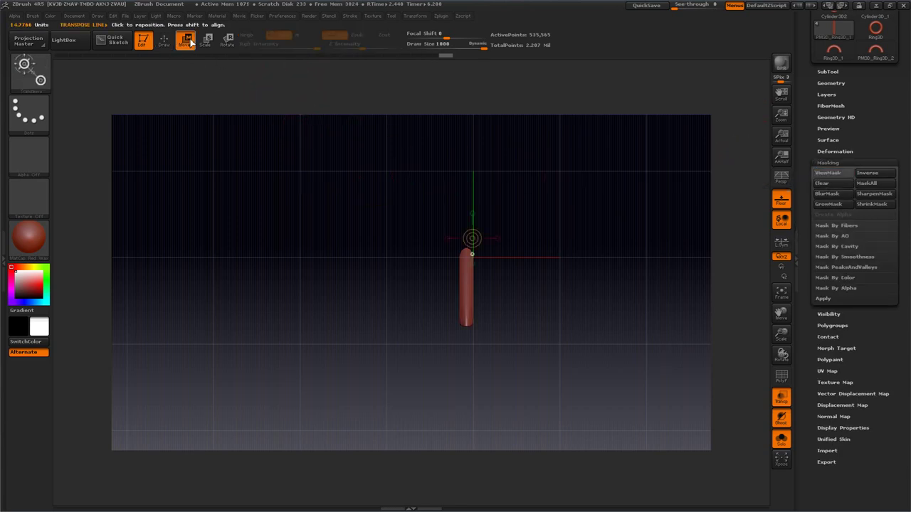
left_click(498, 238)
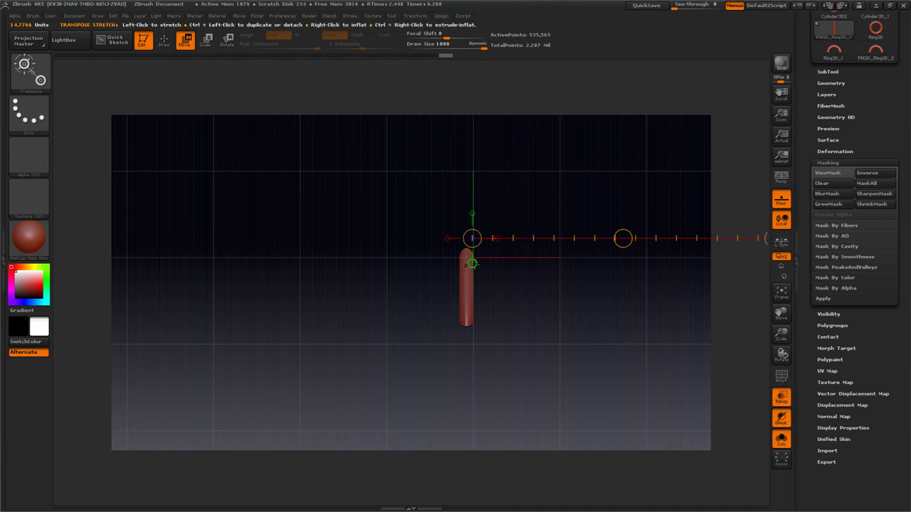
mouse_move(509, 239)
left_mouse_down()
mouse_move(520, 239)
mouse_move(507, 239)
left_mouse_up()
left_click_drag(620, 239, 628, 240)
left_click_drag(579, 196, 520, 203)
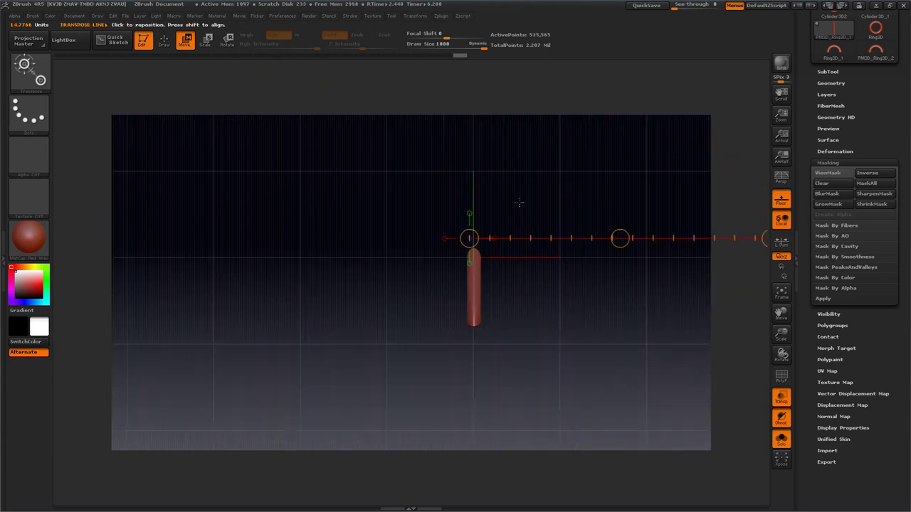
left_click(163, 41)
Mask the full width of the upper arch with a rectangle and invert the mask onto the lower ends.
mouse_move(504, 132)
left_mouse_down()
mouse_move(528, 145)
mouse_move(445, 191)
left_mouse_up()
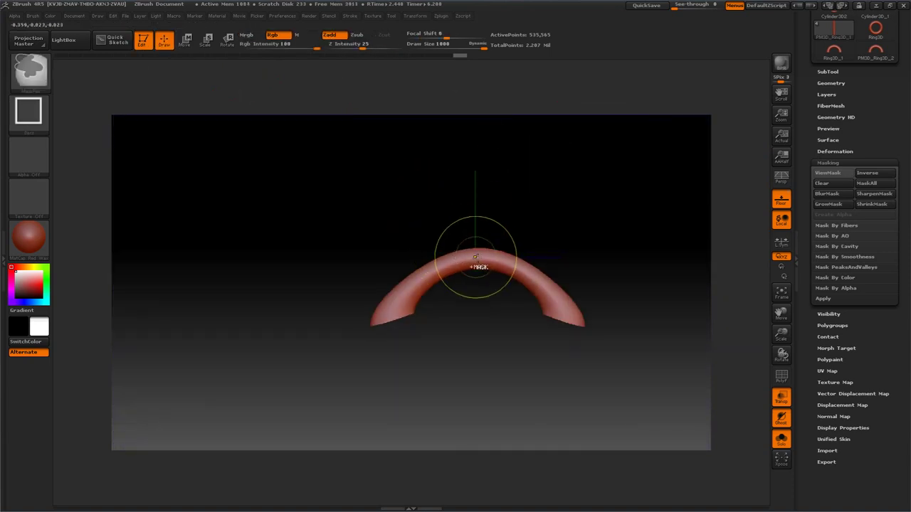
mouse_move(475, 262)
left_mouse_down("ctrl")
mouse_move(516, 260)
mouse_move(579, 286)
left_mouse_up("ctrl")
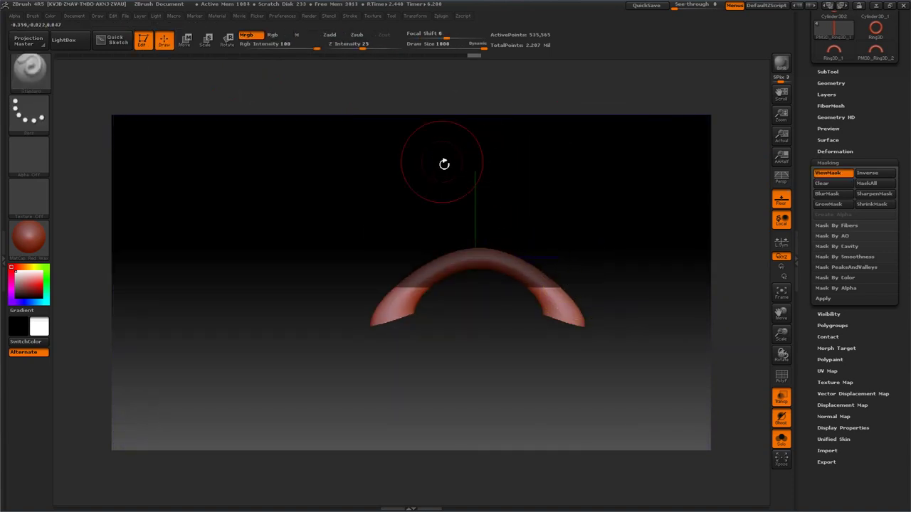
left_click_drag(443, 163, 683, 134, "shift")
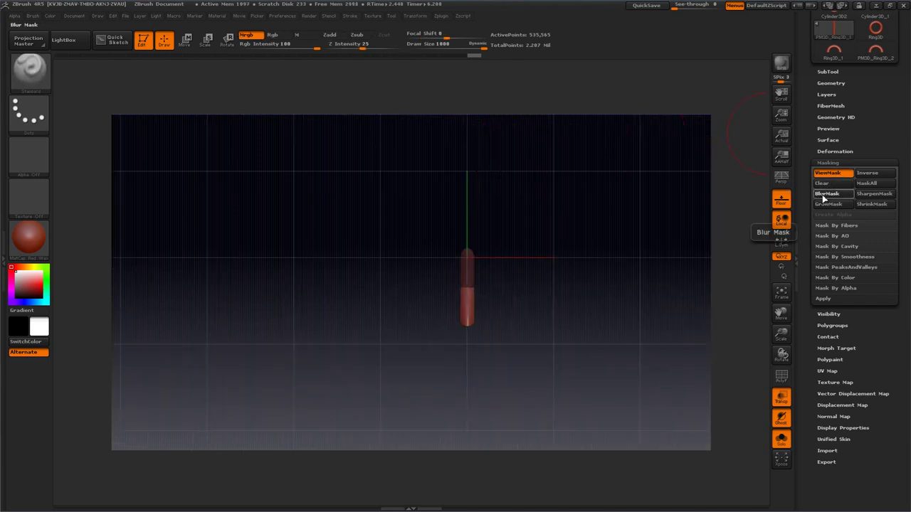
left_click(865, 173)
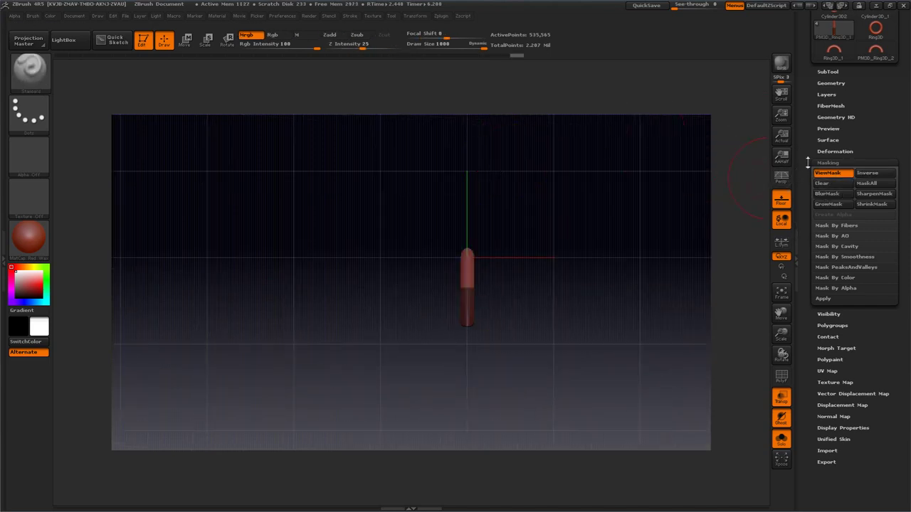
Widen the unmasked arch with the Size deformation at 100 on the X-axis, and flatten it with negative Size on the Y-axis.
left_click(825, 151)
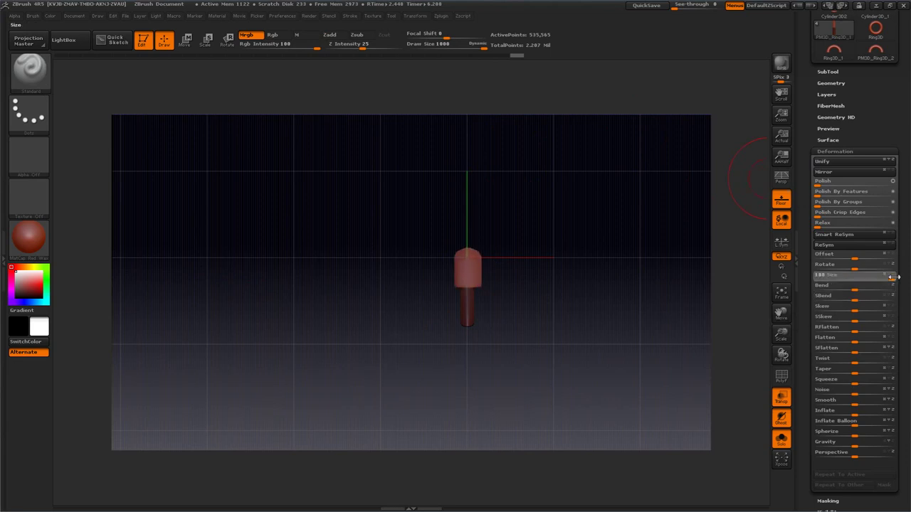
left_click_drag(901, 275, 901, 276)
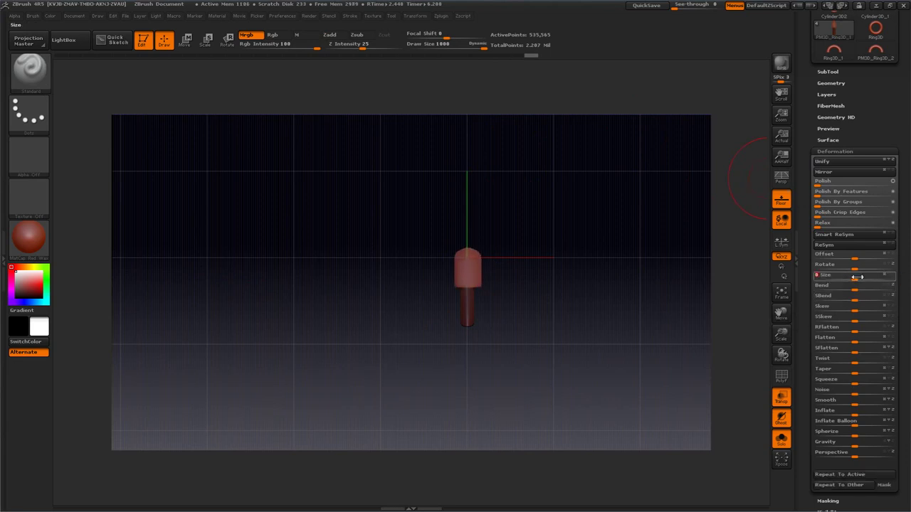
left_click_drag(695, 188, 624, 170)
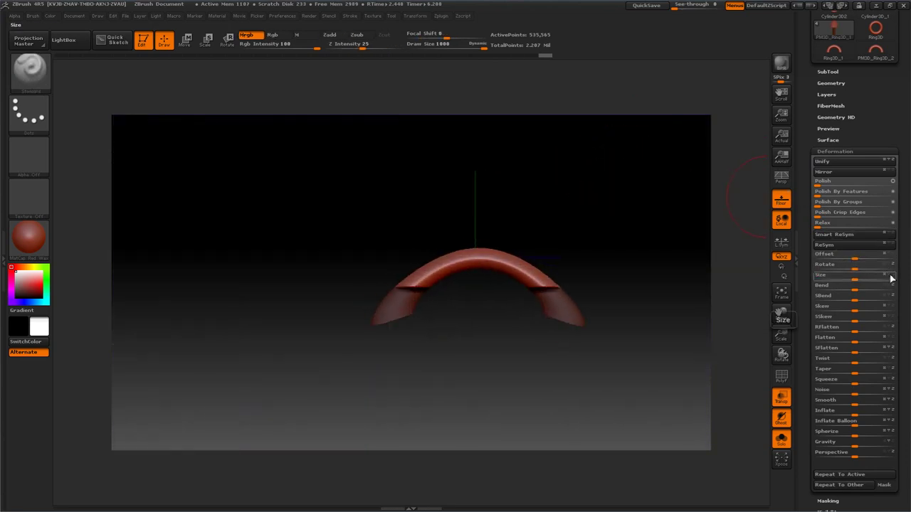
left_click_drag(862, 275, 823, 275)
left_click_drag(716, 220, 625, 169)
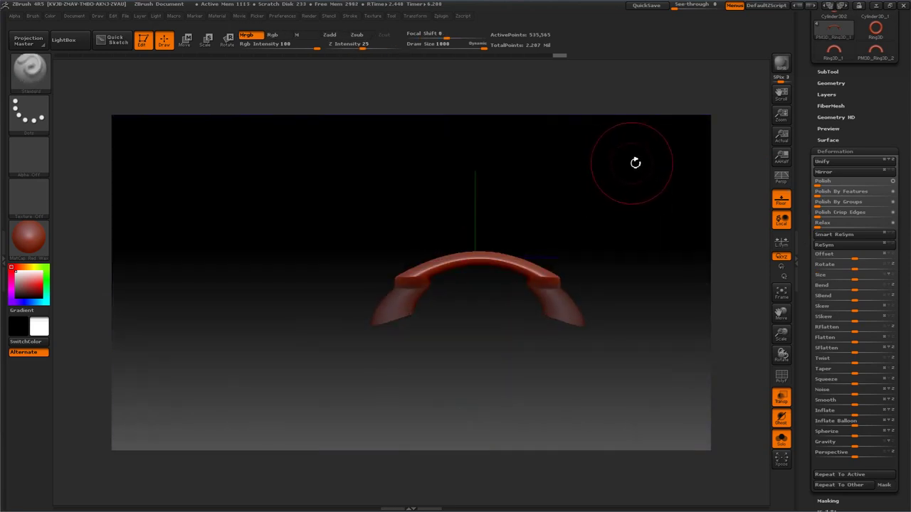
Clear the mask from the lower ends of the widened half ring.
left_click(826, 151)
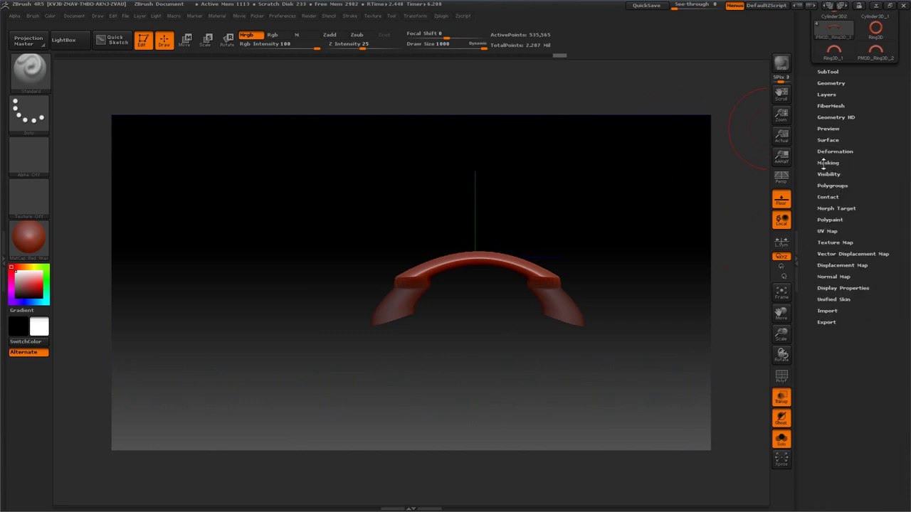
left_click(825, 162)
left_click(819, 185)
mouse_move(683, 159)
left_mouse_down()
mouse_move(665, 167)
mouse_move(699, 177)
mouse_move(678, 152)
left_mouse_up()
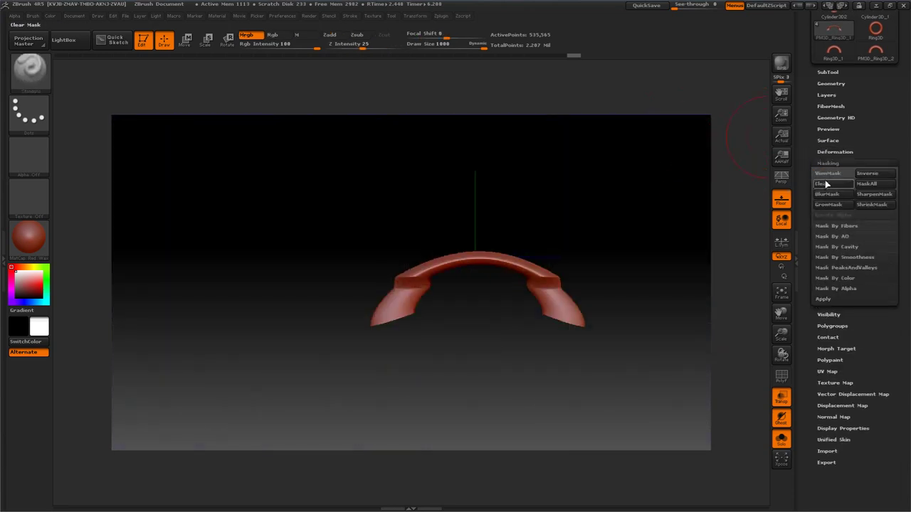
Apply the Polish deformation to the whole half ring and check its shape from several sides.
left_click(823, 153)
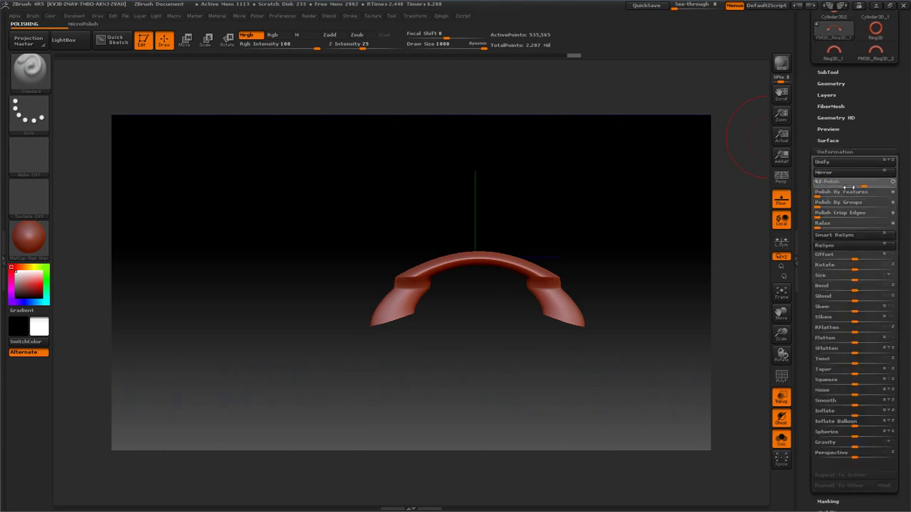
left_click_drag(851, 186, 850, 186)
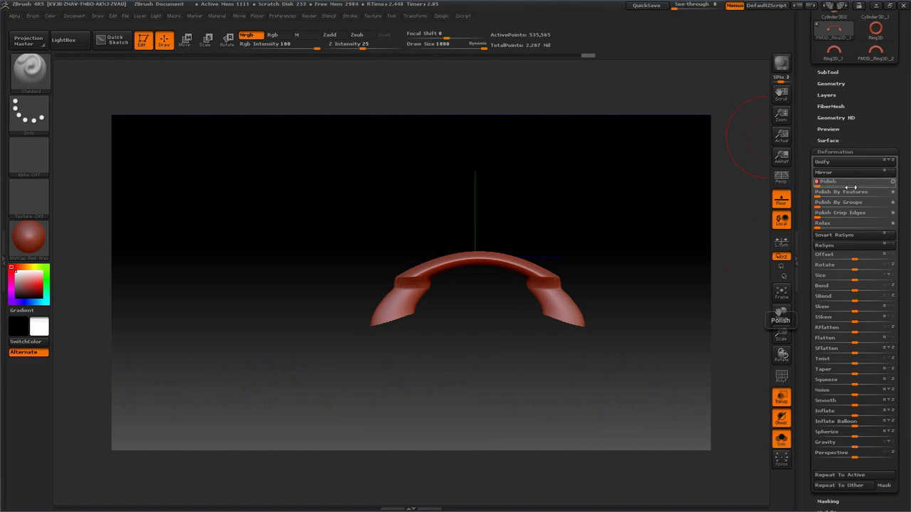
left_click_drag(573, 171, 528, 147)
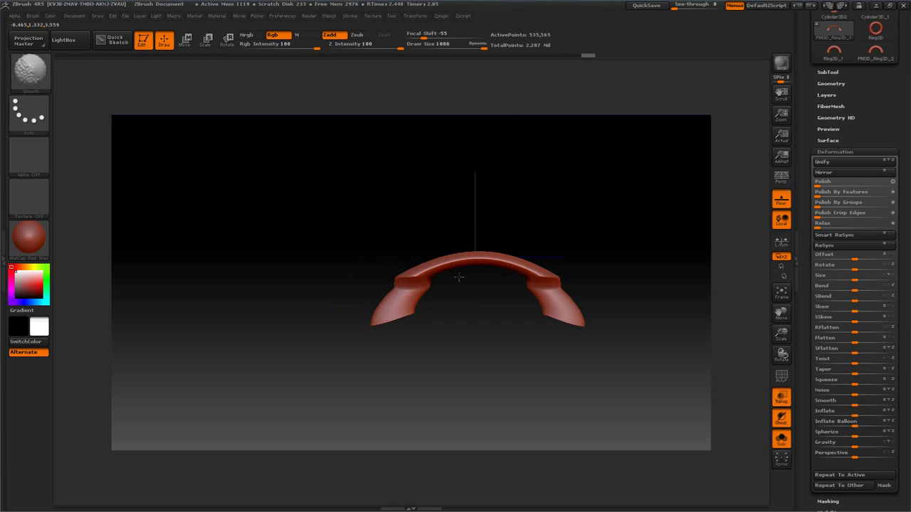
left_click_drag(336, 251, 367, 269)
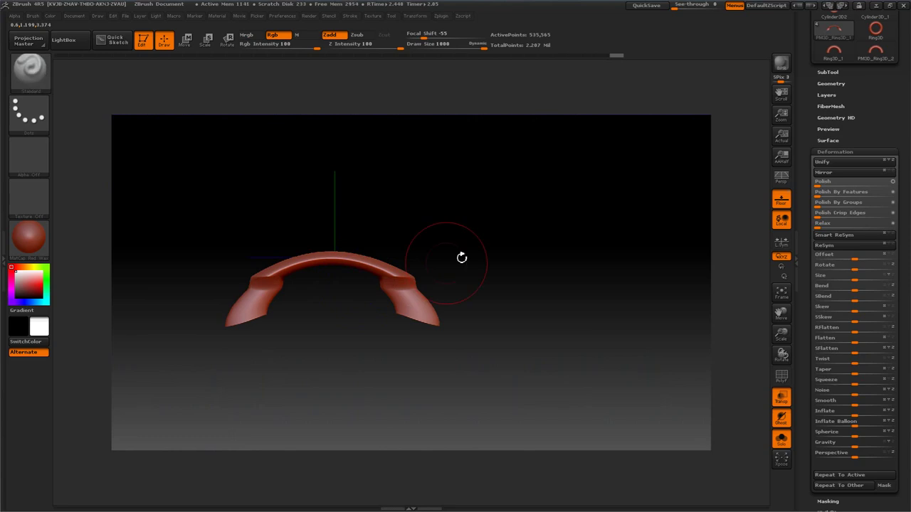
left_click_drag(464, 256, 525, 213)
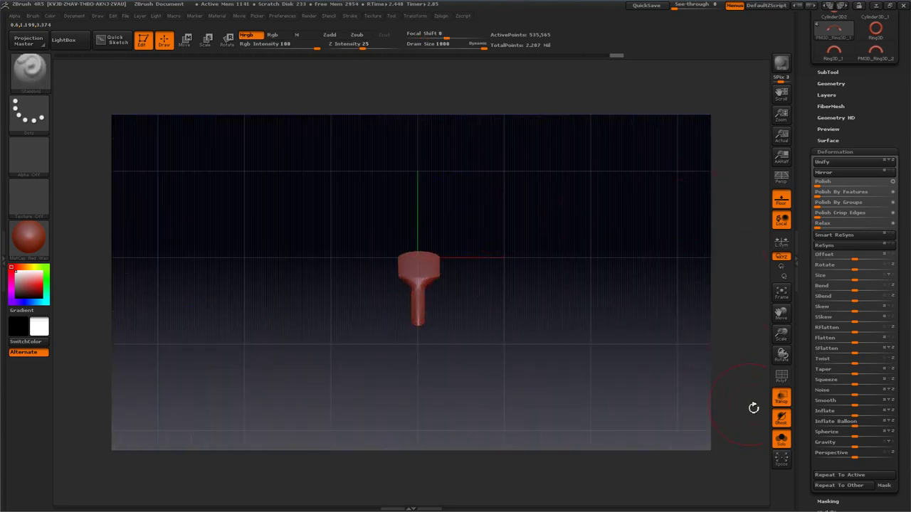
Show the other sword parts around the half ring and shrink it on all axes with the Size deformation.
left_click(781, 439)
left_click_drag(663, 266, 555, 173)
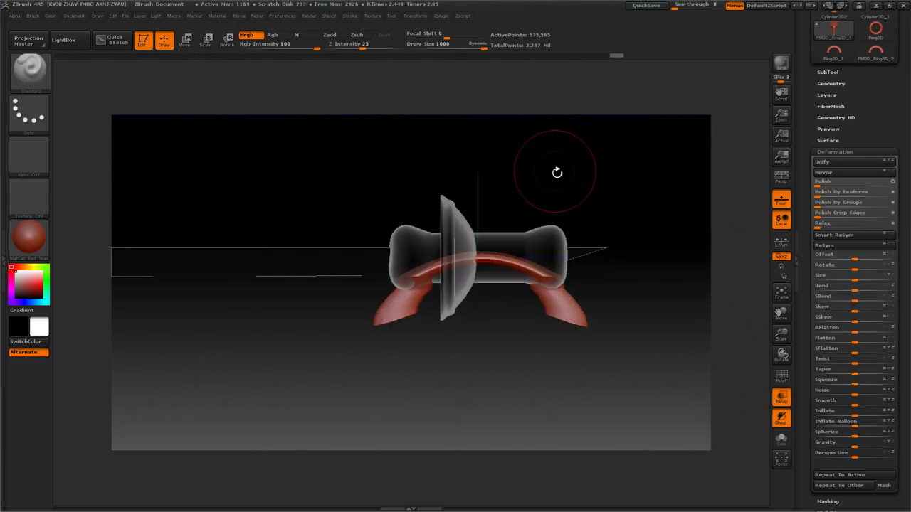
left_click(825, 151)
left_click_drag(805, 150, 807, 183)
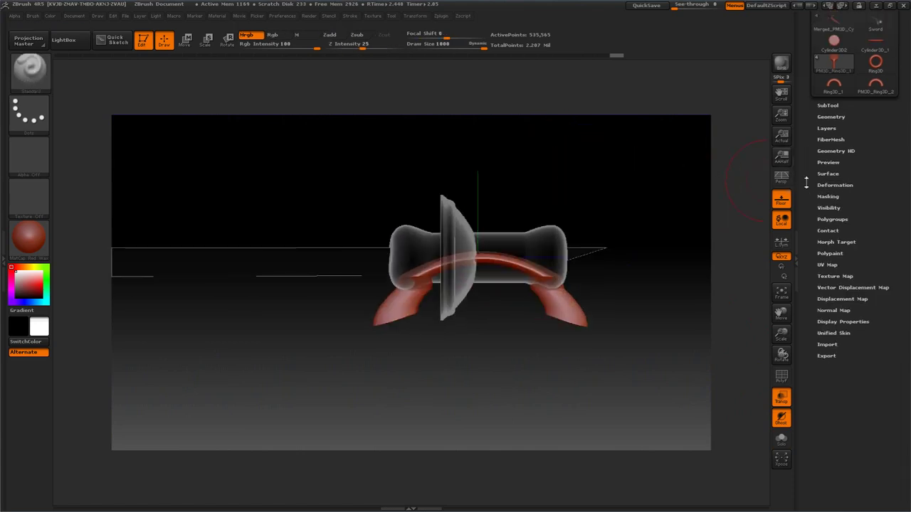
left_click(826, 184)
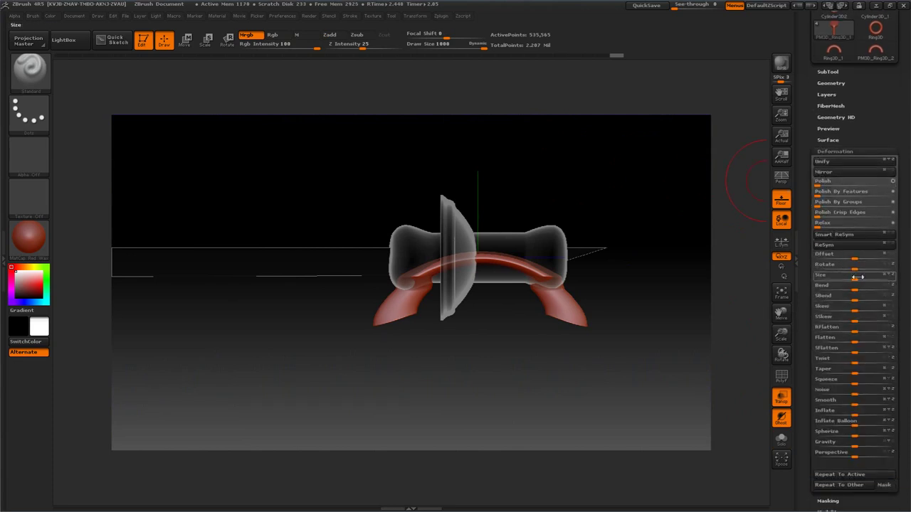
left_click_drag(857, 277, 820, 278)
left_click_drag(670, 180, 650, 187)
Move the half ring straight up along a vertical Transpose line so its arch rises above the grip.
left_click(190, 44)
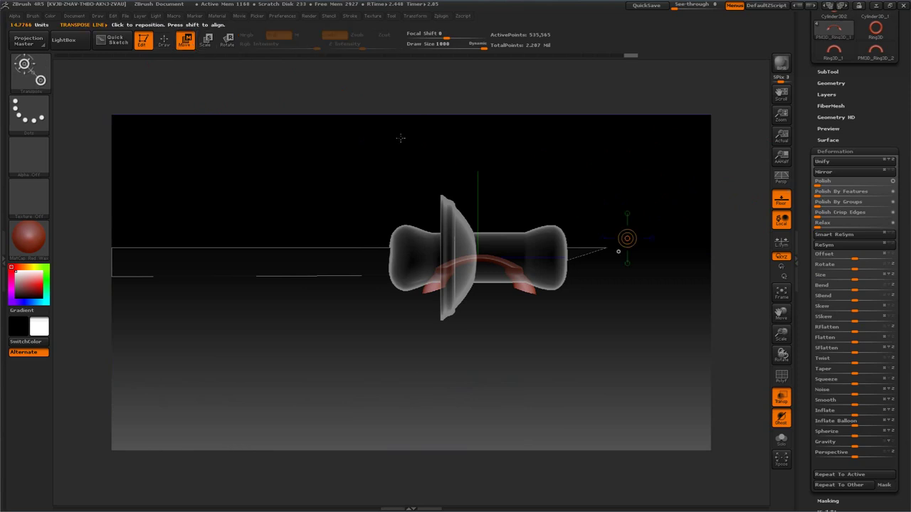
left_click_drag(477, 260, 477, 148, "shift")
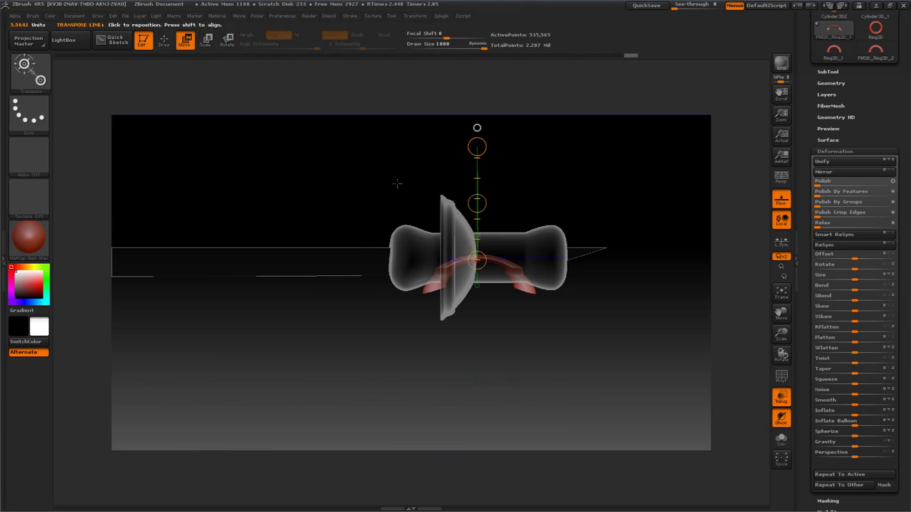
left_click_drag(331, 188, 357, 244, "alt")
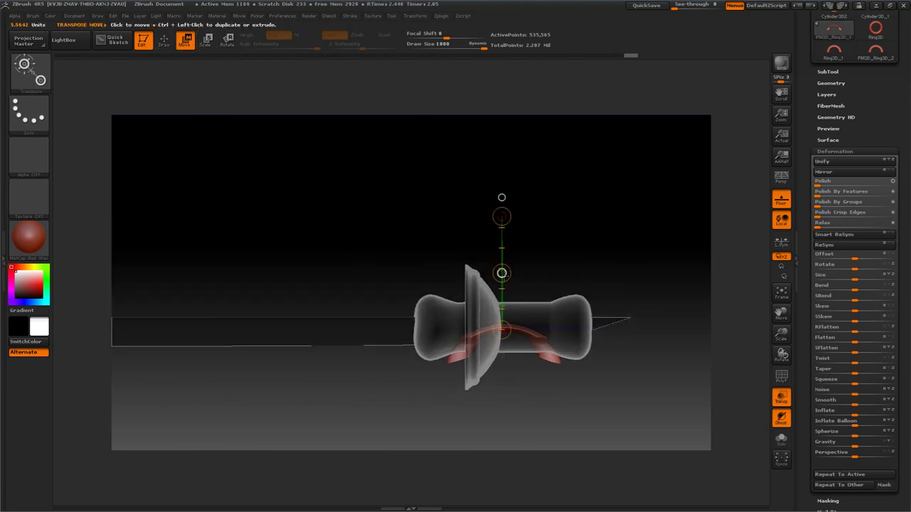
left_click_drag(501, 273, 495, 224)
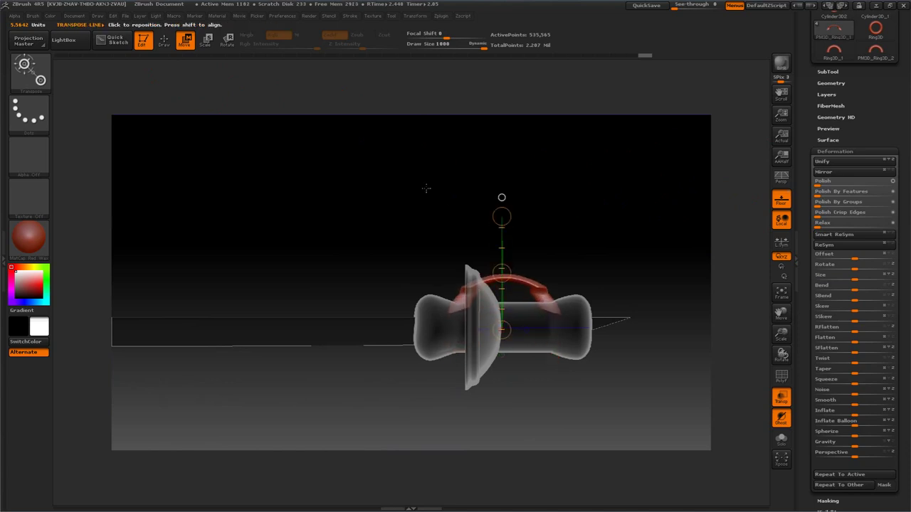
left_click_drag(419, 197, 417, 216)
Align the Transpose line with the blade and scale up the half ring to span more of the grip.
left_click(476, 330)
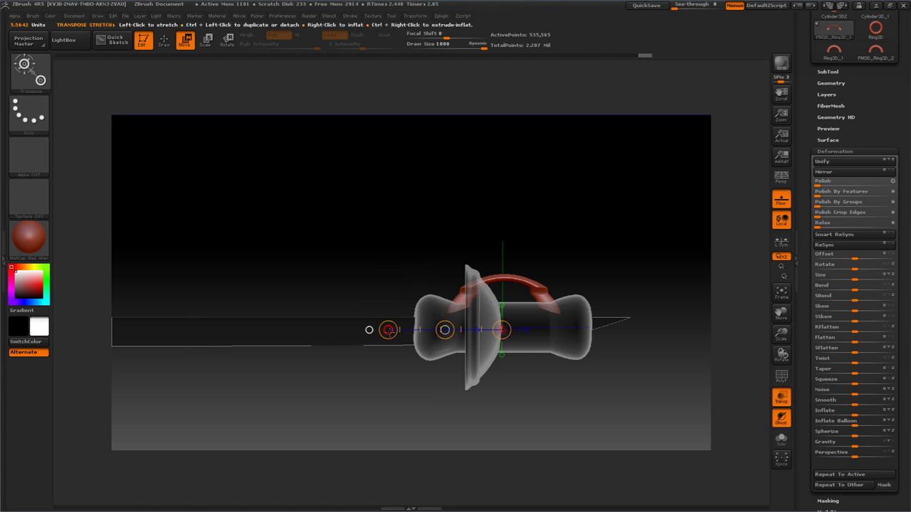
left_click(205, 39)
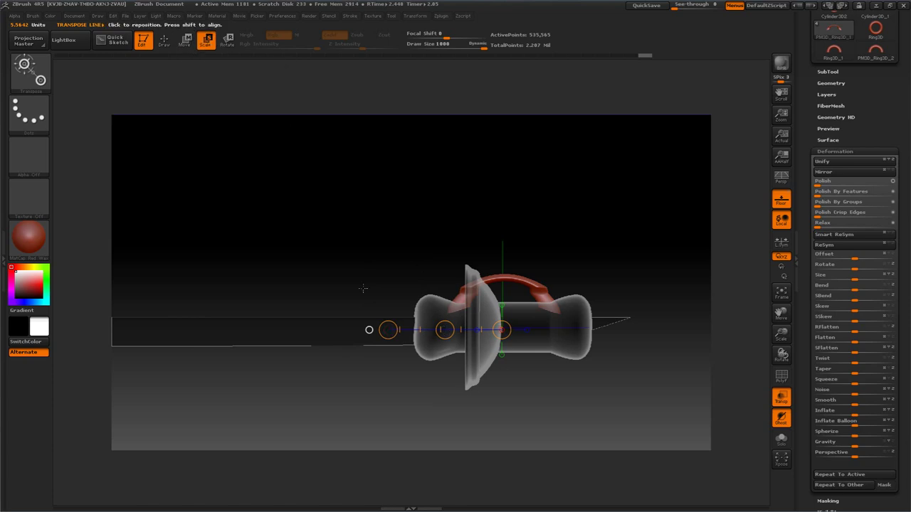
left_click_drag(388, 334, 243, 326)
left_click_drag(299, 211, 310, 230)
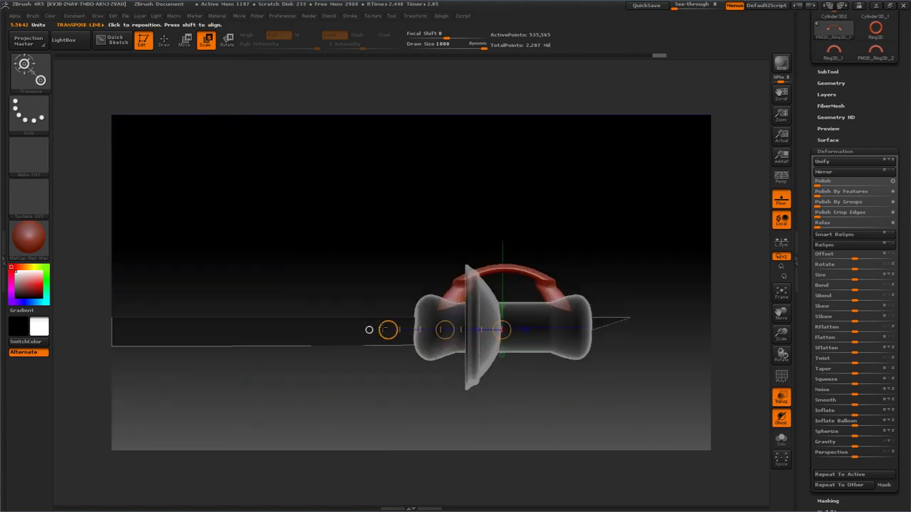
left_click_drag(387, 330, 345, 303)
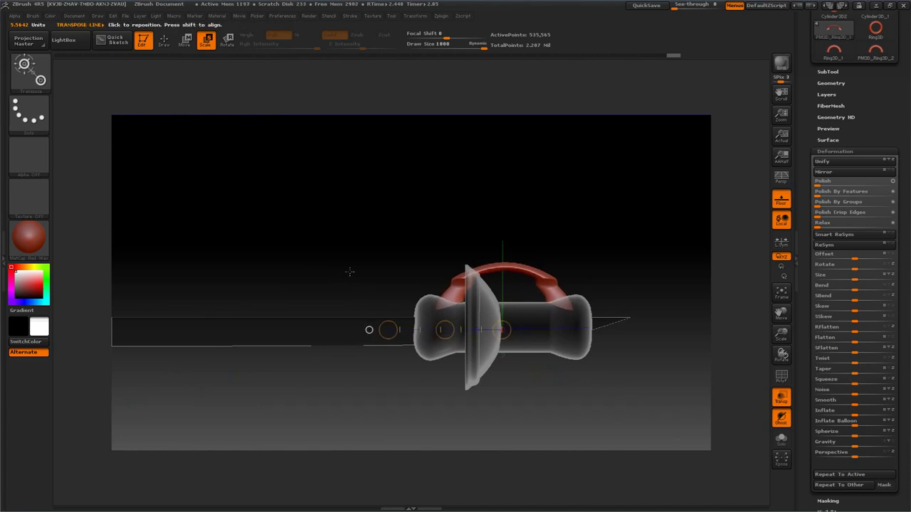
Align the Transpose line vertically and scale the half ring down slightly.
left_click(501, 306)
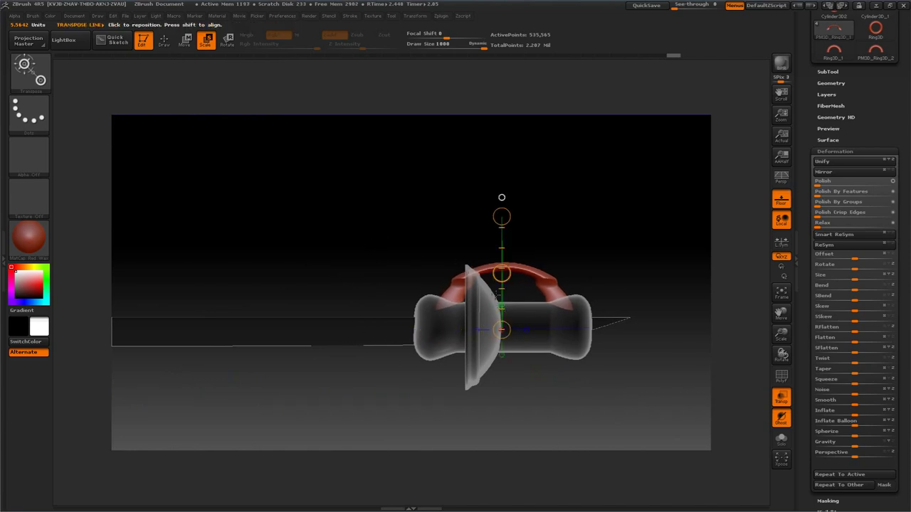
left_click_drag(501, 216, 503, 279)
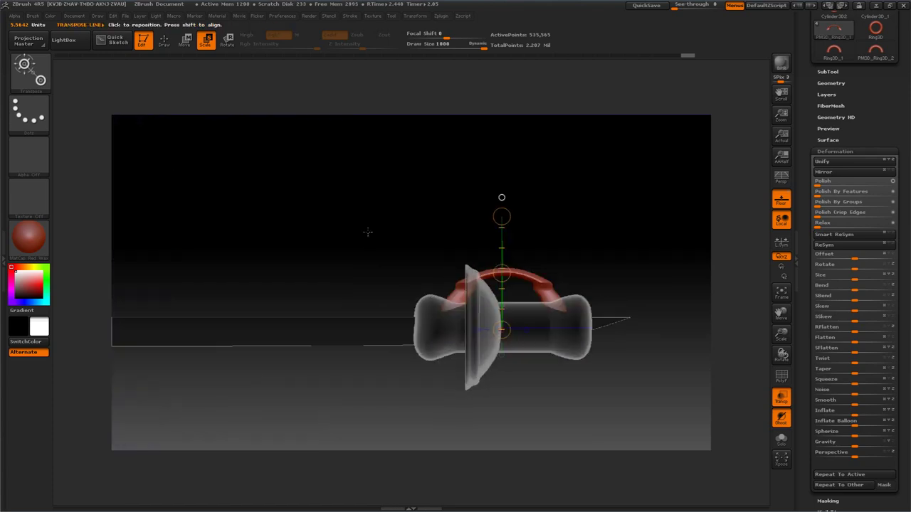
left_click(164, 45)
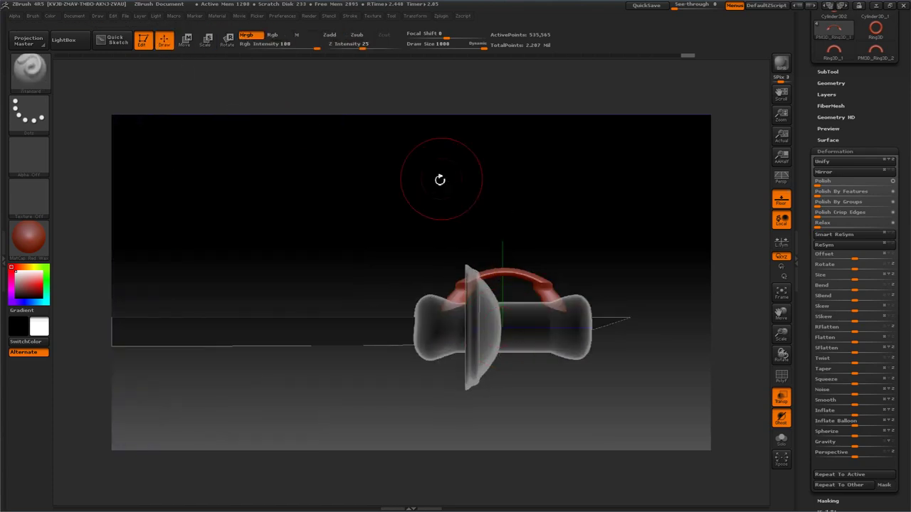
mouse_move(441, 179)
left_mouse_down()
mouse_move(413, 197)
mouse_move(372, 190)
mouse_move(405, 181)
mouse_move(390, 178)
left_mouse_up()
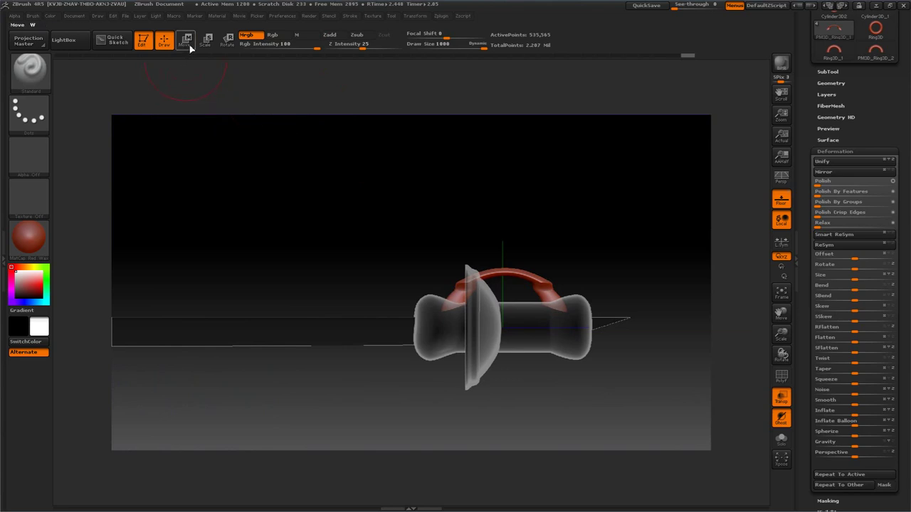
Lower the half ring with Transpose Move so its ends sink into the grip.
left_click(185, 41)
left_click_drag(501, 273, 504, 290)
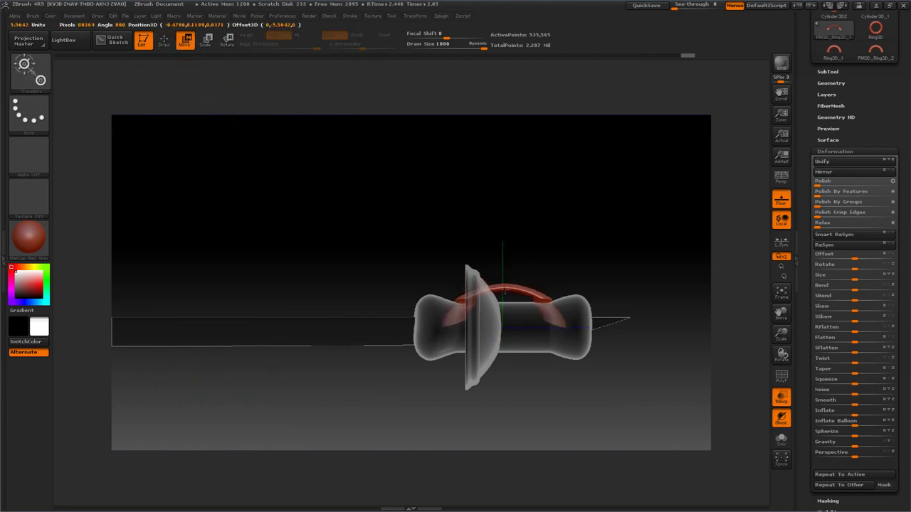
mouse_move(403, 211)
left_mouse_down()
mouse_move(372, 237)
mouse_move(394, 224)
left_mouse_up()
left_click(163, 41)
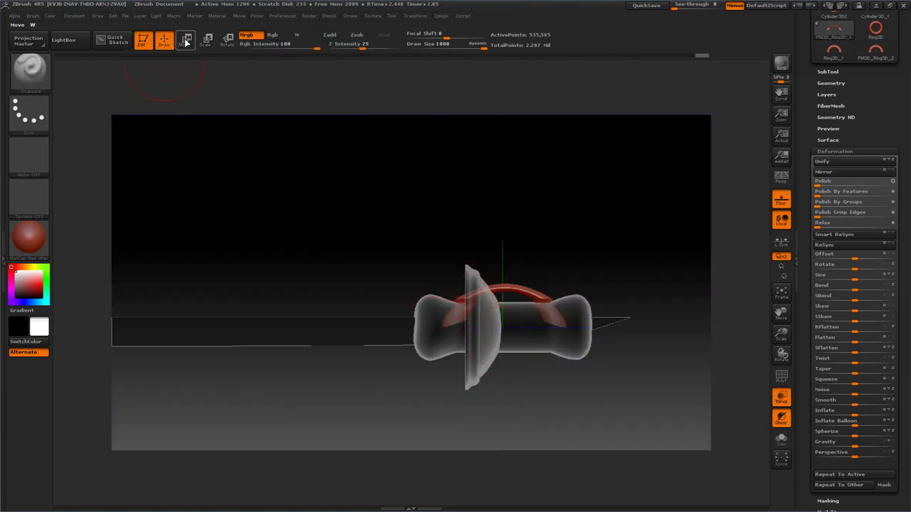
Align the Transpose line with the grip, extend it past both ends, and raise the half ring's arch with Transpose Move.
left_click(185, 40)
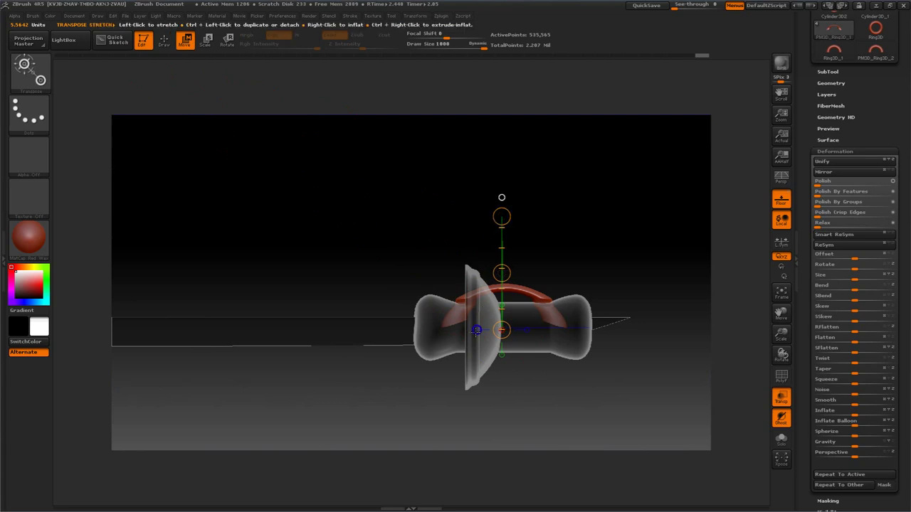
left_click(477, 329)
left_click_drag(412, 331, 472, 289)
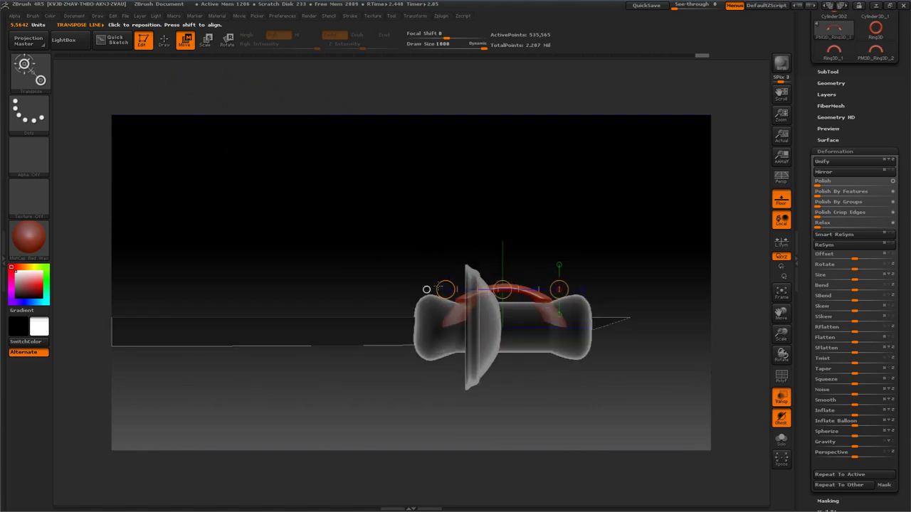
left_click_drag(445, 289, 409, 288)
left_click_drag(561, 287, 603, 284)
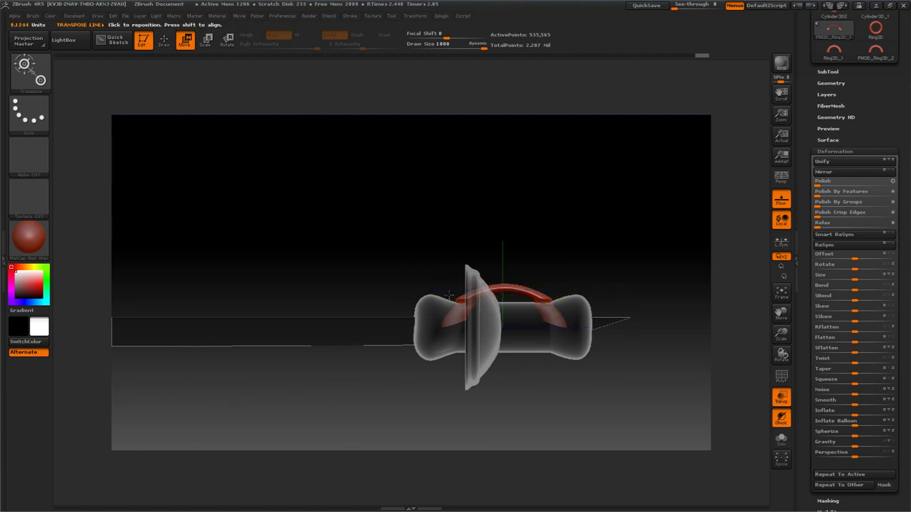
left_click_drag(502, 290, 502, 278)
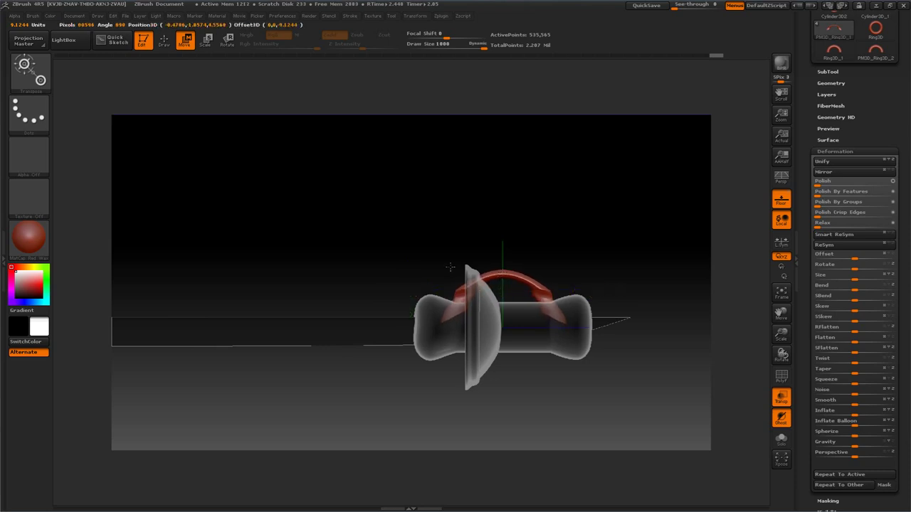
left_click_drag(450, 266, 449, 266)
Scale up the half ring with Transpose Scale so its ends reach further along the grip.
left_click(202, 44)
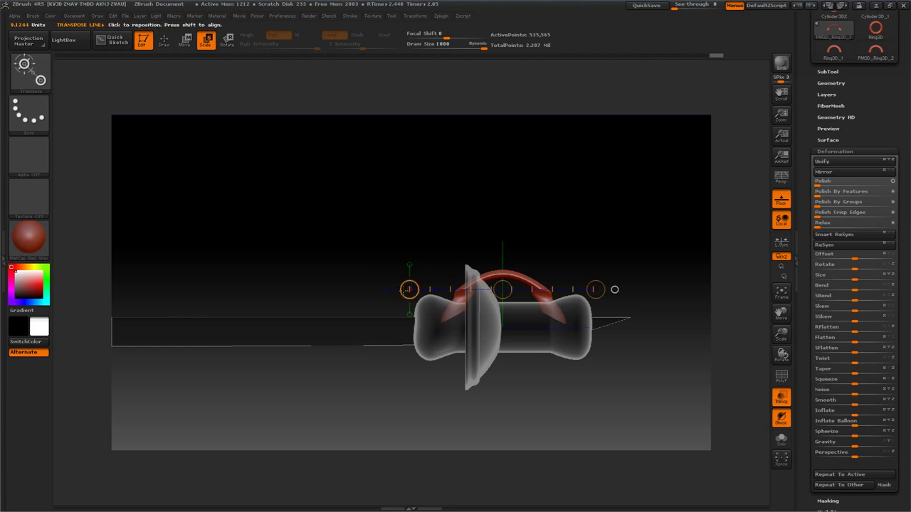
left_click_drag(408, 290, 334, 292)
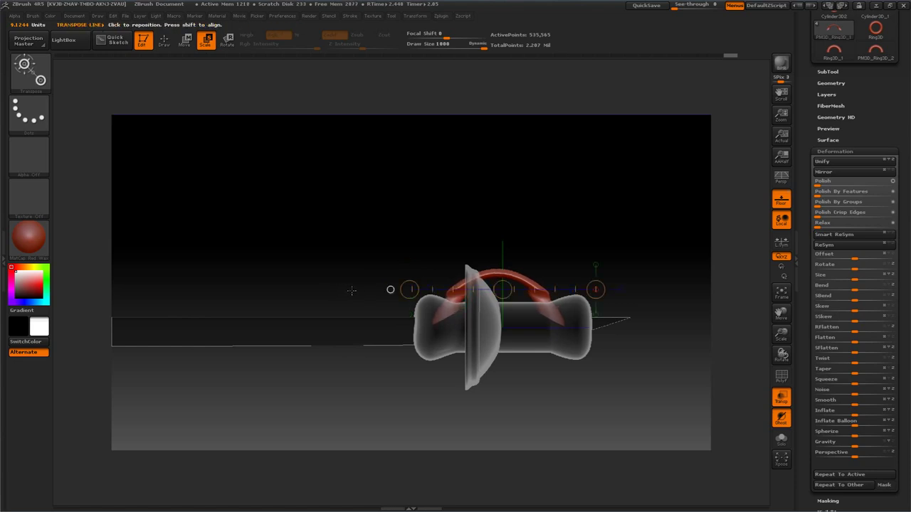
key("ctrl+z")
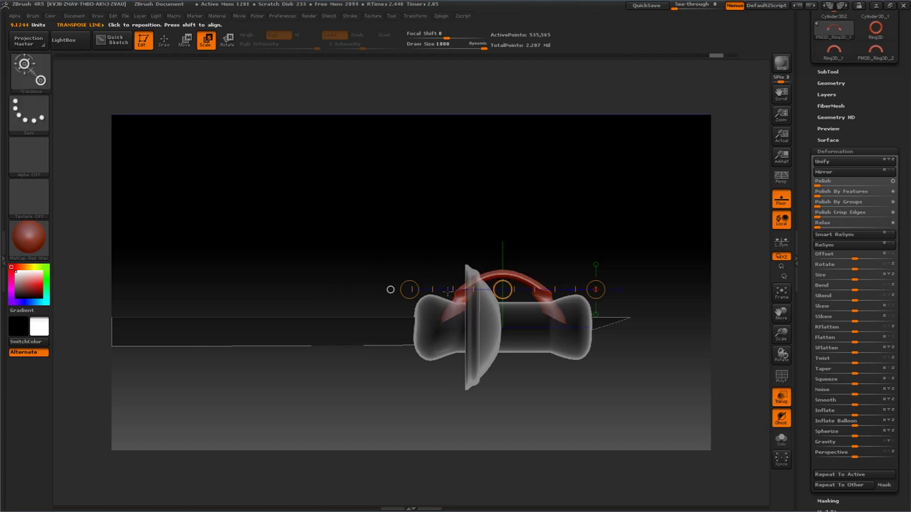
left_click_drag(449, 290, 190, 265)
left_click_drag(339, 214, 314, 190)
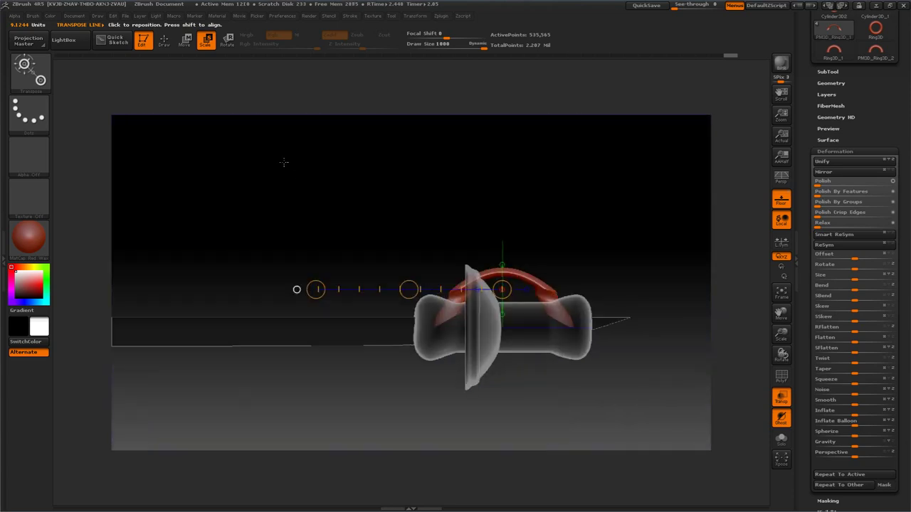
Align the Transpose line vertically and lower the half ring slightly so its ends sink into the grip.
left_click(183, 43)
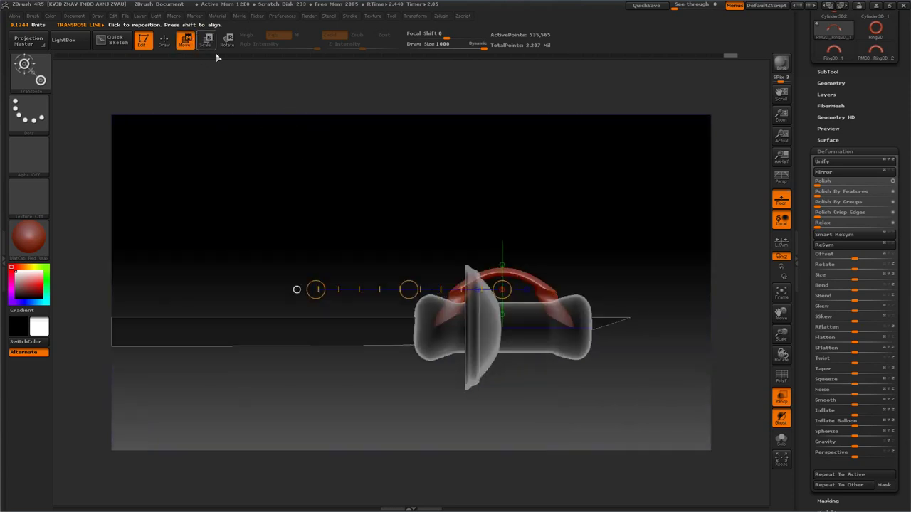
left_click(501, 265)
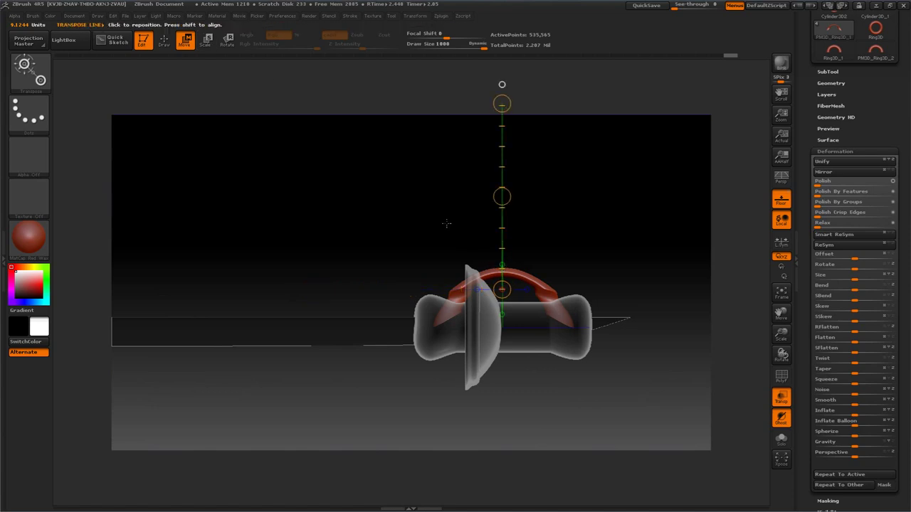
mouse_move(501, 195)
left_mouse_down()
mouse_move(503, 203)
mouse_move(492, 189)
mouse_move(405, 181)
mouse_move(362, 193)
mouse_move(398, 176)
mouse_move(371, 166)
mouse_move(360, 193)
mouse_move(318, 179)
mouse_move(327, 177)
left_mouse_up()
left_click(158, 39)
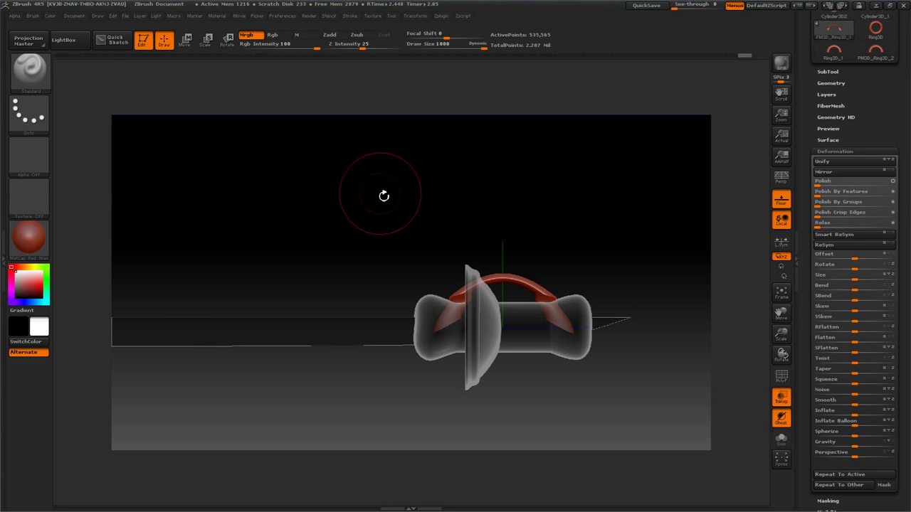
Fill the half ring with the SilverFoil material and turn off transparency for the other subtools.
left_click(30, 240)
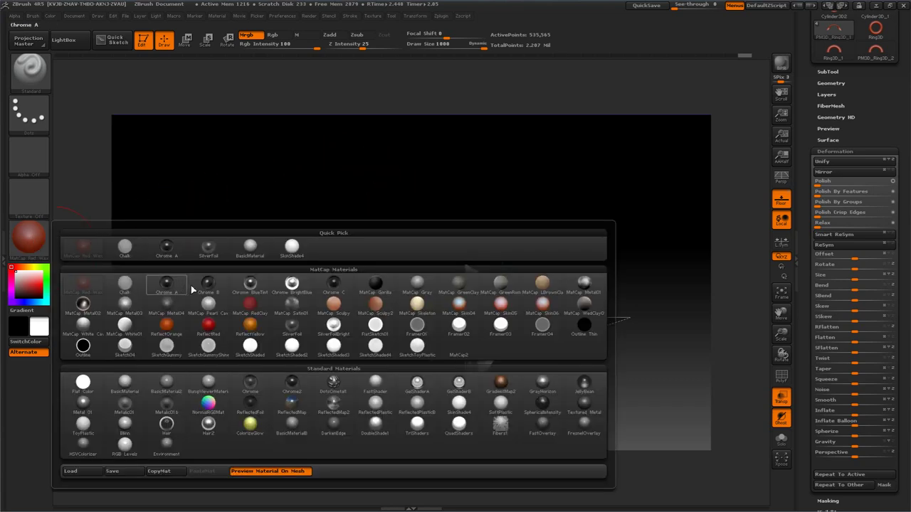
left_click(293, 331)
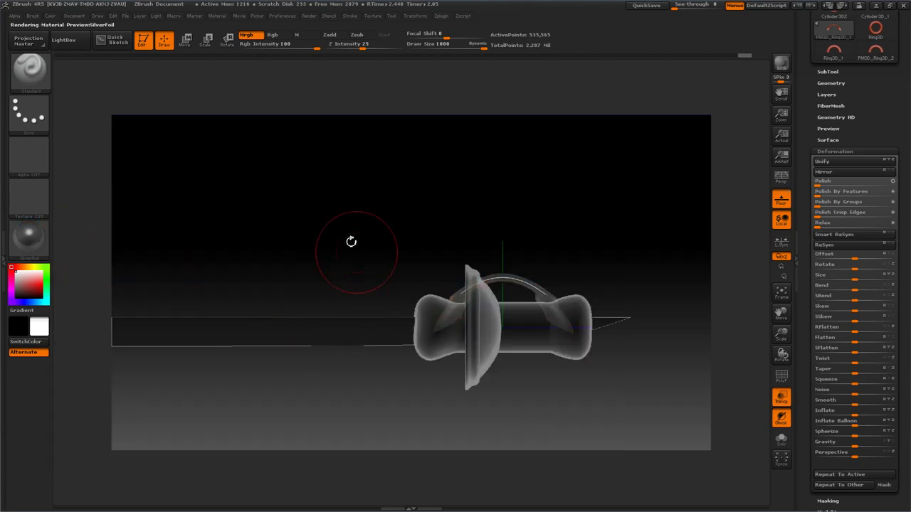
left_click(51, 16)
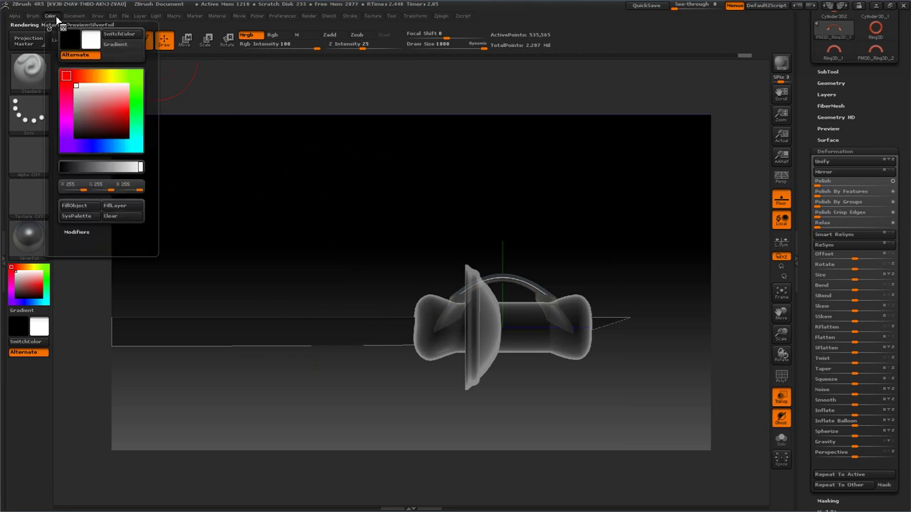
left_click(76, 205)
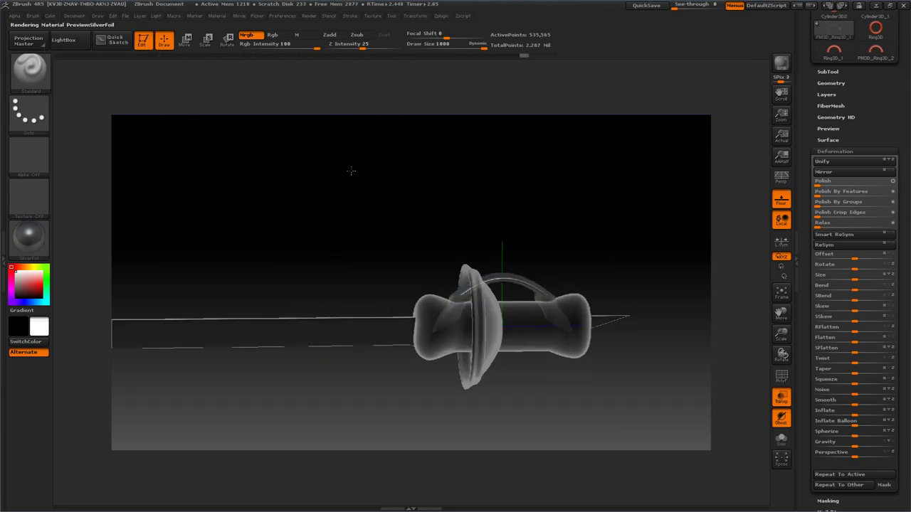
left_click(781, 396)
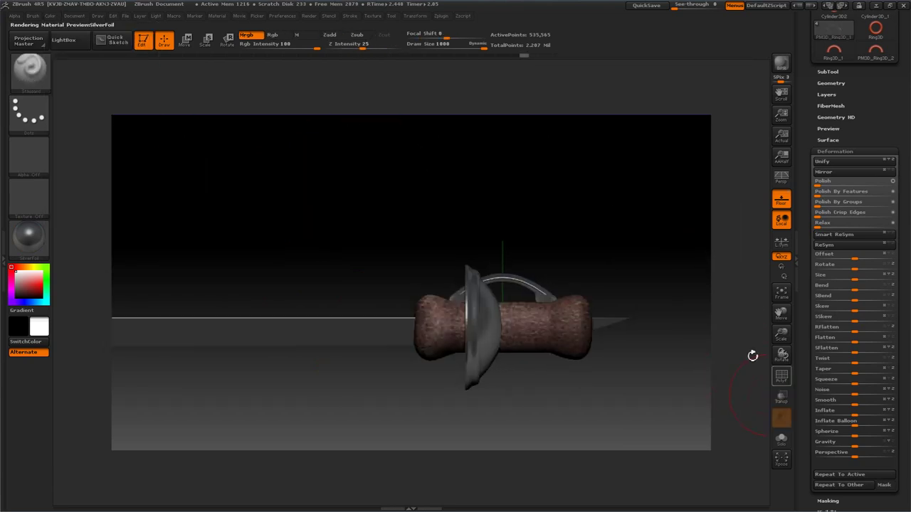
left_click_drag(560, 209, 461, 176)
left_click_drag(459, 178, 462, 175, "shift")
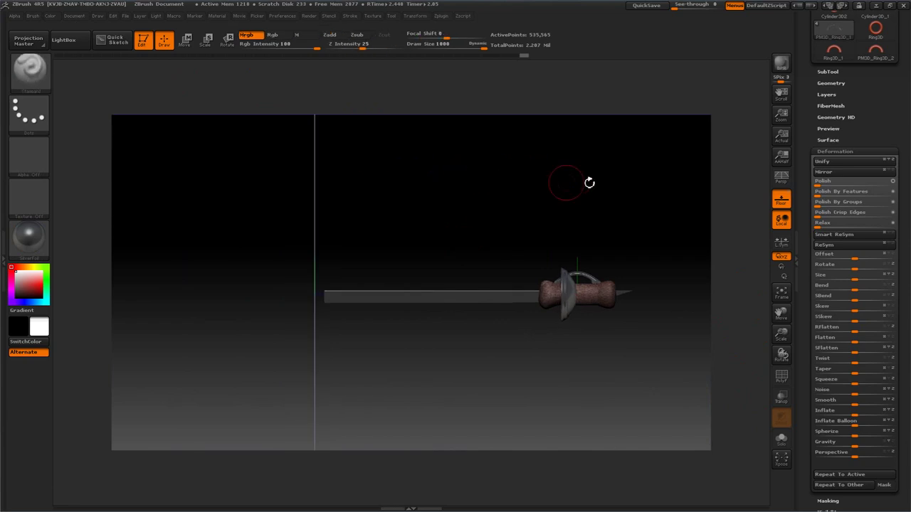
Rename the half ring's subtool as "Curved handle".
left_click(826, 71)
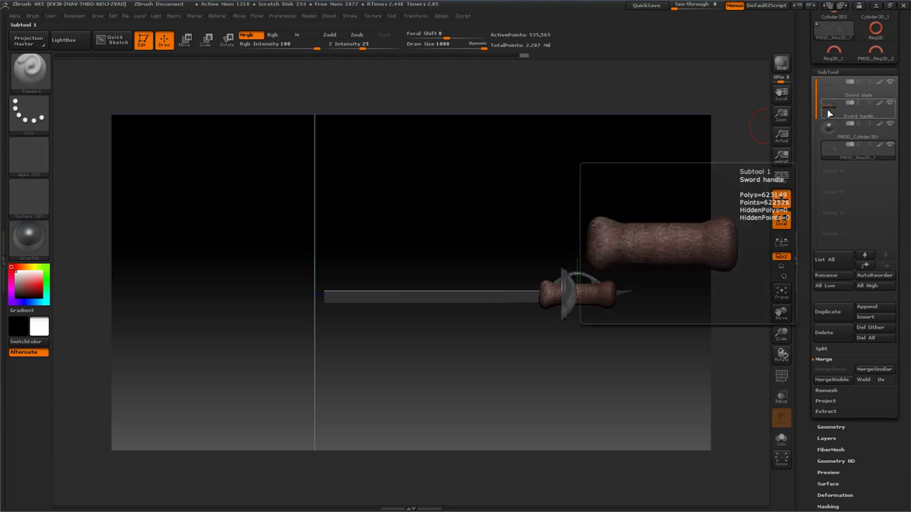
mouse_move(831, 158)
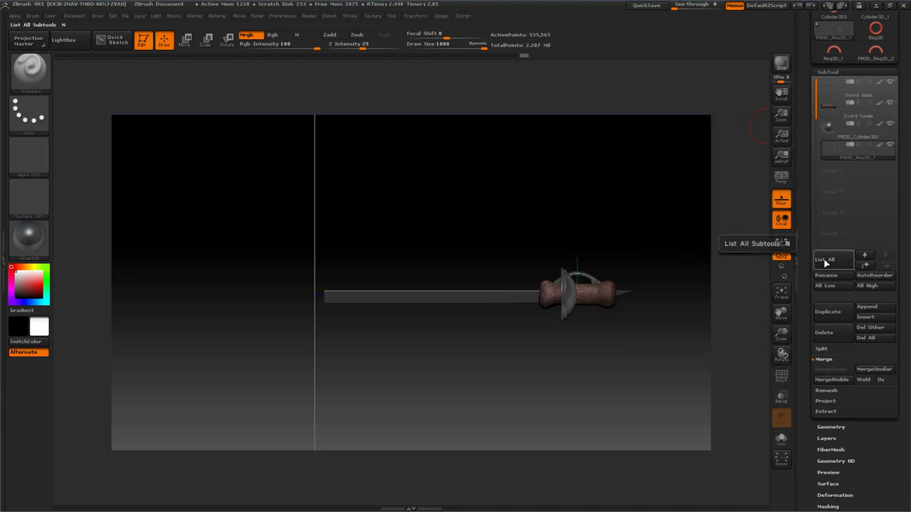
left_click(825, 275)
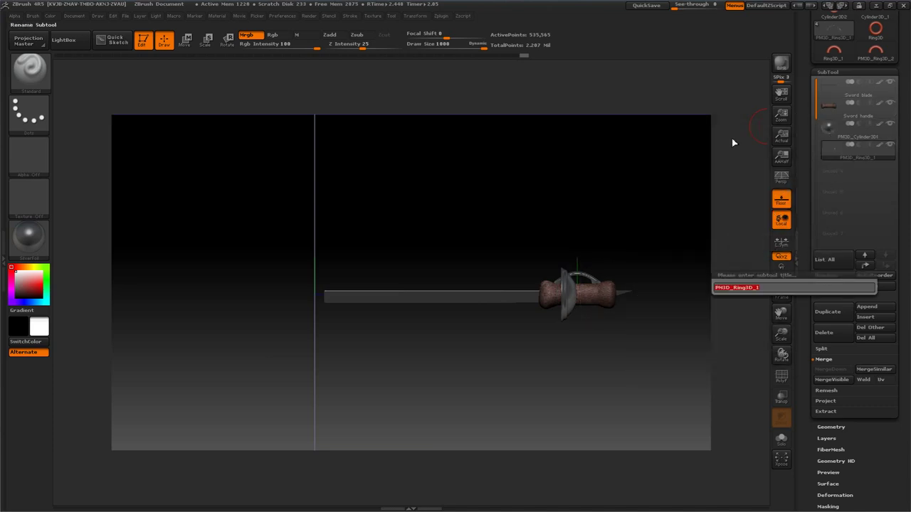
key("BackSpace")
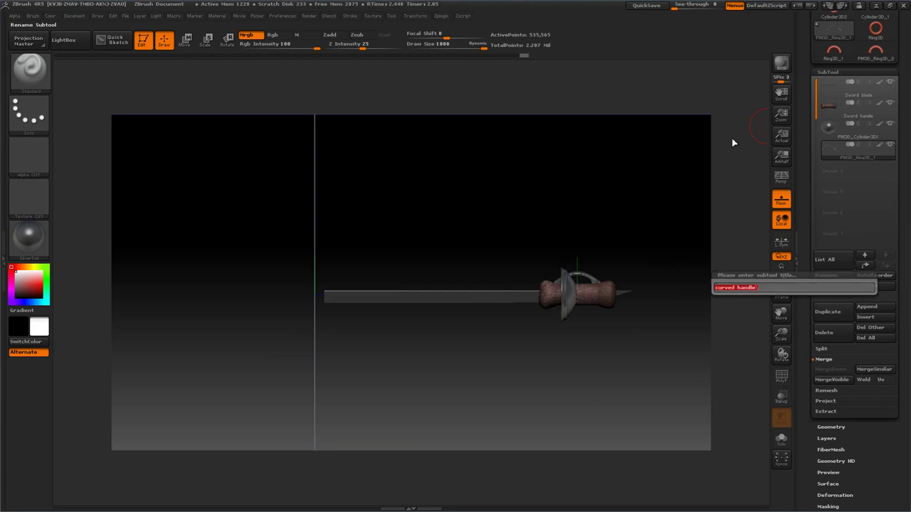
key("Return")
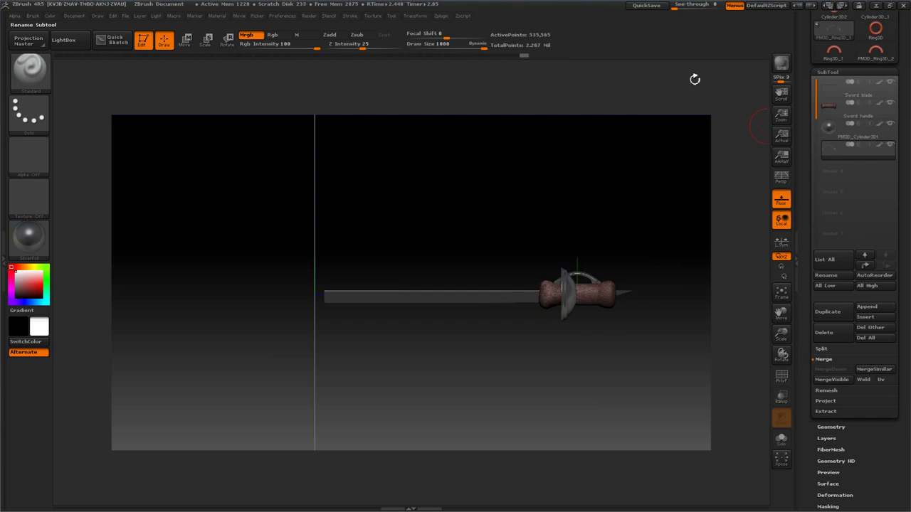
left_click(827, 276)
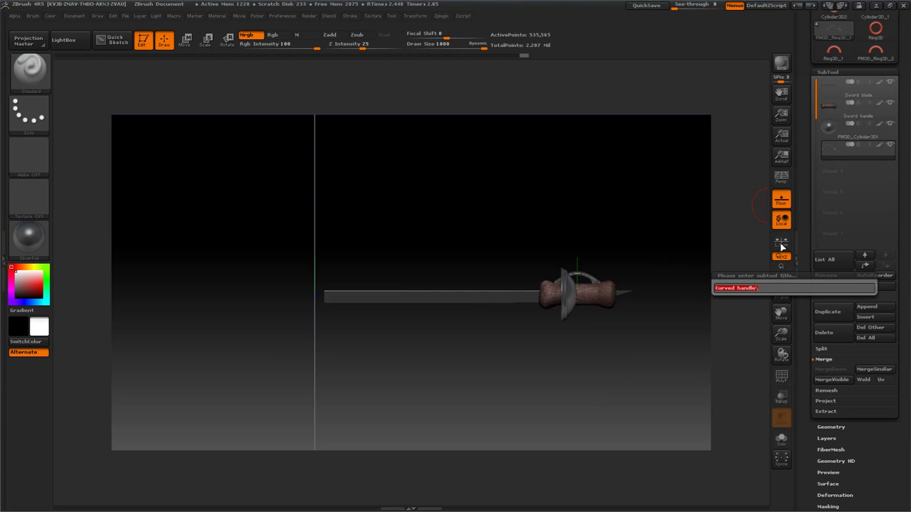
type("cur")
key("Return")
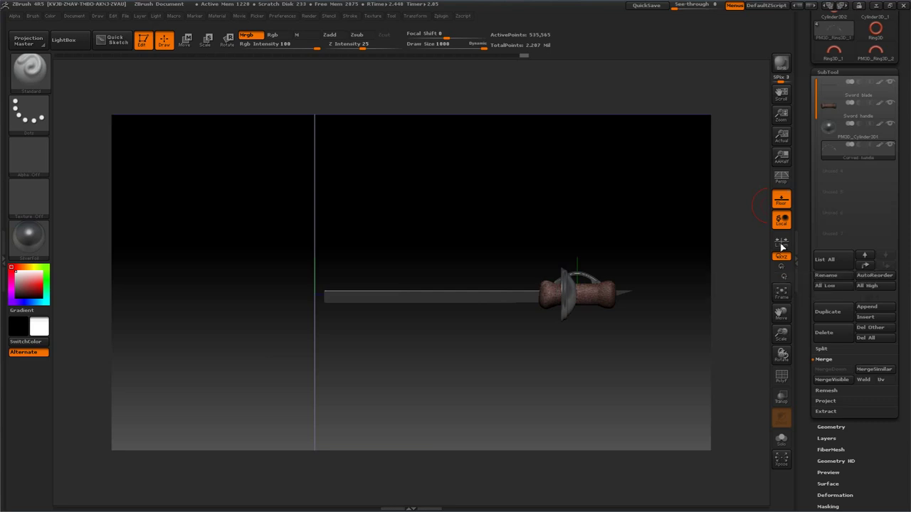
Move the Sword handle subtool along the blade's axis onto the blunt end opposite the pointed tip.
left_click(857, 107)
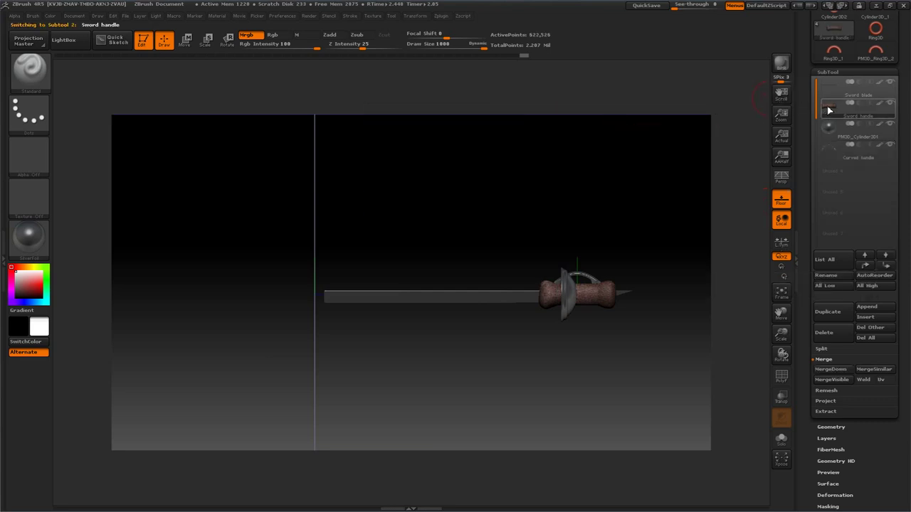
left_click(184, 40)
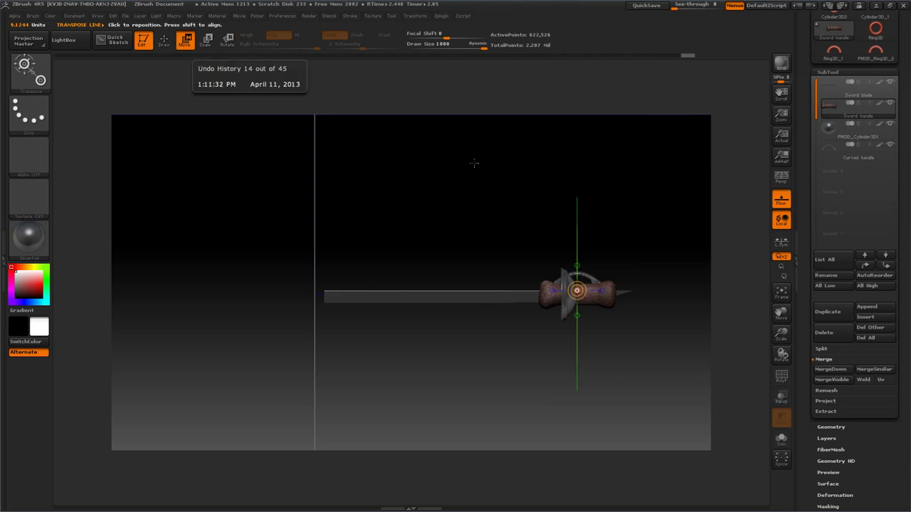
left_click_drag(576, 299, 496, 278)
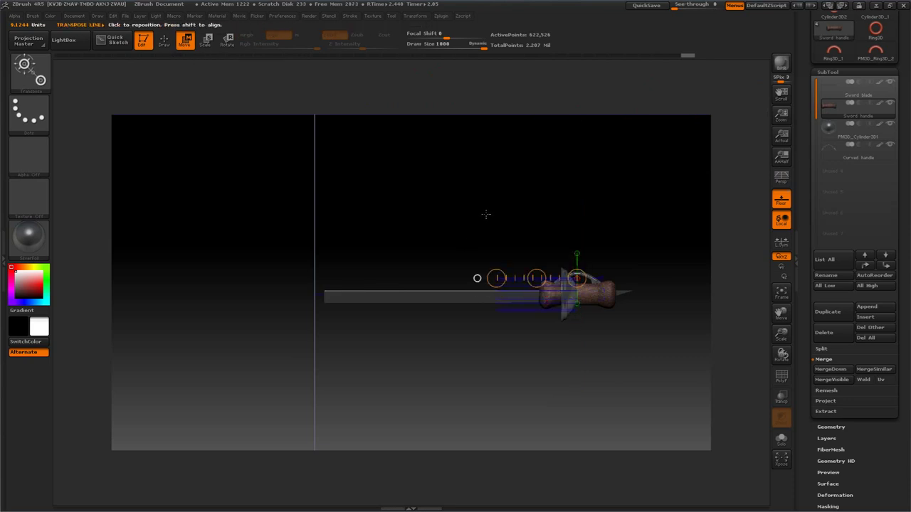
left_click(415, 15)
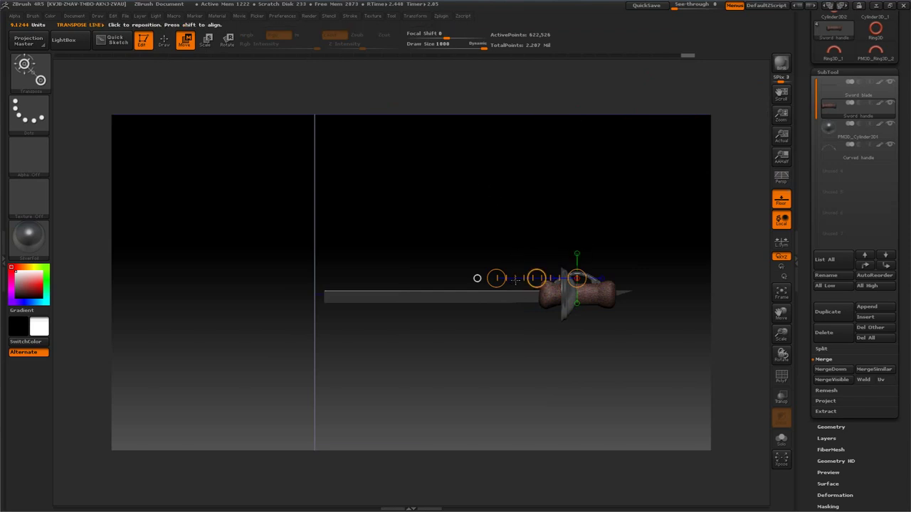
left_click_drag(515, 280, 516, 296)
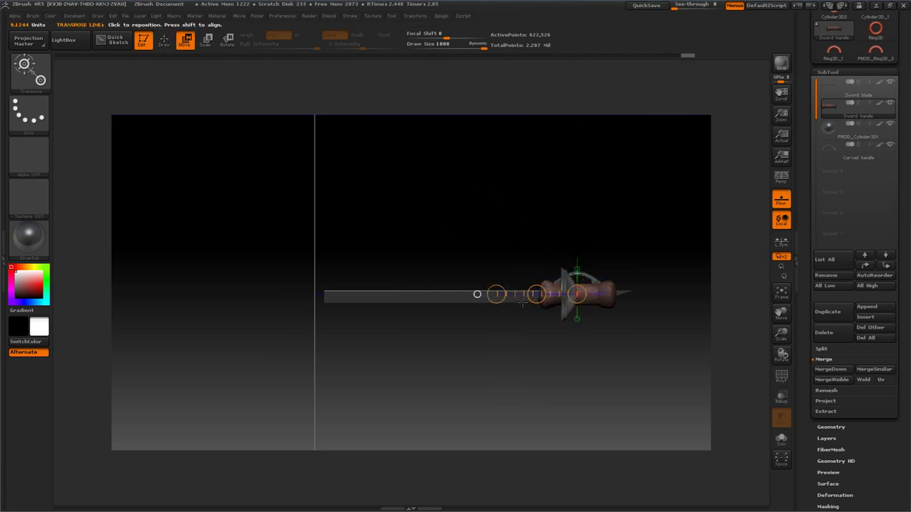
left_click_drag(537, 294, 270, 310)
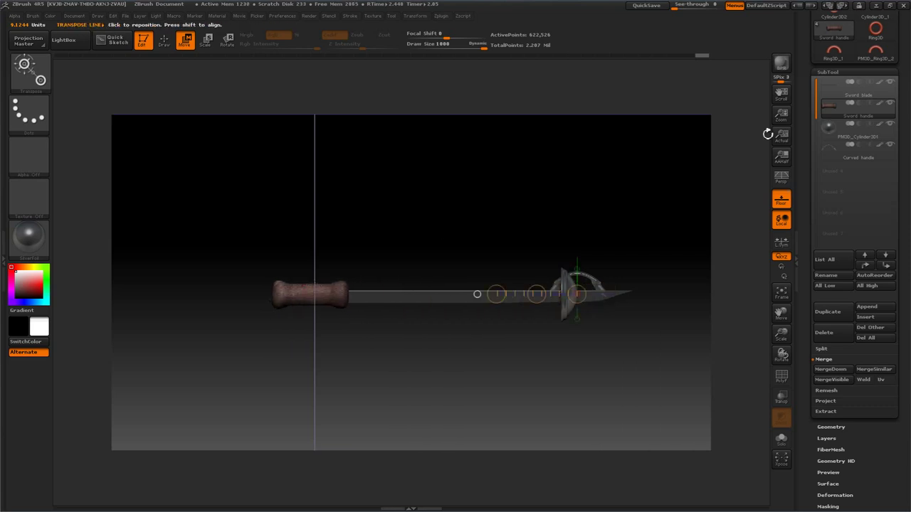
left_click(164, 41)
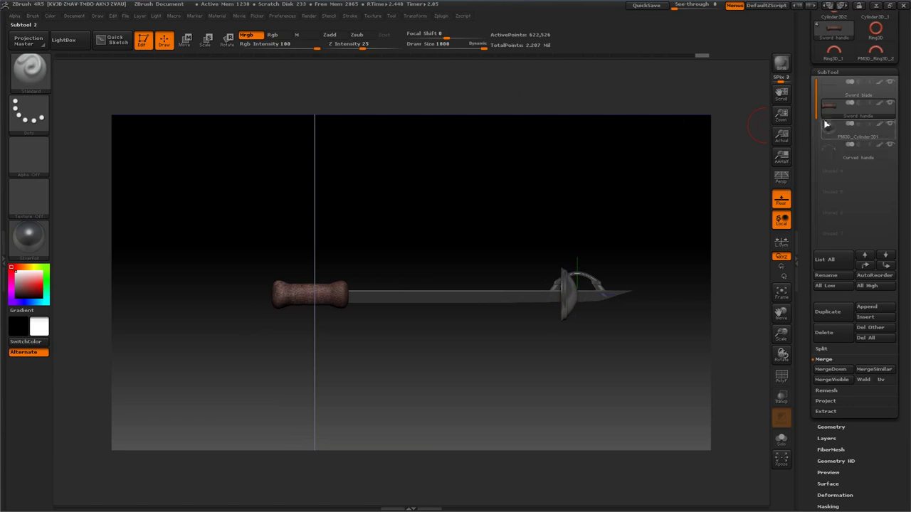
Rename the dome-shaped PM3D_Cylinder3D1 subtool as "Sword guard".
mouse_move(829, 123)
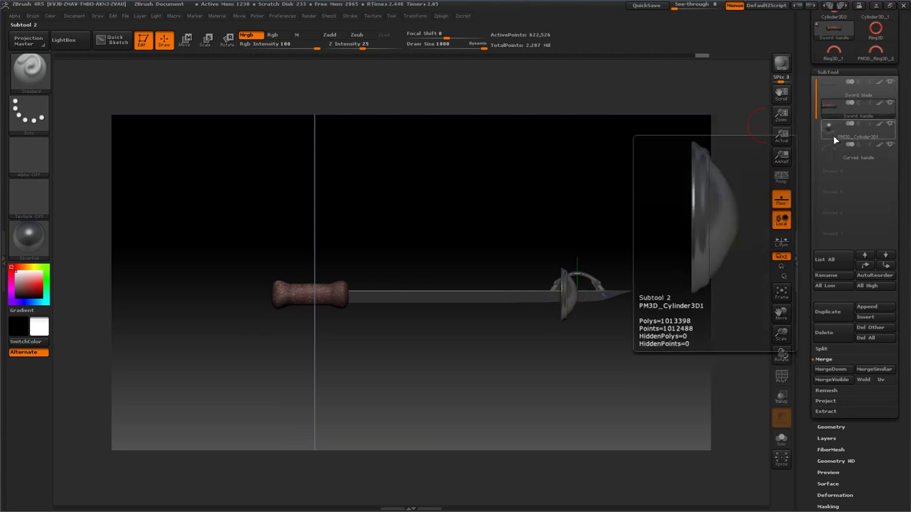
mouse_move(835, 145)
left_click(827, 128)
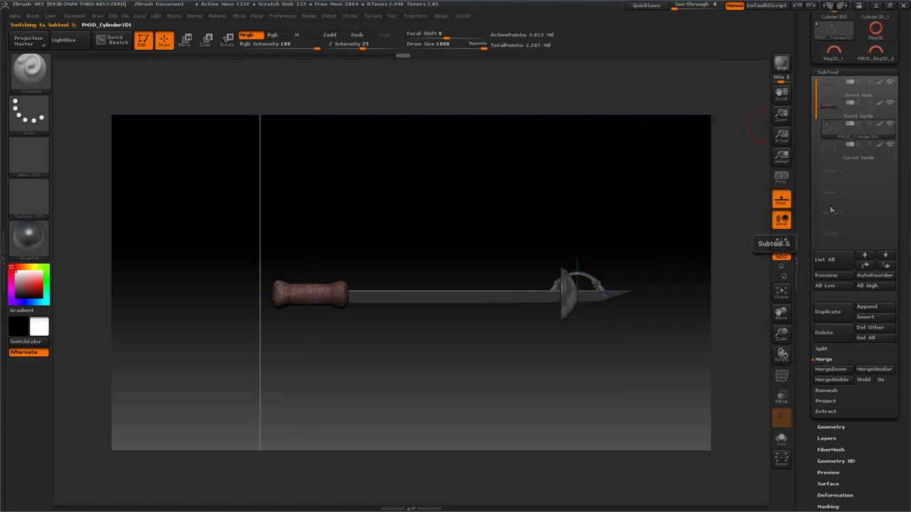
left_click(825, 277)
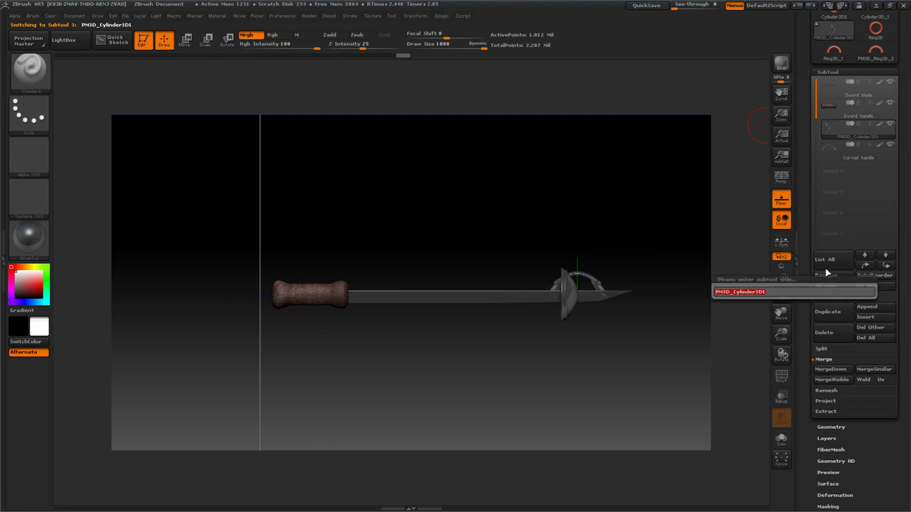
key("BackSpace")
type("sword guard")
key("Return")
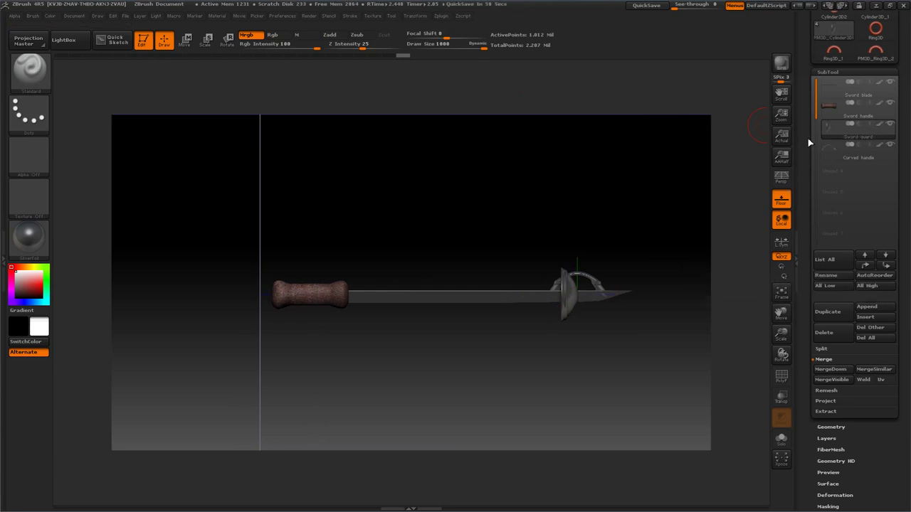
Move the Sword guard subtool along the blade's axis to the inner end of the grip.
right_click(427, 232)
left_click_drag(518, 189, 715, 90)
left_click(186, 41)
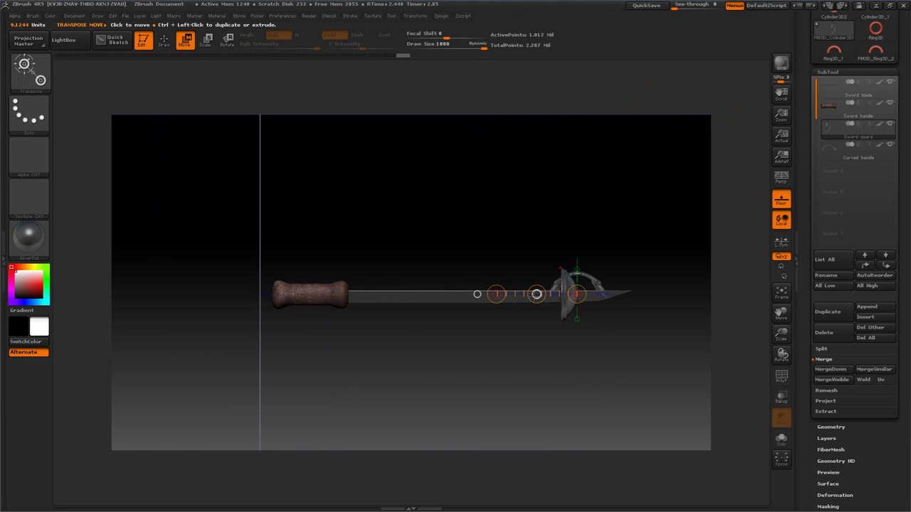
left_click_drag(536, 294, 307, 311)
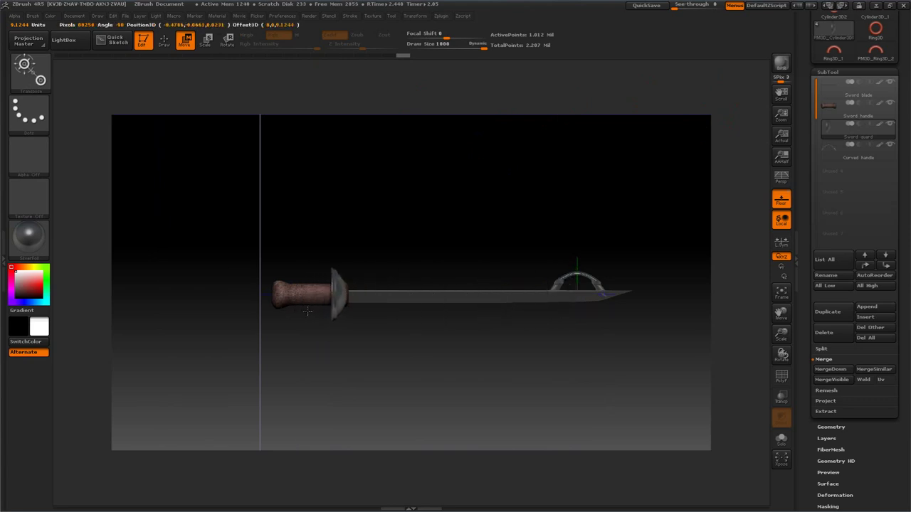
mouse_move(307, 198)
left_mouse_down()
mouse_move(341, 212)
mouse_move(302, 197)
left_mouse_up()
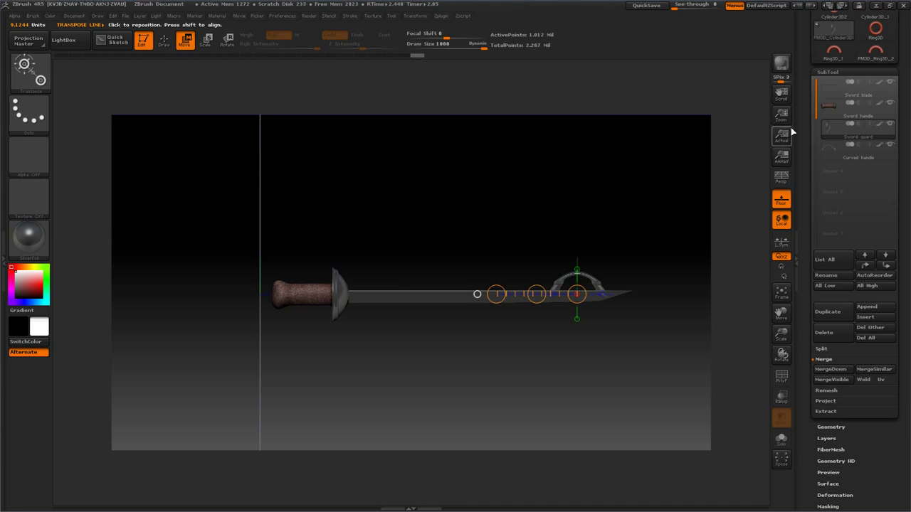
Move the Curved handle subtool along the blade's axis to sit above the grip, behind the guard.
left_click(857, 151)
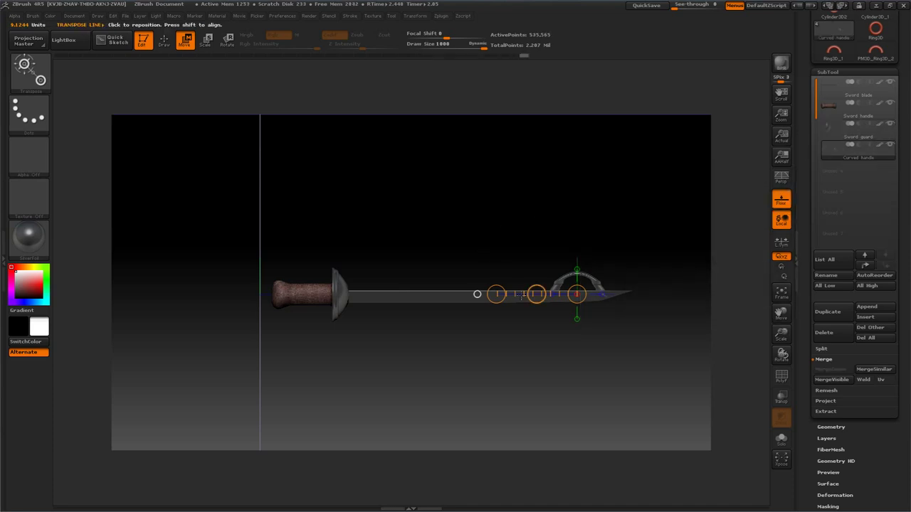
left_click_drag(536, 294, 267, 311)
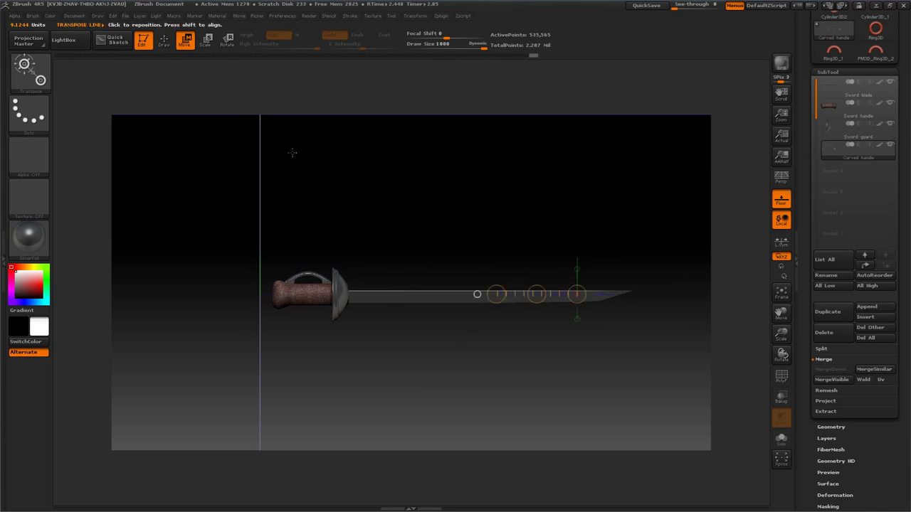
left_click_drag(292, 153, 301, 216)
Lengthen the Sword handle subtool slightly with the Size deformation along the Z axis.
left_click(853, 107)
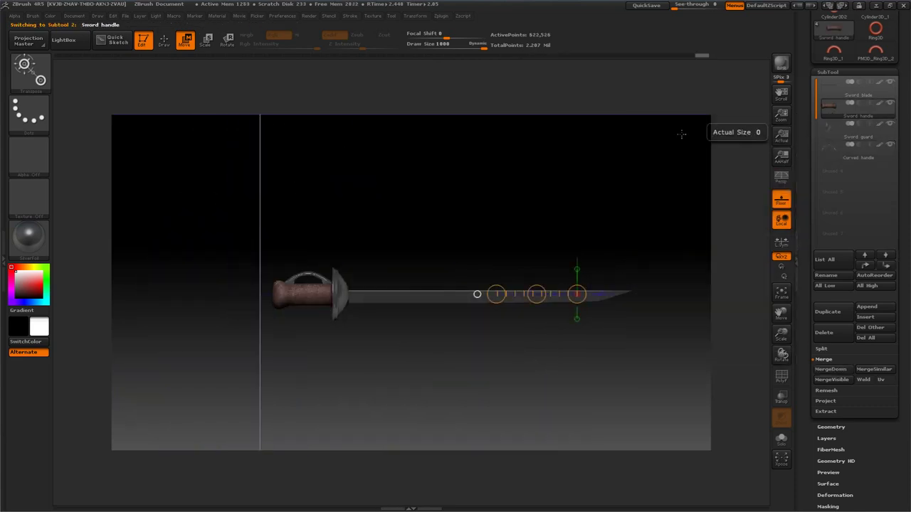
left_click(168, 43)
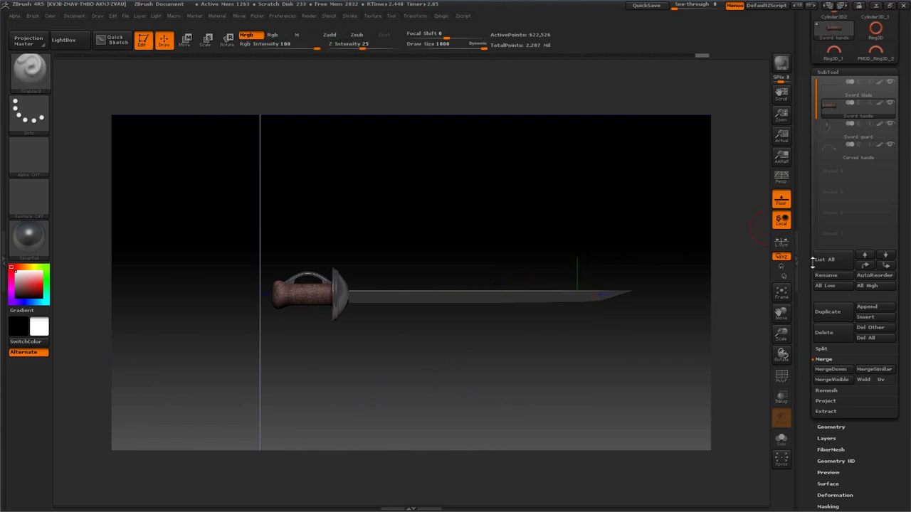
left_click_drag(806, 289, 799, 206)
left_click(818, 290)
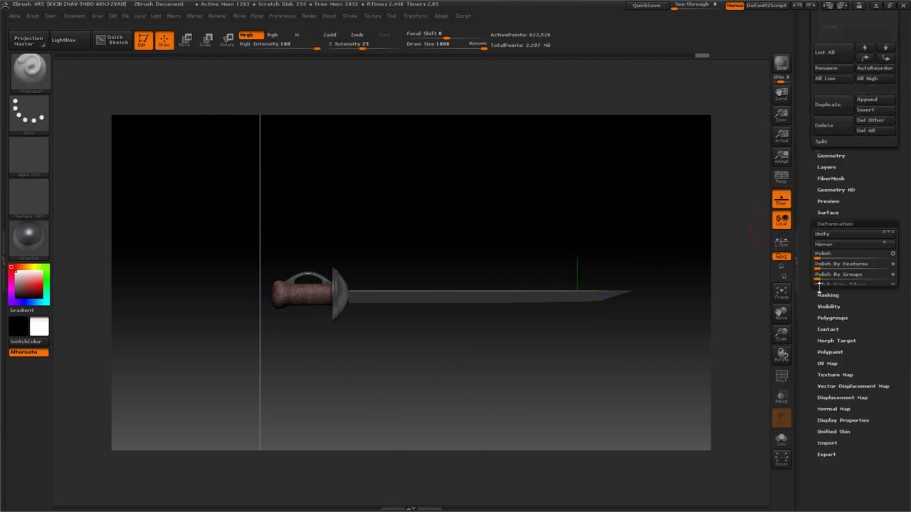
scroll(808, 306, "up", 3)
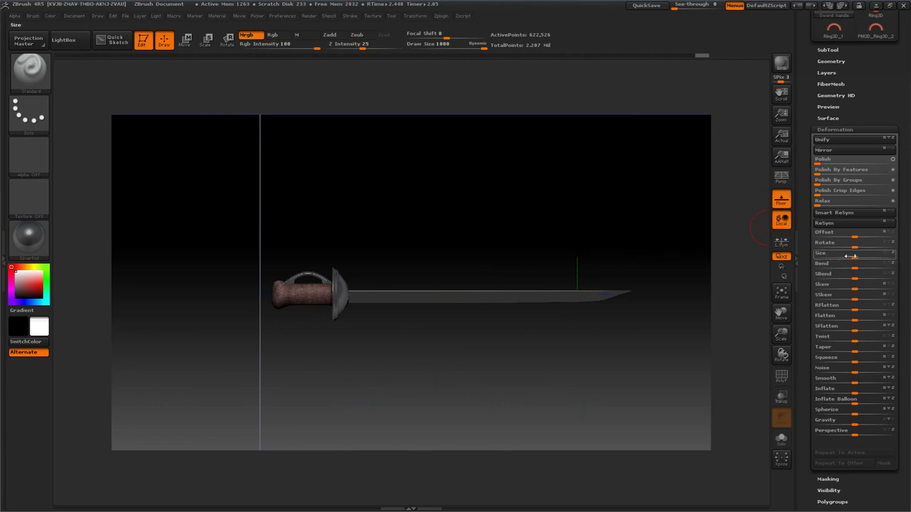
left_click_drag(848, 254, 863, 252)
Move the lengthened grip back along the blade's axis so its inner end passes through the guard.
left_click(185, 40)
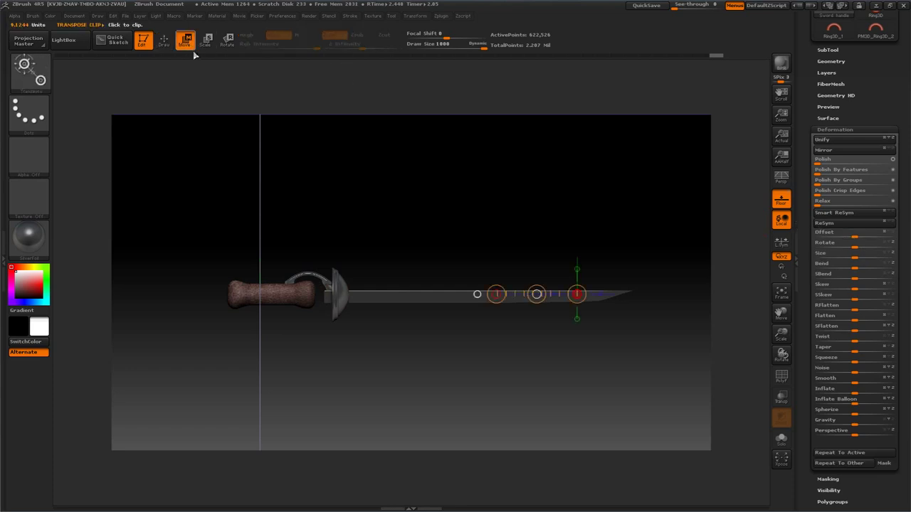
left_click_drag(524, 298, 216, 293)
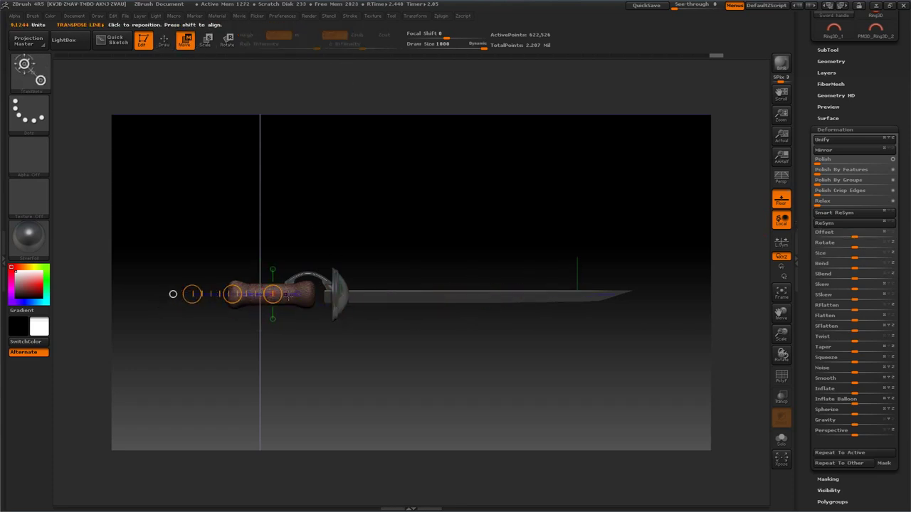
left_click_drag(288, 298, 348, 292)
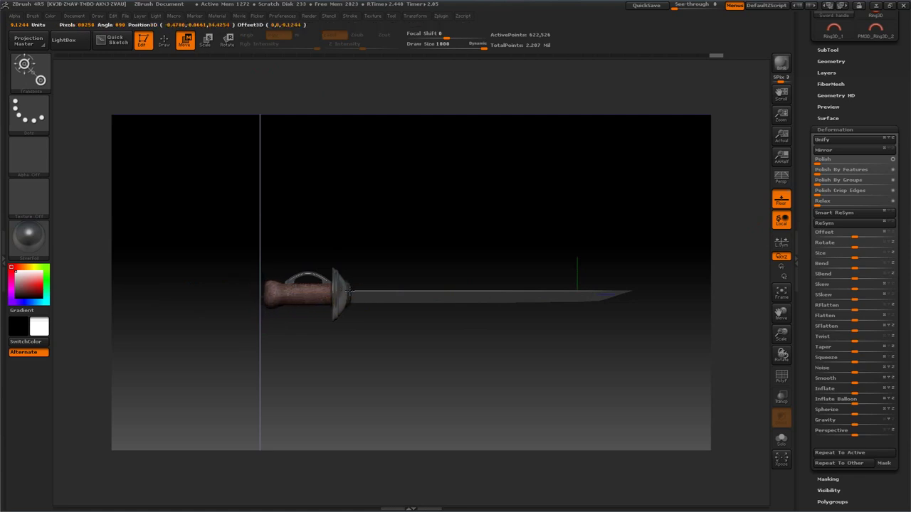
Select the Curved handle subtool and centre a vertical transpose line on its arch in the end view.
left_click_drag(392, 197, 446, 187)
left_click_drag(402, 223, 330, 163, "alt")
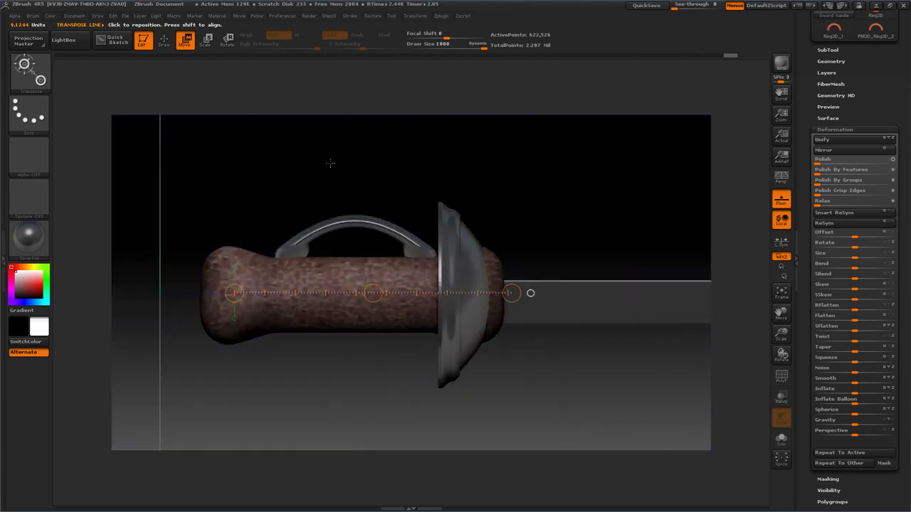
left_click(818, 52)
left_click(854, 128)
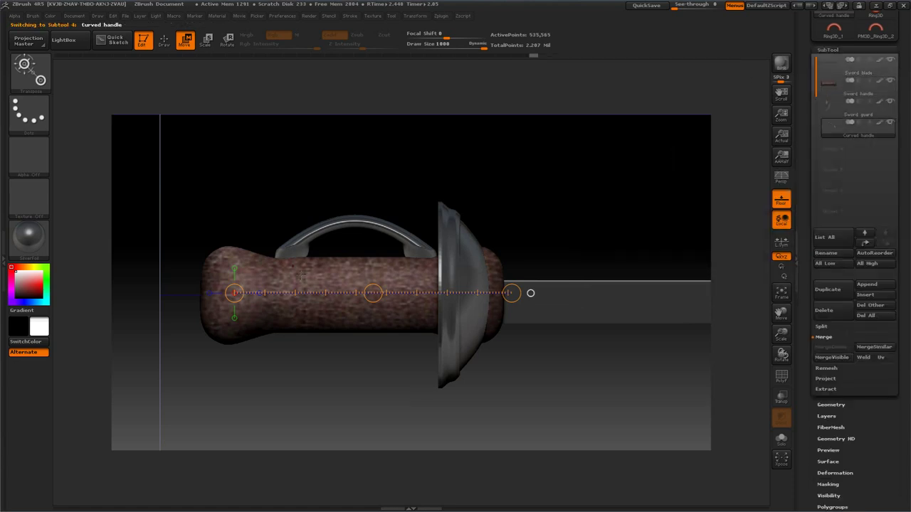
mouse_move(354, 222)
left_mouse_down()
mouse_move(600, 202)
mouse_move(592, 194)
left_mouse_up()
mouse_move(361, 160)
left_mouse_down()
mouse_move(385, 172)
mouse_move(346, 170)
left_mouse_up()
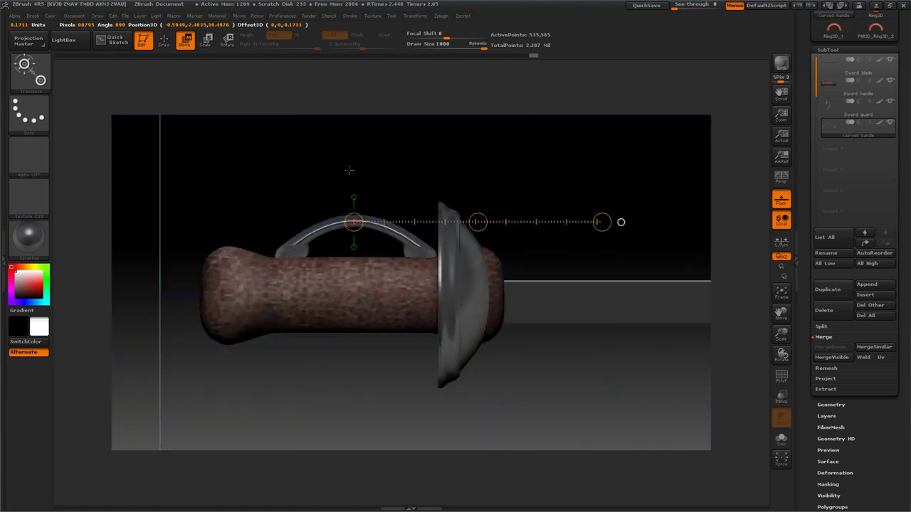
left_click(354, 247)
mouse_move(262, 186)
left_mouse_down()
mouse_move(328, 213)
mouse_move(305, 217)
left_mouse_up()
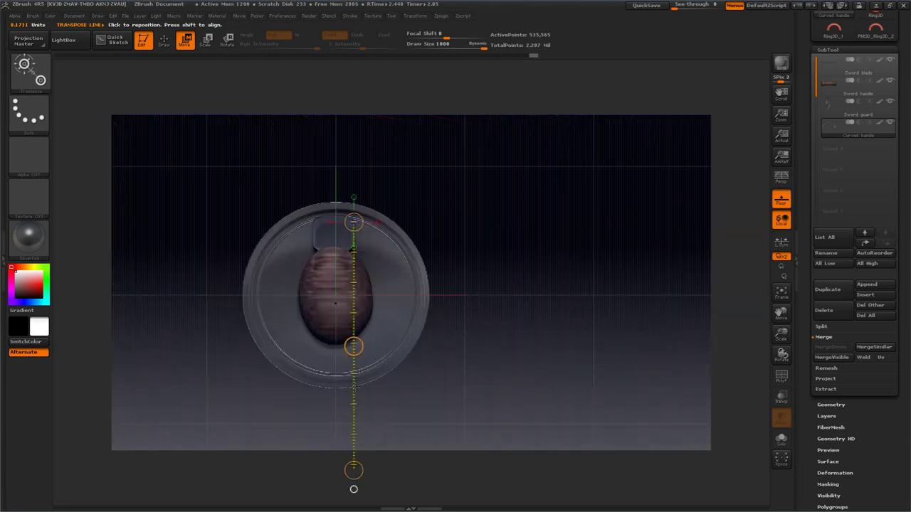
left_click_drag(354, 328, 334, 327)
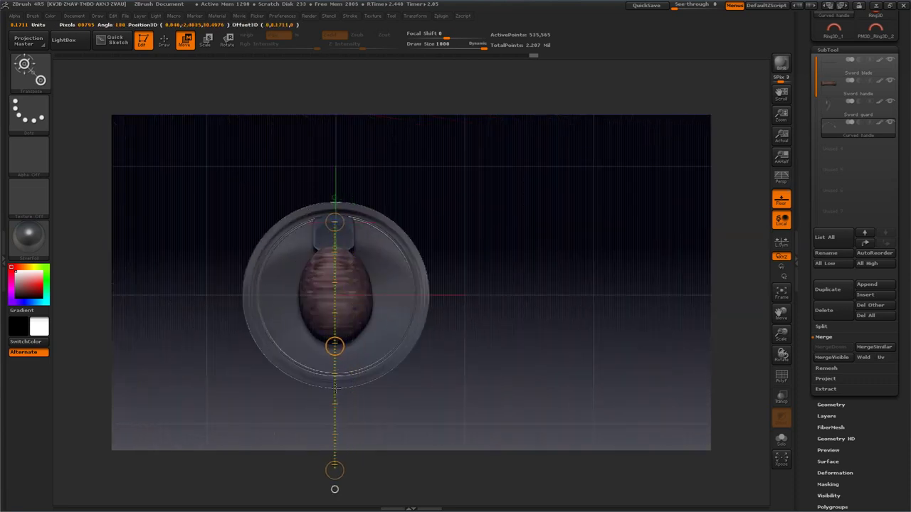
Shorten the transpose line in the side view and lower the curved handle slightly into the grip.
left_click_drag(598, 238, 594, 196)
left_click(477, 233)
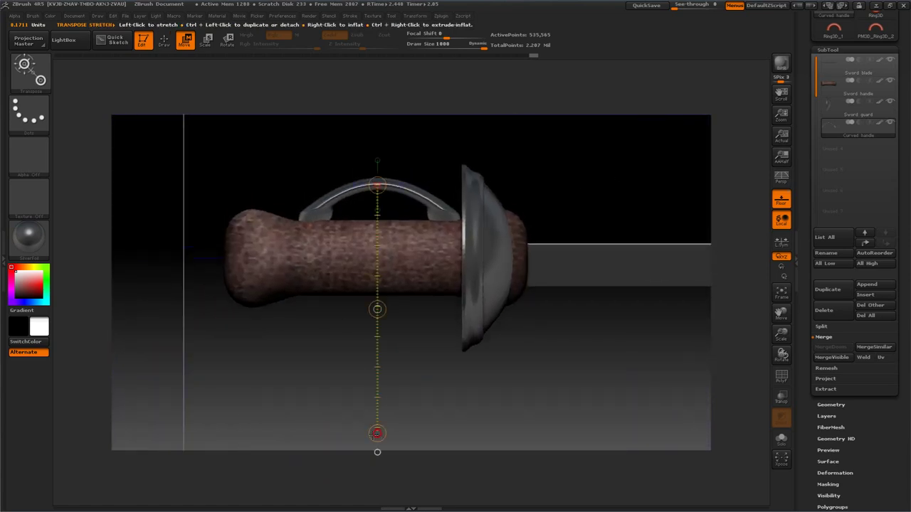
left_click_drag(378, 432, 378, 334)
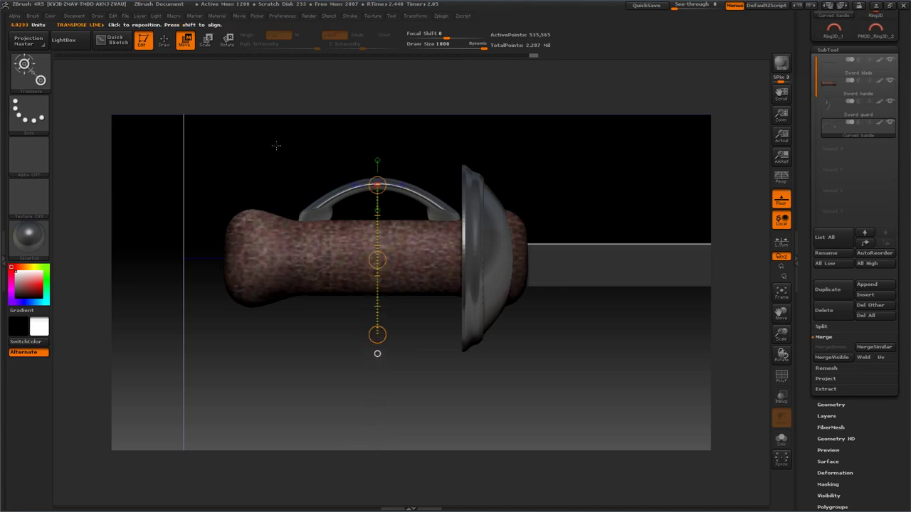
left_click_drag(377, 264, 380, 270)
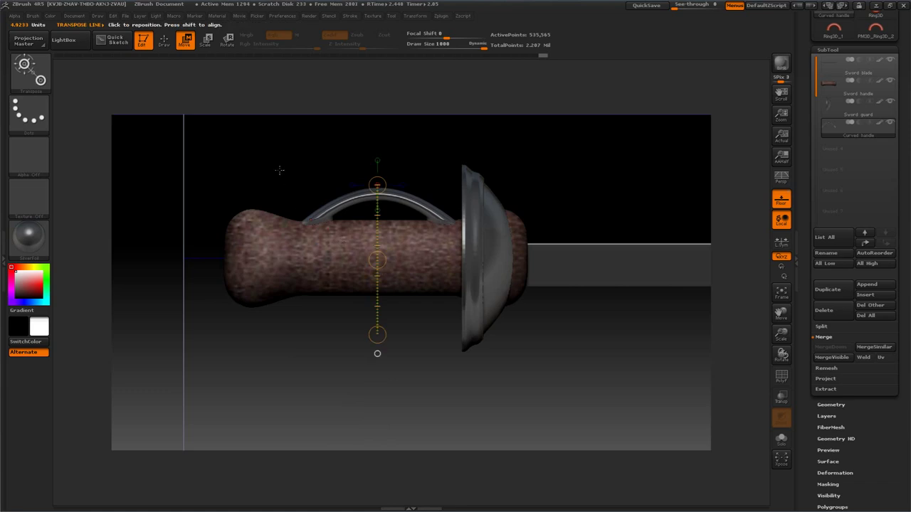
mouse_move(281, 171)
left_mouse_down()
mouse_move(301, 180)
mouse_move(291, 213)
mouse_move(280, 171)
mouse_move(278, 183)
left_mouse_up()
Lay the transpose line horizontally from the arch's crown and scale the curved handle up to span more of the grip.
left_click(350, 185)
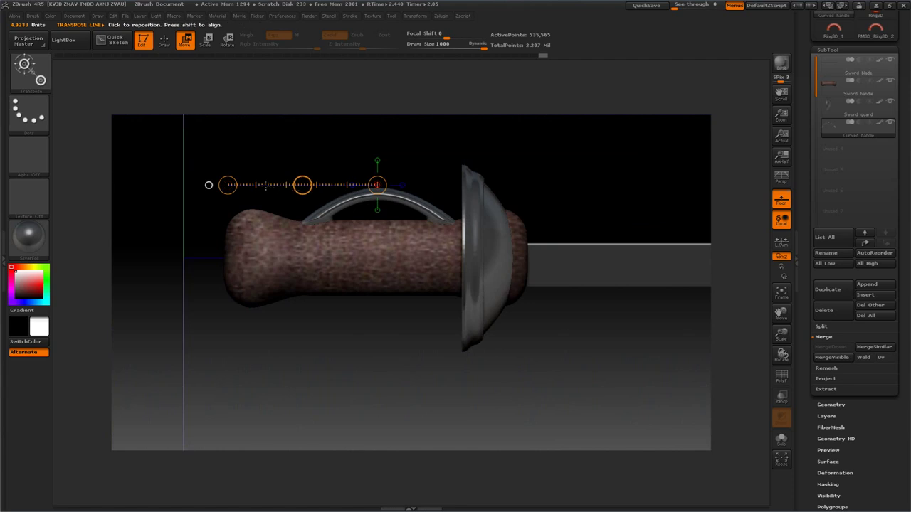
mouse_move(266, 186)
left_mouse_down()
mouse_move(344, 195)
mouse_move(267, 193)
left_mouse_up()
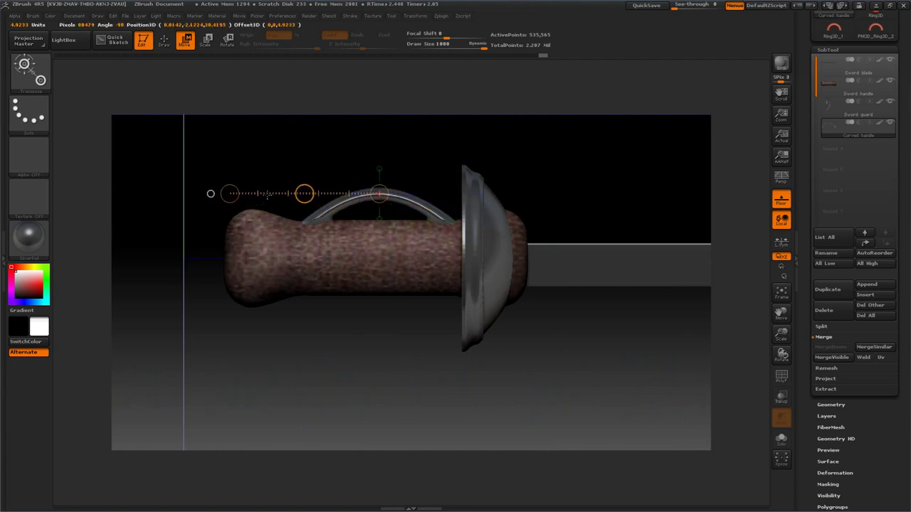
left_click(205, 40)
left_click_drag(229, 196, 128, 195)
left_click_drag(228, 193, 127, 197)
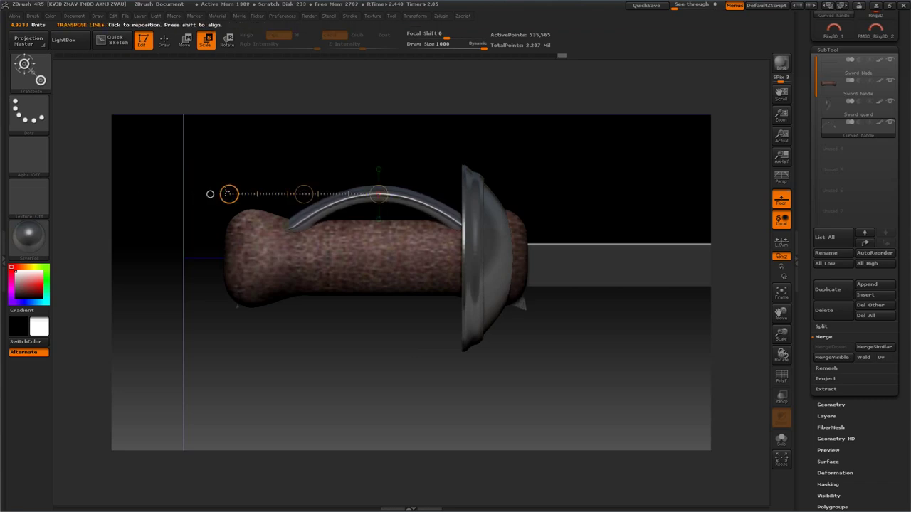
Turn the transpose line vertical, scale the curved handle down slightly, and return to Draw mode.
left_click(379, 169)
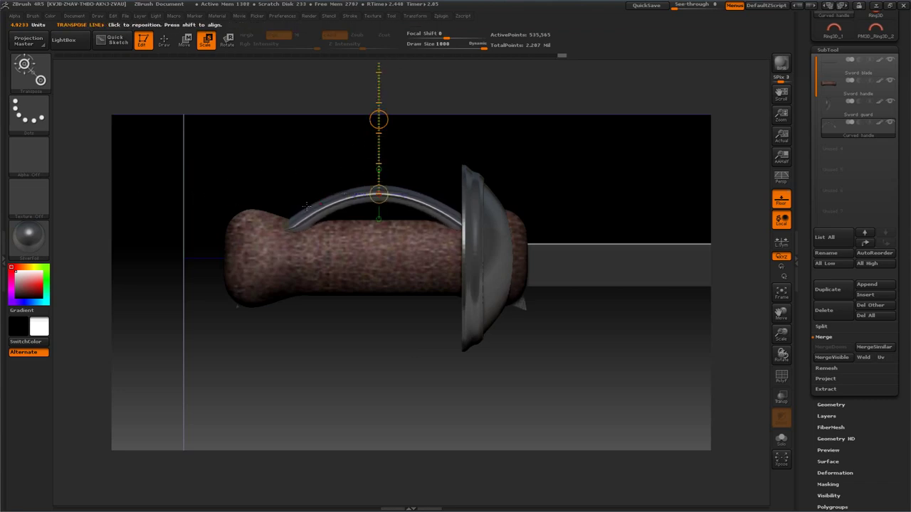
left_click_drag(283, 183, 284, 212, "alt")
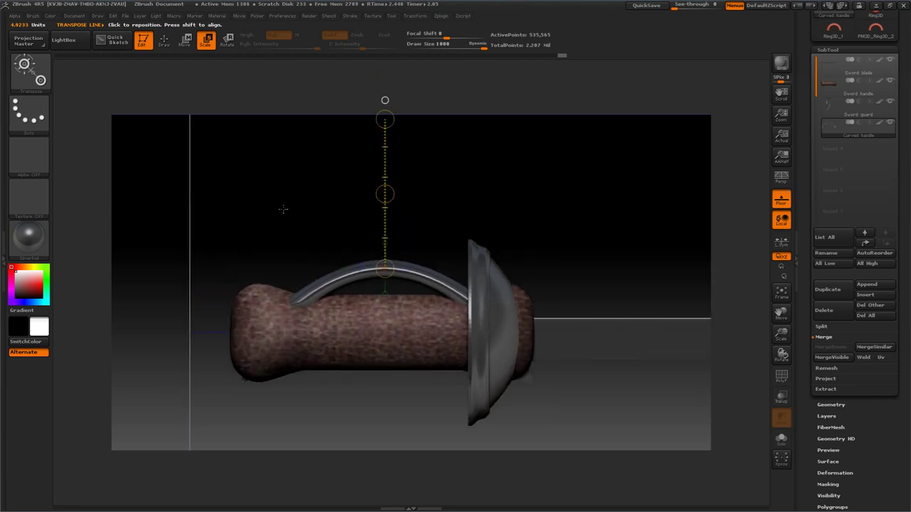
mouse_move(384, 118)
left_mouse_down()
mouse_move(385, 142)
mouse_move(381, 134)
left_mouse_up()
left_click(163, 40)
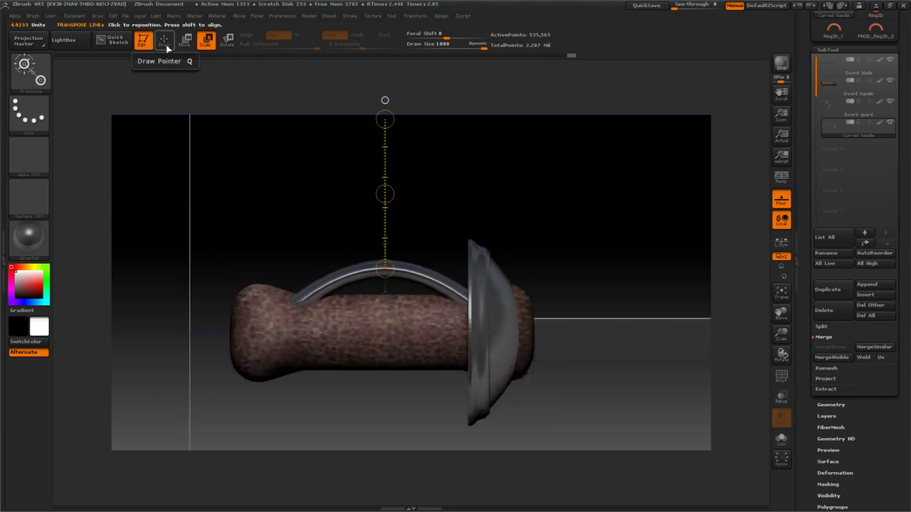
mouse_move(358, 157)
left_mouse_down()
mouse_move(362, 118)
mouse_move(360, 173)
left_mouse_up()
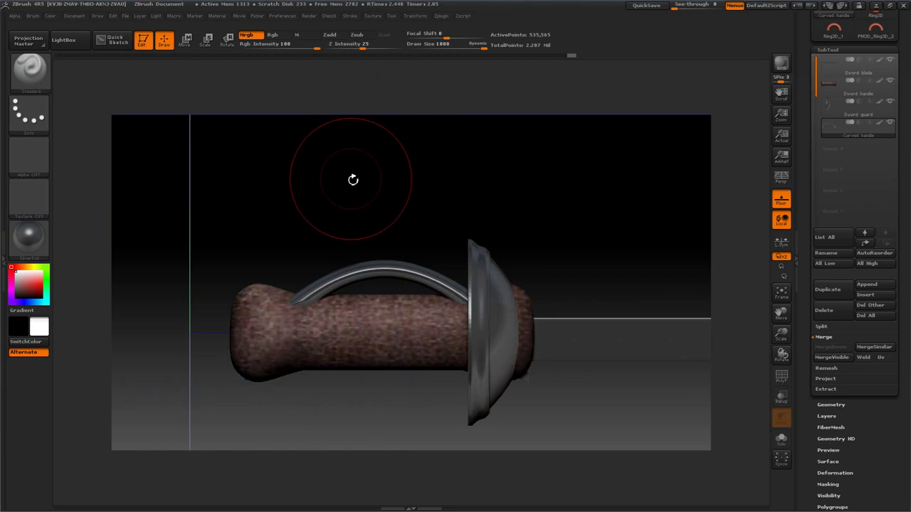
Turn on transparency for the other subtools to expose the curved handle's ends inside the grip and guard.
left_click_drag(806, 227, 800, 186)
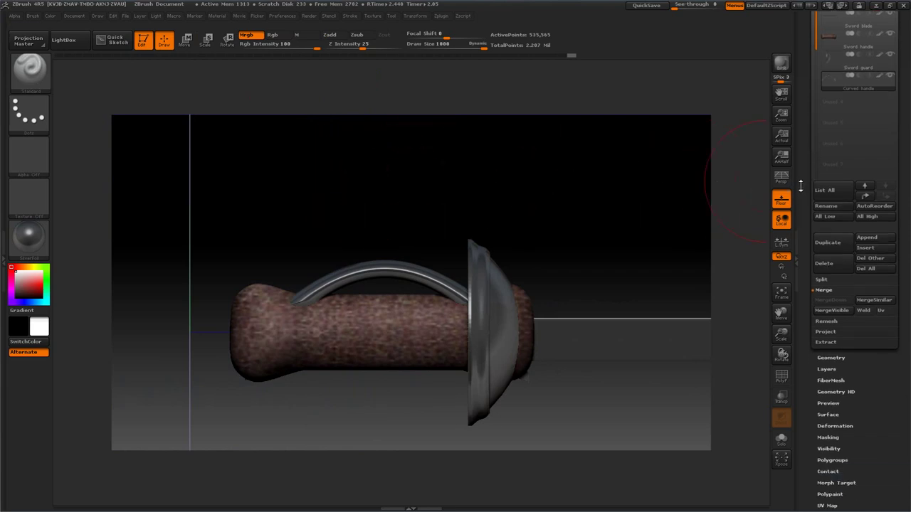
left_click_drag(618, 195, 615, 215)
left_click(780, 396)
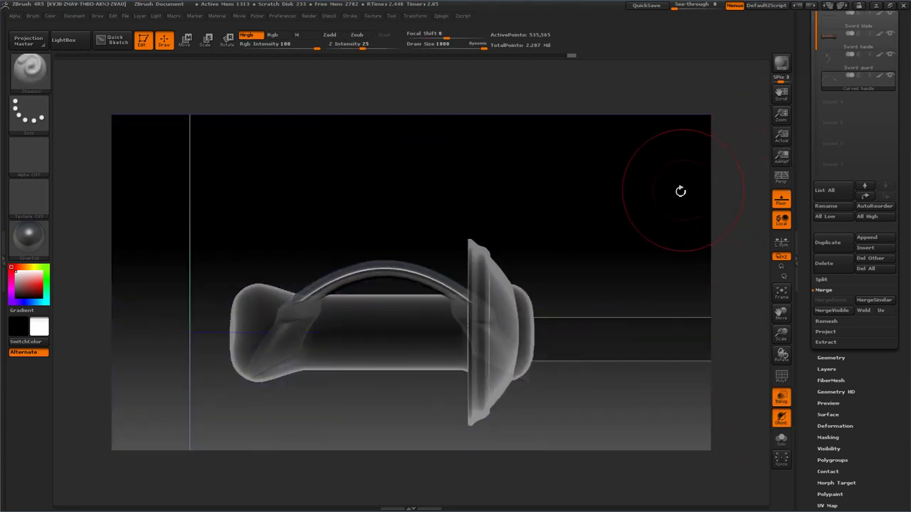
left_click_drag(680, 191, 624, 181)
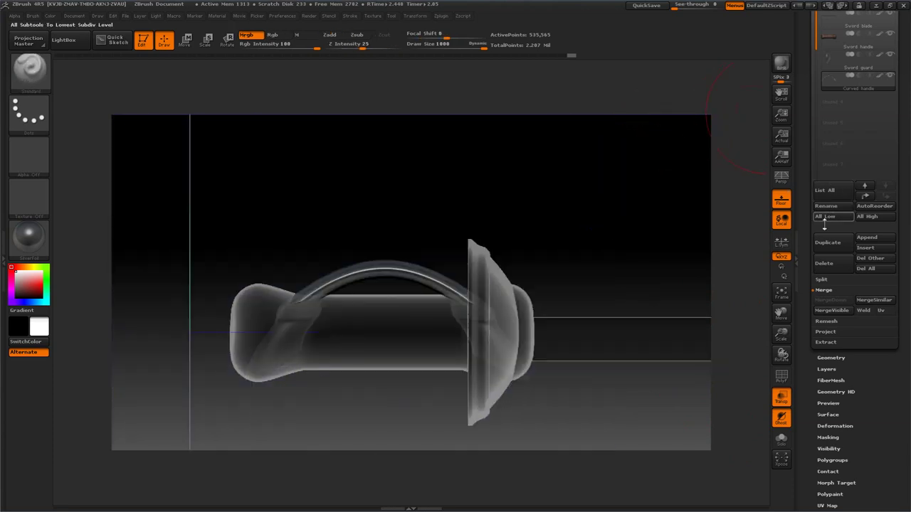
Flatten the lower ends of the curved handle with negative Flatten deformation so they stay inside the grip.
scroll(807, 258, "down", 5)
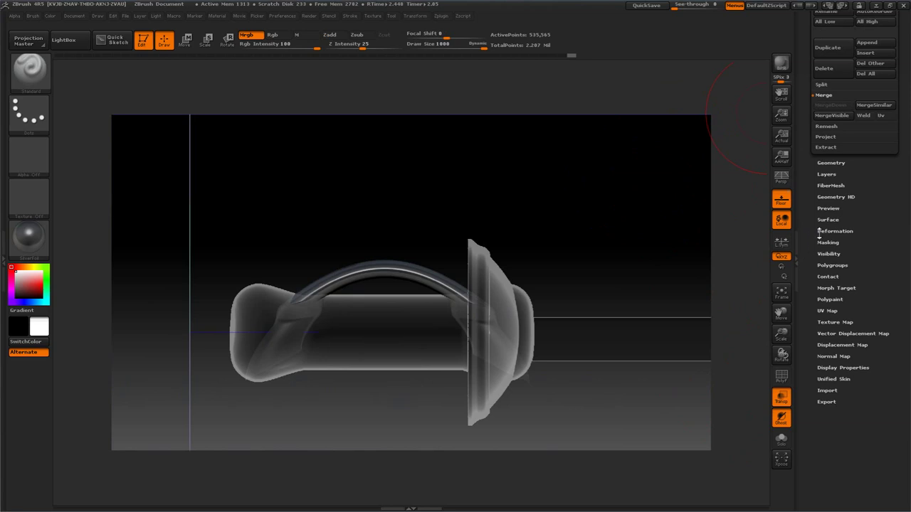
left_click(828, 229)
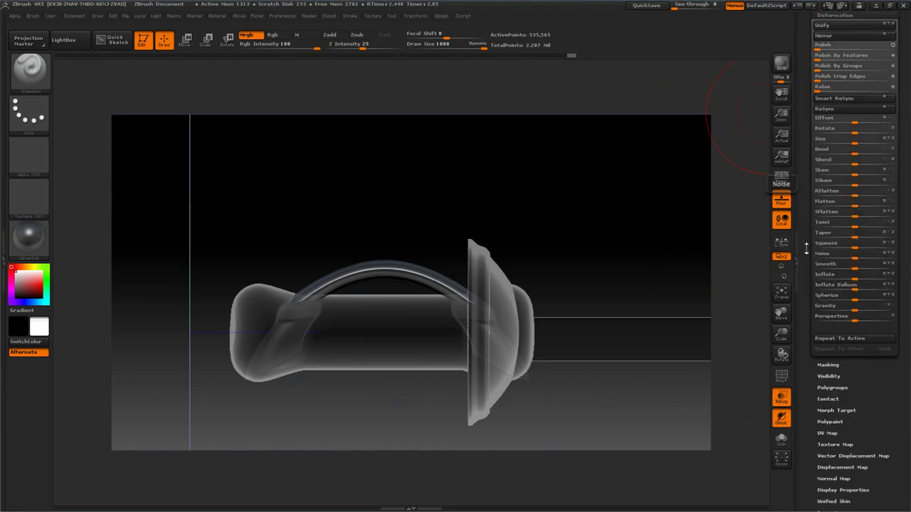
scroll(806, 271, "up", 1)
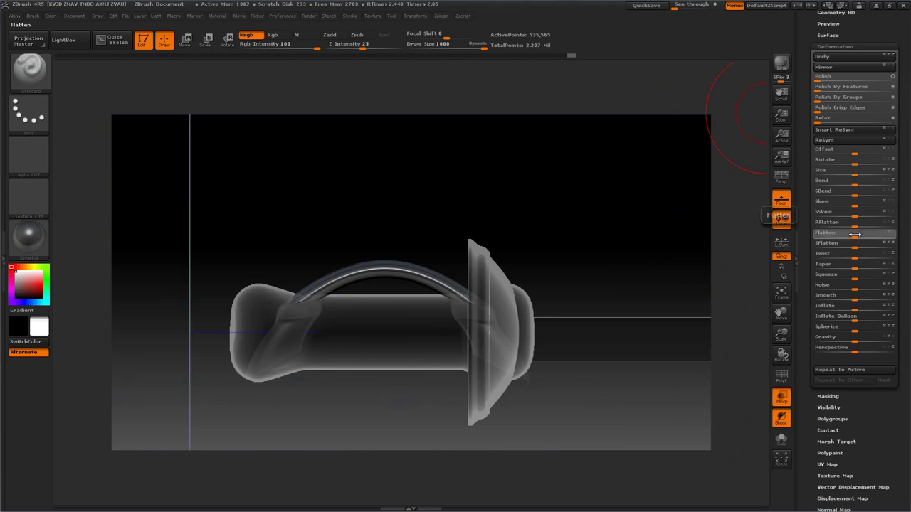
left_click_drag(854, 234, 841, 233)
left_click_drag(831, 233, 806, 233)
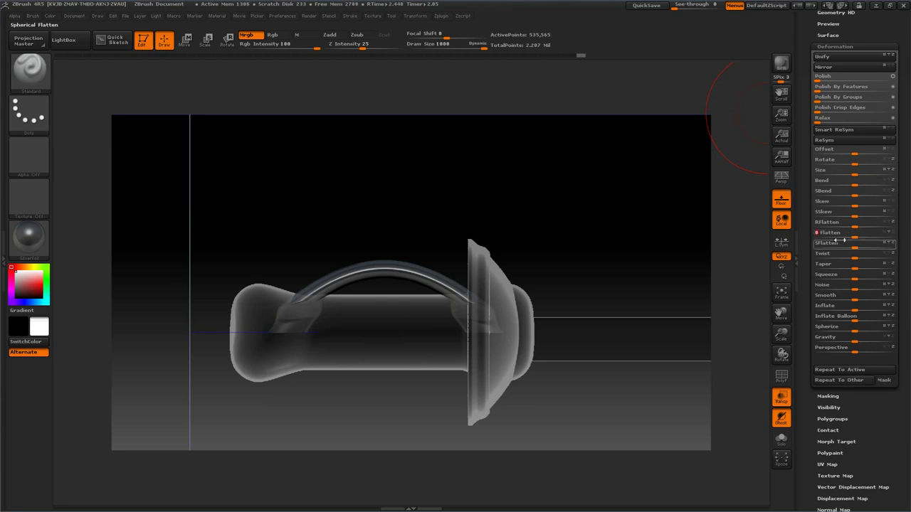
left_click(828, 233)
left_click_drag(854, 237, 817, 235)
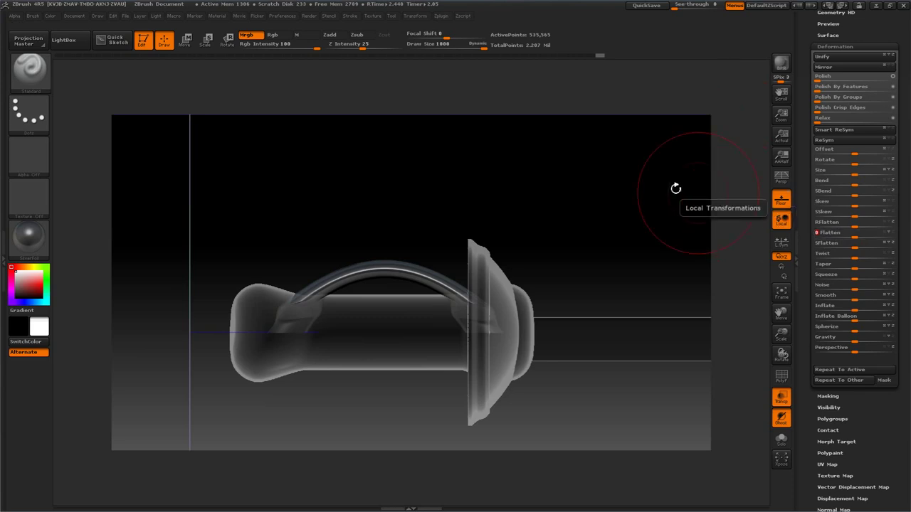
Reduce the curved handle's height with repeated negative Size deformation limited to the Y axis, inspecting how it fits the grip.
left_click_drag(636, 188, 611, 185)
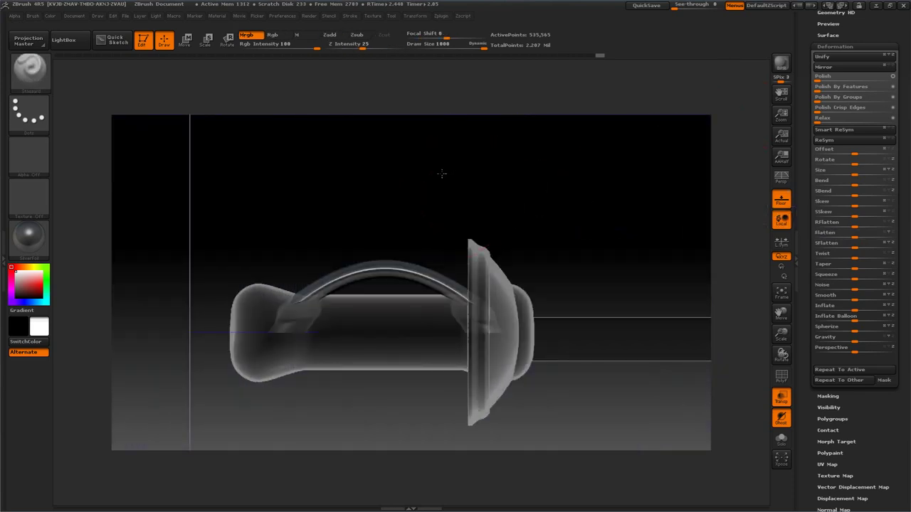
mouse_move(441, 173)
left_mouse_down()
mouse_move(443, 144)
mouse_move(448, 183)
mouse_move(449, 142)
mouse_move(449, 220)
mouse_move(449, 207)
left_mouse_up()
key("ctrl")
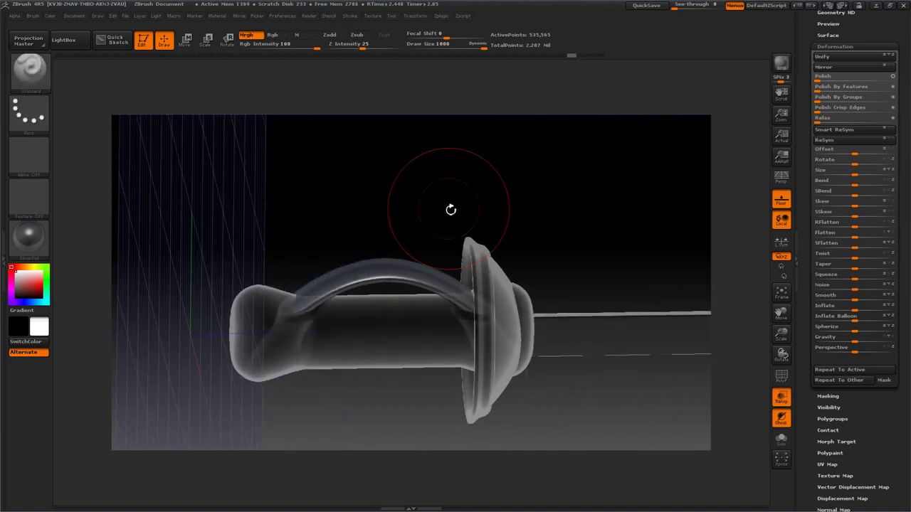
mouse_move(363, 140)
left_mouse_down("shift")
mouse_move(366, 126)
mouse_move(411, 140)
left_mouse_up("shift")
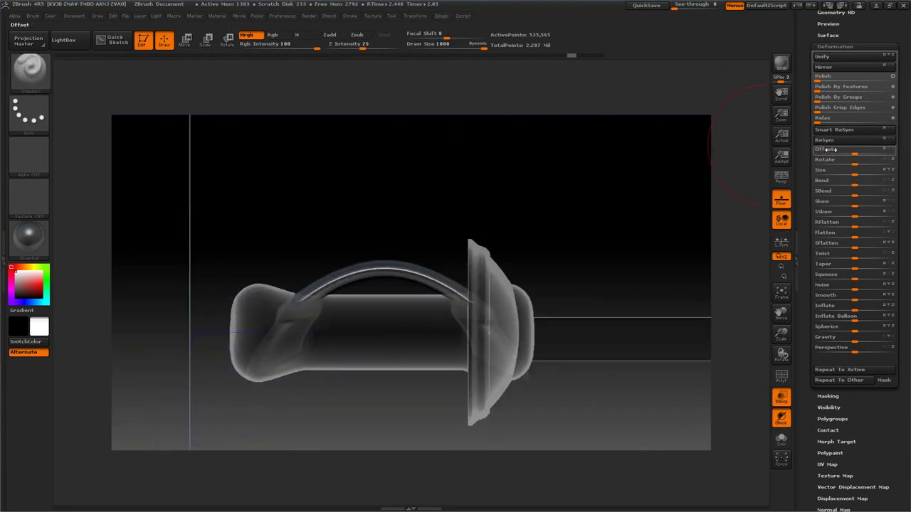
left_click(884, 170)
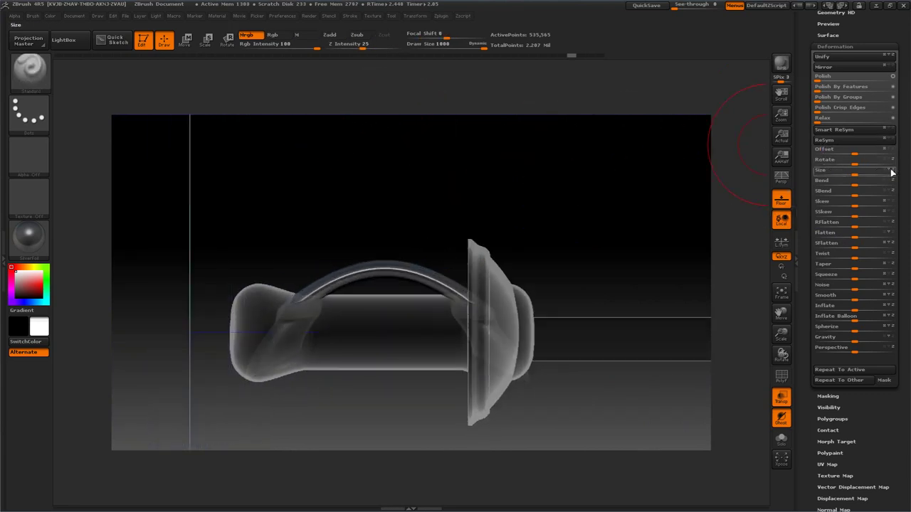
left_click_drag(857, 171, 833, 173)
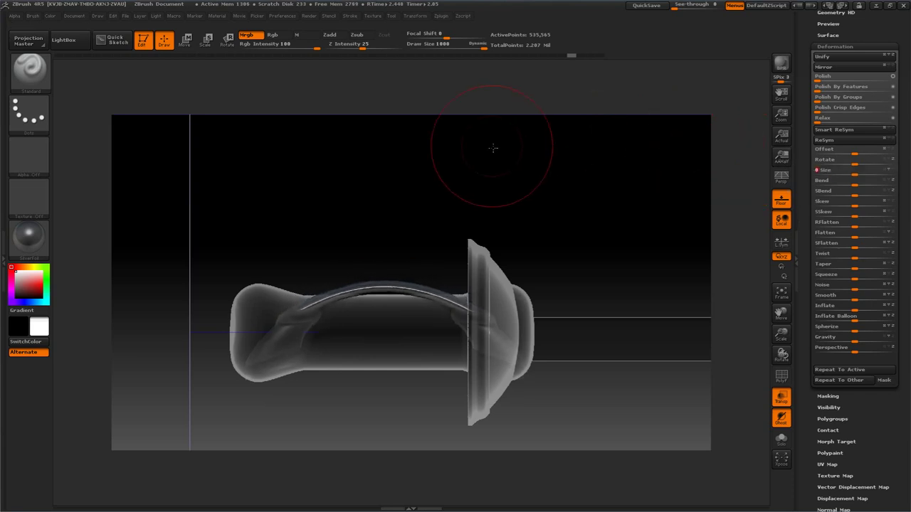
mouse_move(492, 149)
left_mouse_down()
mouse_move(504, 173)
mouse_move(491, 152)
mouse_move(506, 155)
left_mouse_up()
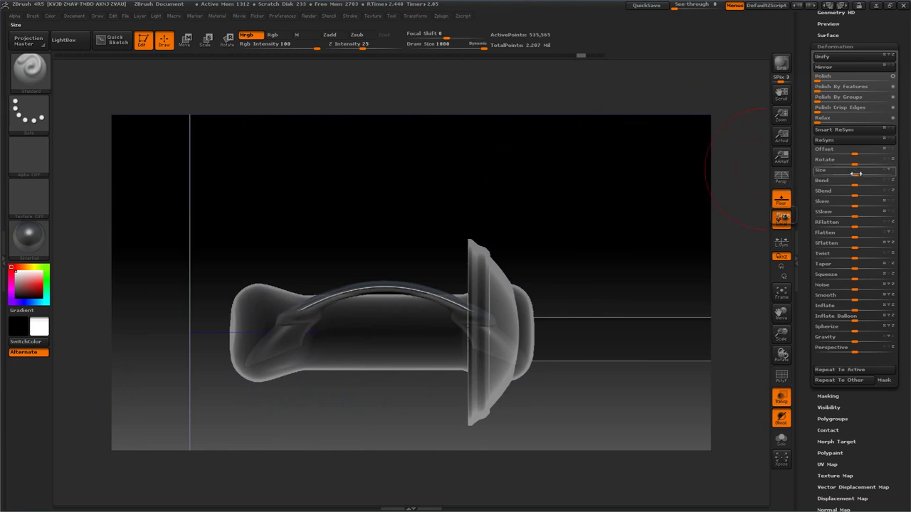
left_click_drag(852, 173, 840, 173)
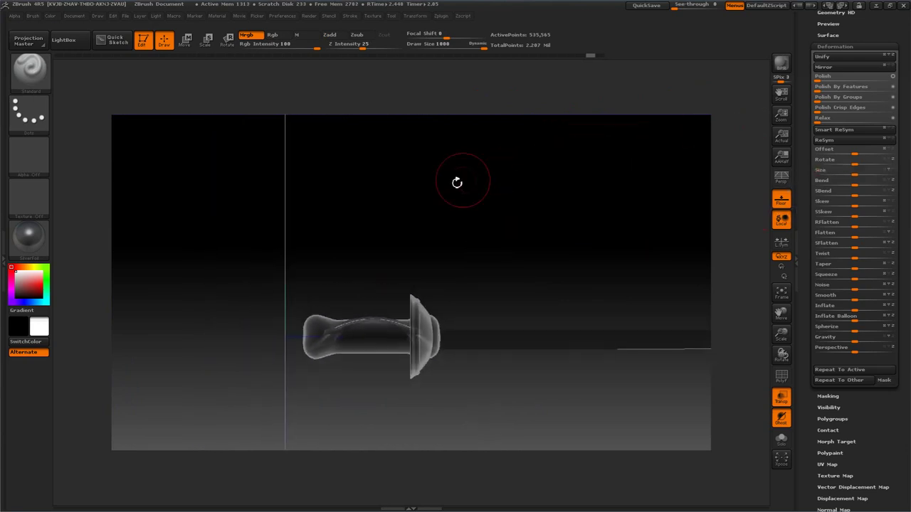
Switch to Move mode and lay a horizontal transpose line along the top of the grip, extending it past both ends of the hilt.
left_click(186, 43)
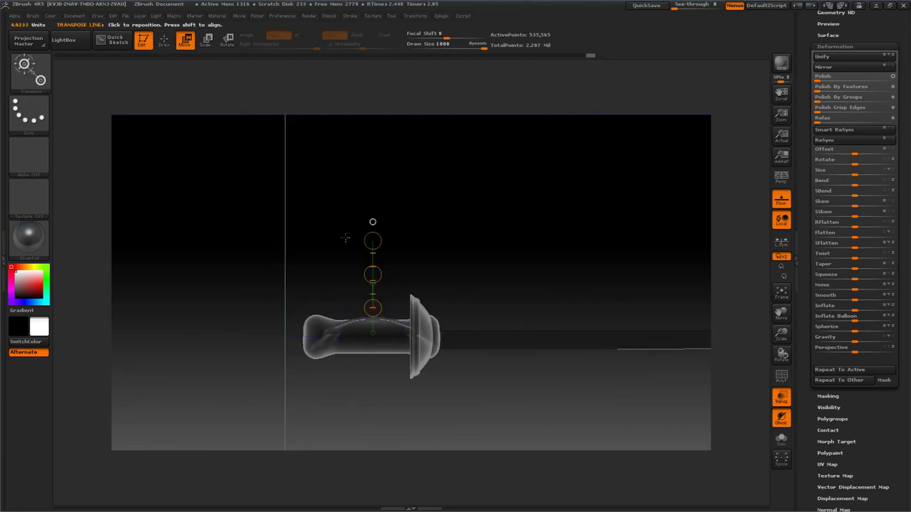
left_click(347, 308)
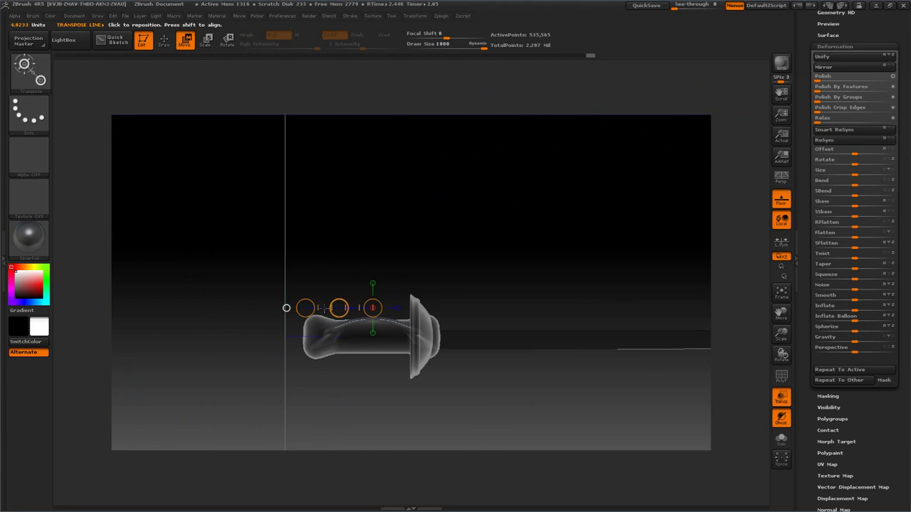
left_click_drag(323, 308, 356, 323)
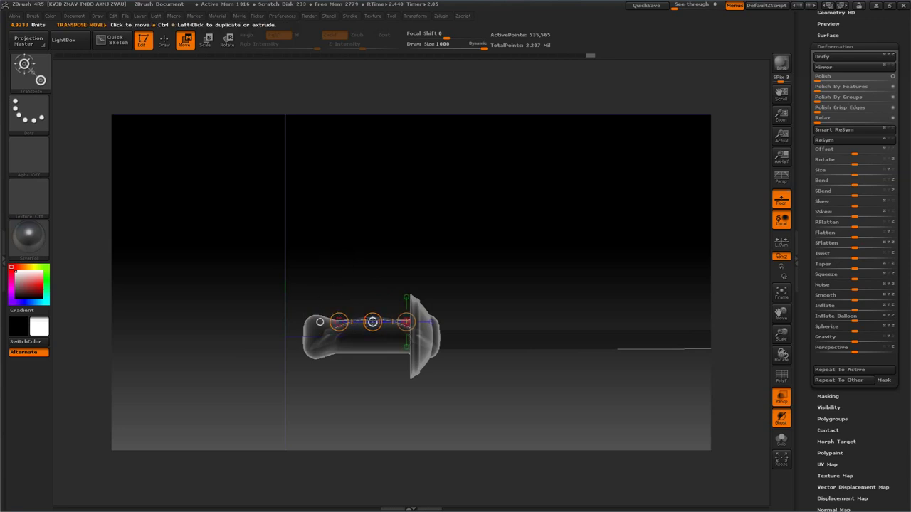
left_click_drag(319, 321, 251, 322)
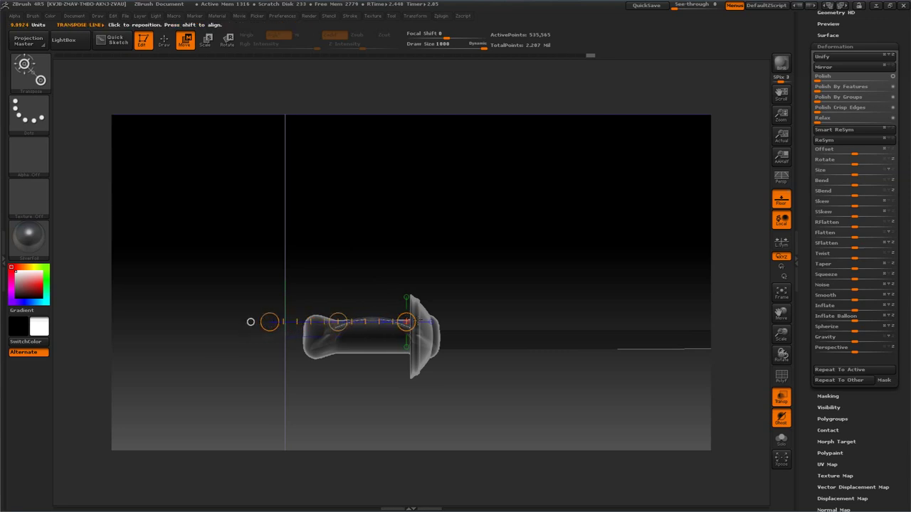
left_click_drag(409, 322, 488, 322)
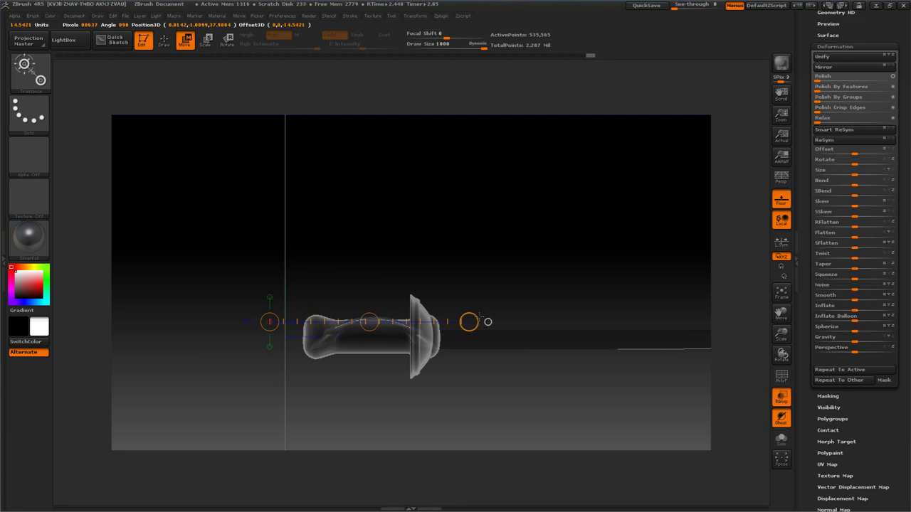
left_click_drag(479, 315, 485, 316)
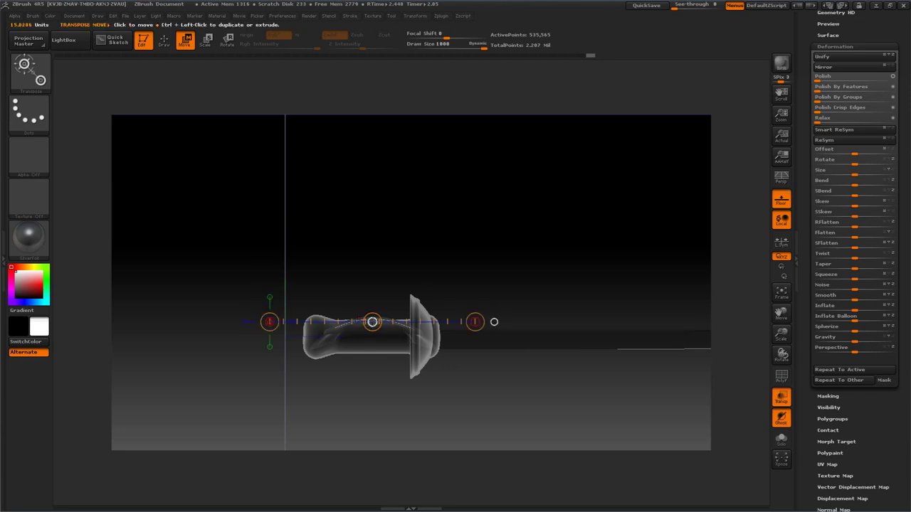
Move the curved handle straight up in two passes so its arch stands well clear of the grip.
left_click_drag(372, 321, 372, 293)
mouse_move(326, 223)
left_mouse_down()
mouse_move(374, 264)
mouse_move(322, 232)
mouse_move(325, 250)
mouse_move(325, 230)
left_mouse_up()
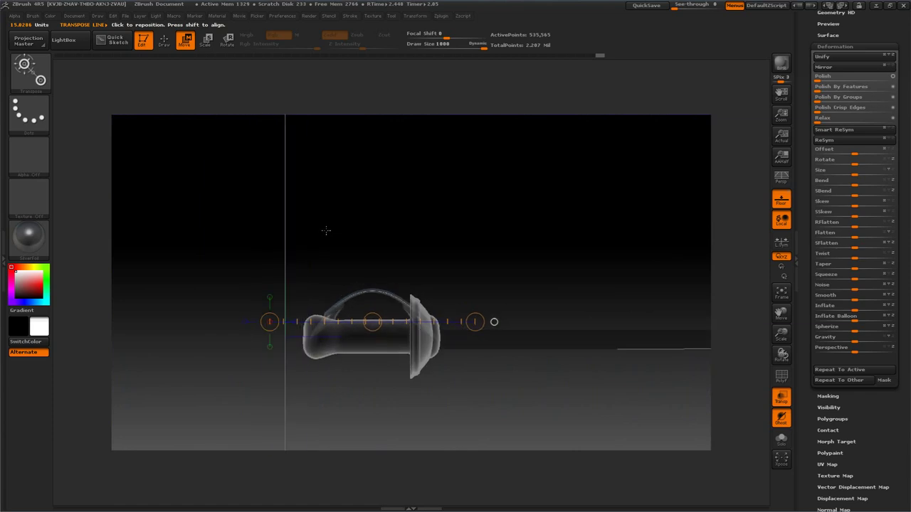
left_click(368, 314)
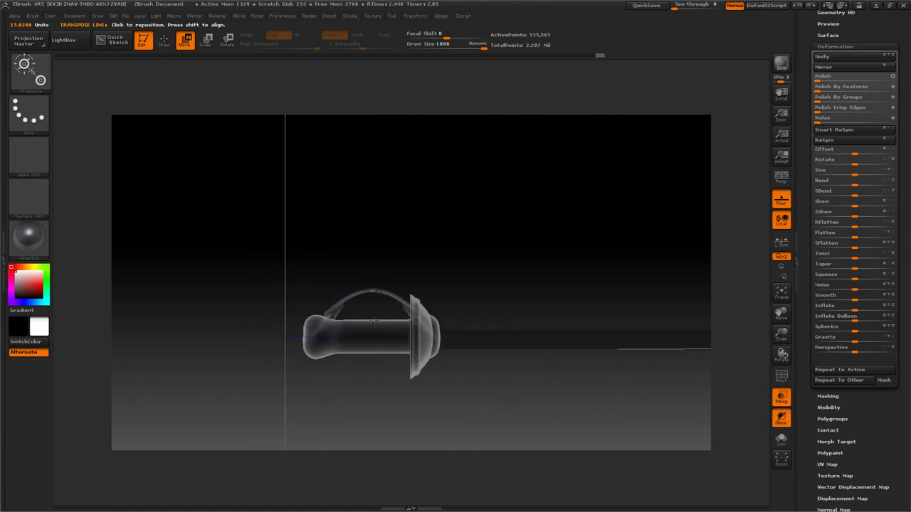
left_click_drag(373, 321, 372, 312)
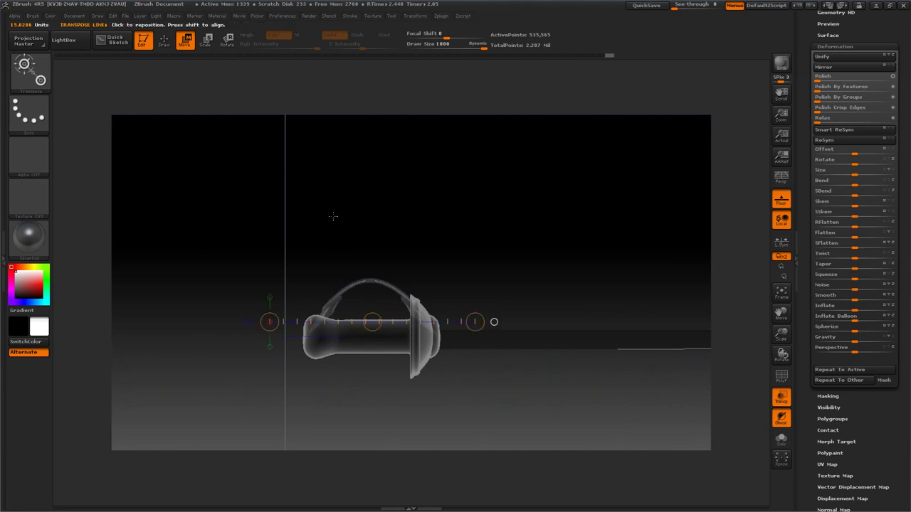
left_click_drag(333, 216, 321, 254)
mouse_move(324, 245)
left_mouse_down()
mouse_move(334, 246)
mouse_move(313, 245)
left_mouse_up()
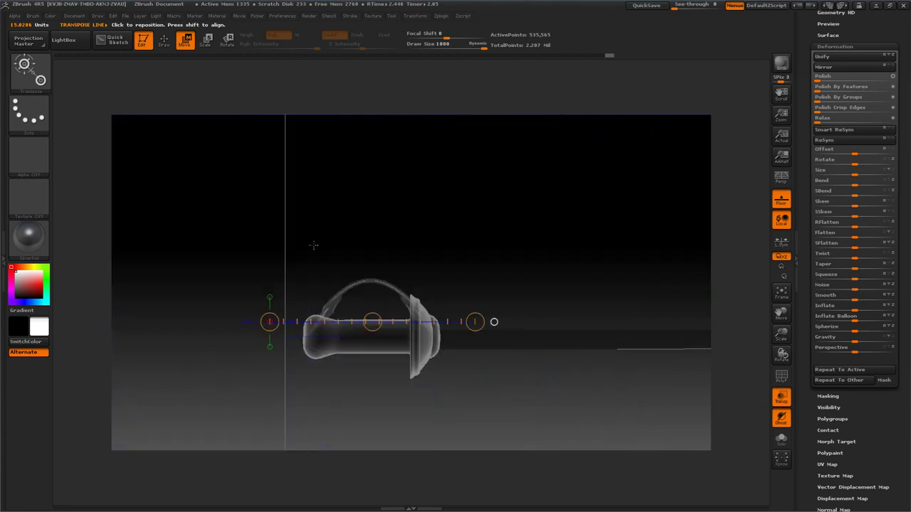
Return to Draw mode and apply a further negative Flatten deformation to the curved handle's lower ends.
left_click(167, 46)
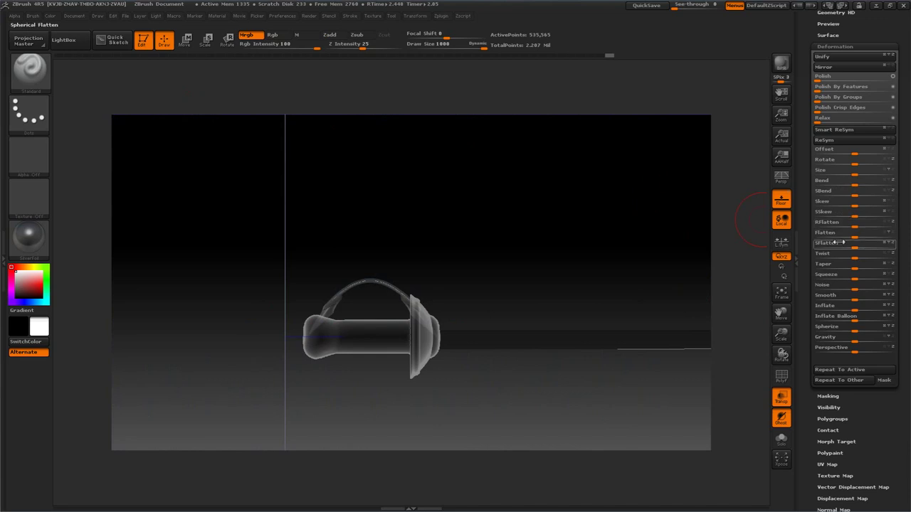
left_click_drag(848, 235, 832, 235)
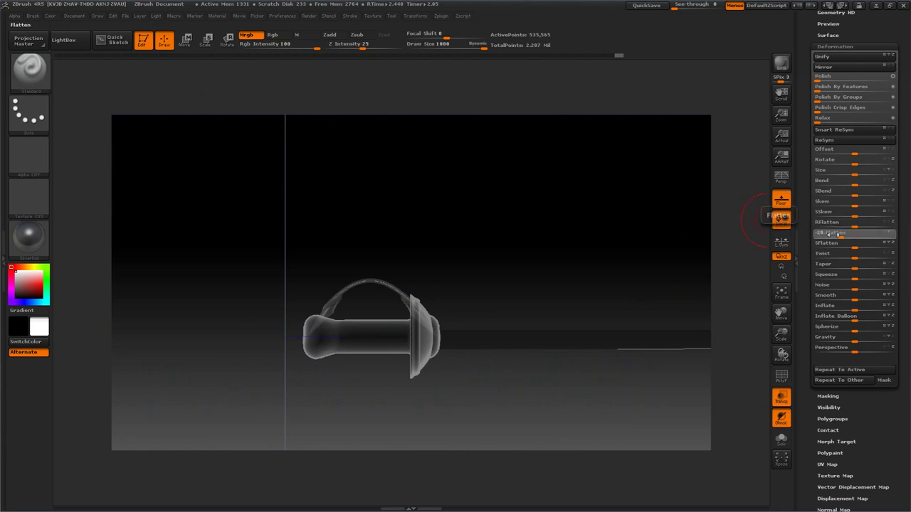
left_click_drag(687, 182, 705, 206)
left_click_drag(622, 174, 529, 189)
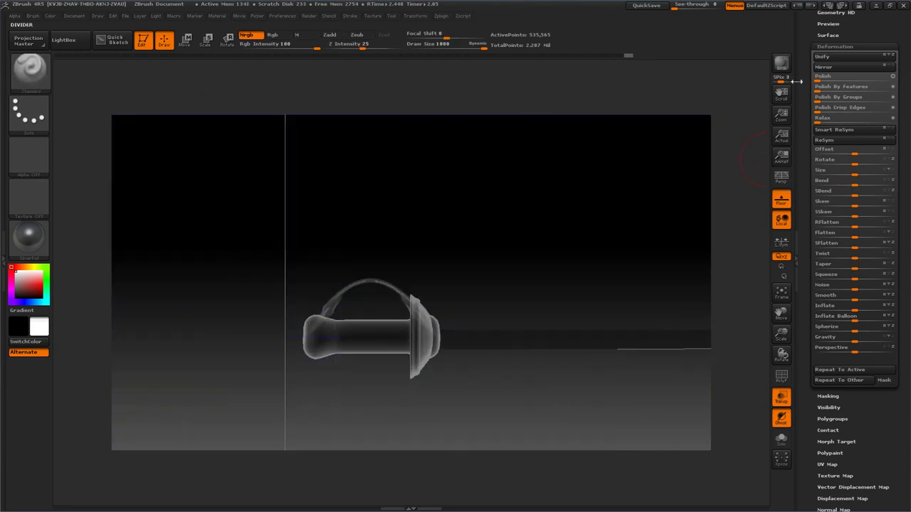
Select the Sword guard subtool and enlarge it with a positive Size deformation.
left_click(822, 47)
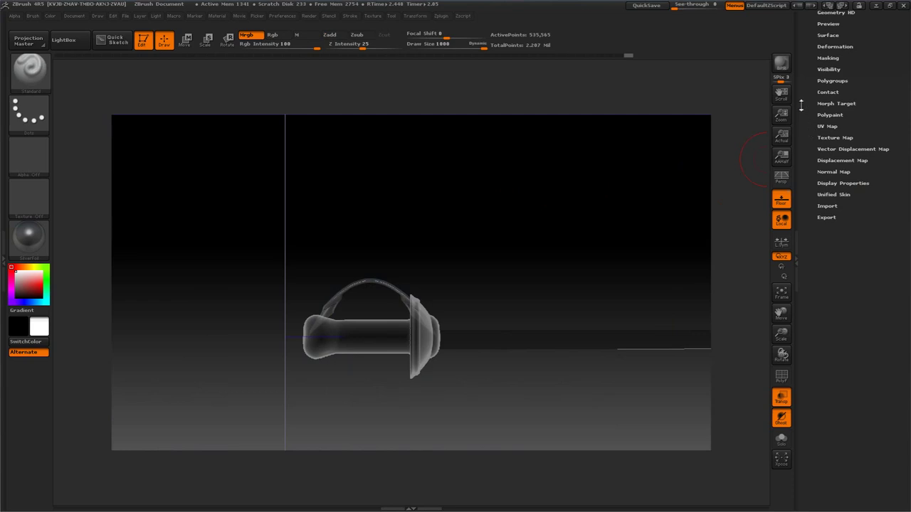
left_click_drag(811, 112, 809, 174)
left_click(826, 121)
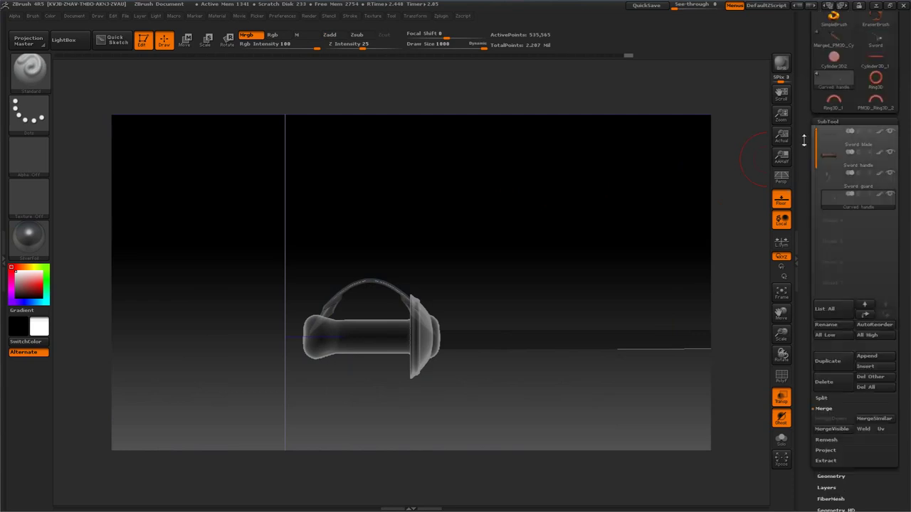
left_click(823, 183)
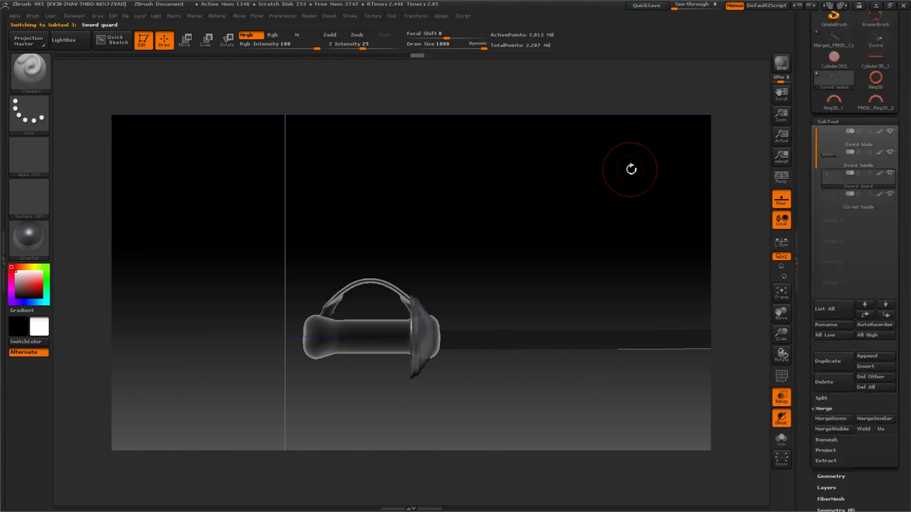
mouse_move(630, 169)
left_mouse_down()
mouse_move(597, 178)
mouse_move(620, 168)
left_mouse_up()
left_click_drag(808, 307, 807, 217)
left_click(824, 269)
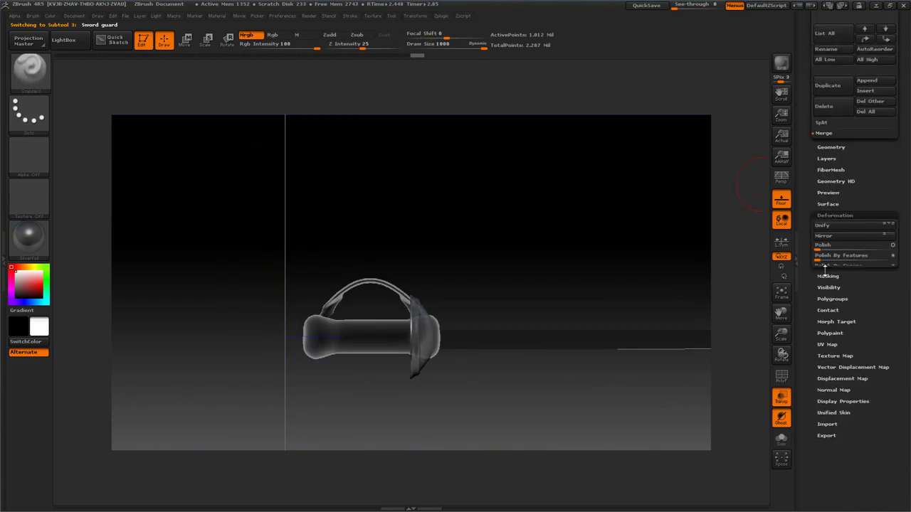
left_click_drag(807, 268, 806, 296)
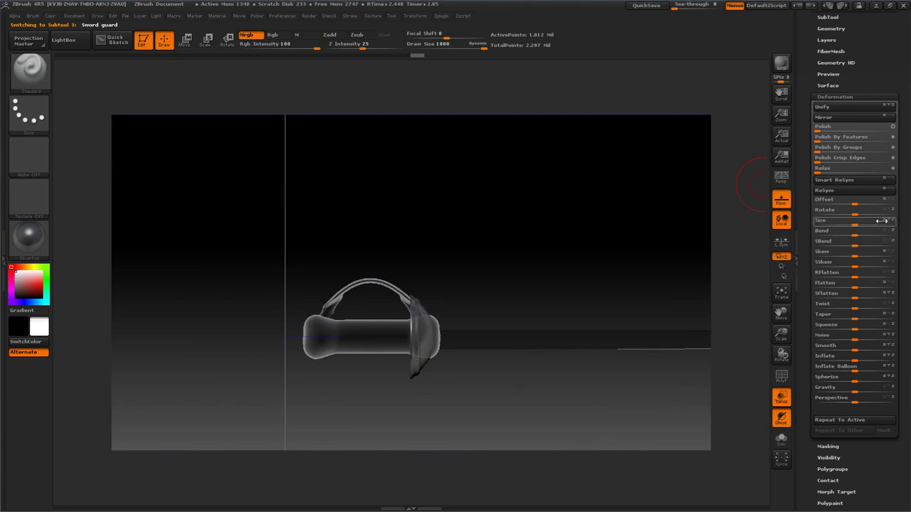
left_click_drag(881, 221, 541, 146)
Move the enlarged guard back over the blade end of the grip.
left_click(185, 41)
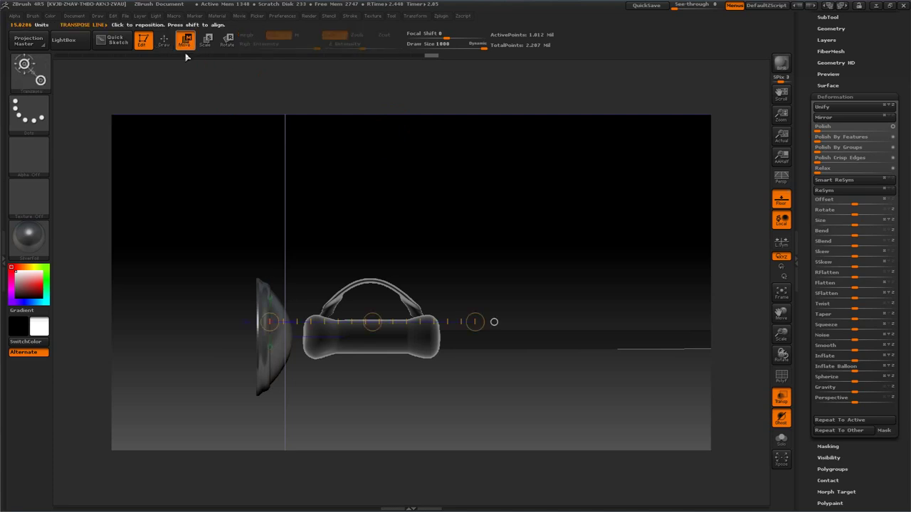
left_click_drag(371, 322, 520, 311)
left_click_drag(438, 194, 400, 197)
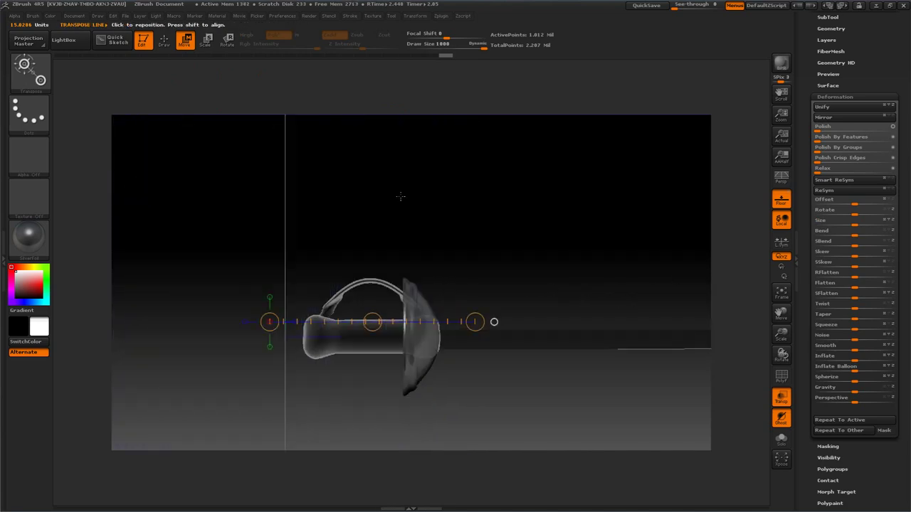
Lengthen the Sword handle subtool with a positive Size deformation along Z and move it back so it passes through the guard.
scroll(816, 74, "up", 2)
left_click(824, 59)
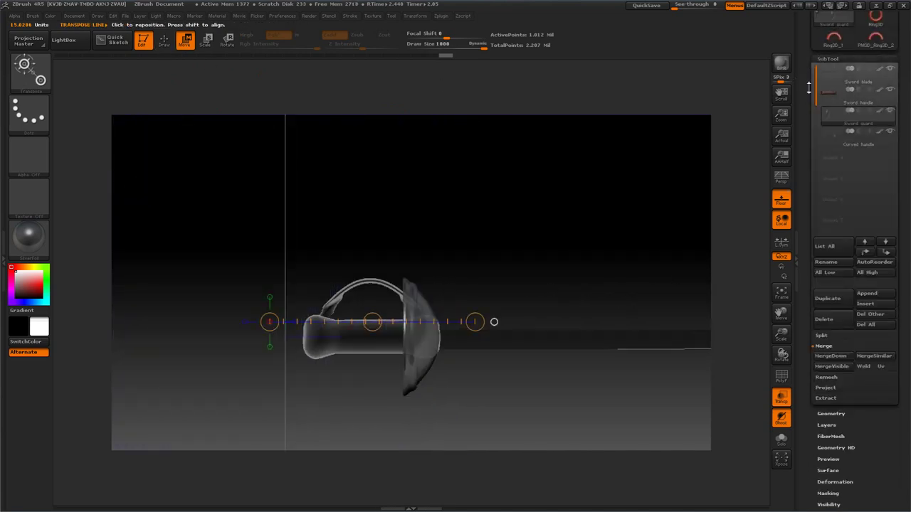
left_click(834, 102)
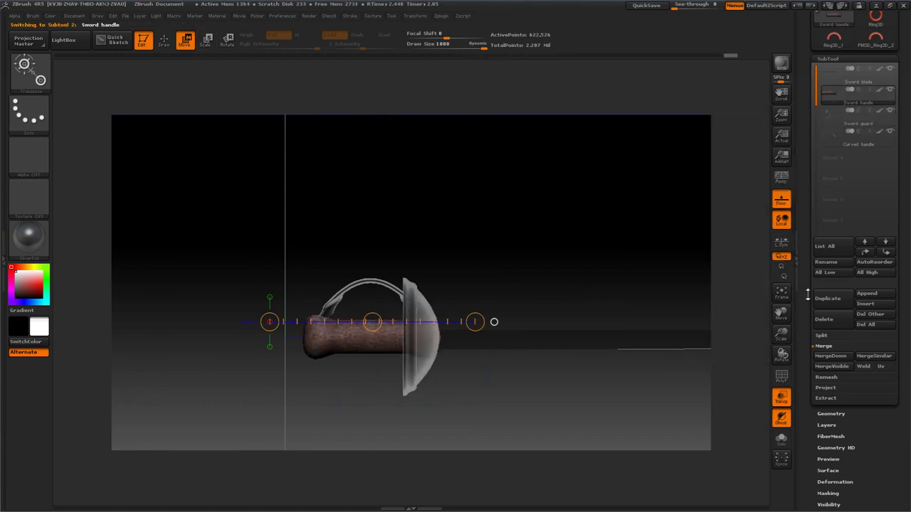
scroll(808, 298, "down", 5)
scroll(809, 260, "down", 6)
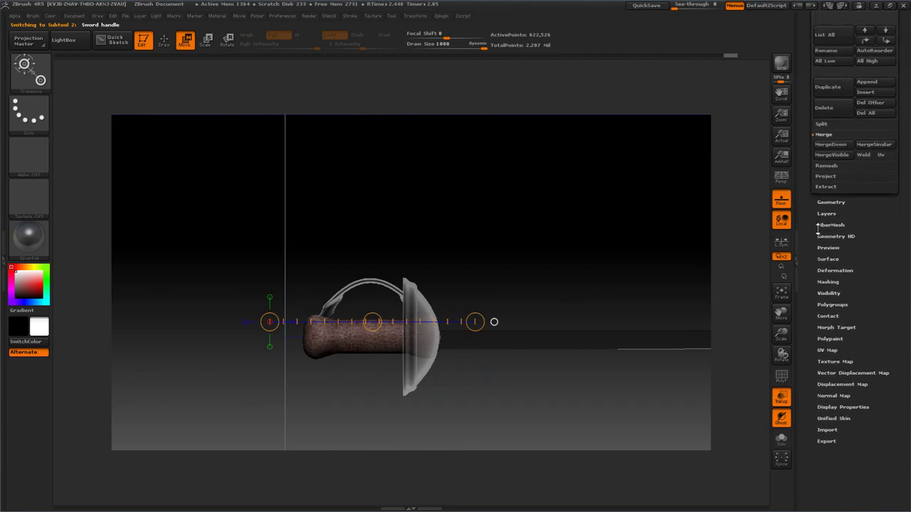
left_click(832, 270)
scroll(810, 299, "up", 10)
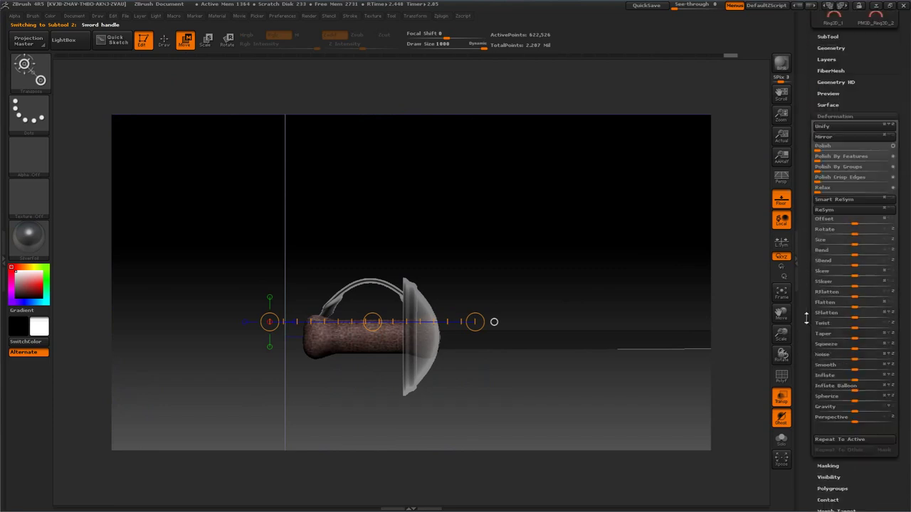
left_click_drag(860, 242, 868, 239)
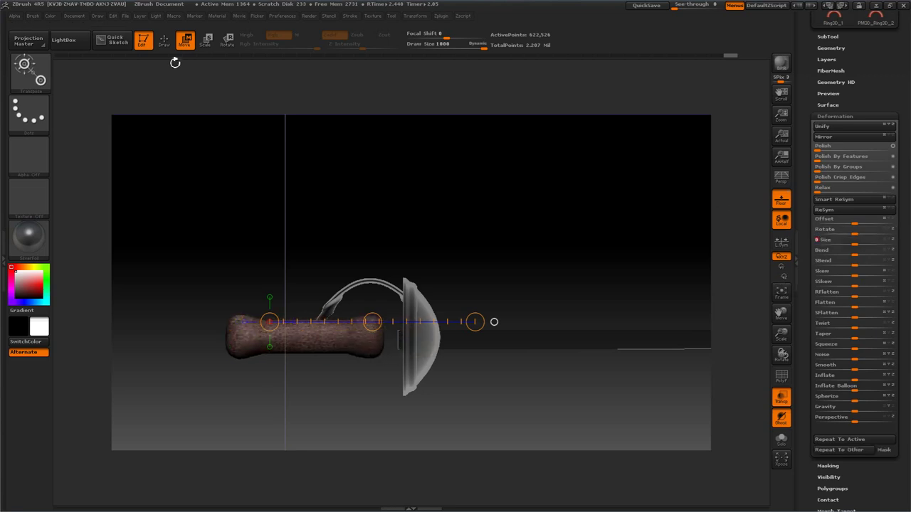
left_click_drag(371, 322, 436, 322)
Select the Curved handle subtool and shift it slightly away from the blade to sit between the grip's end and the guard.
left_click_drag(811, 98, 806, 124)
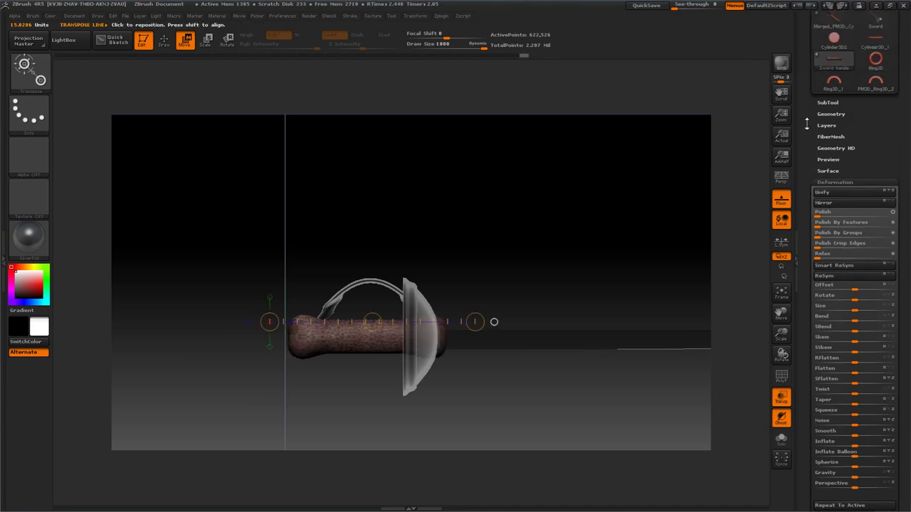
left_click(828, 102)
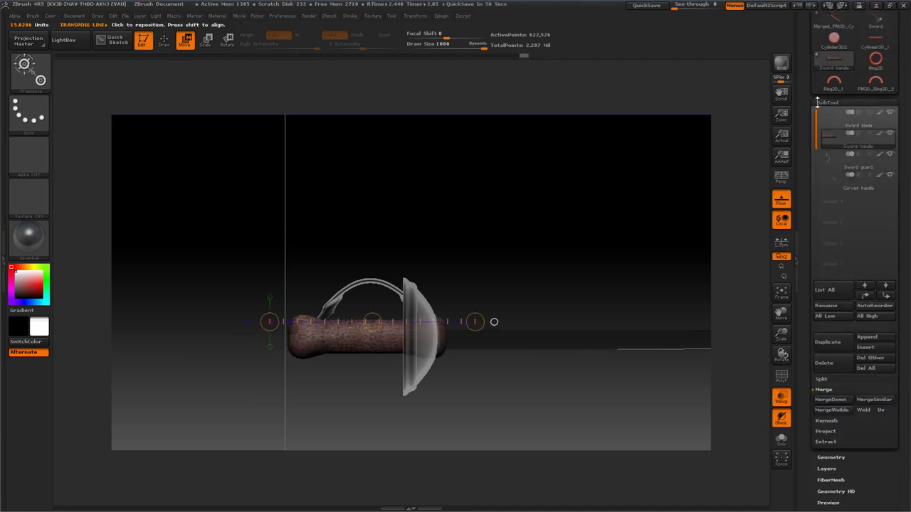
left_click(827, 183)
left_click_drag(372, 321, 364, 324)
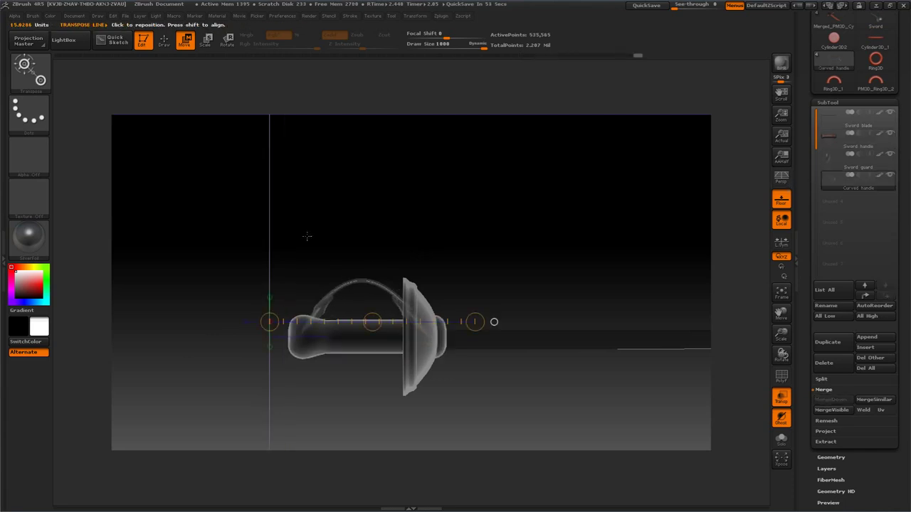
Return to draw mode and turn off transparency to display the whole sword as solid.
mouse_move(327, 196)
left_mouse_down()
mouse_move(409, 253)
mouse_move(313, 192)
left_mouse_up()
left_click(168, 46)
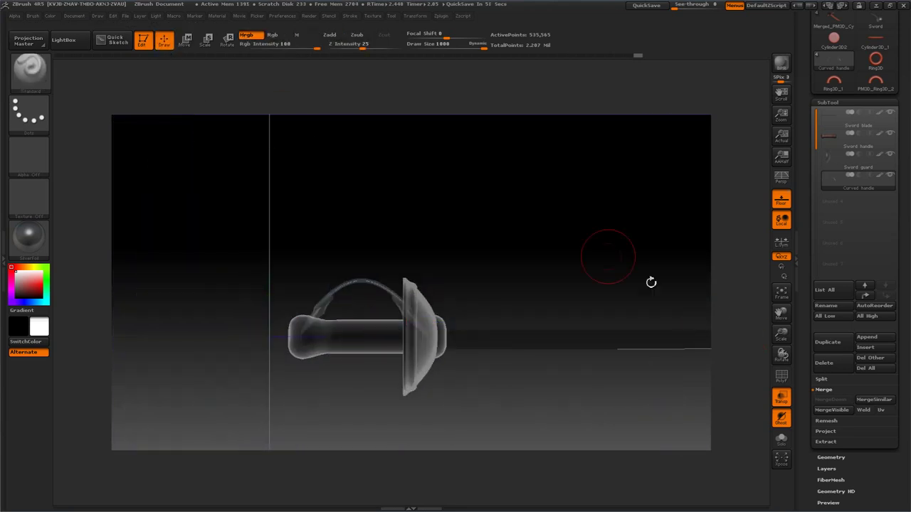
left_click(781, 397)
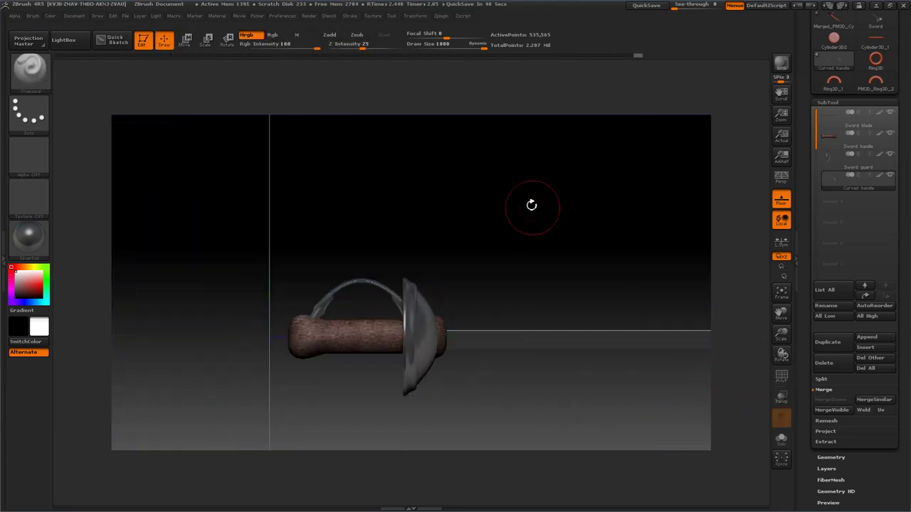
left_click_drag(531, 205, 432, 178)
Select the Sword blade subtool and widen it with a positive Size deformation.
left_click(854, 120)
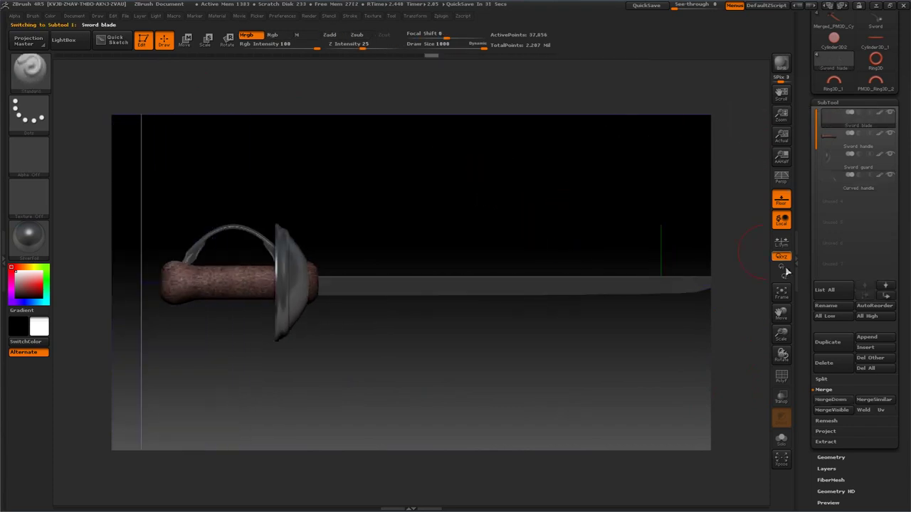
scroll(808, 306, "down", 5)
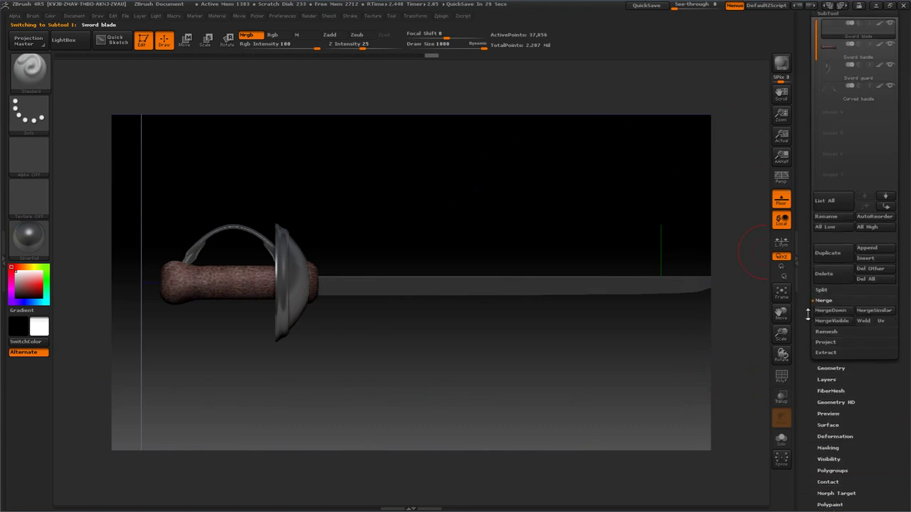
scroll(808, 272, "down", 2)
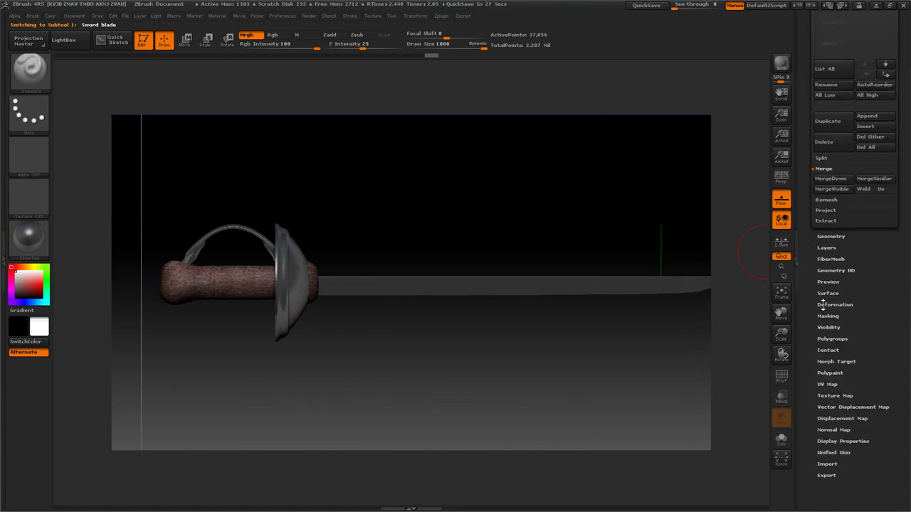
left_click(825, 305)
scroll(811, 301, "down", 5)
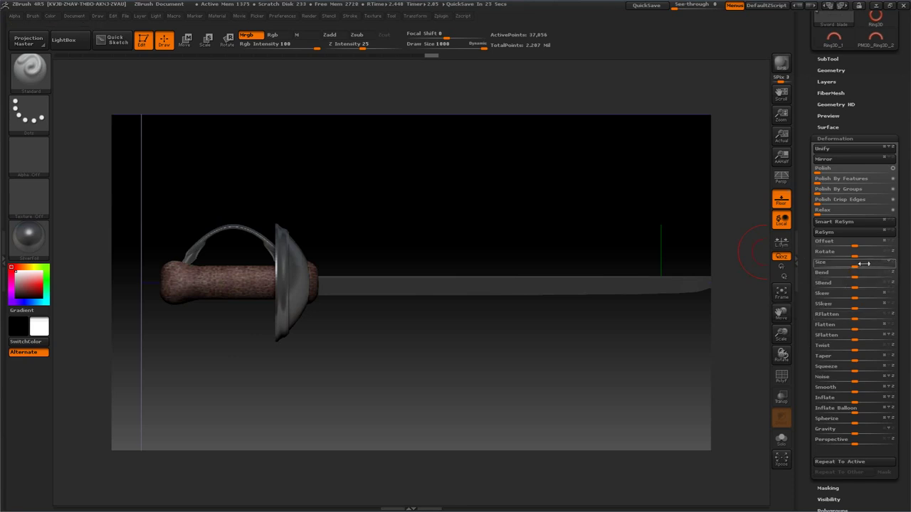
left_click_drag(863, 264, 869, 264)
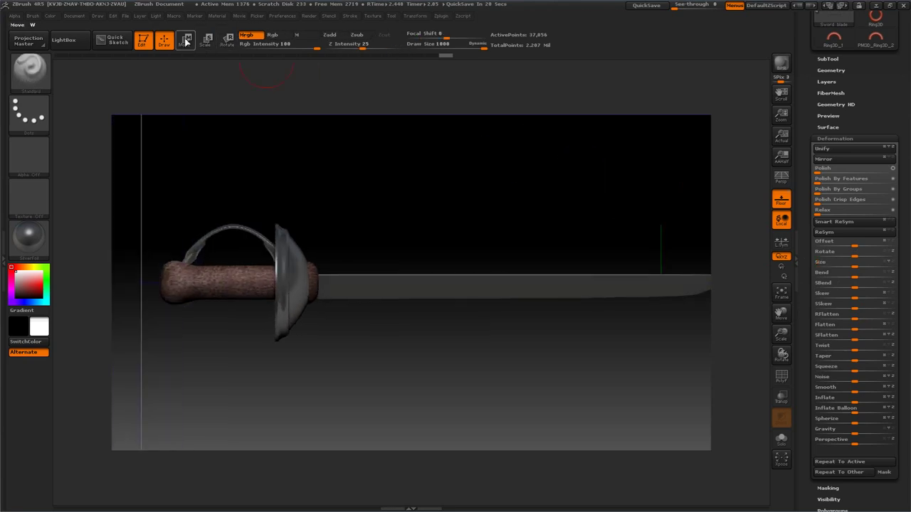
Move the widened blade slightly upward using a vertical transpose line so it lines up with the grip.
left_click(186, 41)
left_click_drag(191, 267, 530, 274)
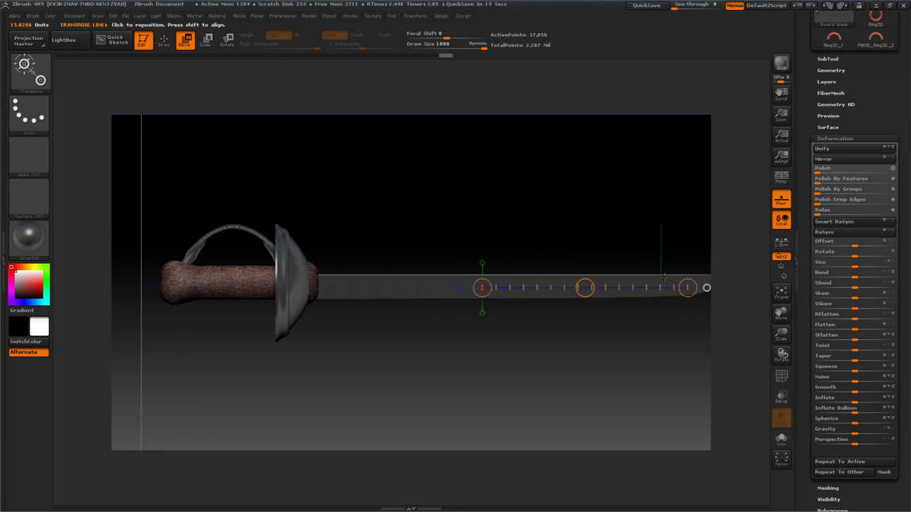
left_click(481, 262)
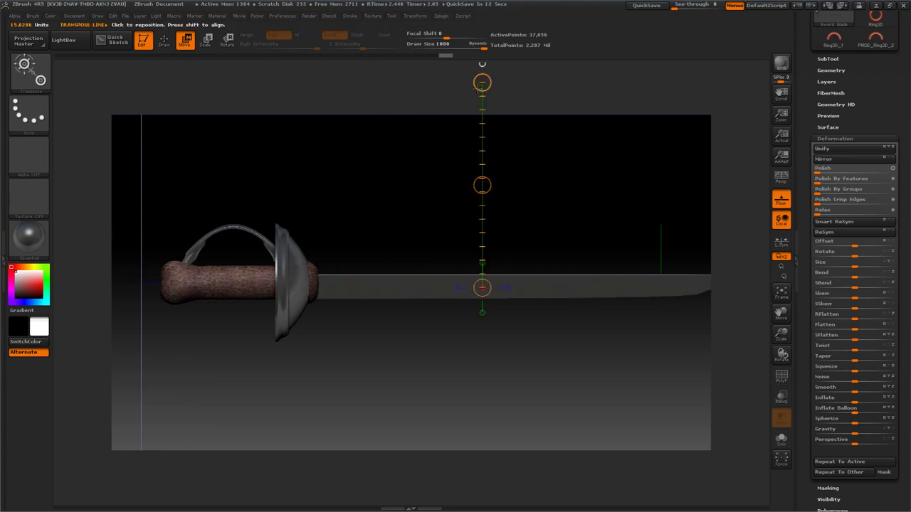
left_click_drag(478, 86, 478, 173)
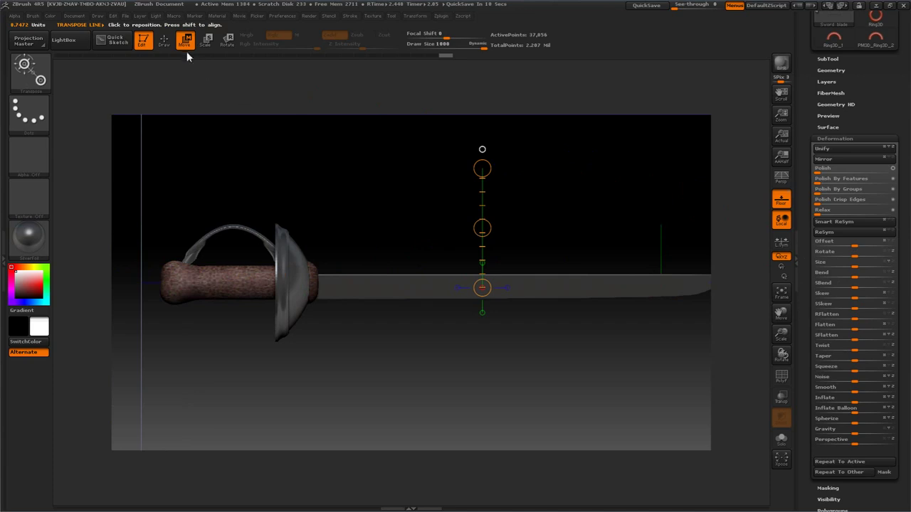
left_click_drag(482, 228, 486, 224)
mouse_move(349, 149)
left_mouse_down()
mouse_move(301, 179)
mouse_move(345, 158)
left_mouse_up()
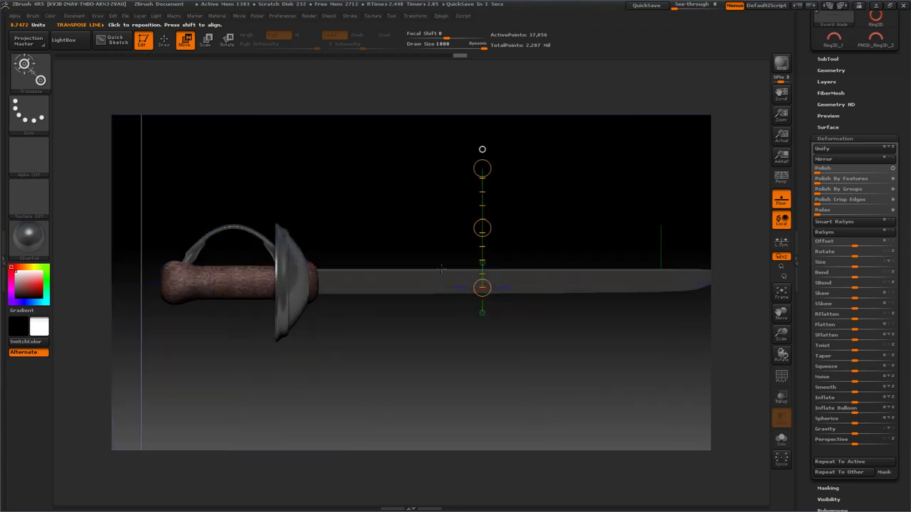
Turn on transparency and lay a transpose line along the blade's centre from its hidden end inside the guard to the tip.
left_click(458, 288)
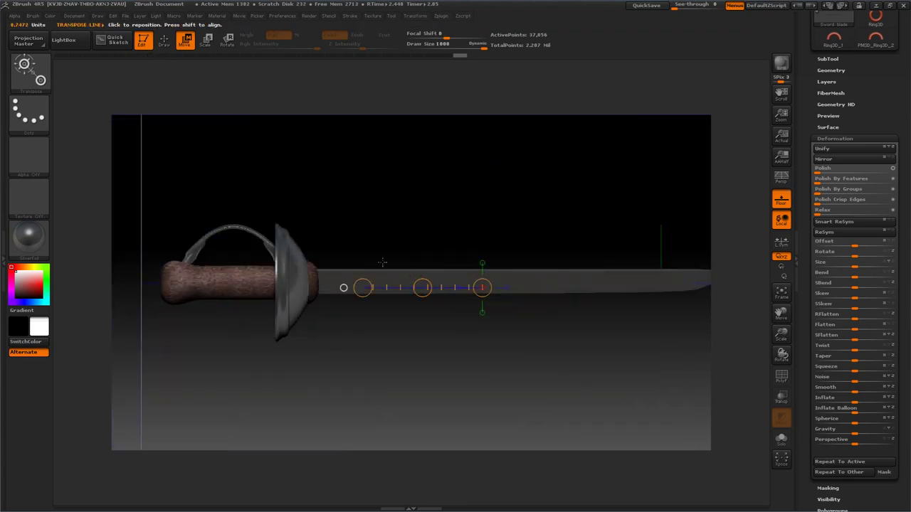
left_click_drag(384, 212, 319, 205, "alt")
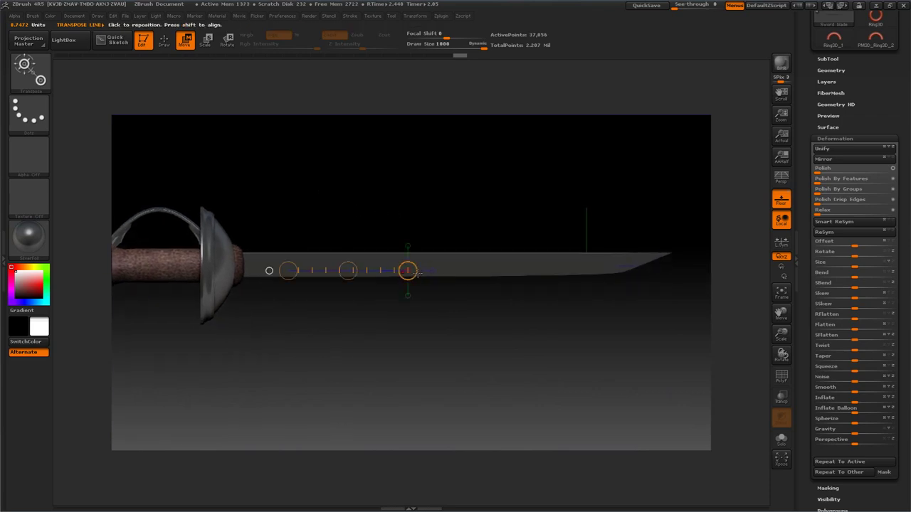
left_click_drag(416, 272, 681, 261)
left_click_drag(277, 269, 214, 272)
left_click(780, 401)
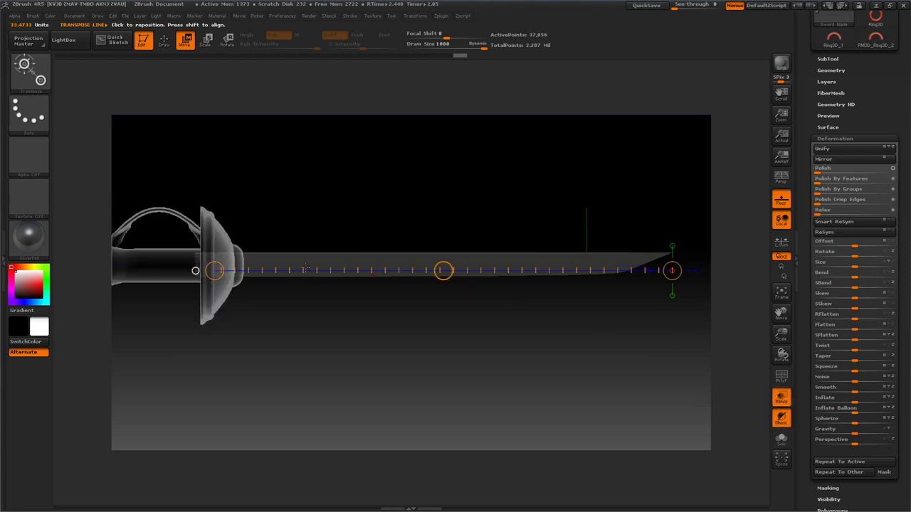
left_click_drag(206, 269, 688, 267)
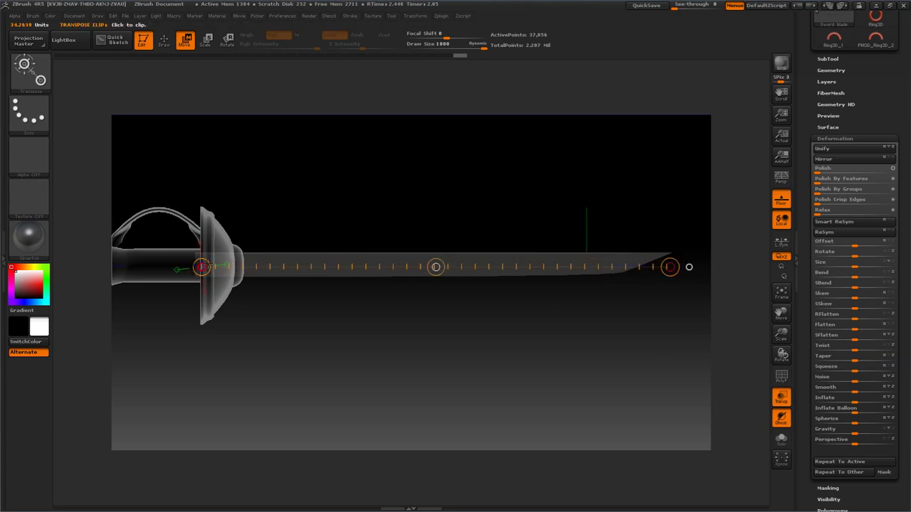
left_click_drag(354, 214, 329, 276)
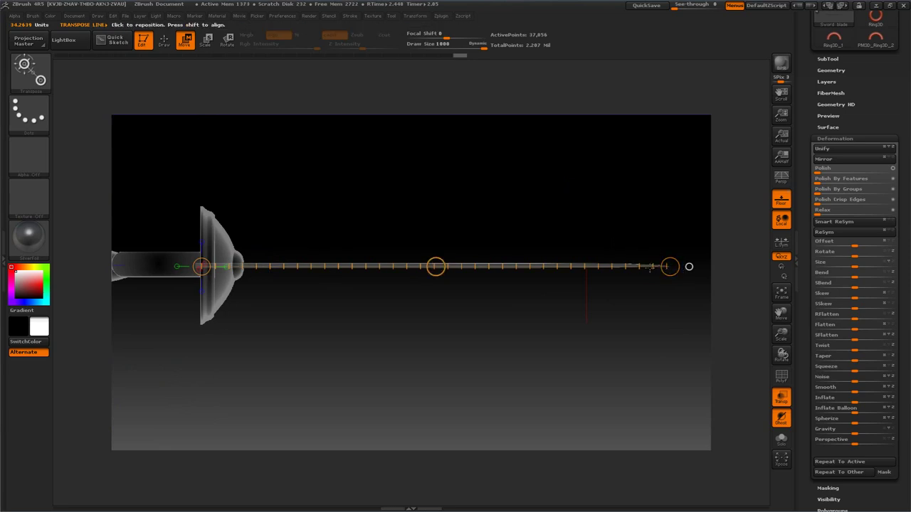
left_click_drag(669, 273, 673, 274)
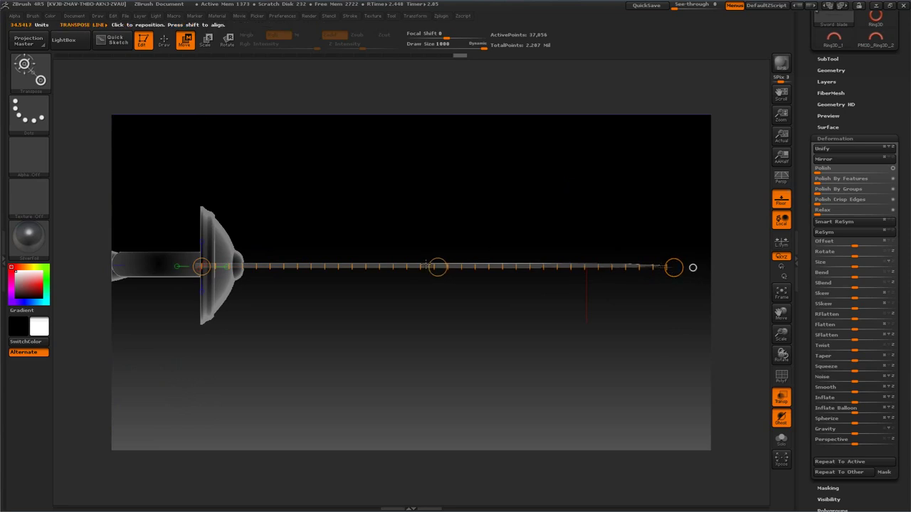
left_click_drag(340, 268, 337, 266)
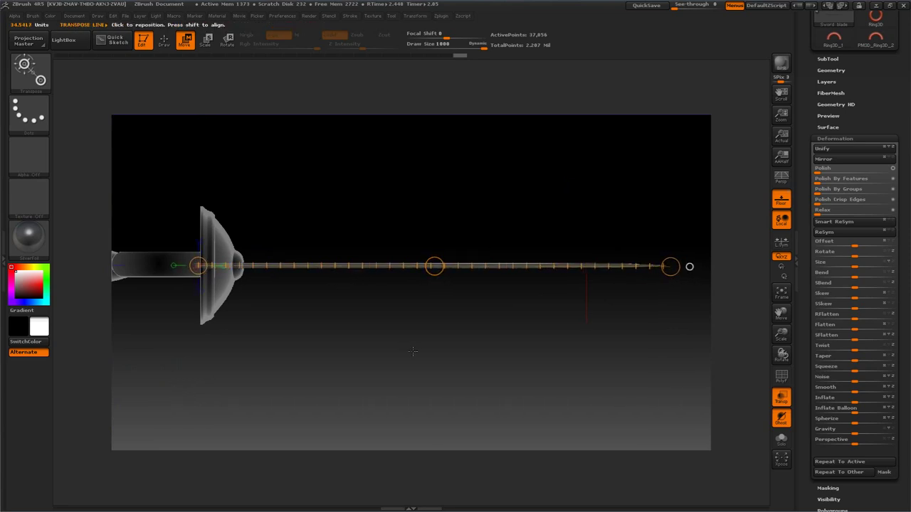
Bend the blade into a slight curve by pulling its middle downward from the side view.
left_click_drag(415, 352, 383, 239)
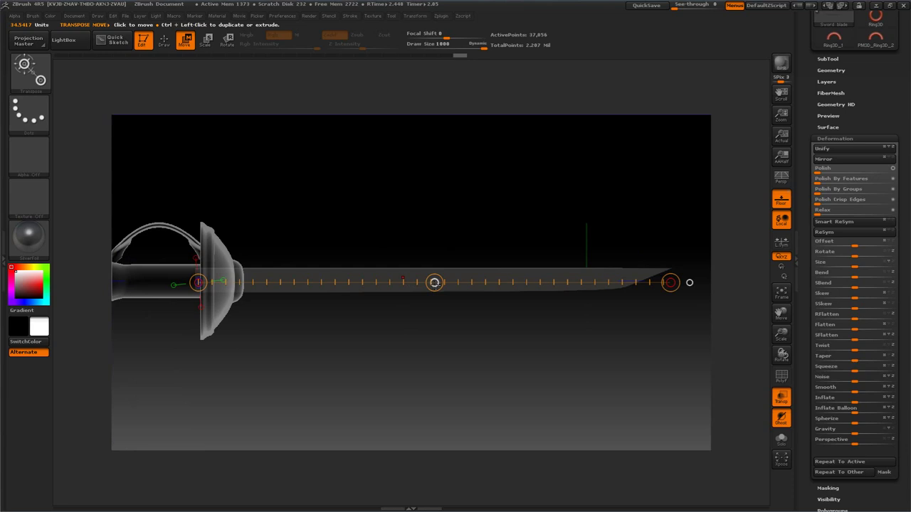
left_click_drag(434, 283, 436, 287)
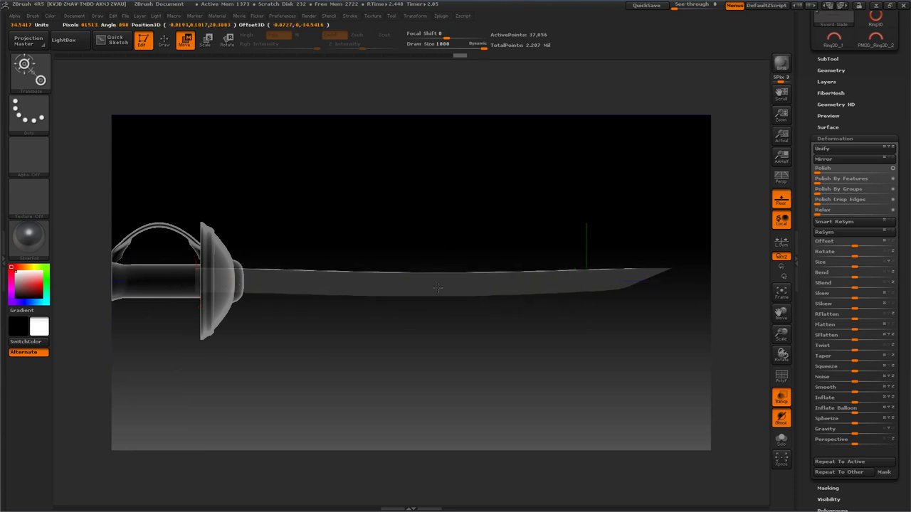
mouse_move(394, 195)
left_mouse_down()
mouse_move(380, 212)
mouse_move(339, 224)
mouse_move(392, 199)
left_mouse_up()
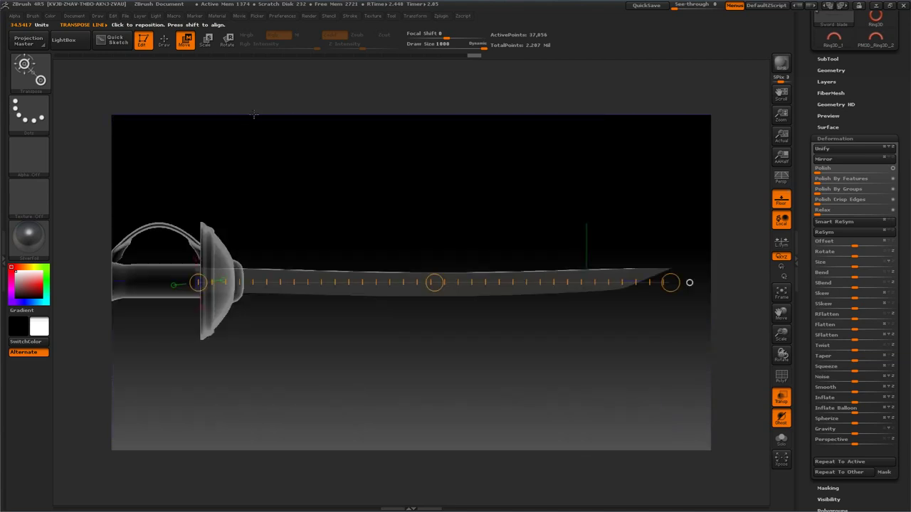
Rotate the curved blade slightly upward at the tip, pivoting around its end in the guard.
left_click(226, 43)
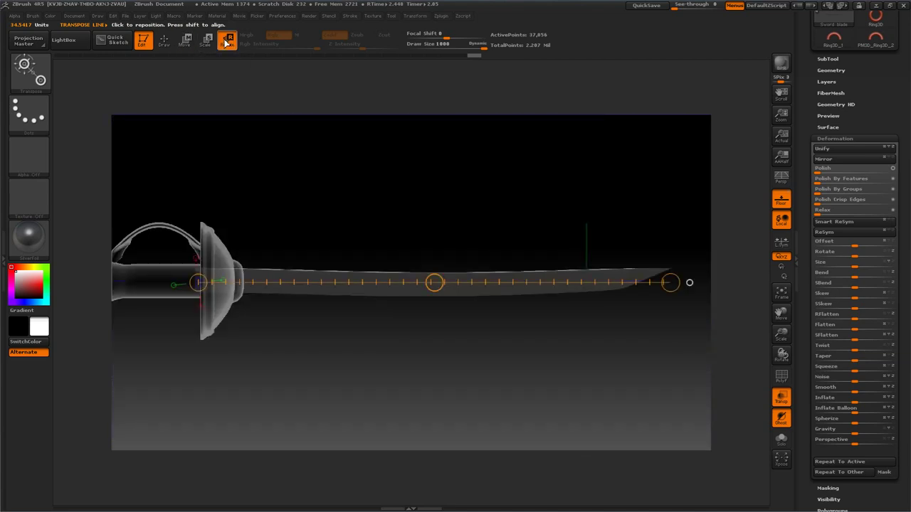
left_click_drag(670, 282, 669, 268)
left_click_drag(583, 223, 471, 197)
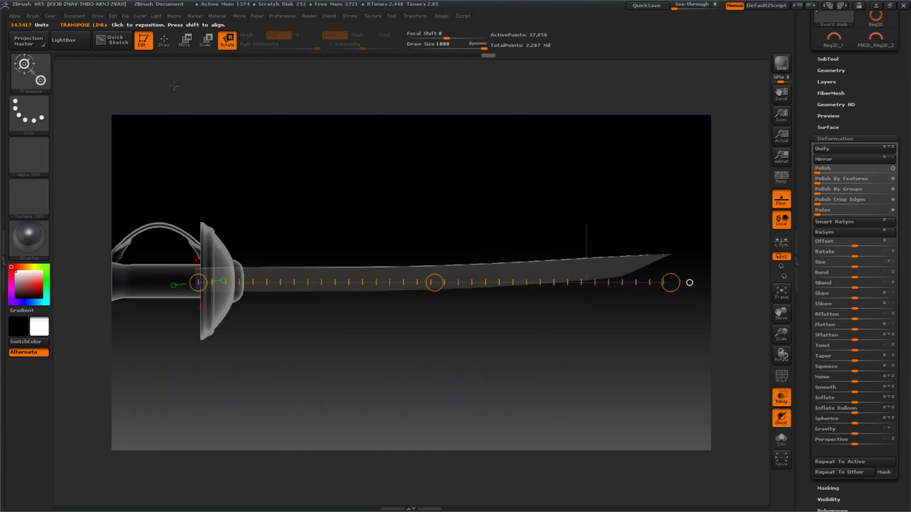
Return to draw mode, turn off transparency and inspect the sword from the side and from the grip end.
left_click(163, 40)
mouse_move(374, 146)
left_mouse_down()
mouse_move(384, 235)
mouse_move(378, 173)
left_mouse_up()
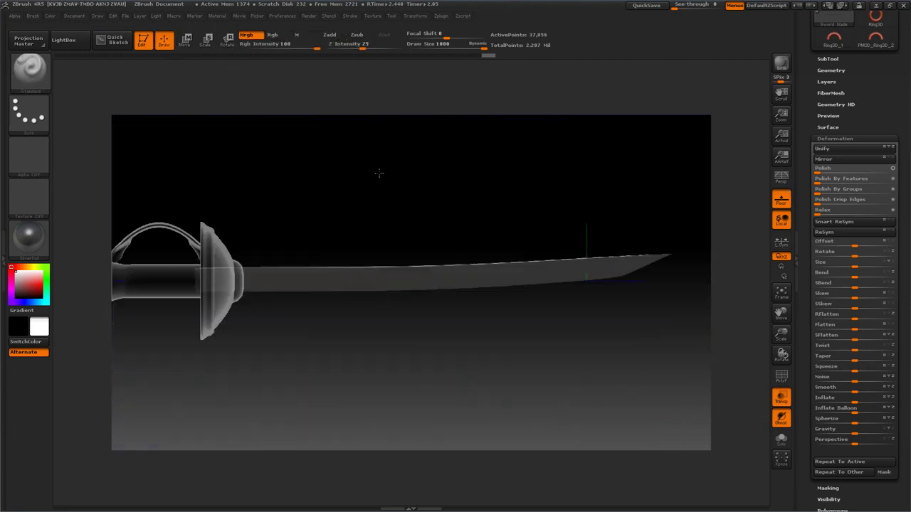
left_click(782, 396)
mouse_move(473, 187)
left_mouse_down()
mouse_move(443, 206)
mouse_move(418, 187)
mouse_move(433, 184)
mouse_move(427, 179)
mouse_move(449, 207)
mouse_move(468, 190)
left_mouse_up()
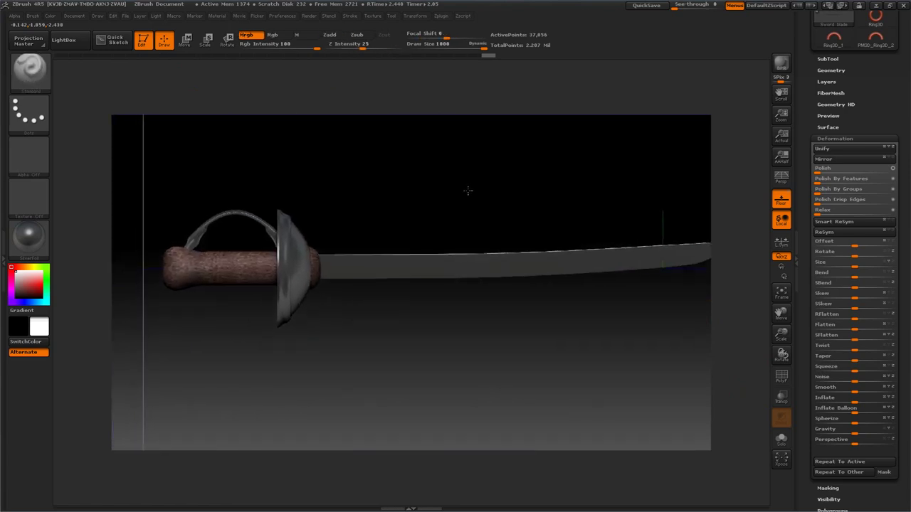
left_click_drag(425, 167, 355, 195)
left_click_drag(205, 178, 445, 209)
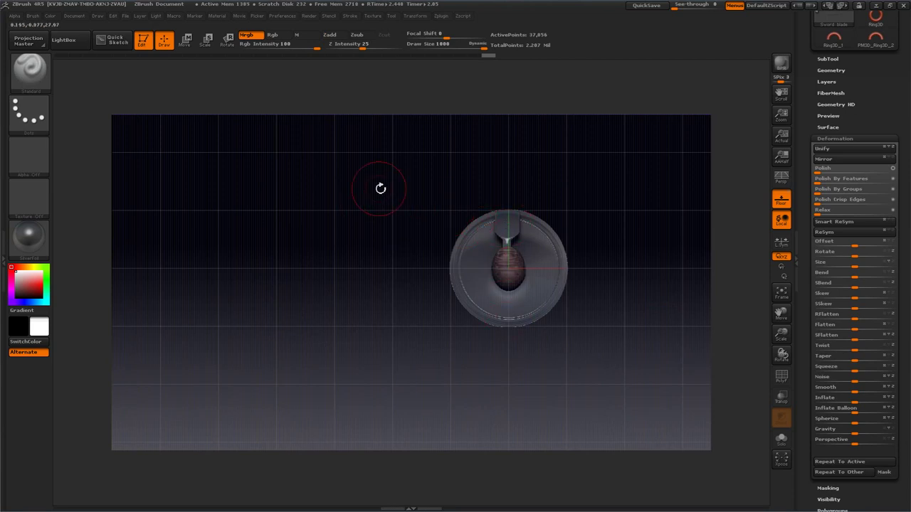
mouse_move(380, 185)
left_mouse_down()
mouse_move(333, 193)
mouse_move(385, 184)
left_mouse_up()
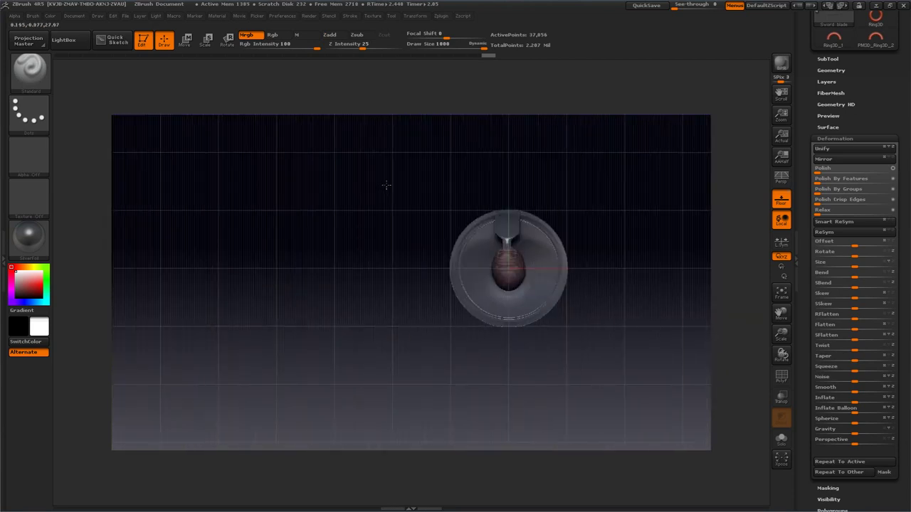
Select the Curved handle subtool and mirror it vertically to the underside of the grip with the Mirror deformation.
left_click(825, 59)
left_click(826, 138)
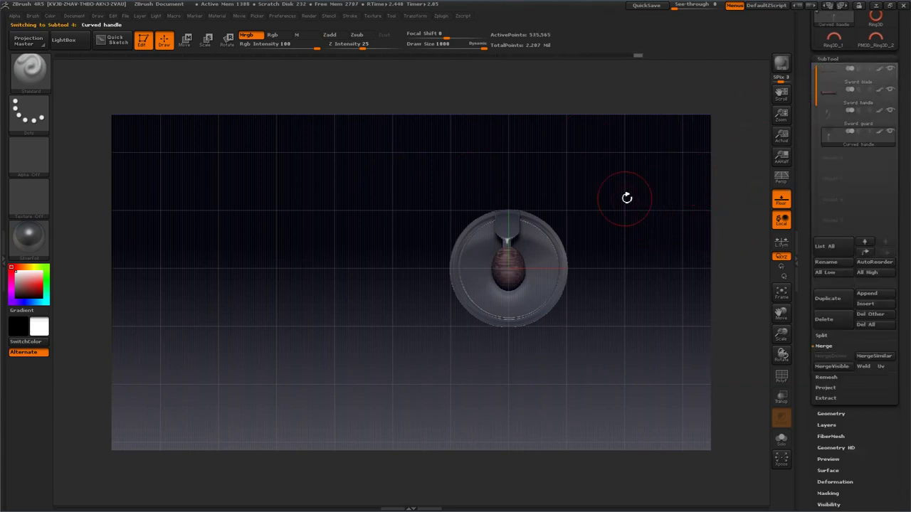
left_click_drag(624, 188, 738, 172)
left_click_drag(809, 238, 801, 162)
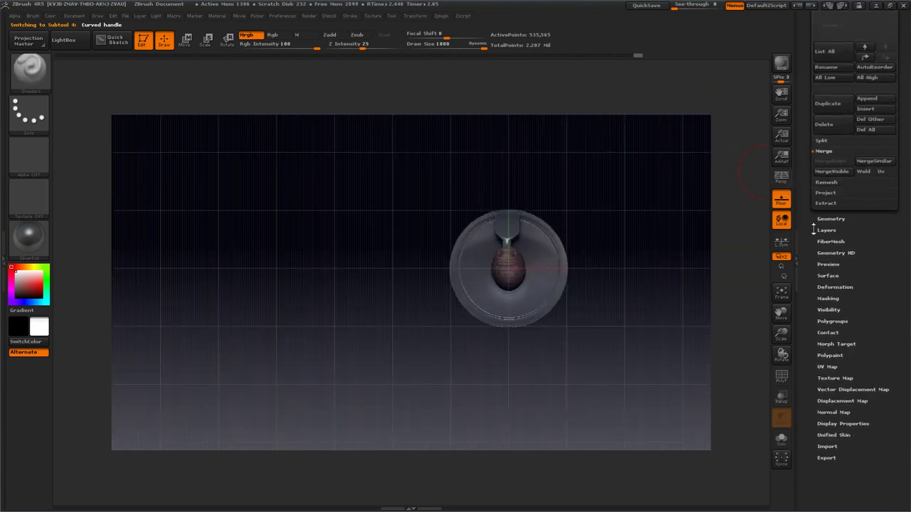
left_click(824, 289)
left_click_drag(806, 230, 808, 287)
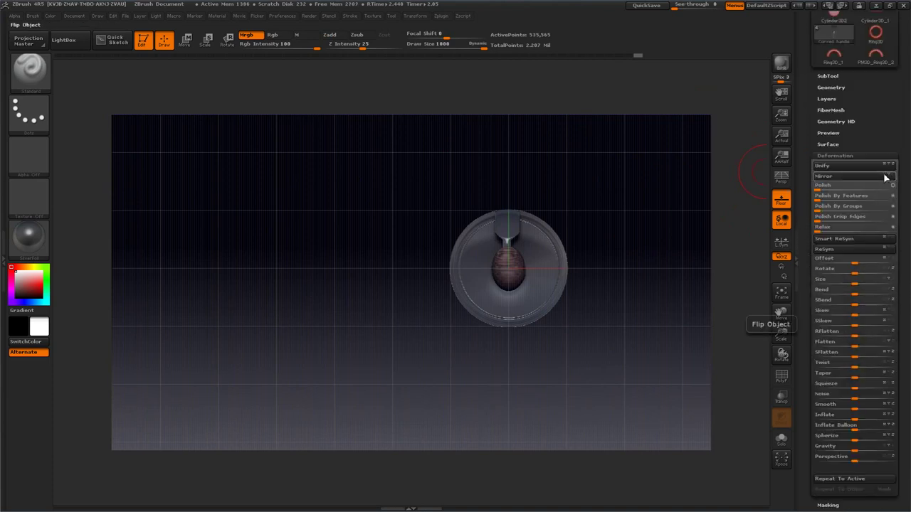
left_click(858, 178)
left_click_drag(740, 160, 513, 197)
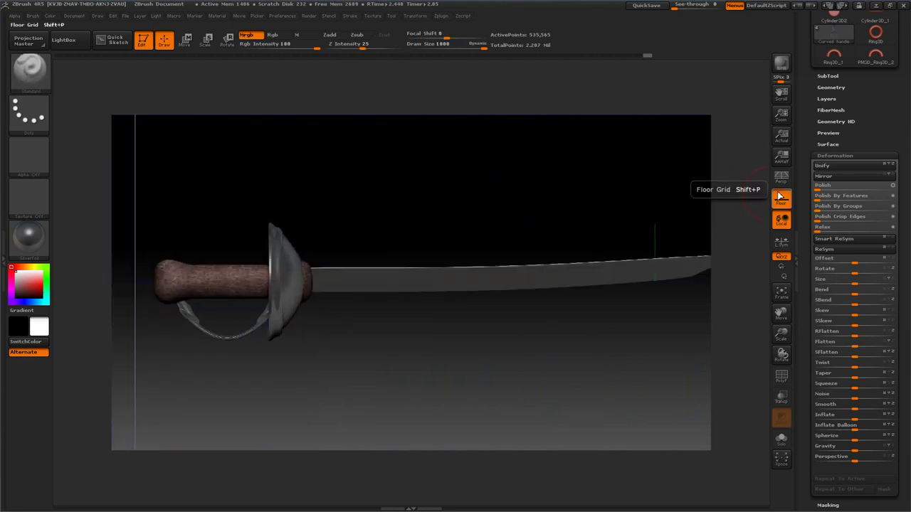
Show the floor grid's side plane behind the sword and increase the Grid Size.
left_click(780, 197)
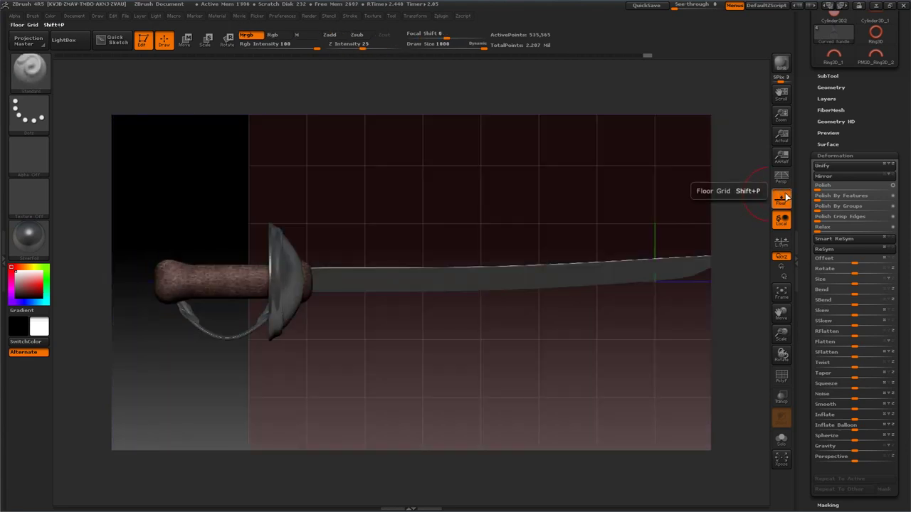
left_click_drag(562, 190, 539, 189)
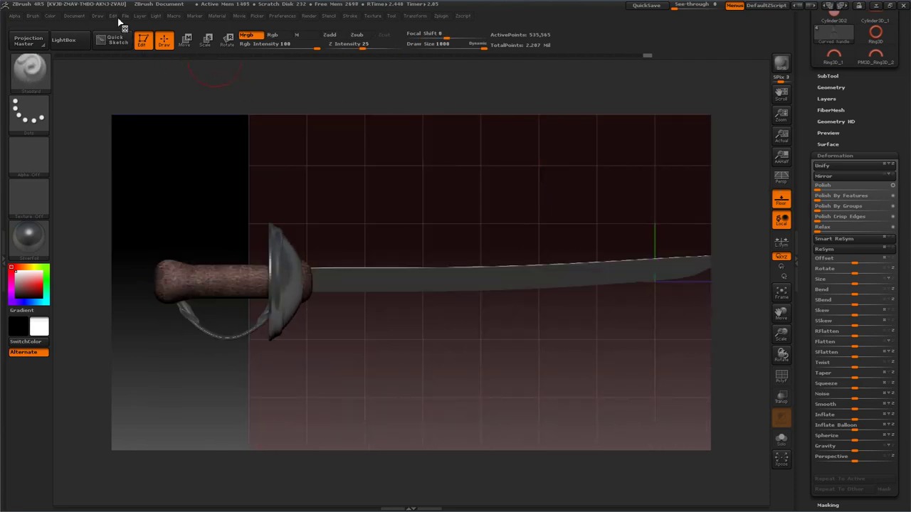
left_click(77, 17)
left_click(97, 17)
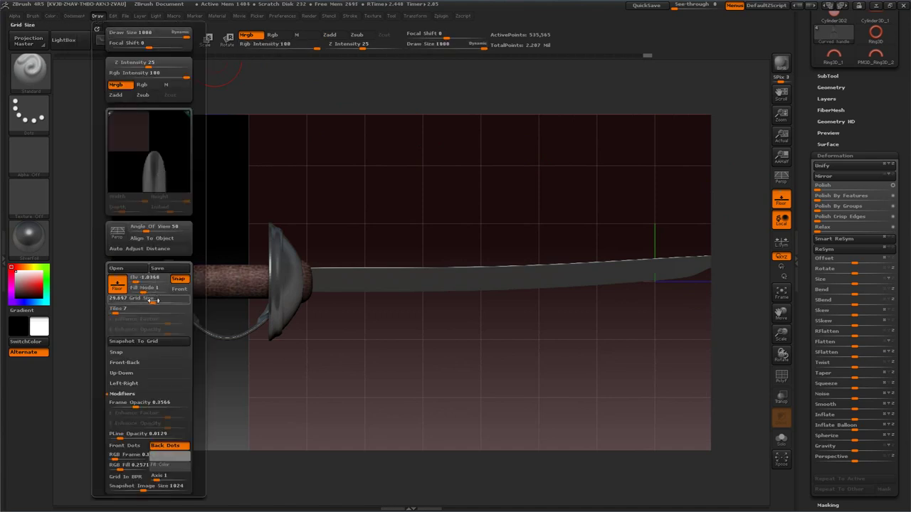
left_click_drag(151, 300, 179, 304)
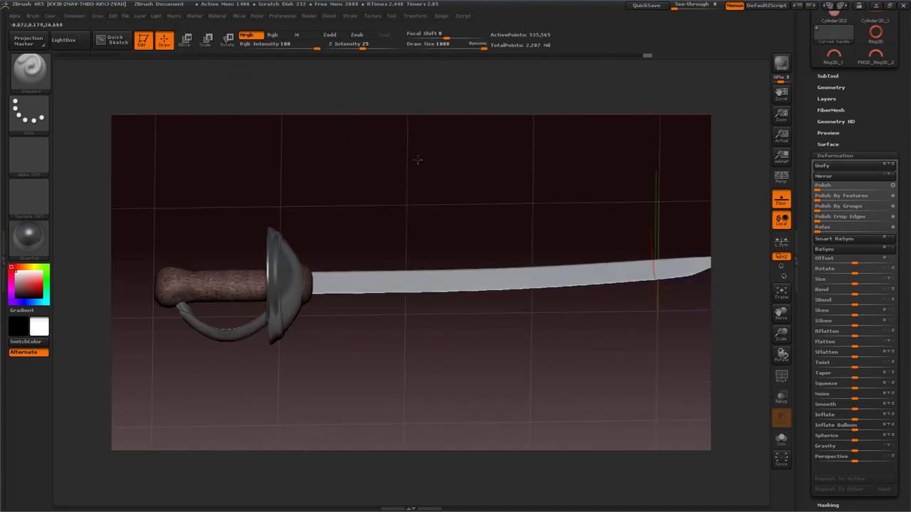
Examine the sword edge-on against the floor with perspective switched on and off.
left_click(767, 179)
left_click_drag(567, 205, 522, 147)
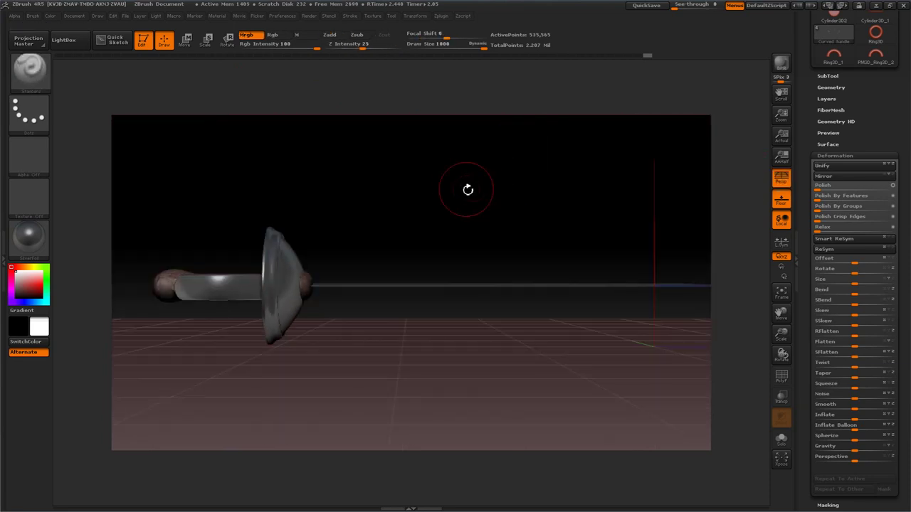
left_click(778, 180)
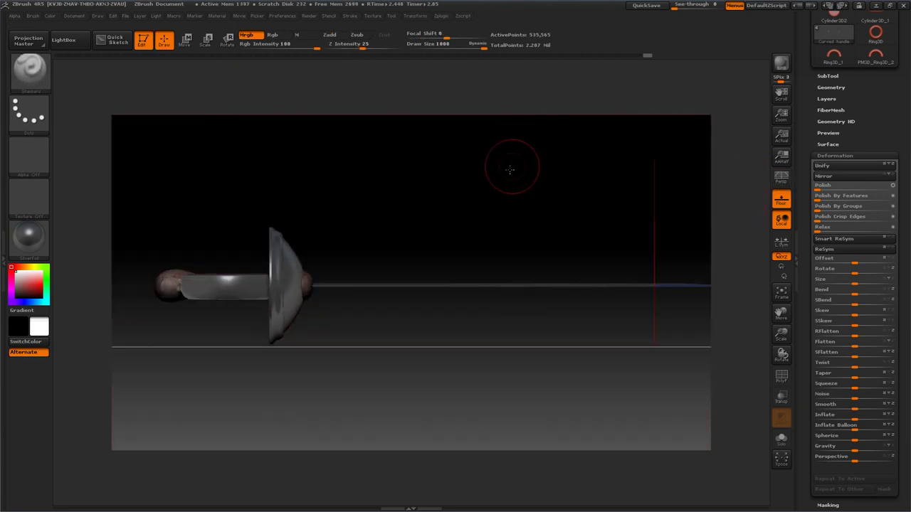
mouse_move(508, 168)
left_mouse_down()
mouse_move(501, 171)
mouse_move(511, 166)
left_mouse_up()
Merge all sword parts with SubTool Master using Merge only, preserving existing polygroups, and select the merged subtool.
left_click(825, 76)
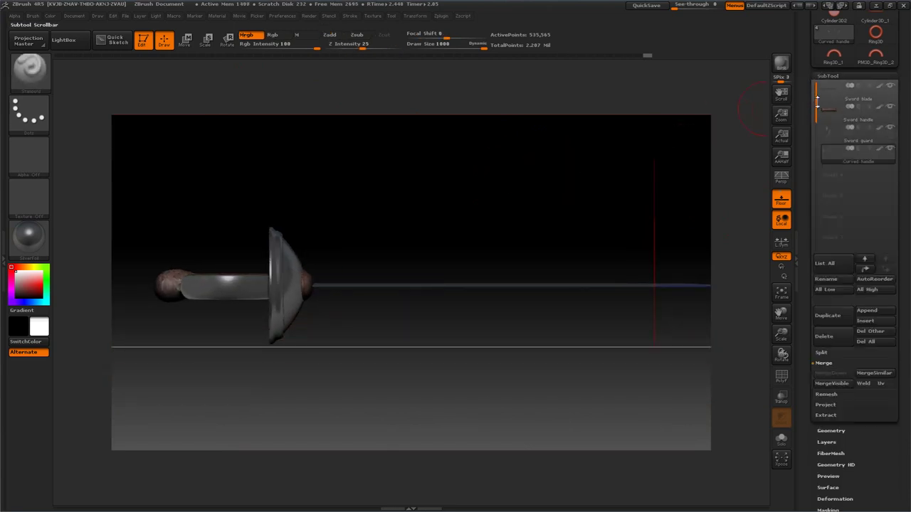
left_click(442, 16)
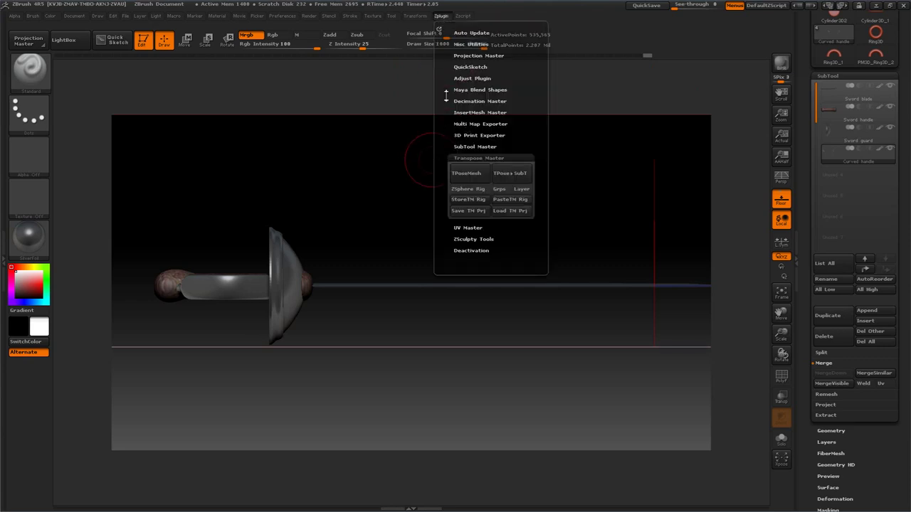
left_click(463, 148)
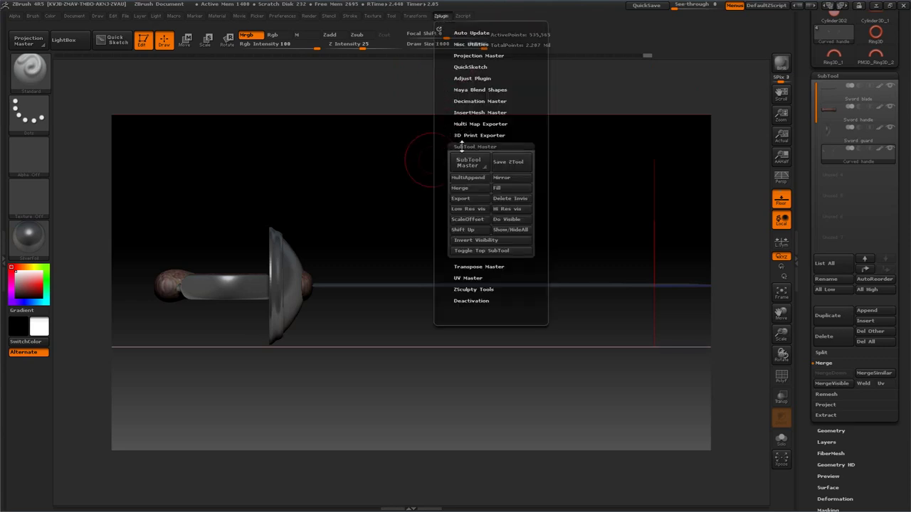
left_click(460, 189)
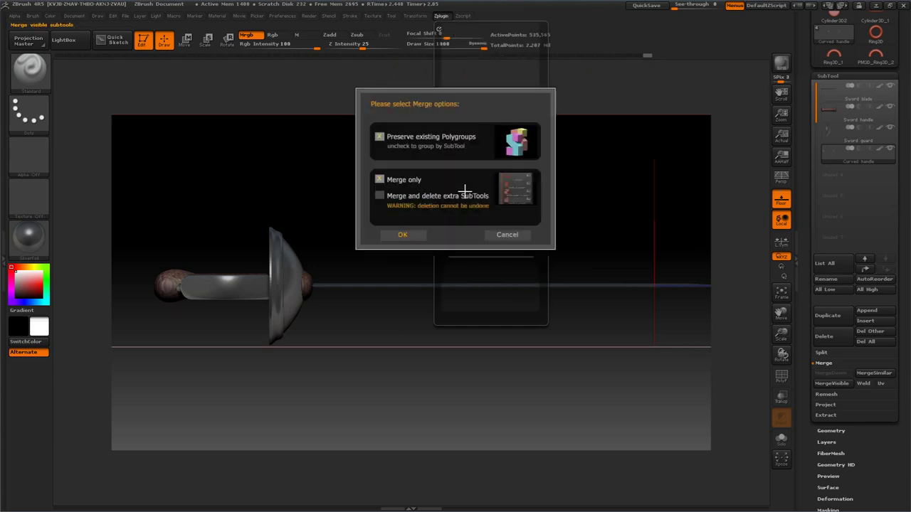
left_click(398, 235)
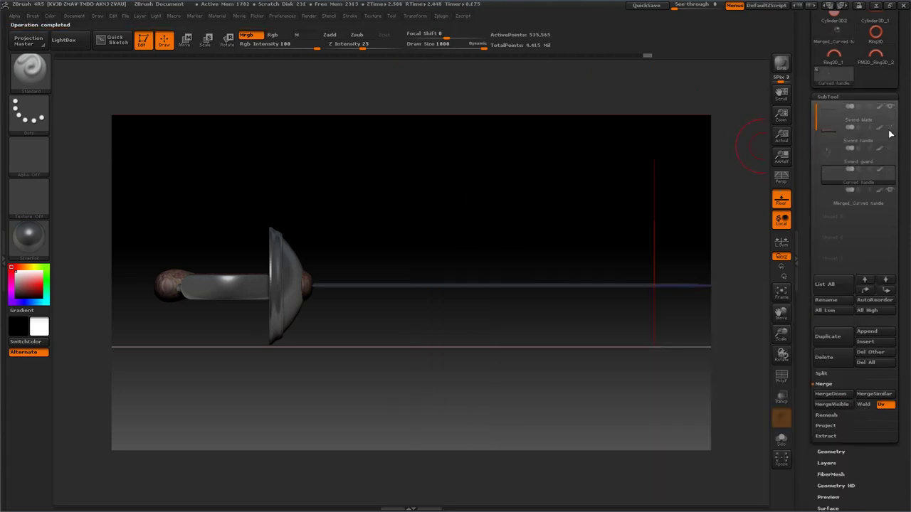
left_click(830, 201)
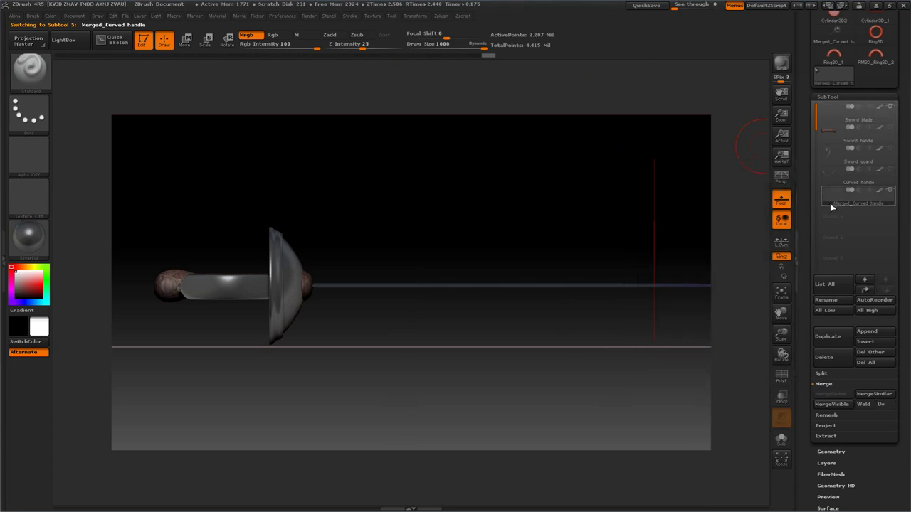
Lay a rotate Transpose line along the merged sword's blade, starting at the guard.
left_click_drag(542, 182, 454, 168)
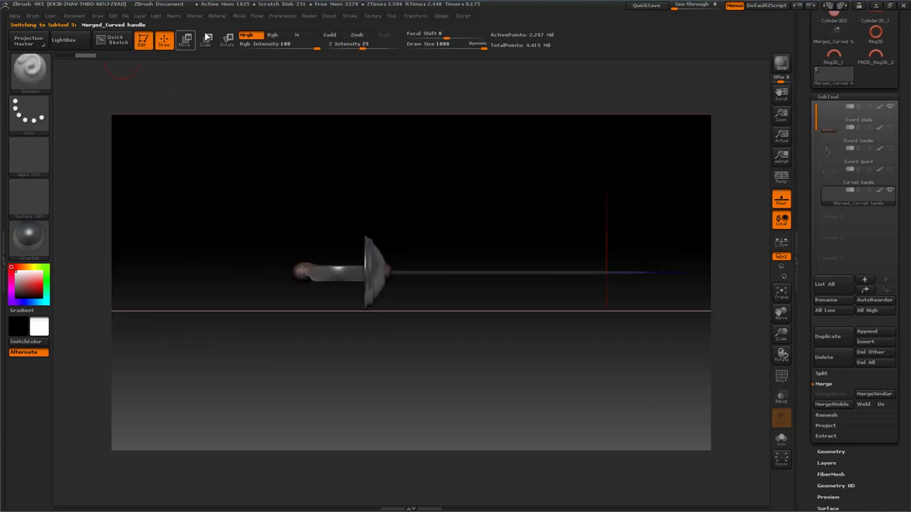
left_click(227, 40)
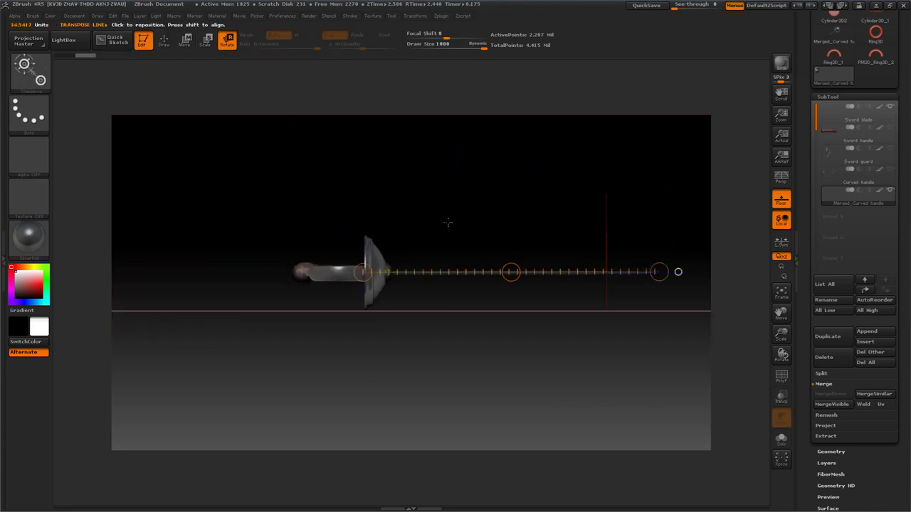
left_click_drag(479, 206, 353, 205, "alt")
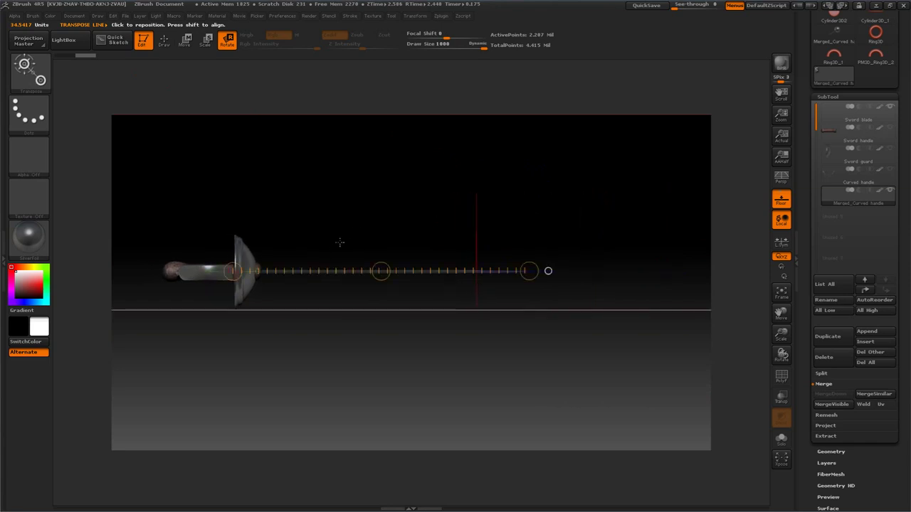
left_click_drag(303, 271, 482, 261)
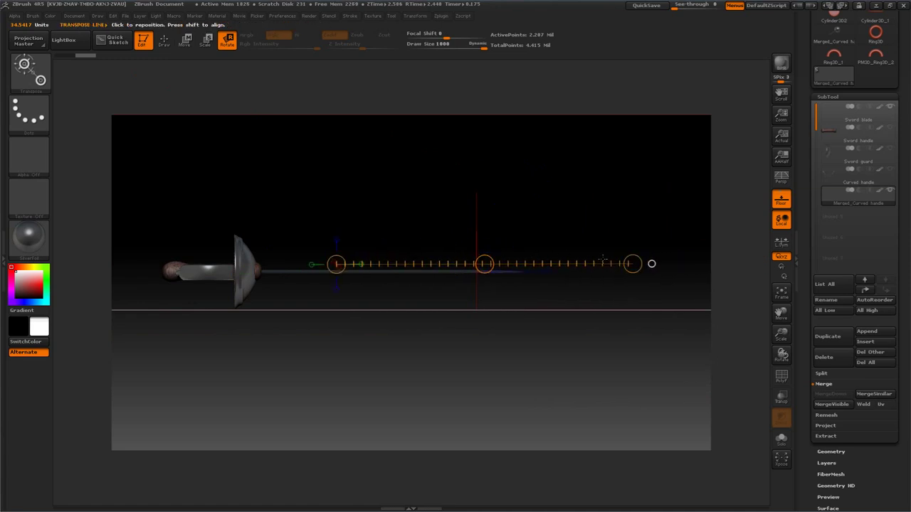
left_click_drag(627, 258, 474, 256)
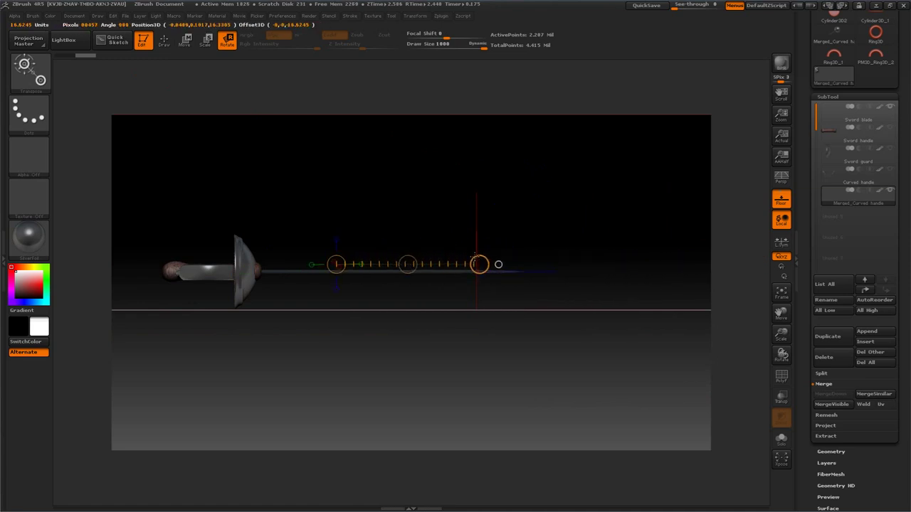
left_click_drag(370, 265, 291, 269)
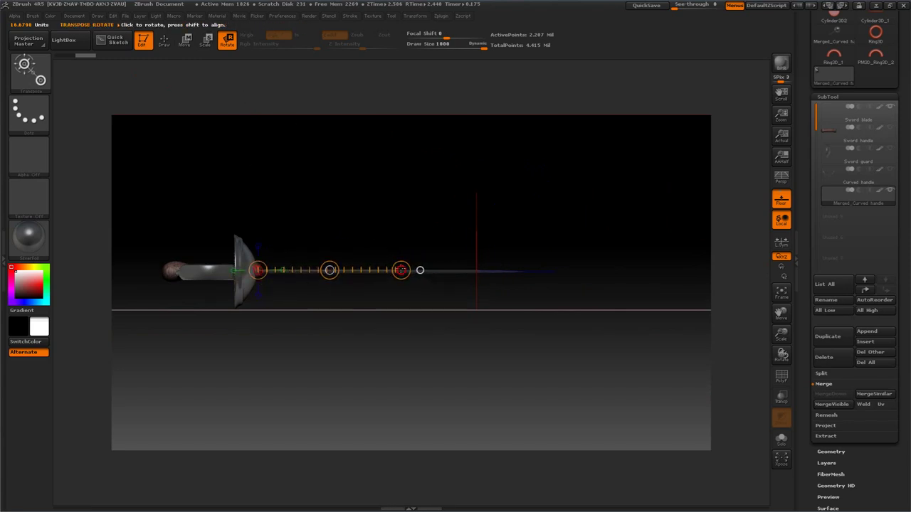
Undo the trial rotation and hide the original Sword blade subtool, keeping the merged sword selected.
mouse_move(400, 270)
left_mouse_down()
mouse_move(405, 280)
mouse_move(401, 269)
left_mouse_up()
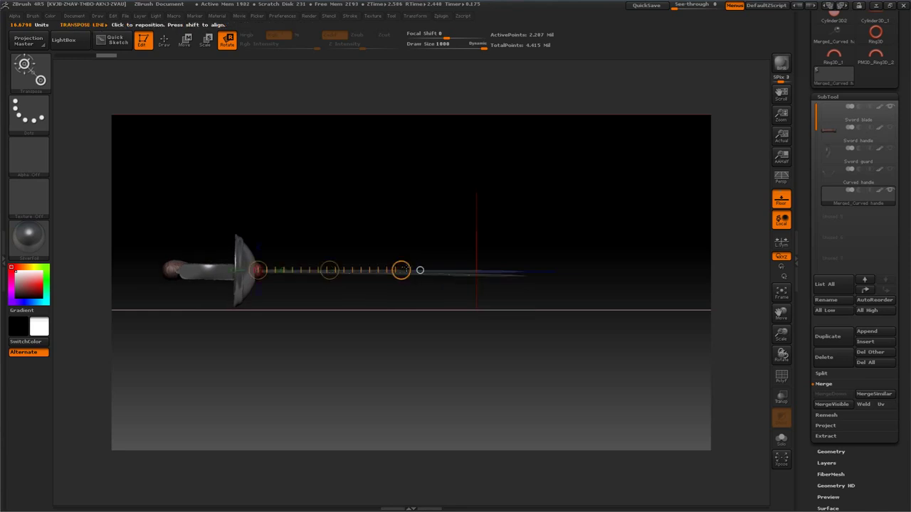
key("ctrl+z")
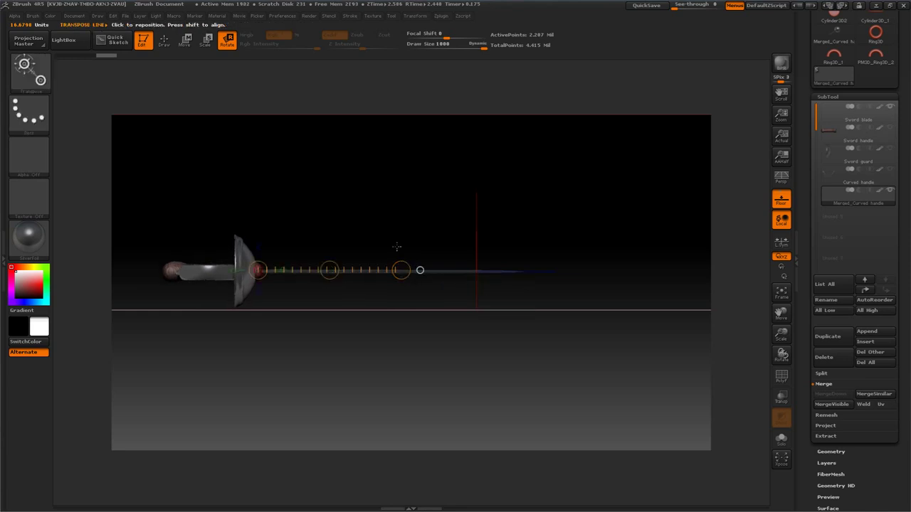
left_click(894, 116)
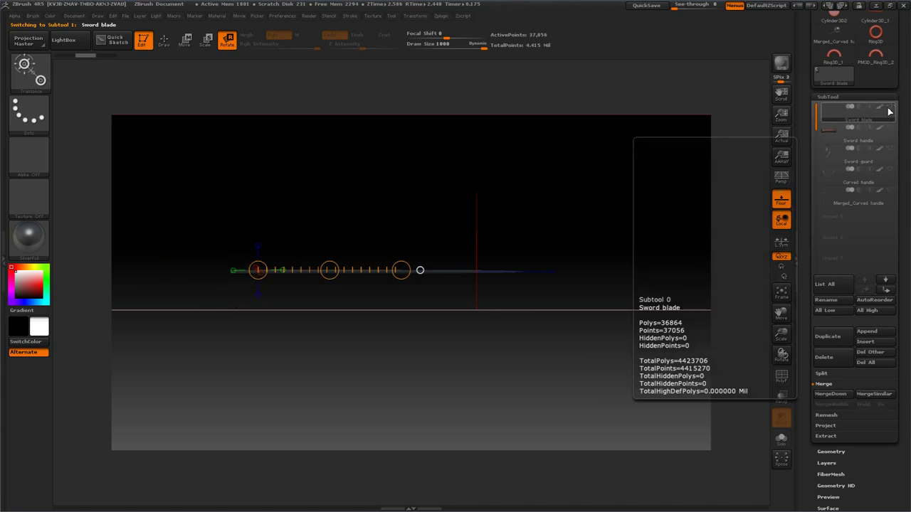
left_click(881, 205)
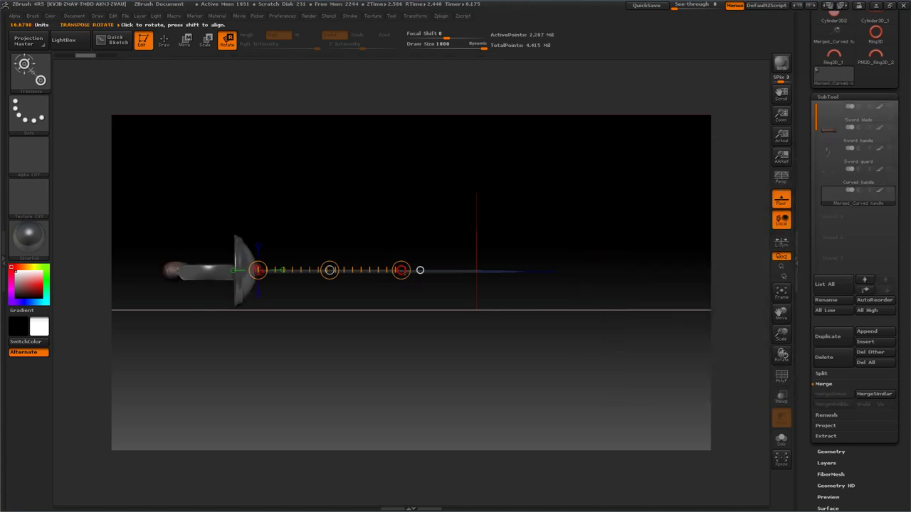
Extend the Transpose line to the blade tip and rotate the sword downward around the guard until the tip meets the floor.
left_click_drag(407, 276, 564, 270)
left_click_drag(373, 206, 366, 177)
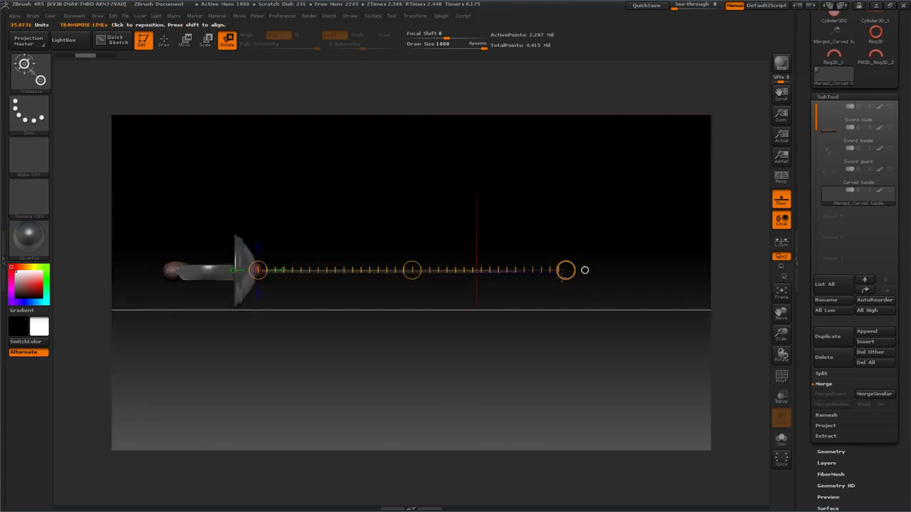
left_click_drag(564, 269, 570, 314)
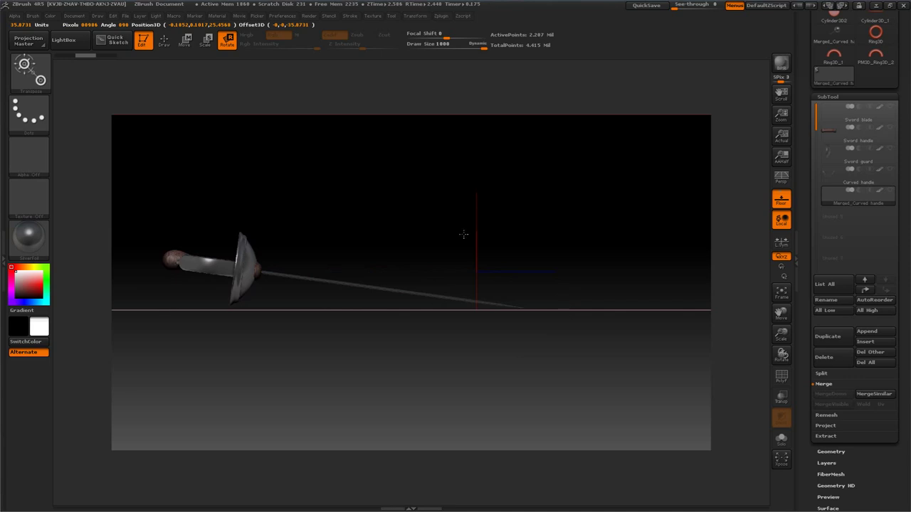
Roll the sword slightly about its length, working from the grip end, to settle the guard and blade against the floor.
left_click_drag(463, 234, 424, 212)
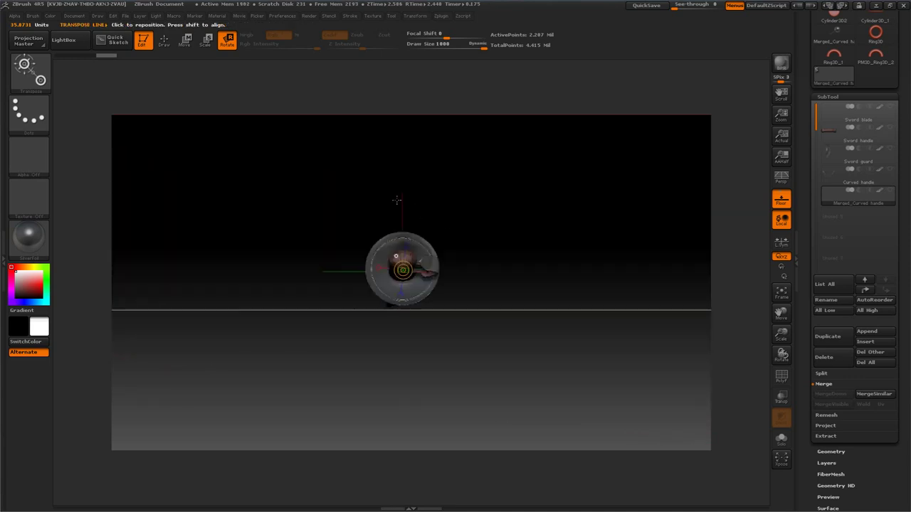
left_click_drag(403, 269, 97, 235)
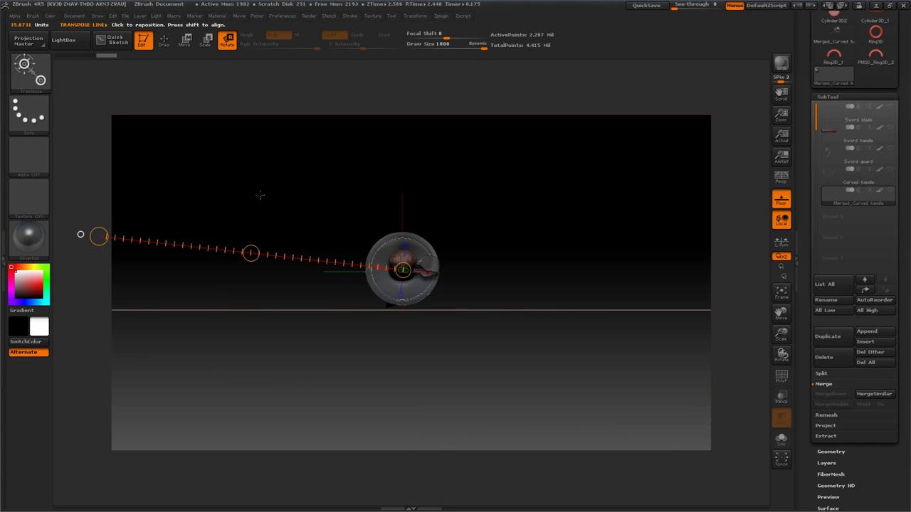
left_click_drag(260, 194, 286, 218)
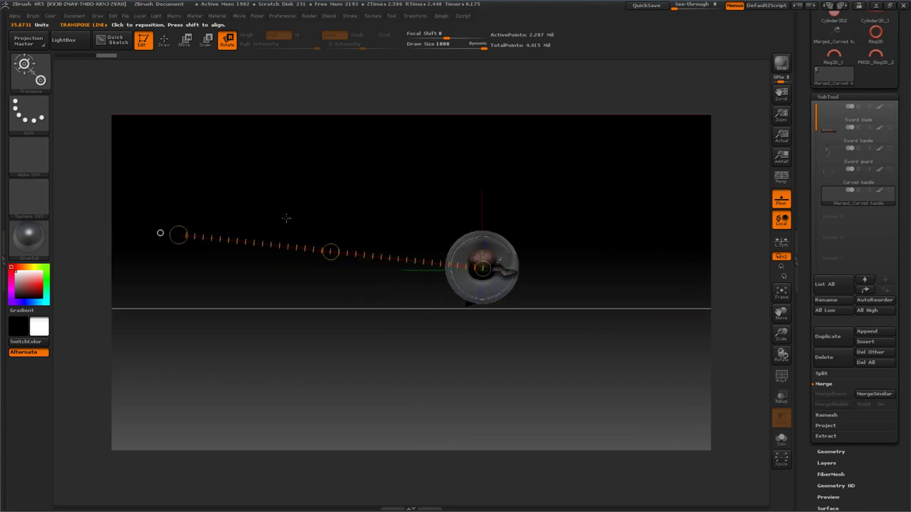
left_click_drag(180, 236, 180, 241)
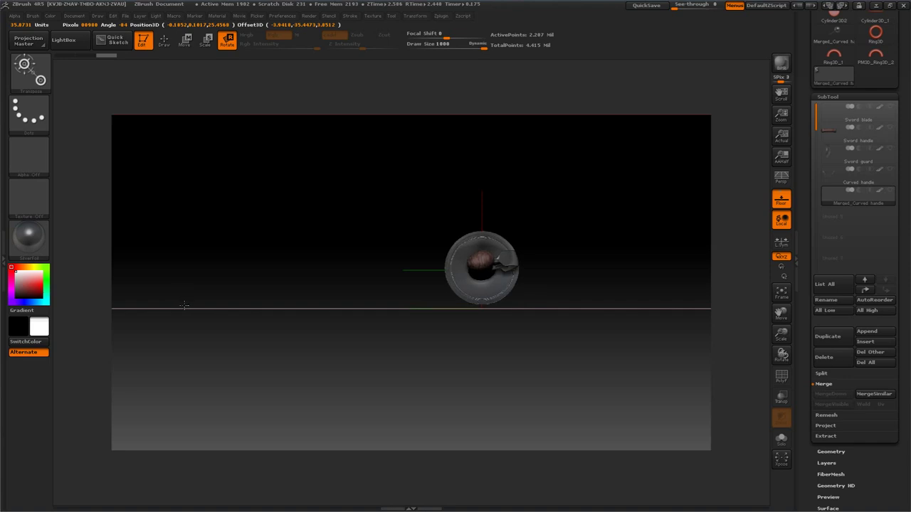
left_click_drag(188, 295, 188, 294)
left_click_drag(315, 201, 297, 234)
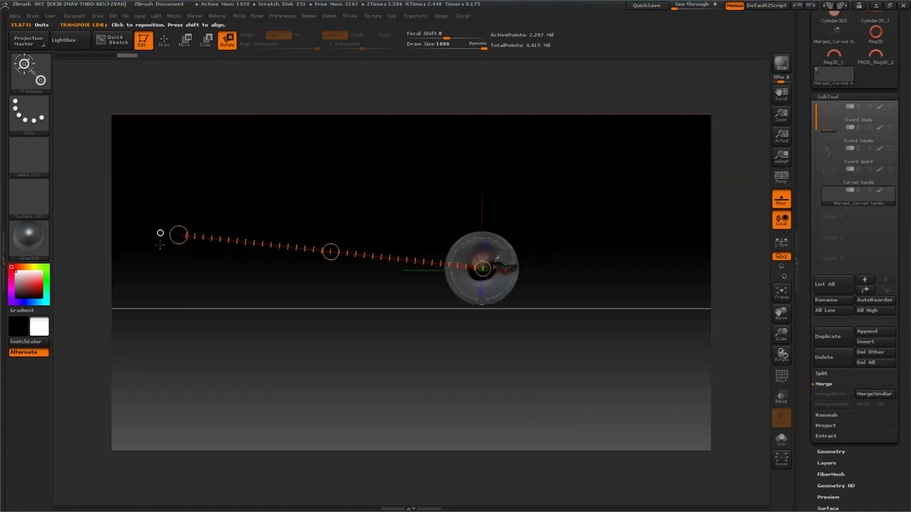
Move the sword straight down along a vertical Transpose line until the guard rests on the floor, and return to draw mode.
left_click_drag(170, 240, 382, 279)
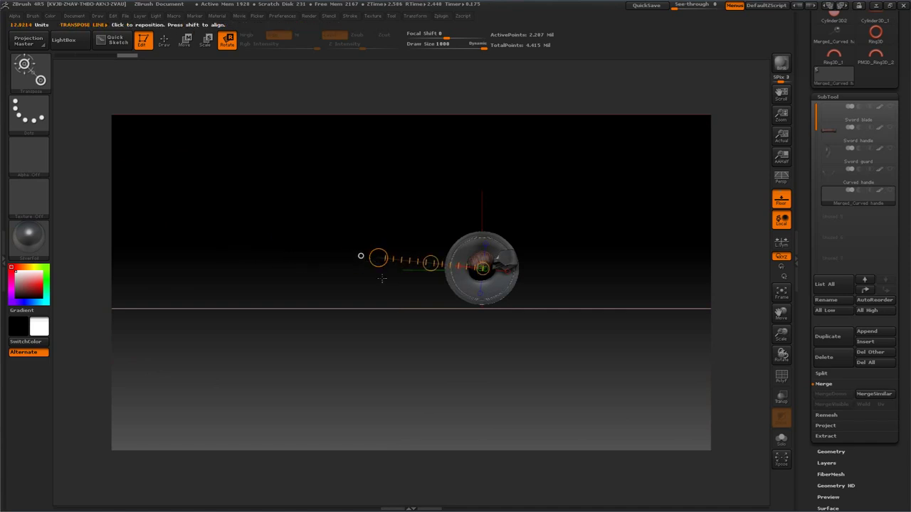
left_click(480, 295)
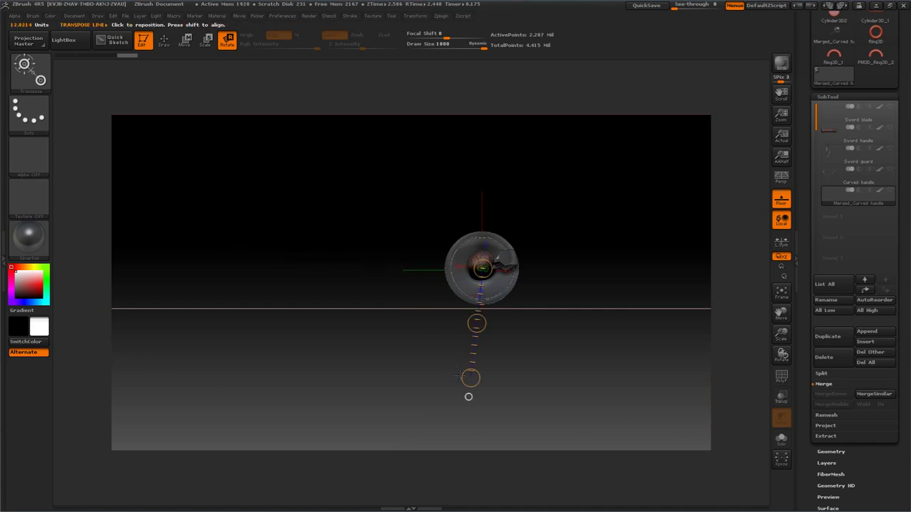
left_click_drag(470, 377, 482, 385, "shift")
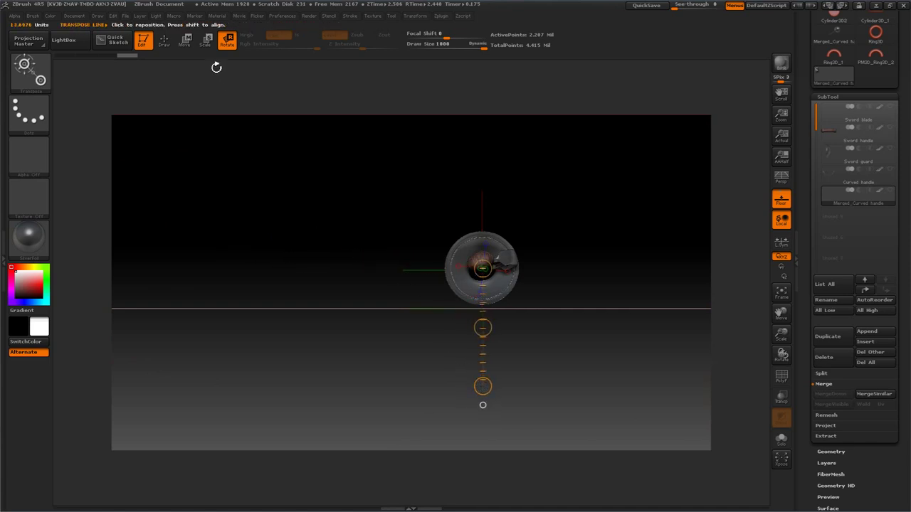
left_click(186, 41)
left_click_drag(482, 328, 483, 332)
left_click_drag(596, 218, 292, 226)
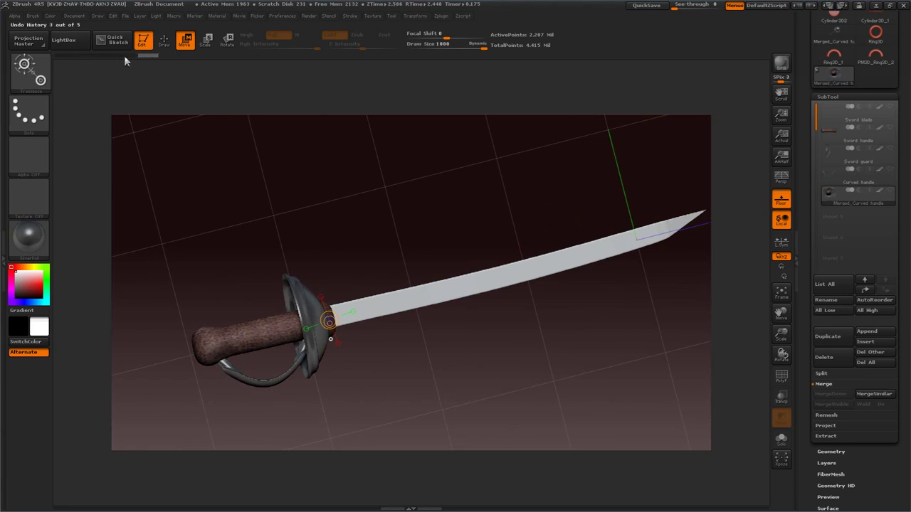
left_click(163, 43)
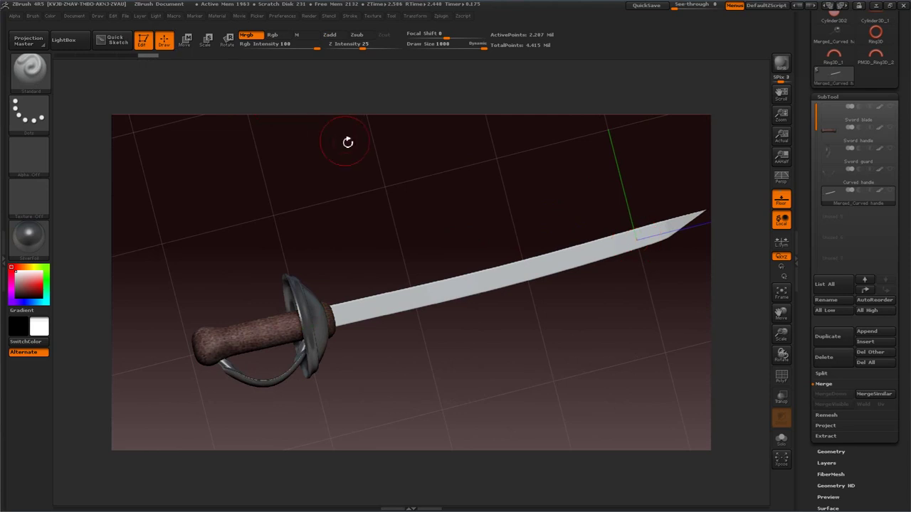
Change the document background colour to white and make a BPR render of the sword.
left_click_drag(345, 147, 225, 174)
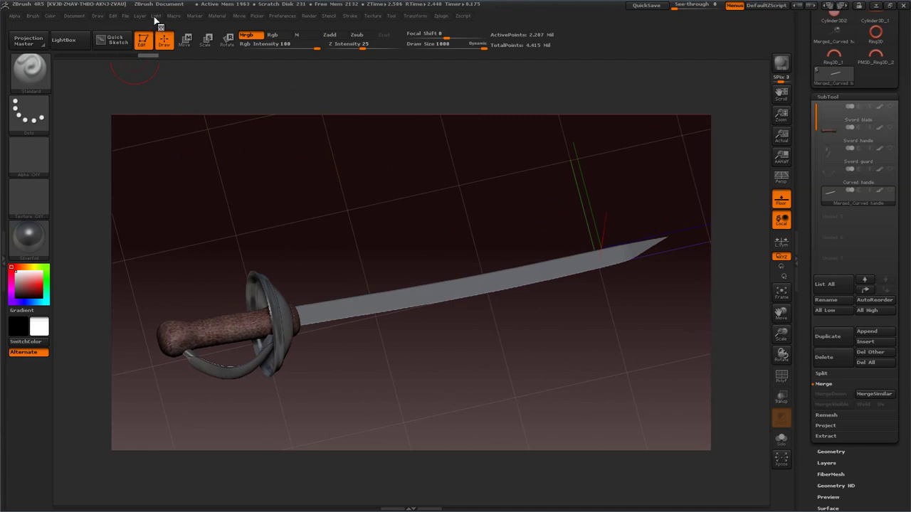
left_click(154, 17)
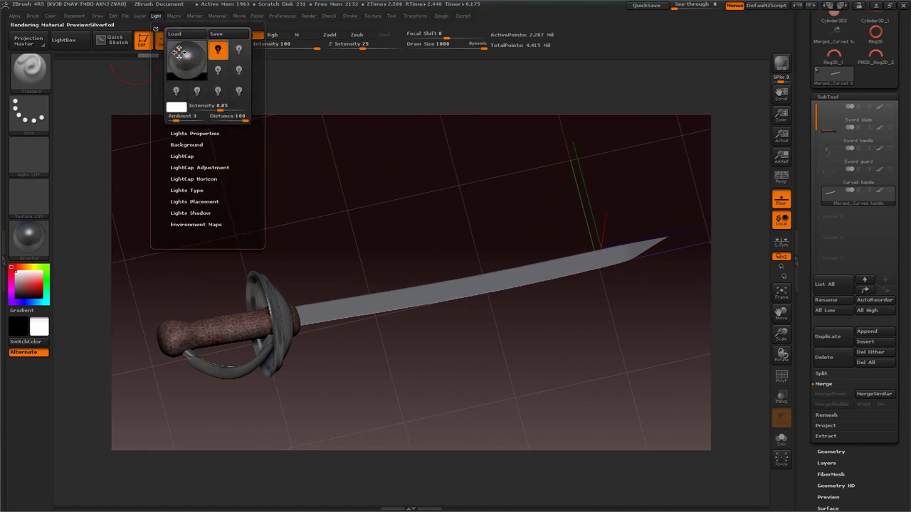
left_click(72, 16)
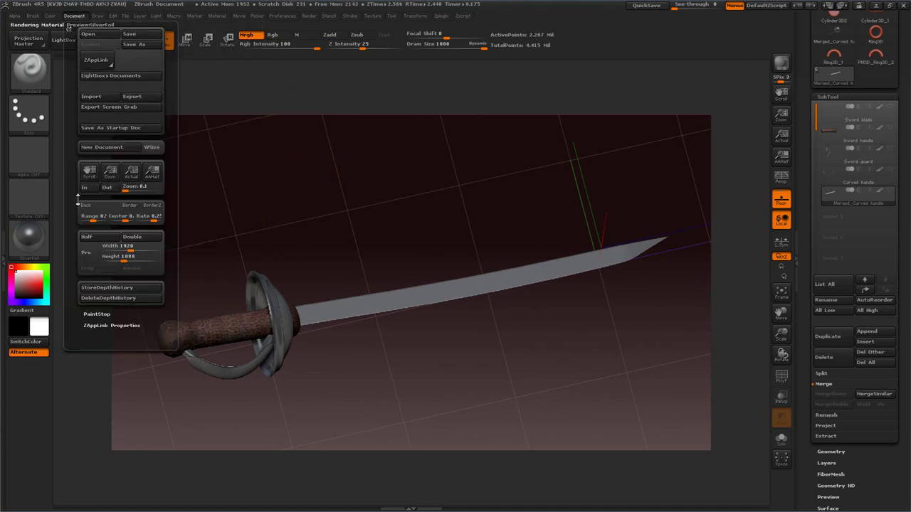
left_click_drag(89, 210, 16, 272)
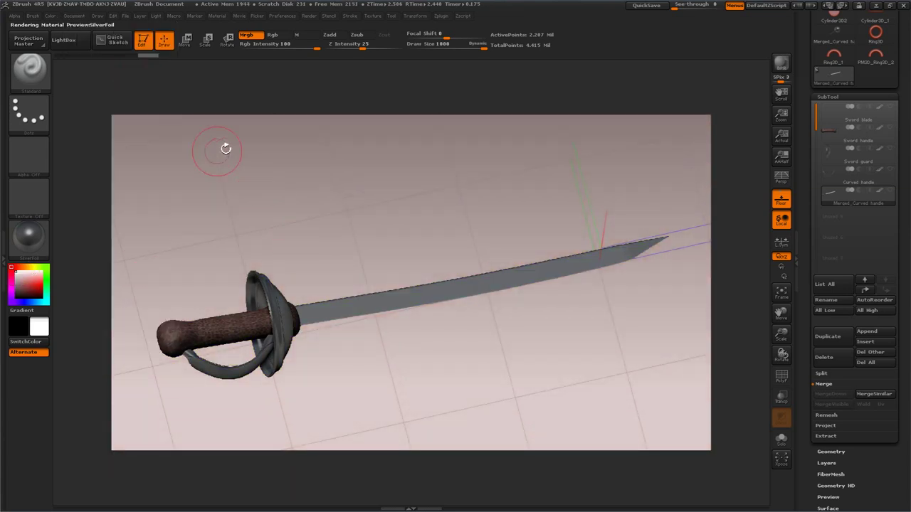
left_click(781, 63)
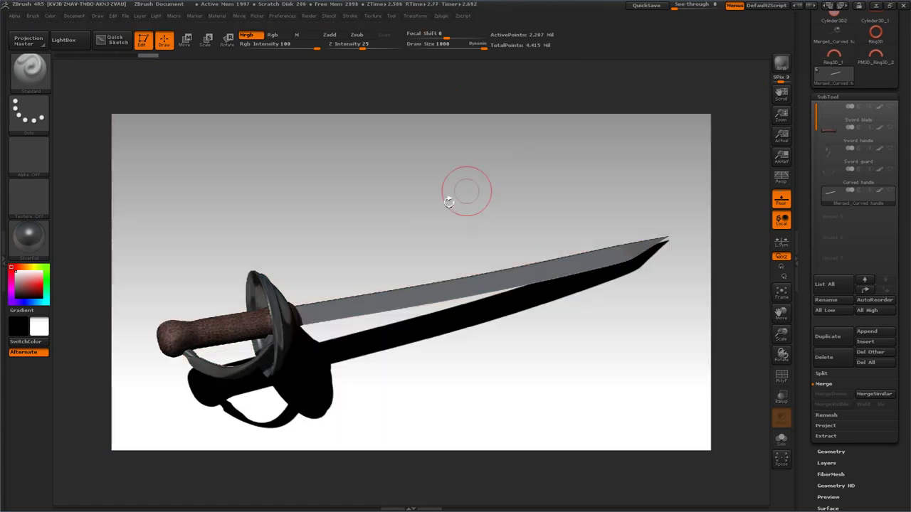
Enable SmoothNormals, SoftZ and SoftRGB in the render properties for the sword render.
left_click(309, 16)
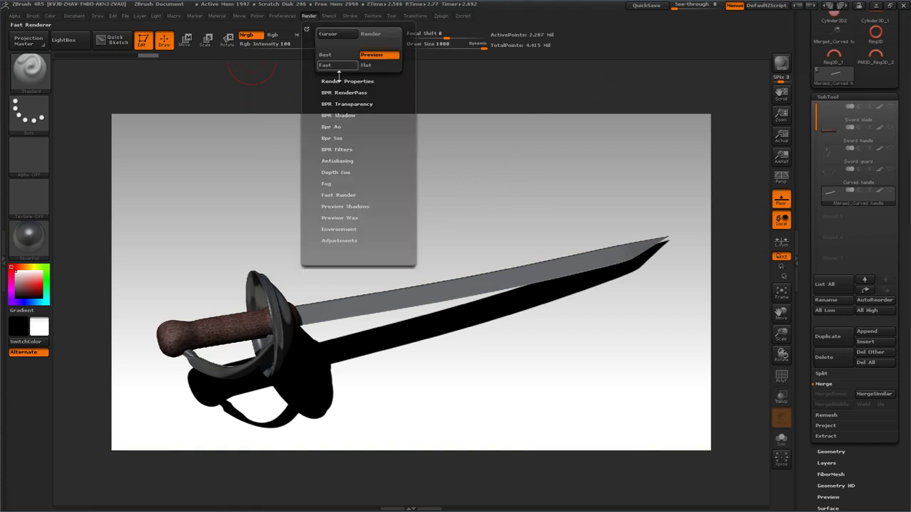
left_click(331, 82)
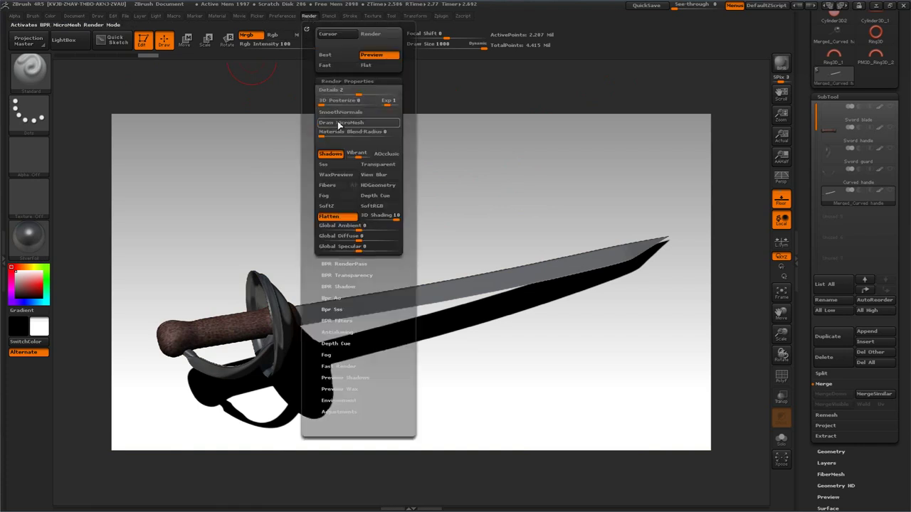
left_click(327, 206)
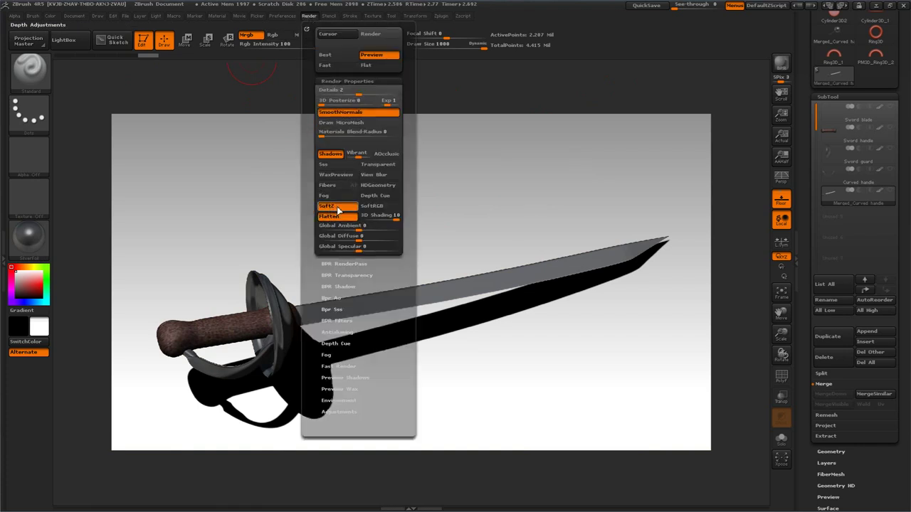
left_click(371, 206)
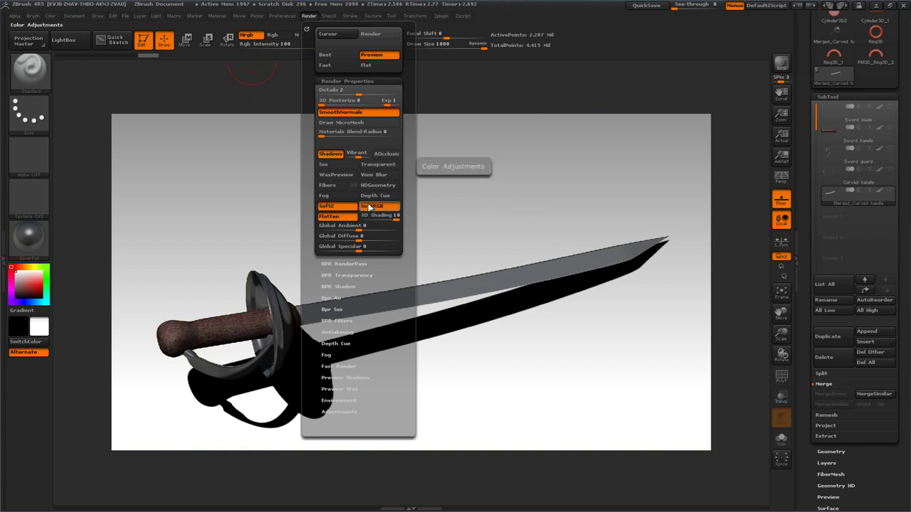
Open the BPR Shadow settings to adjust the sword's rendered shadow.
left_click(330, 286)
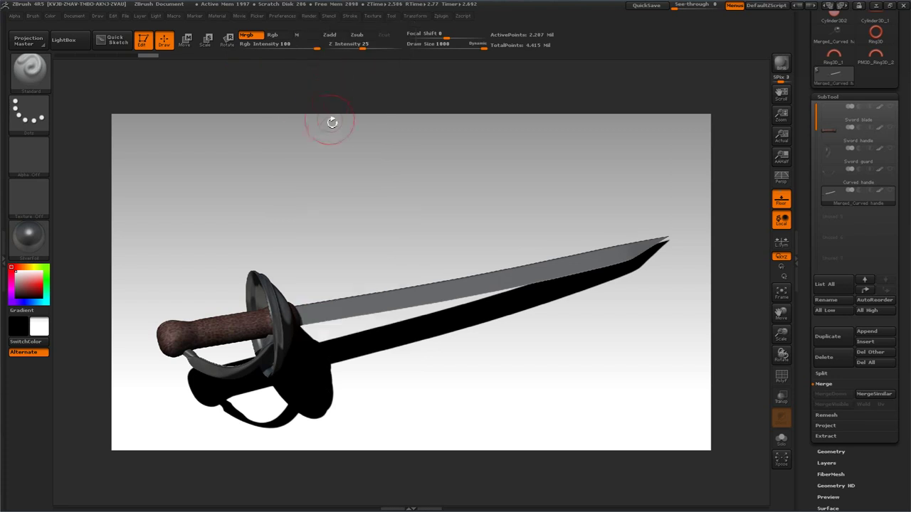
left_click(309, 18)
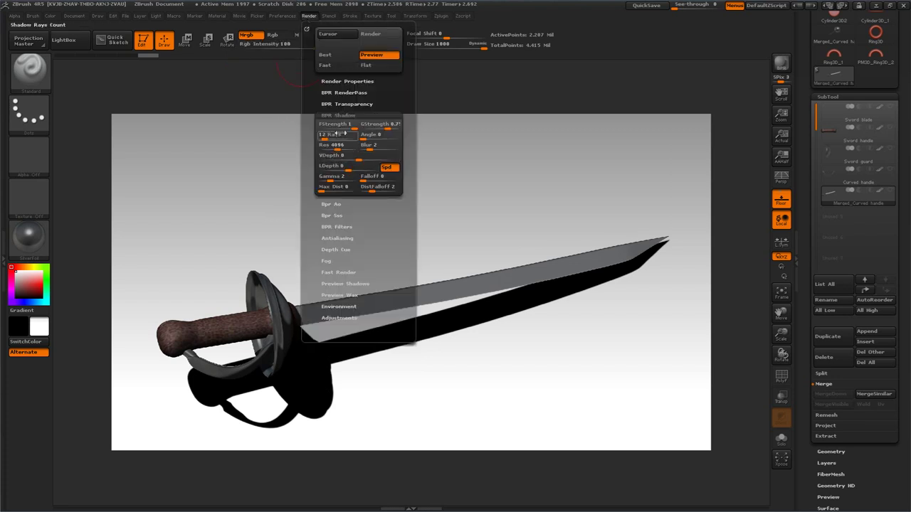